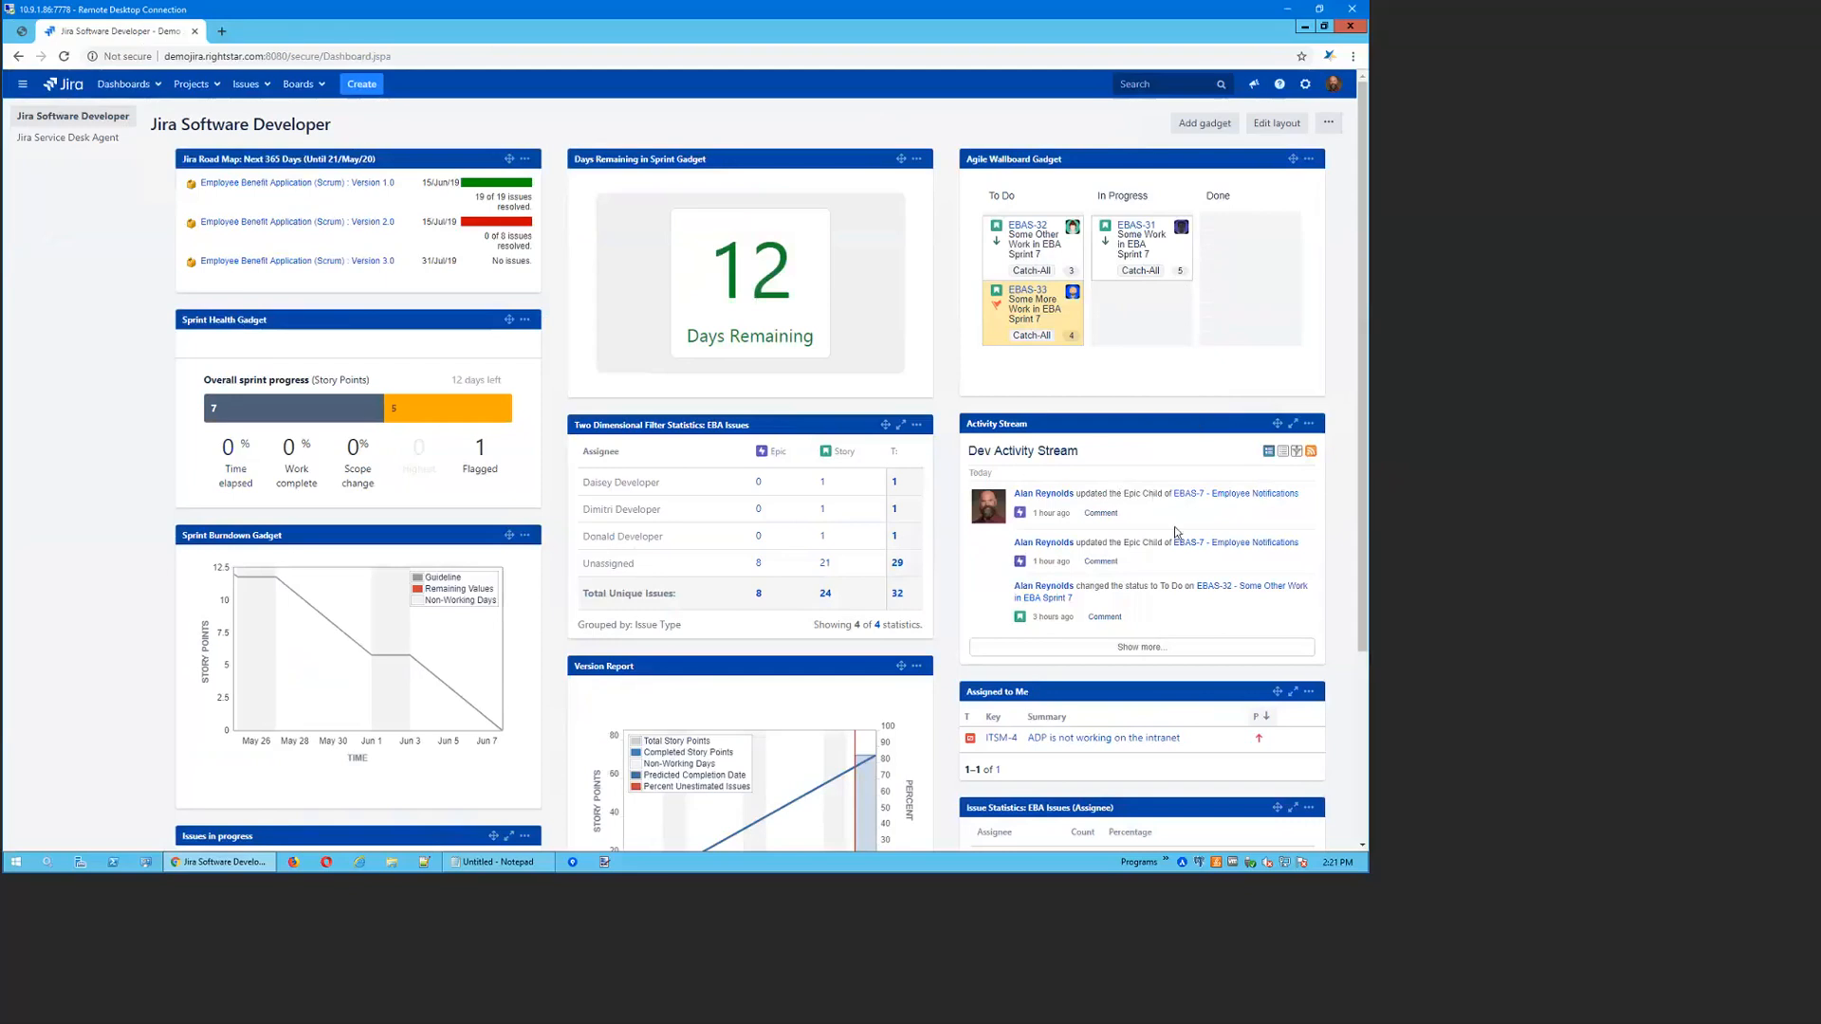
Look over the Jira Software Developer dashboard and compare it with the Jira Service Desk Agent dashboard
scroll(1197, 547, "down", 3)
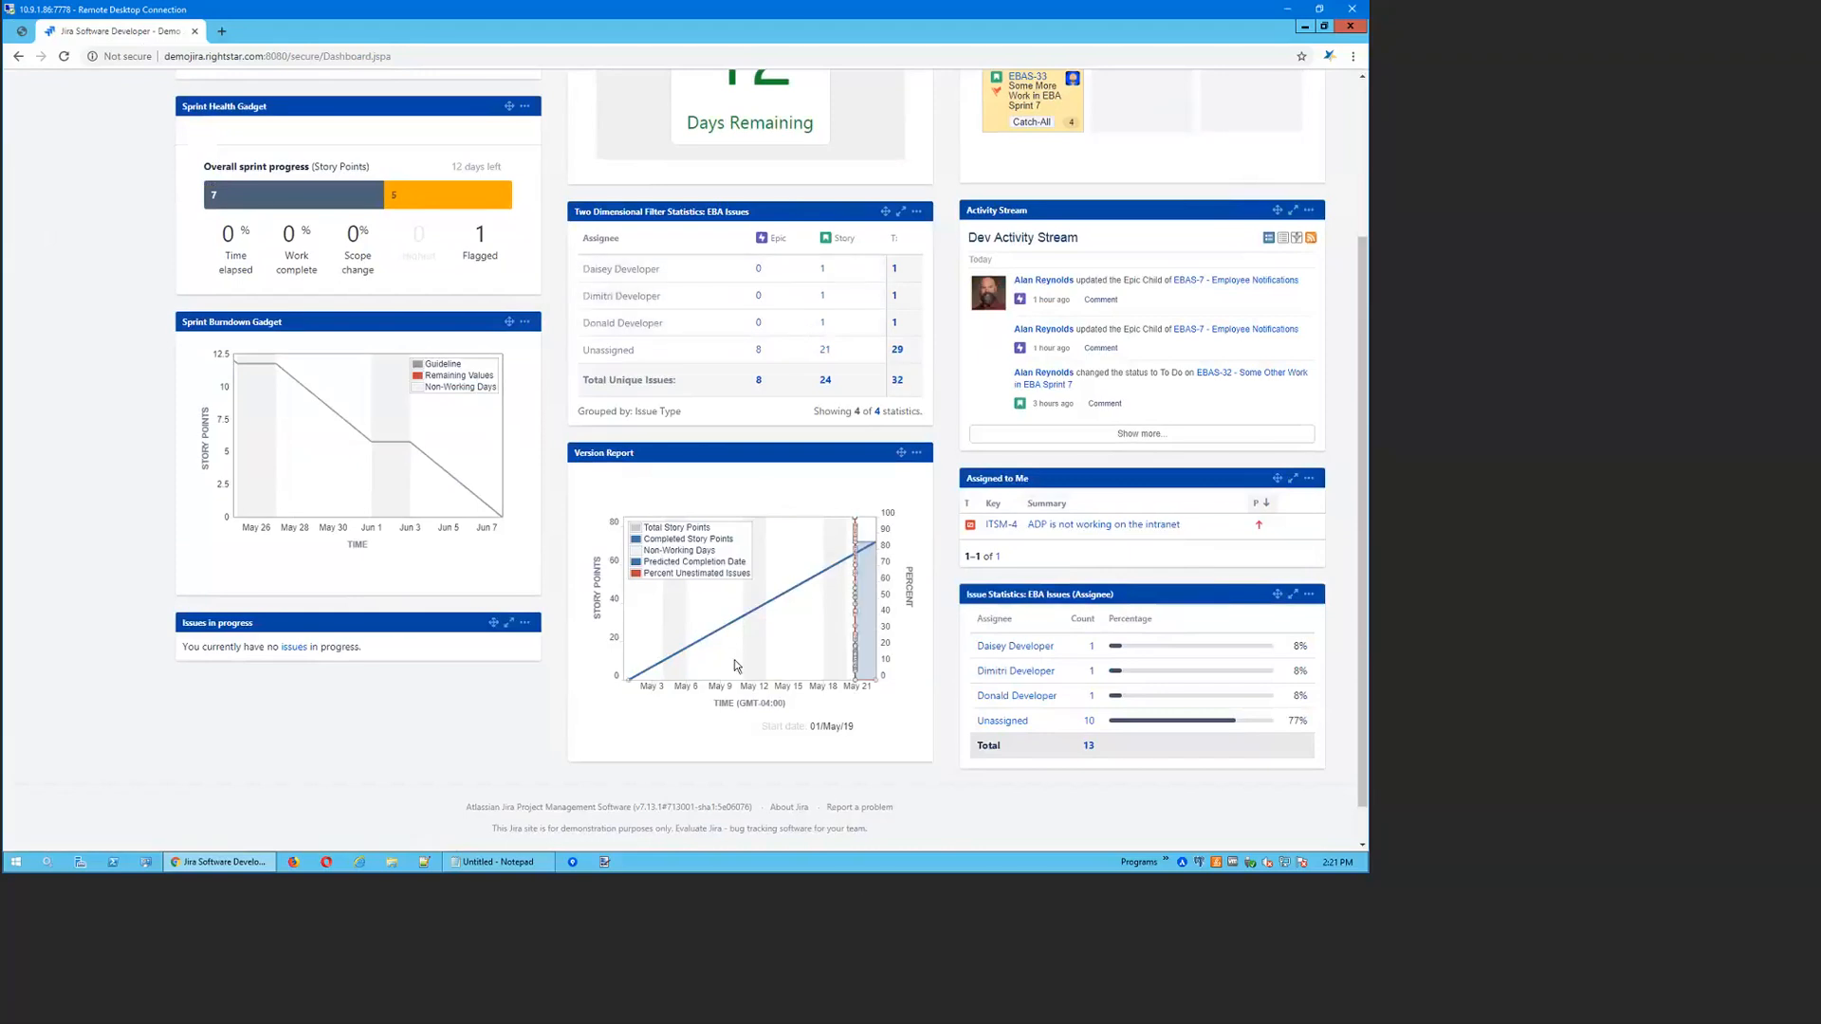
scroll(733, 665, "up", 3)
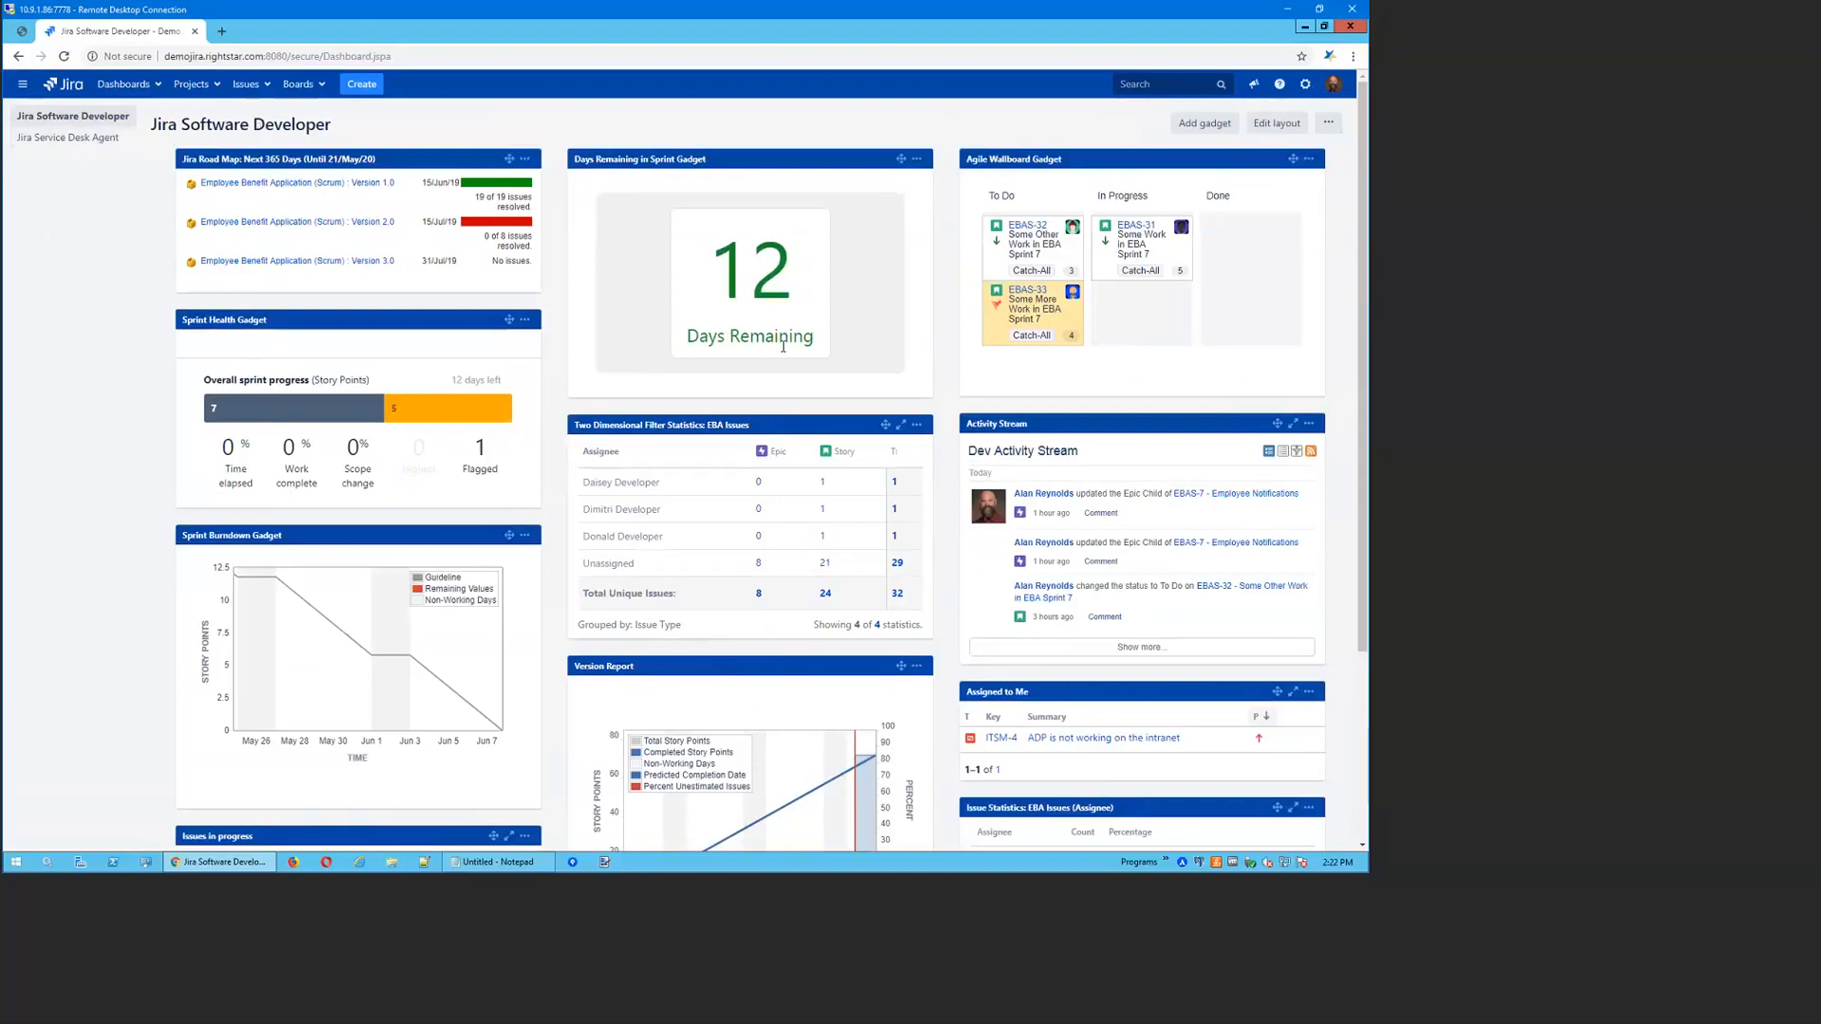
left_click(55, 140)
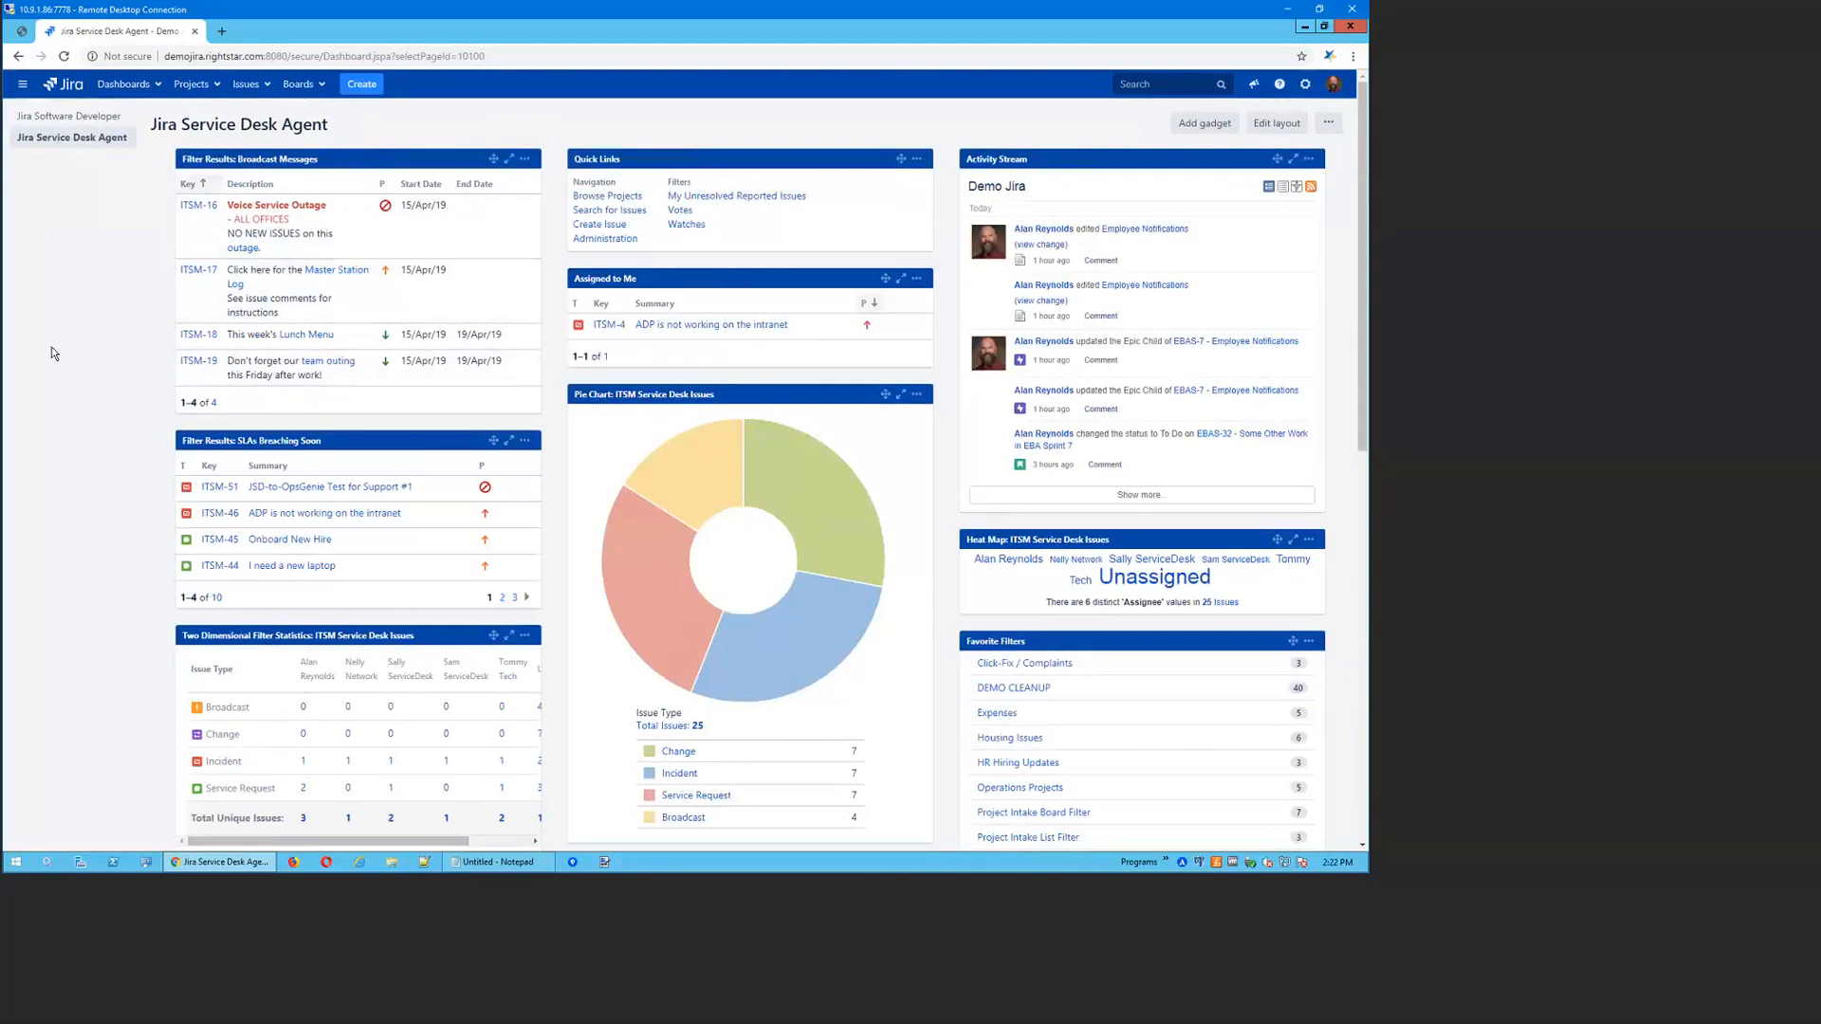
left_click(71, 116)
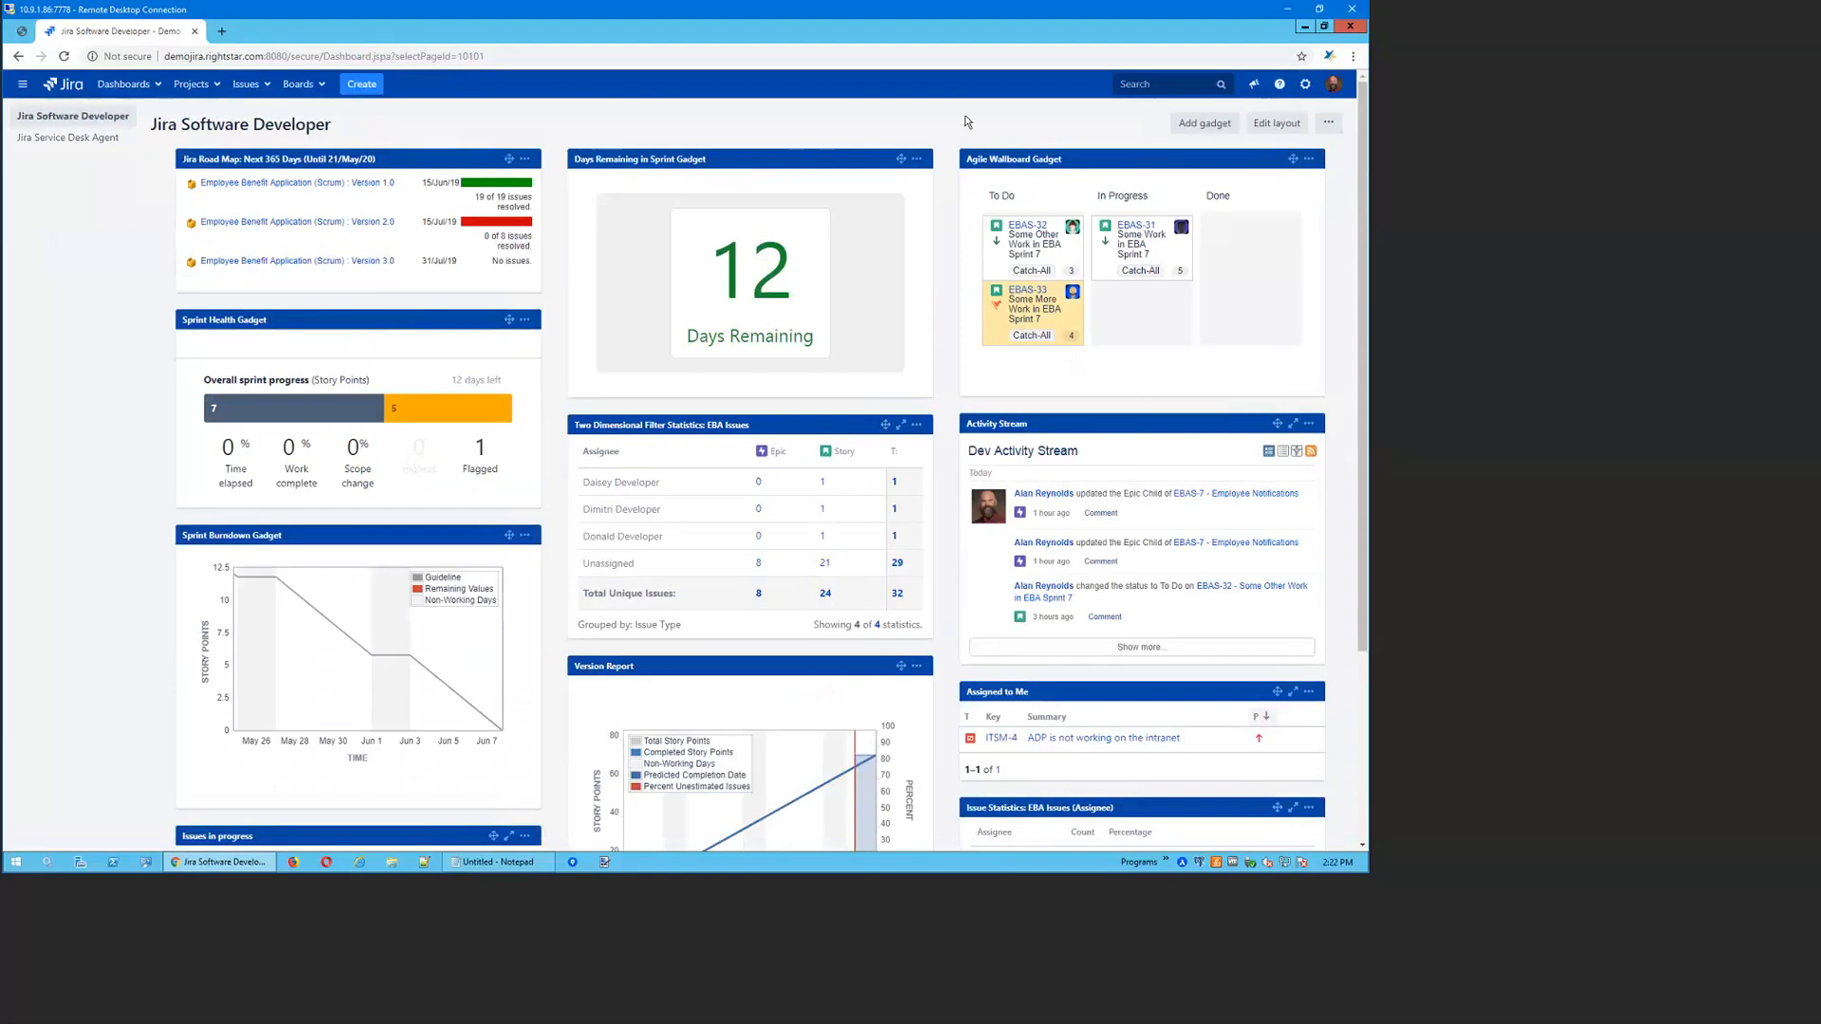
View the Jira Software Developer dashboard as a wallboard slideshow and return to the normal dashboard
left_click(1328, 122)
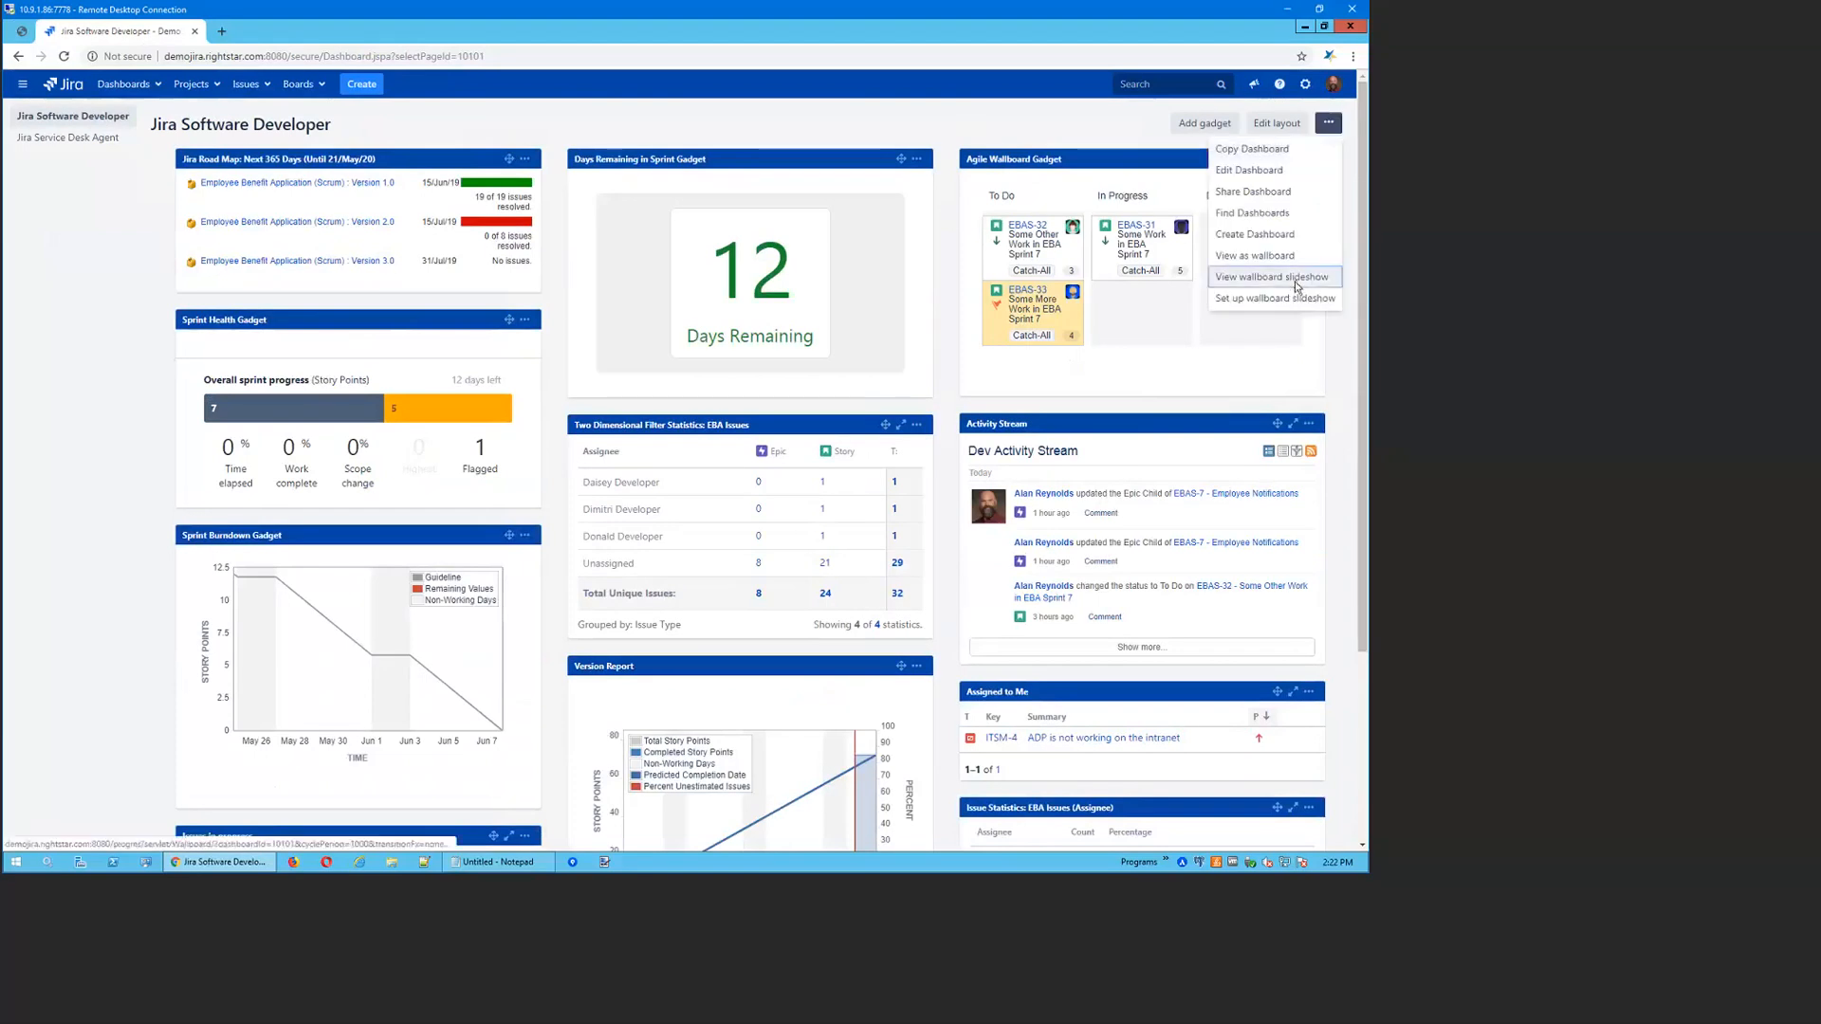
left_click(1295, 278)
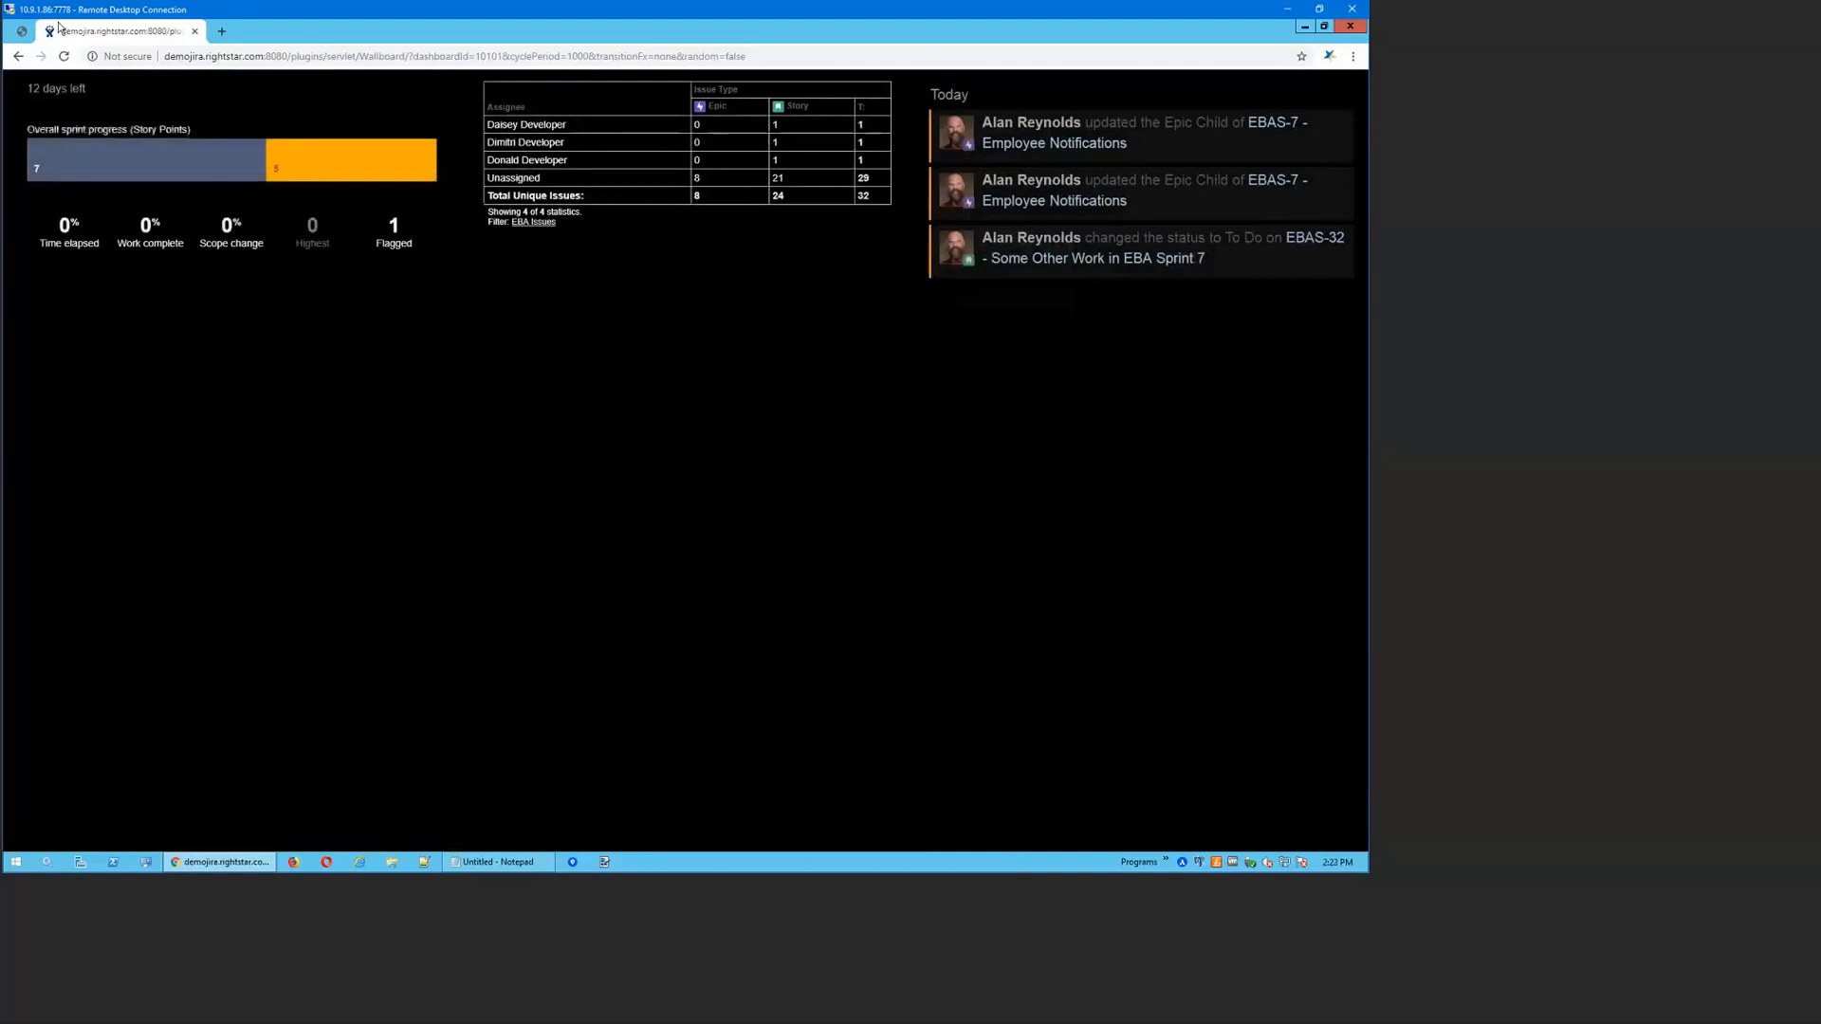
left_click(18, 56)
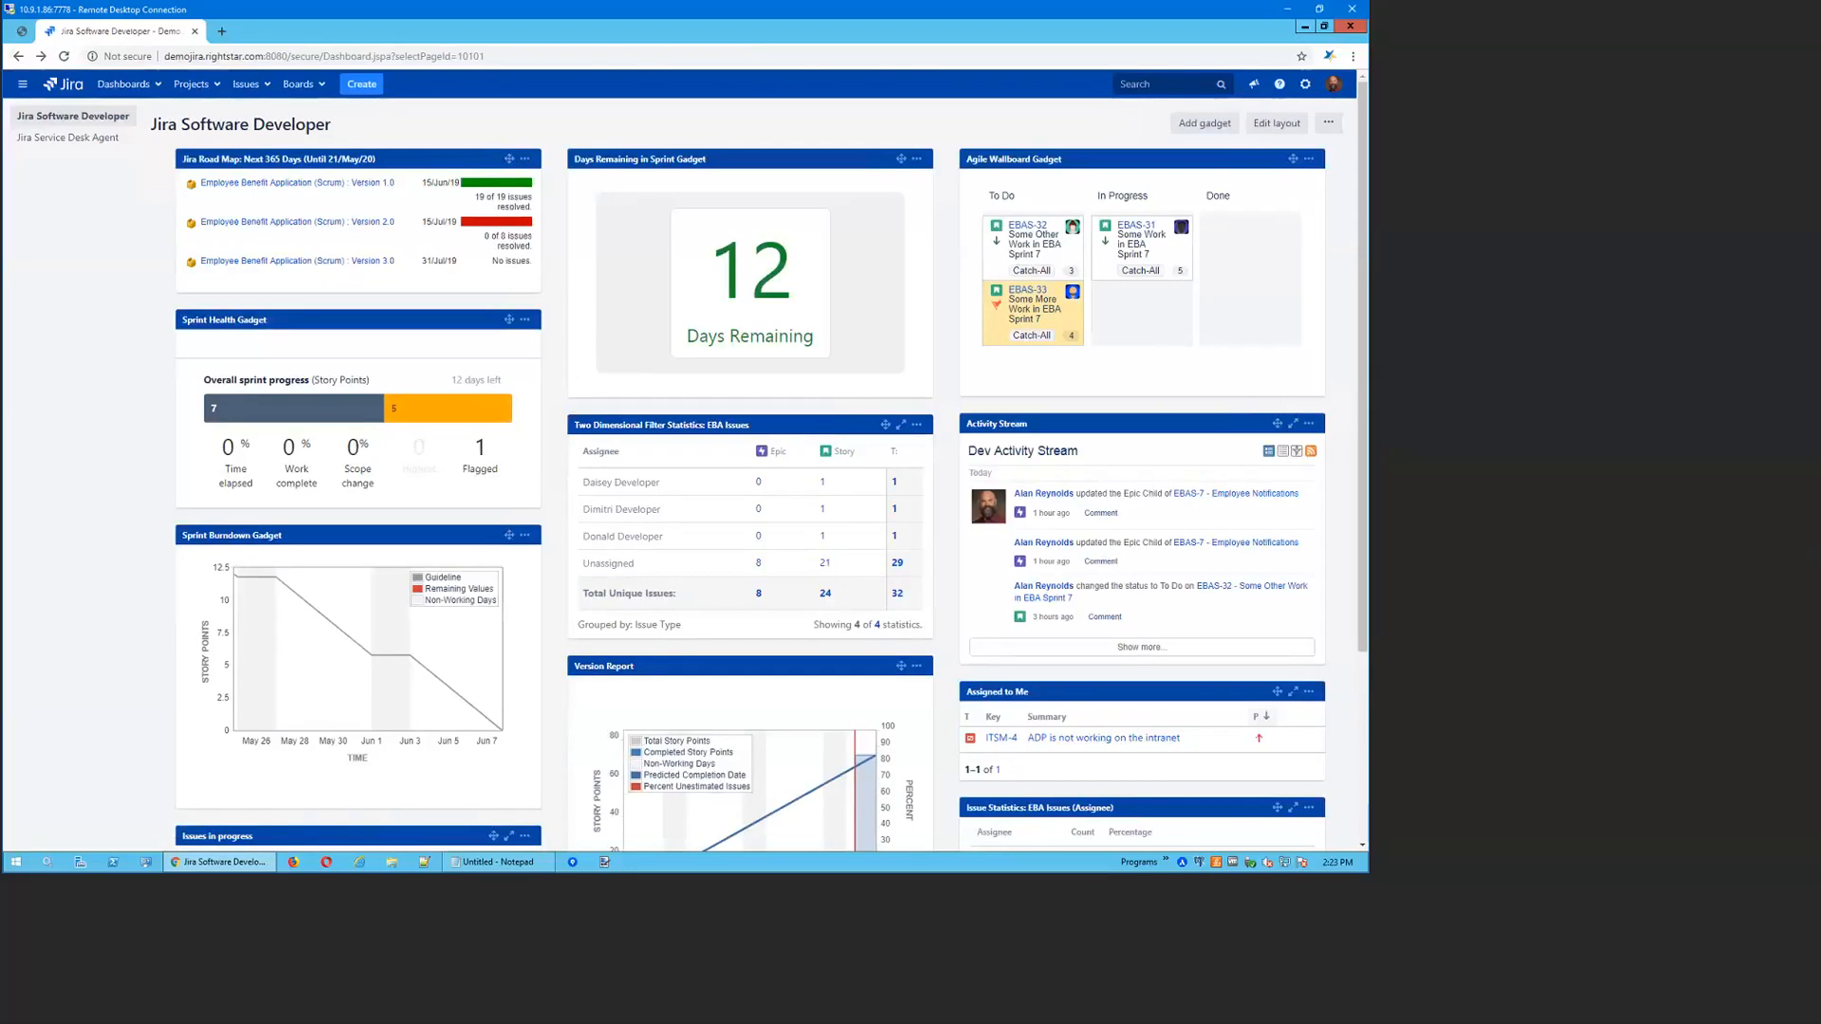
left_click(200, 87)
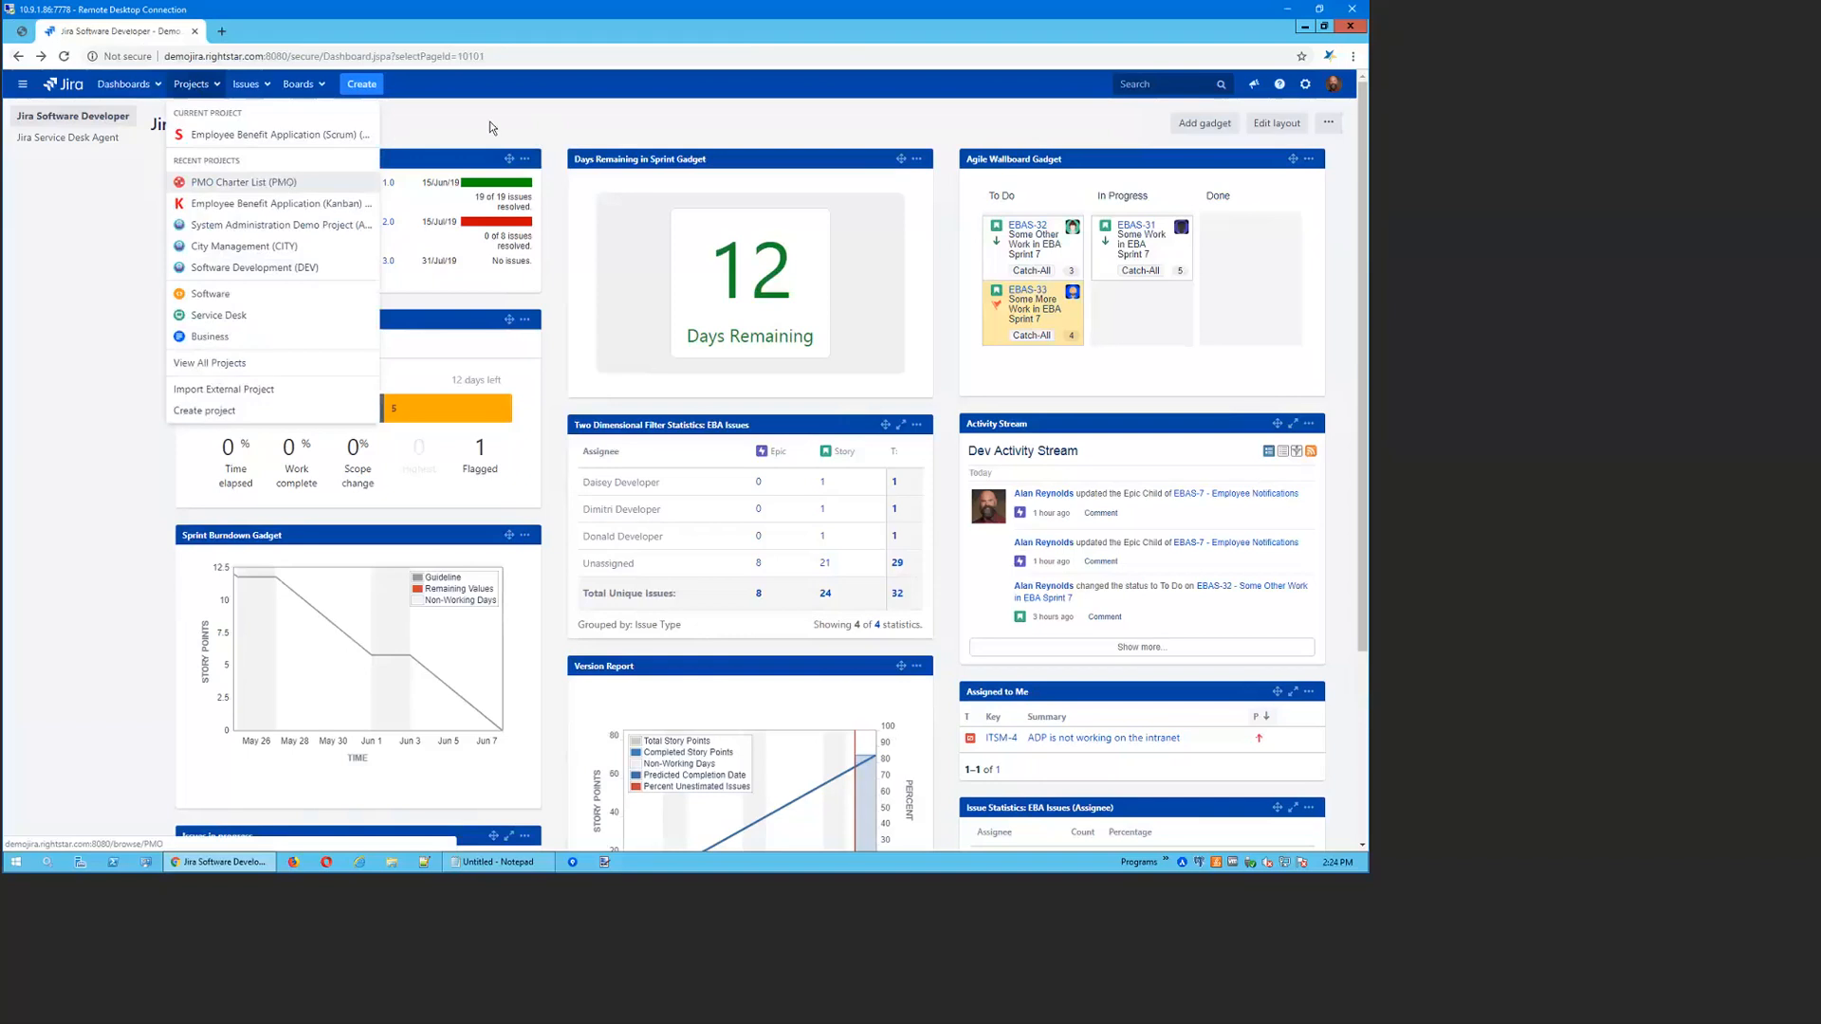
left_click(731, 115)
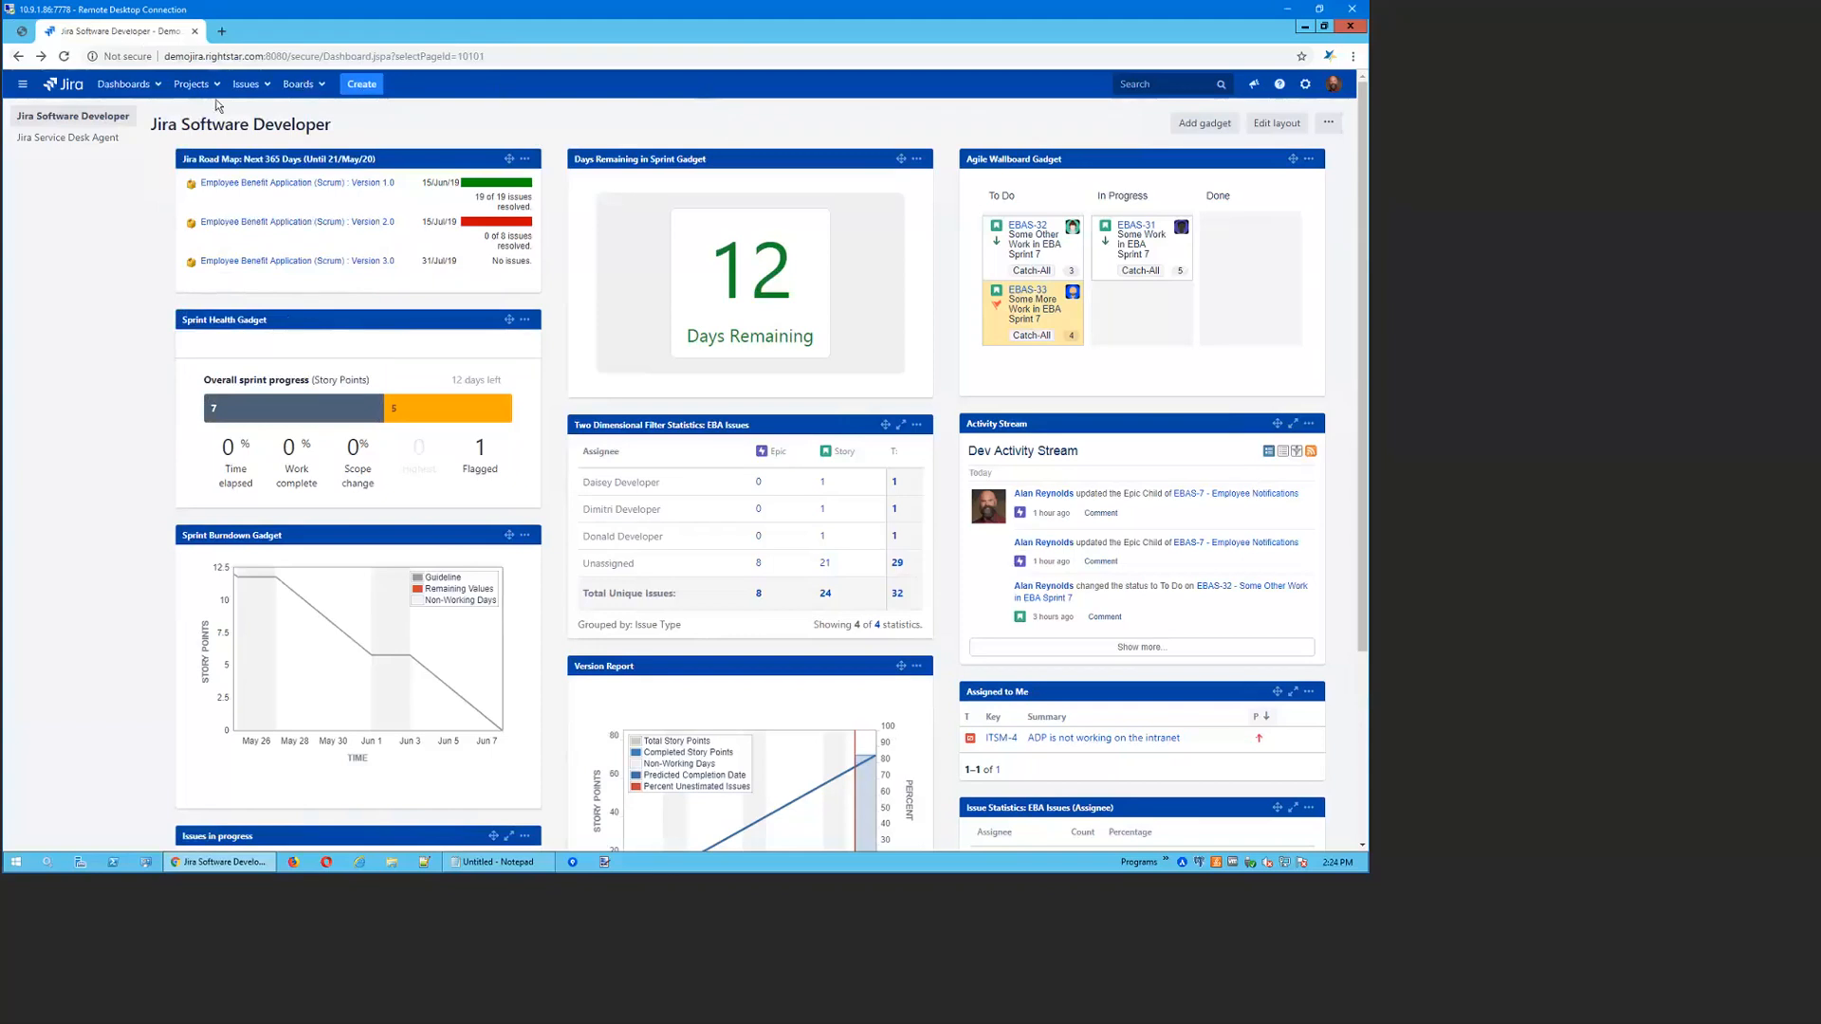
Start a new issue in the PMO Charter List (PMO) project with the issue type Project
left_click(369, 86)
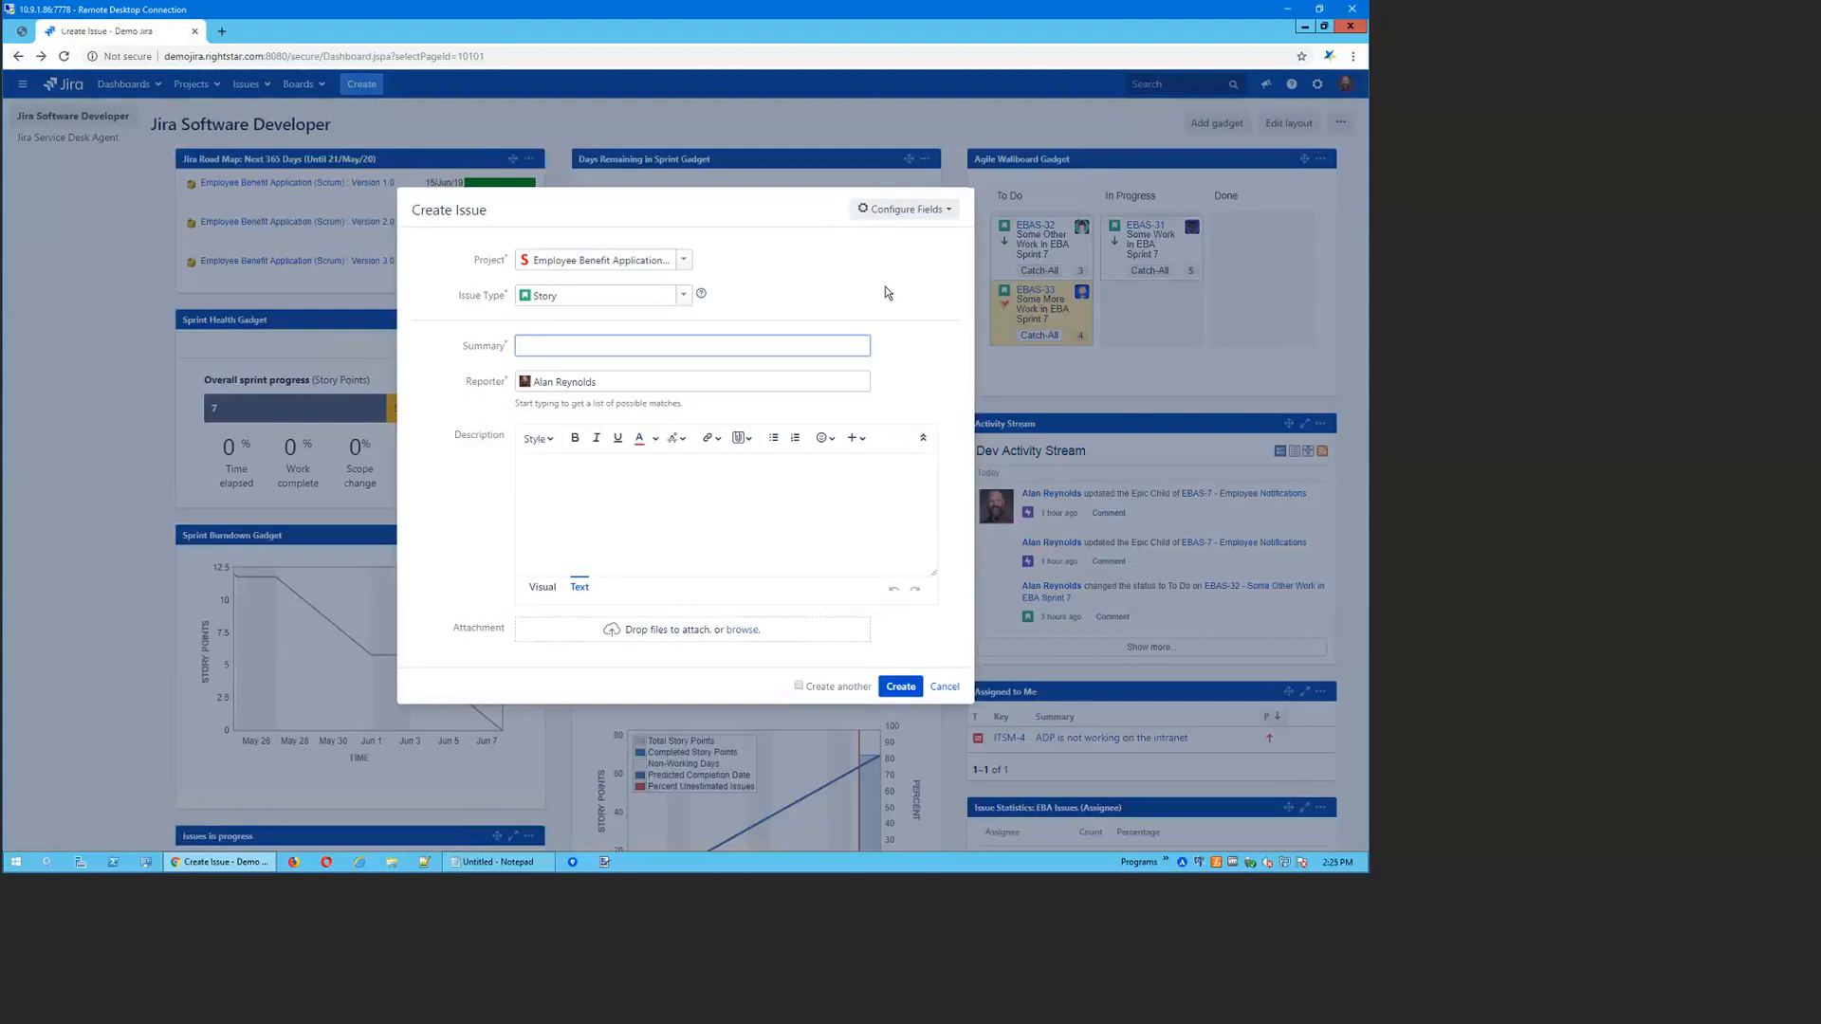
left_click(684, 263)
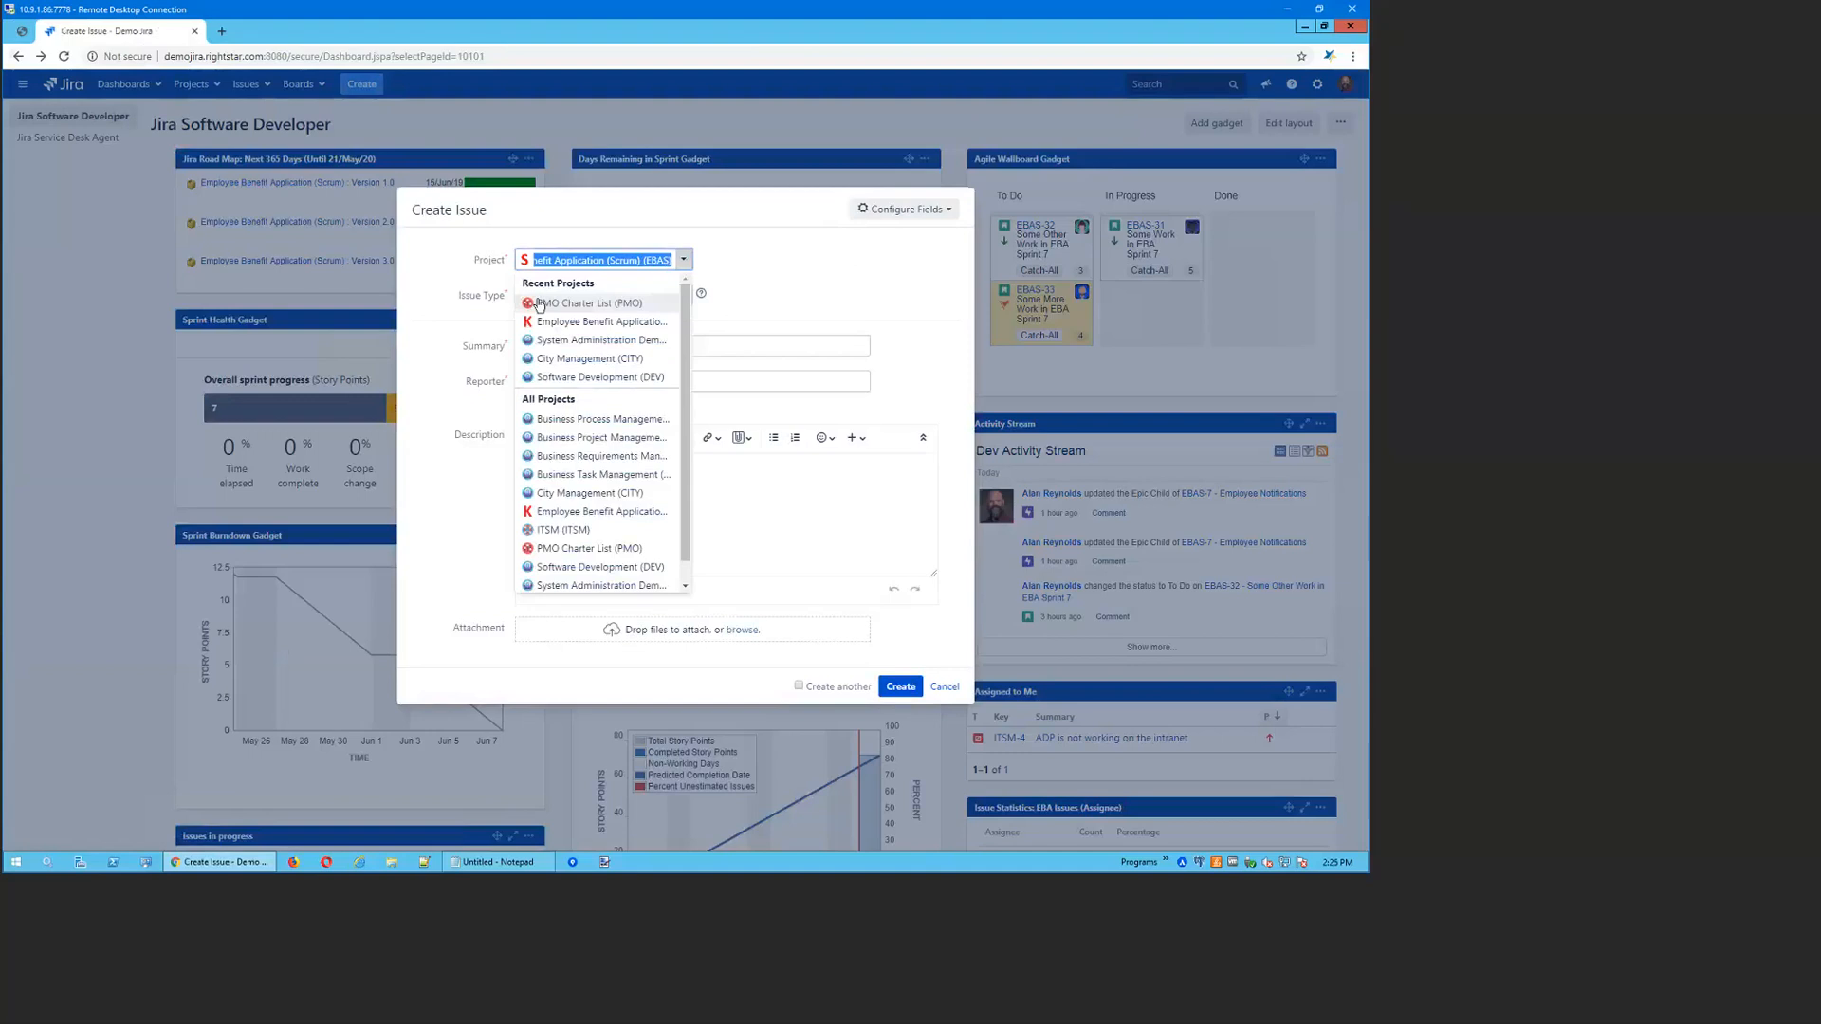
left_click(813, 290)
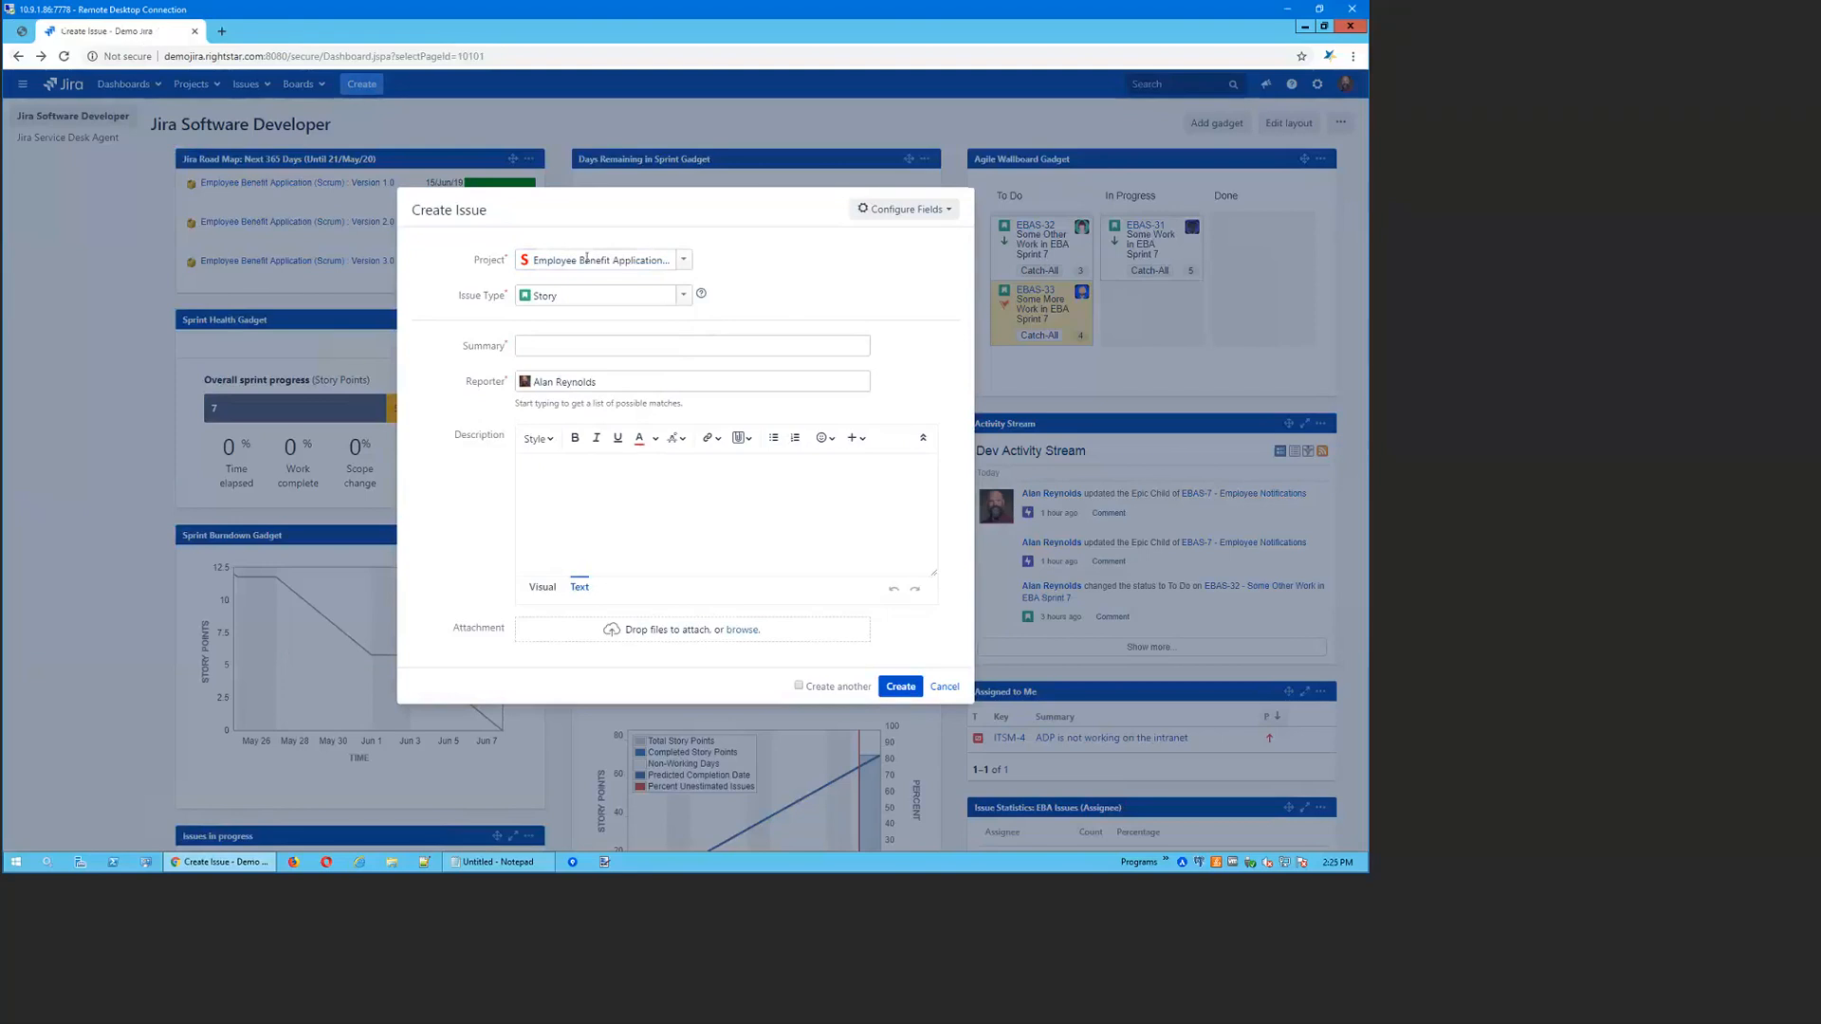
left_click(683, 295)
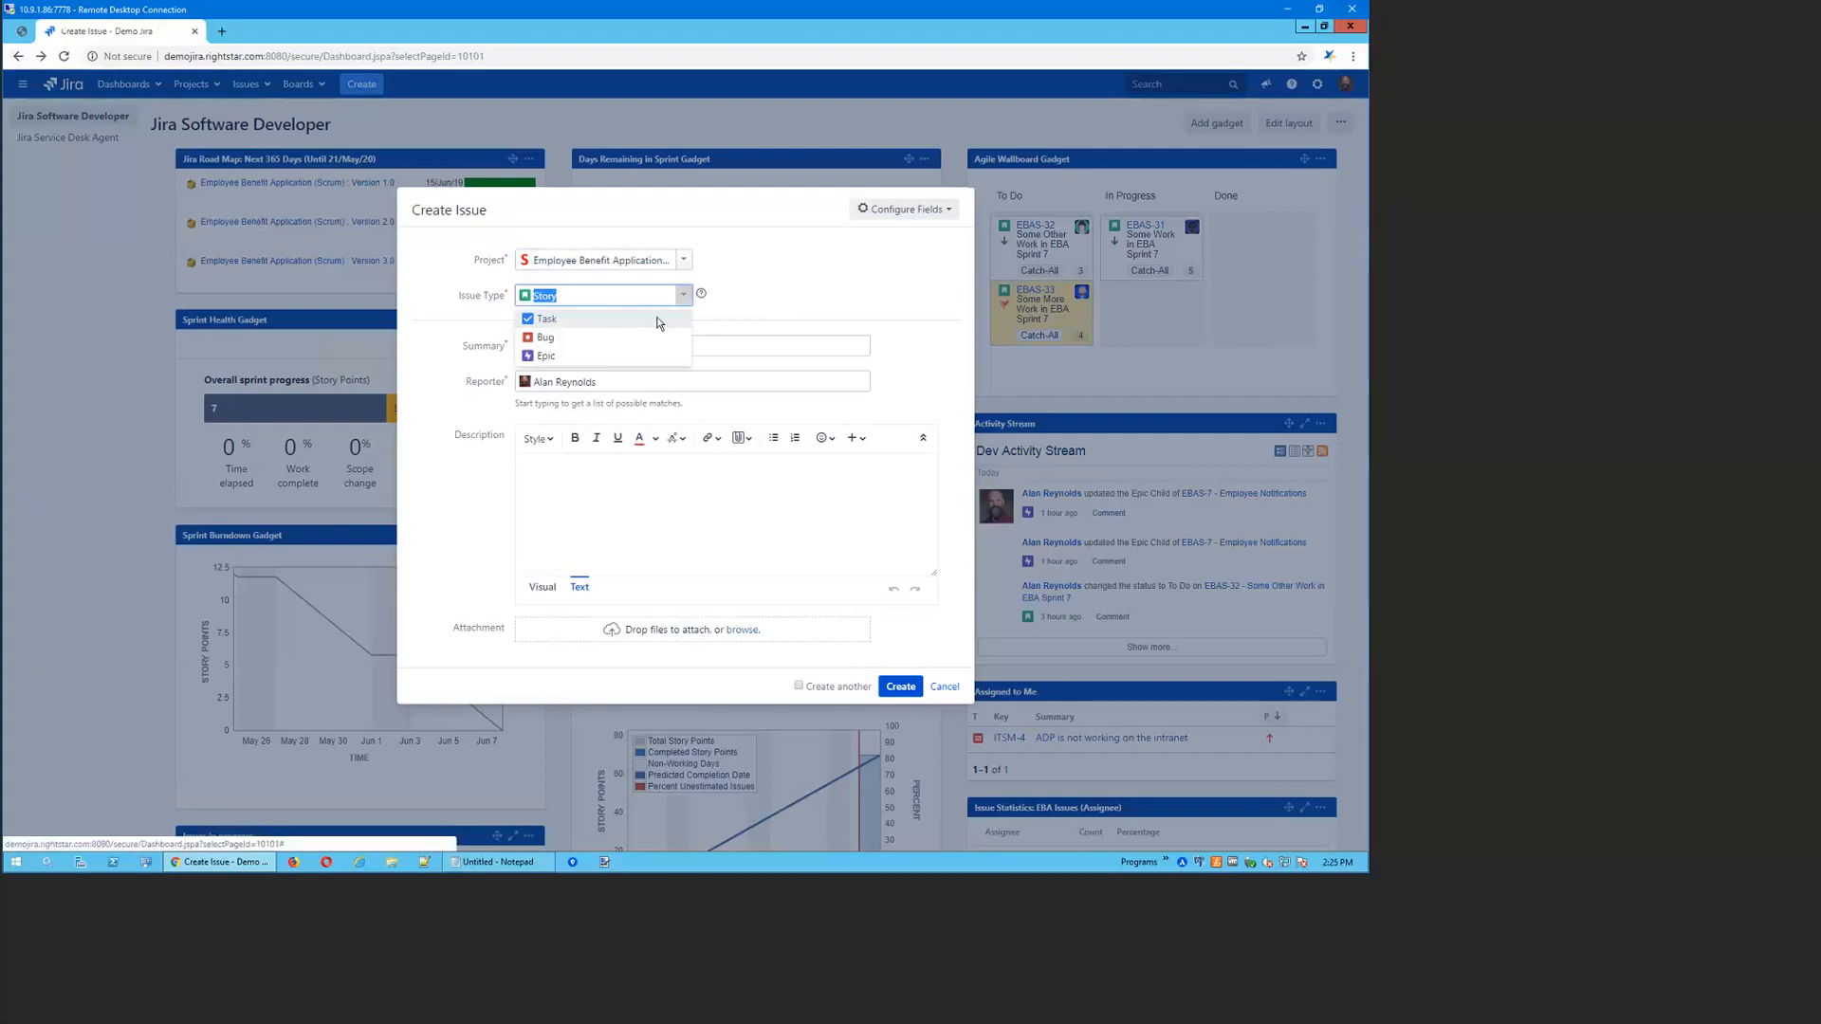
left_click(817, 281)
left_click(683, 260)
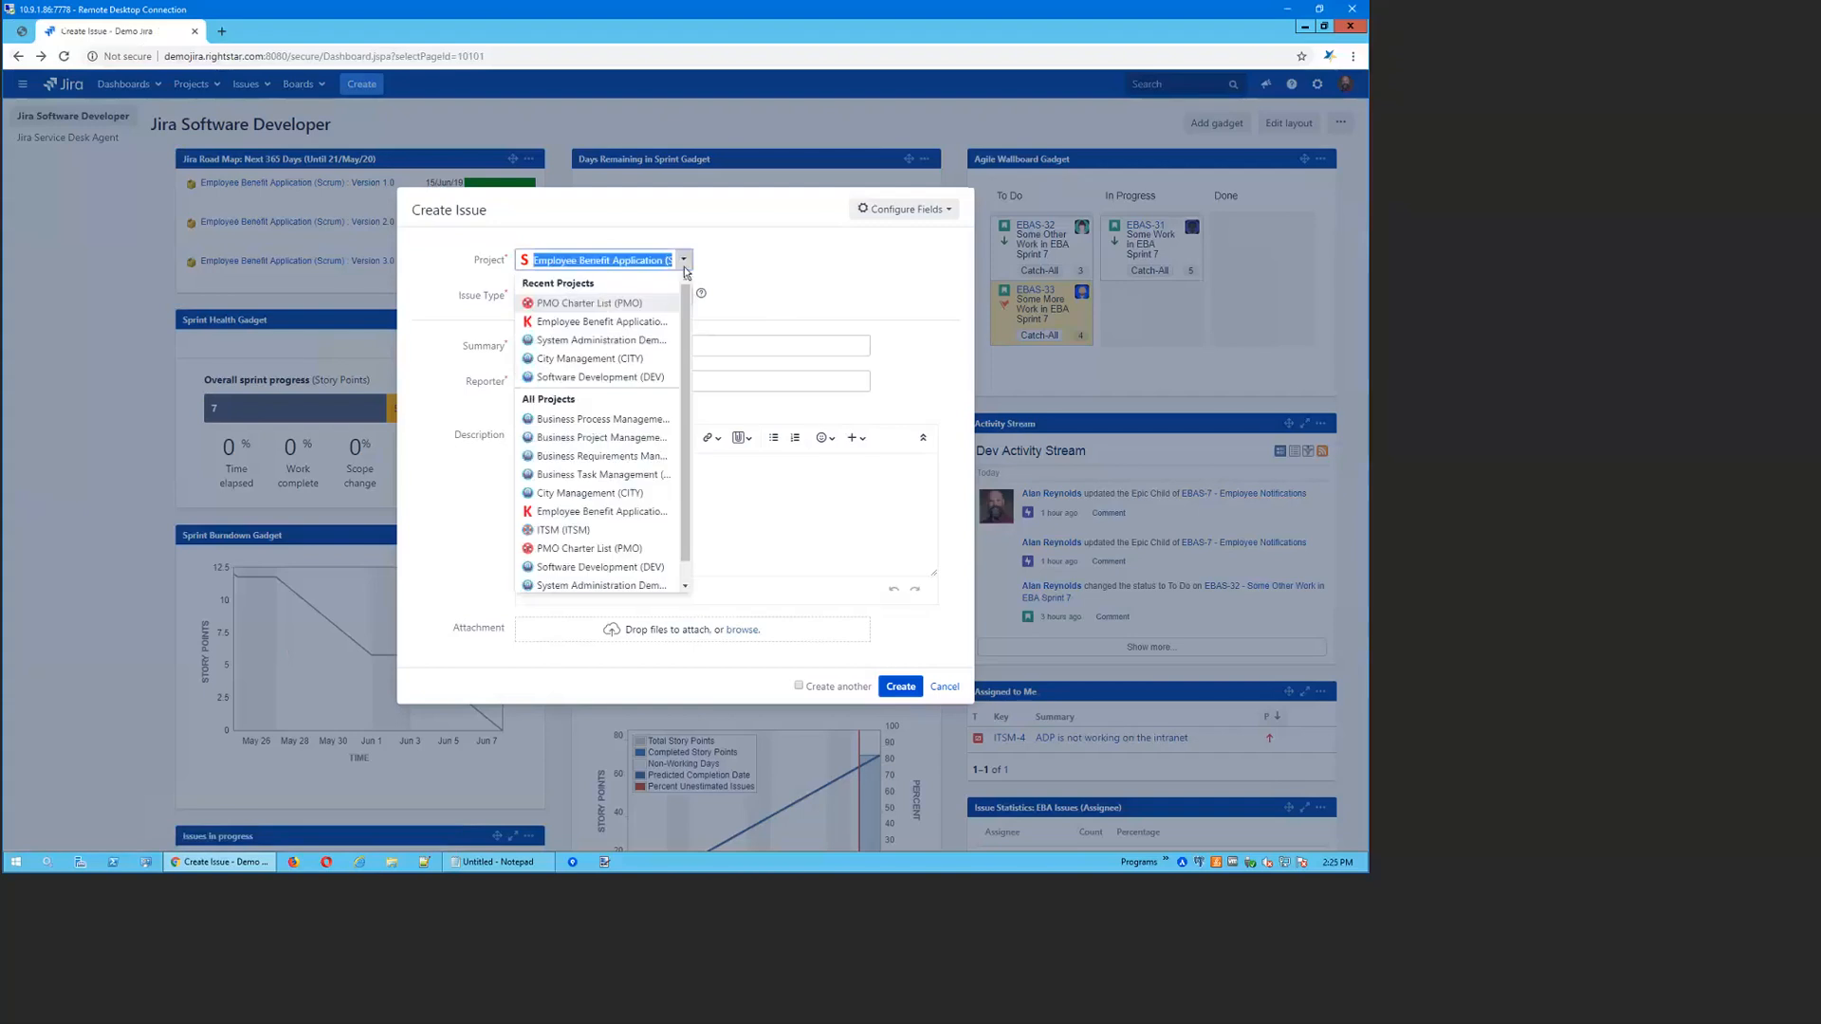
left_click(586, 301)
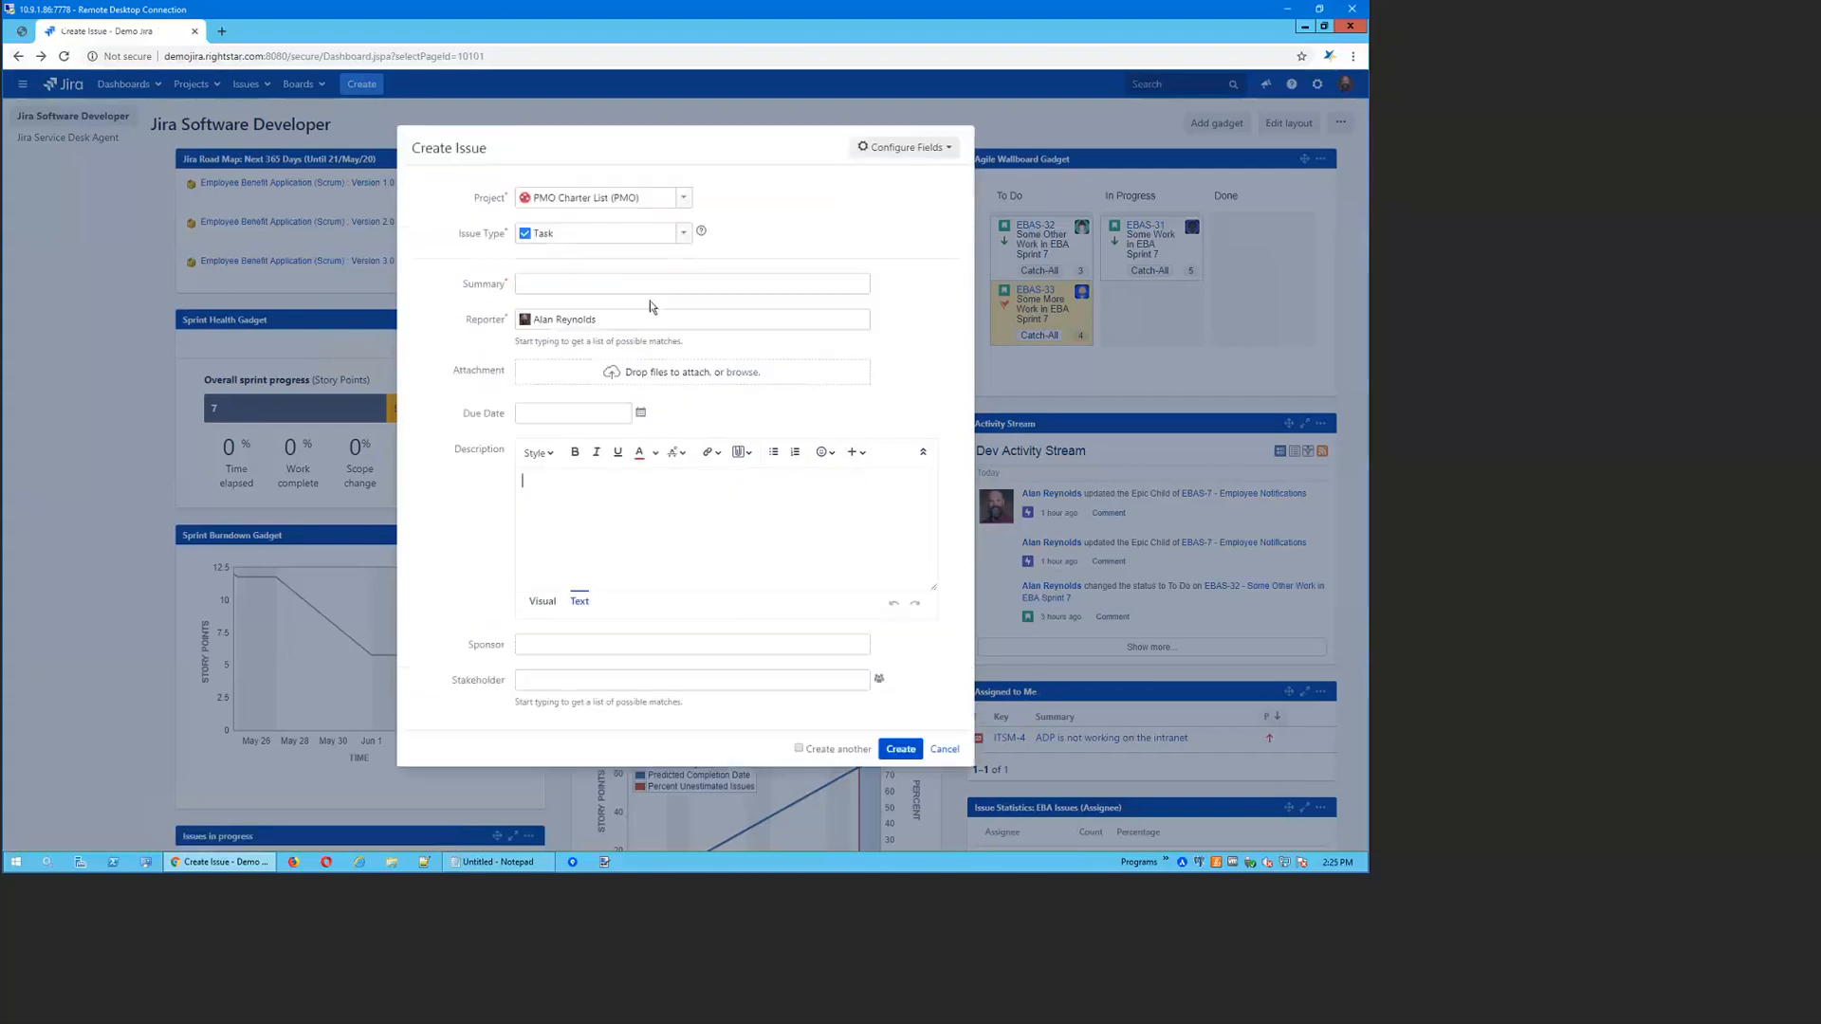
left_click(683, 235)
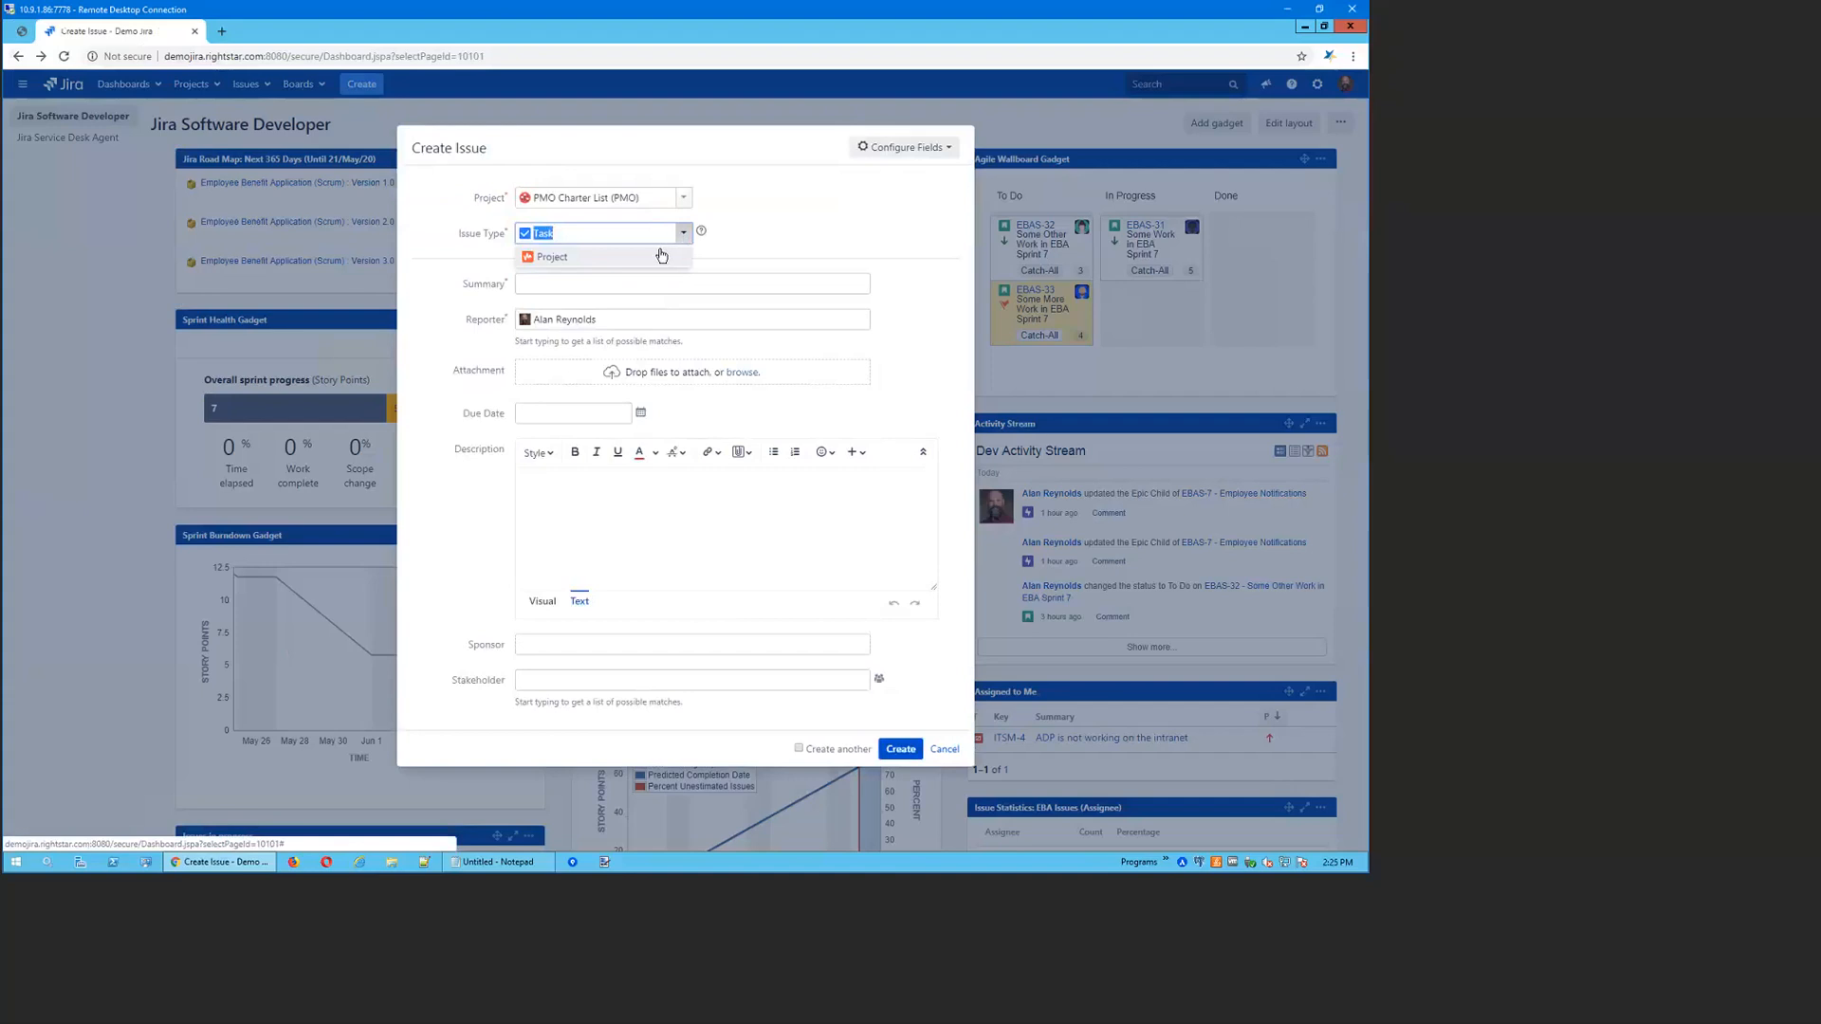
left_click(661, 256)
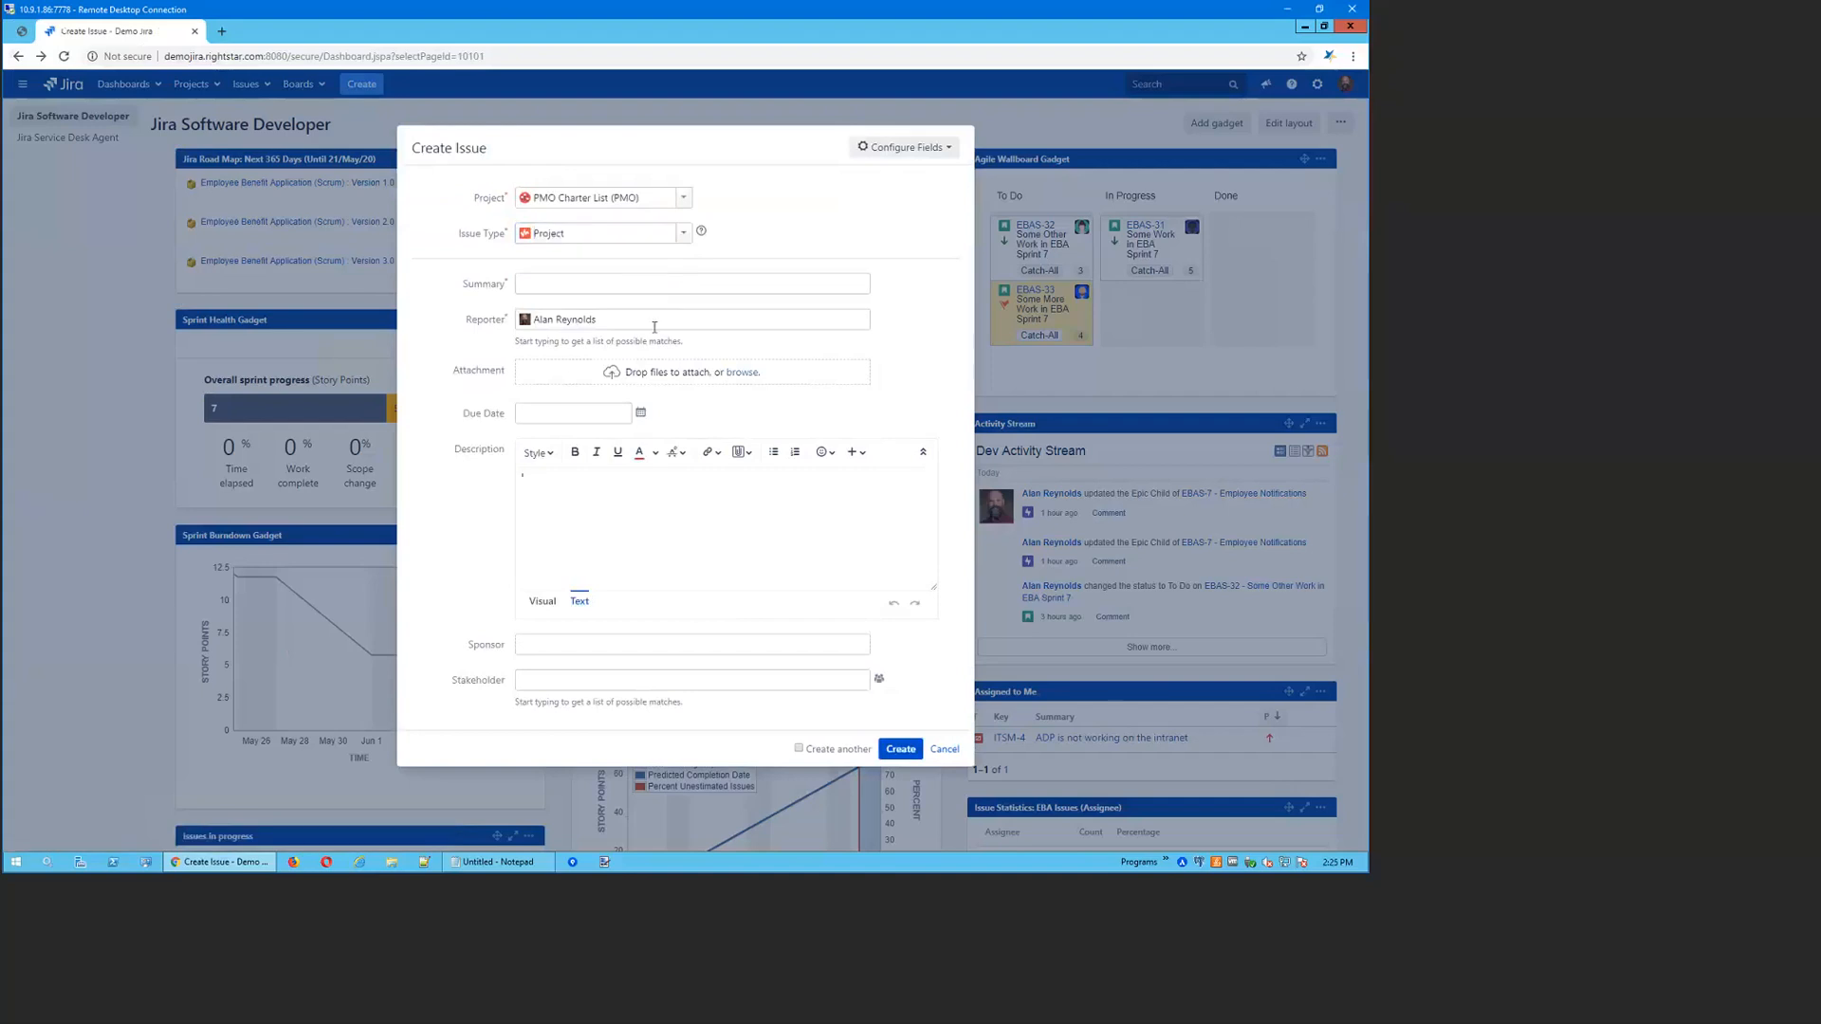
Fill in the summary "Employee Benefit Application" and choose the business analyst whose first name starts with "bet" as reporter
left_click(600, 287)
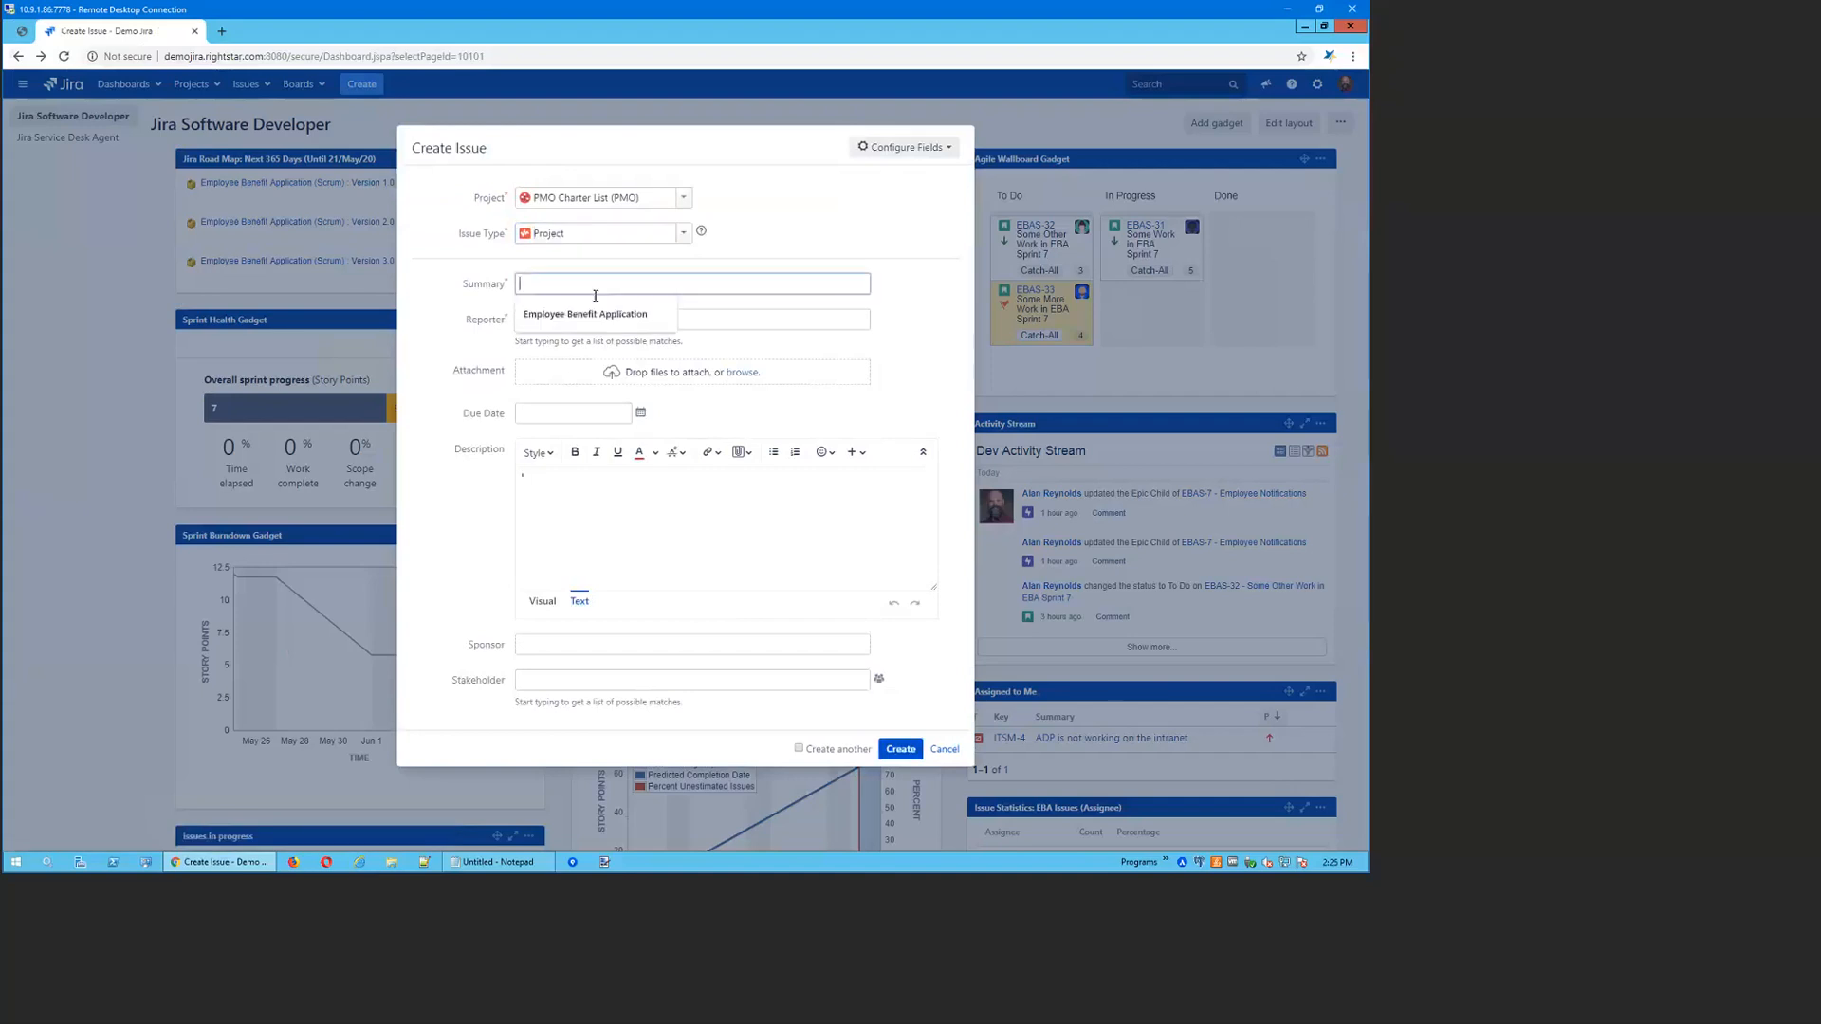
left_click(574, 319)
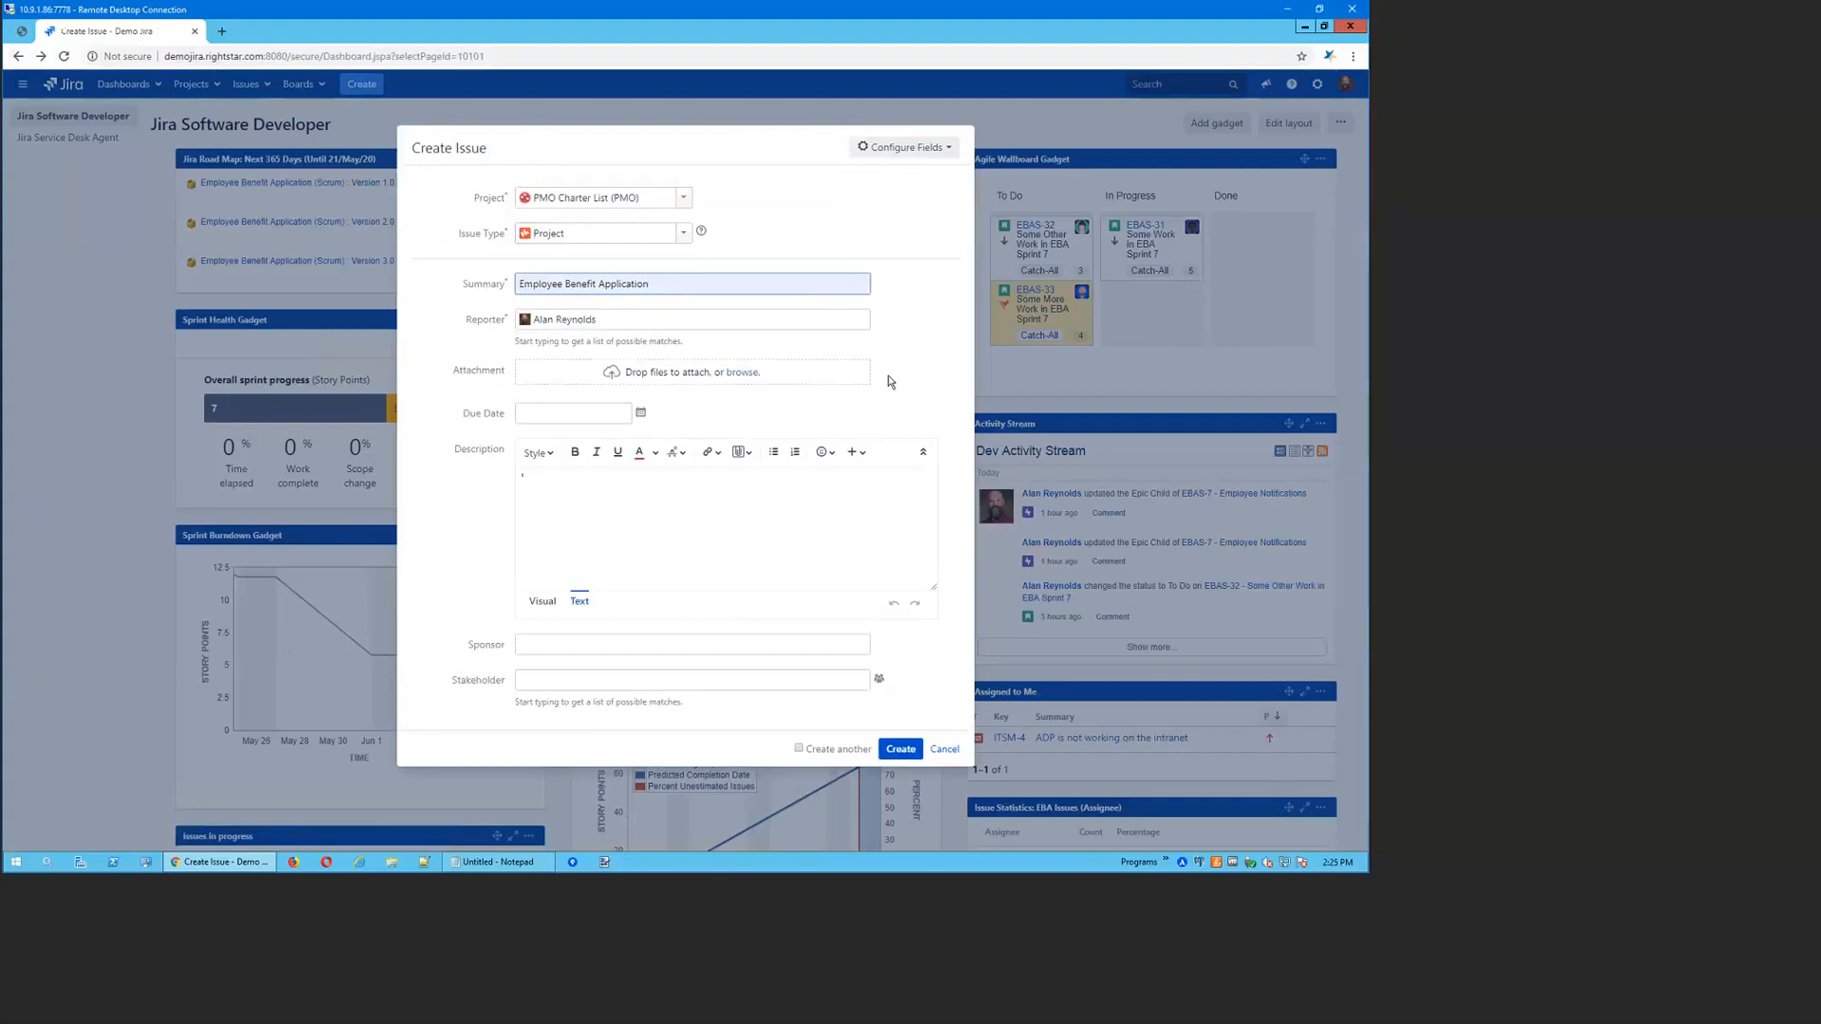
left_click(633, 323)
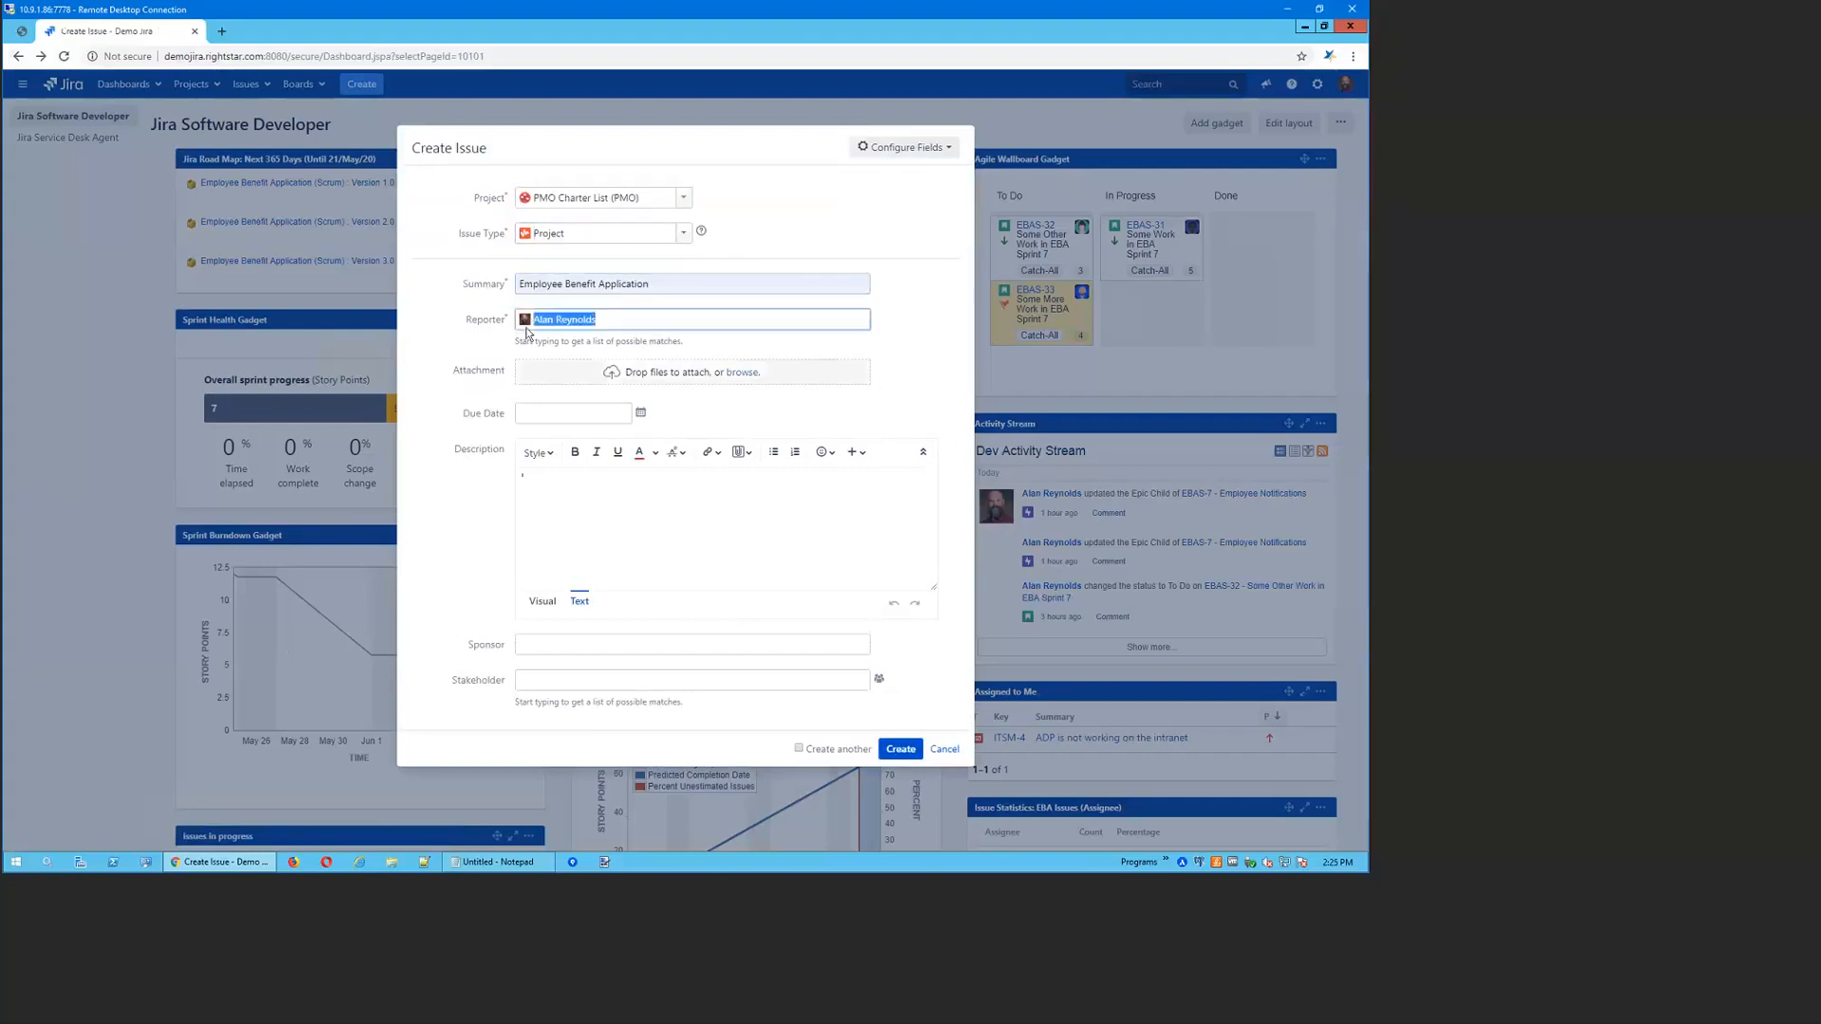
type("bet")
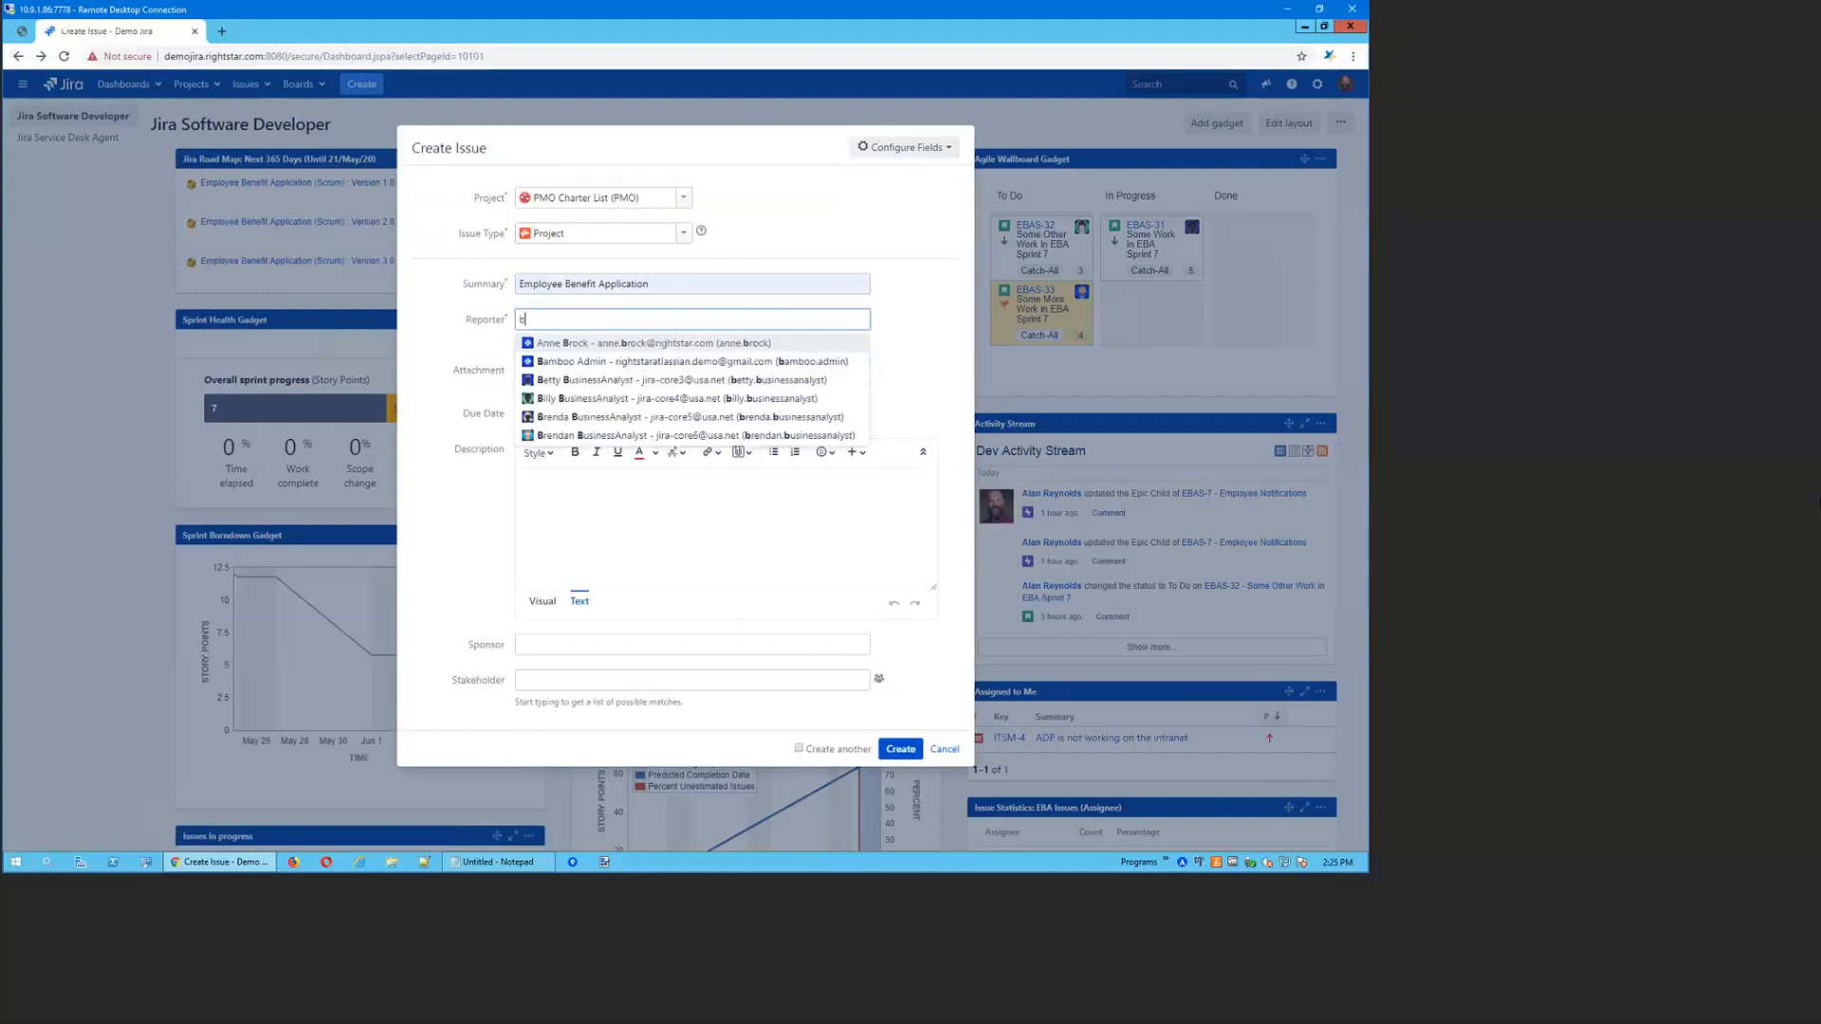
left_click(680, 342)
left_click(894, 381)
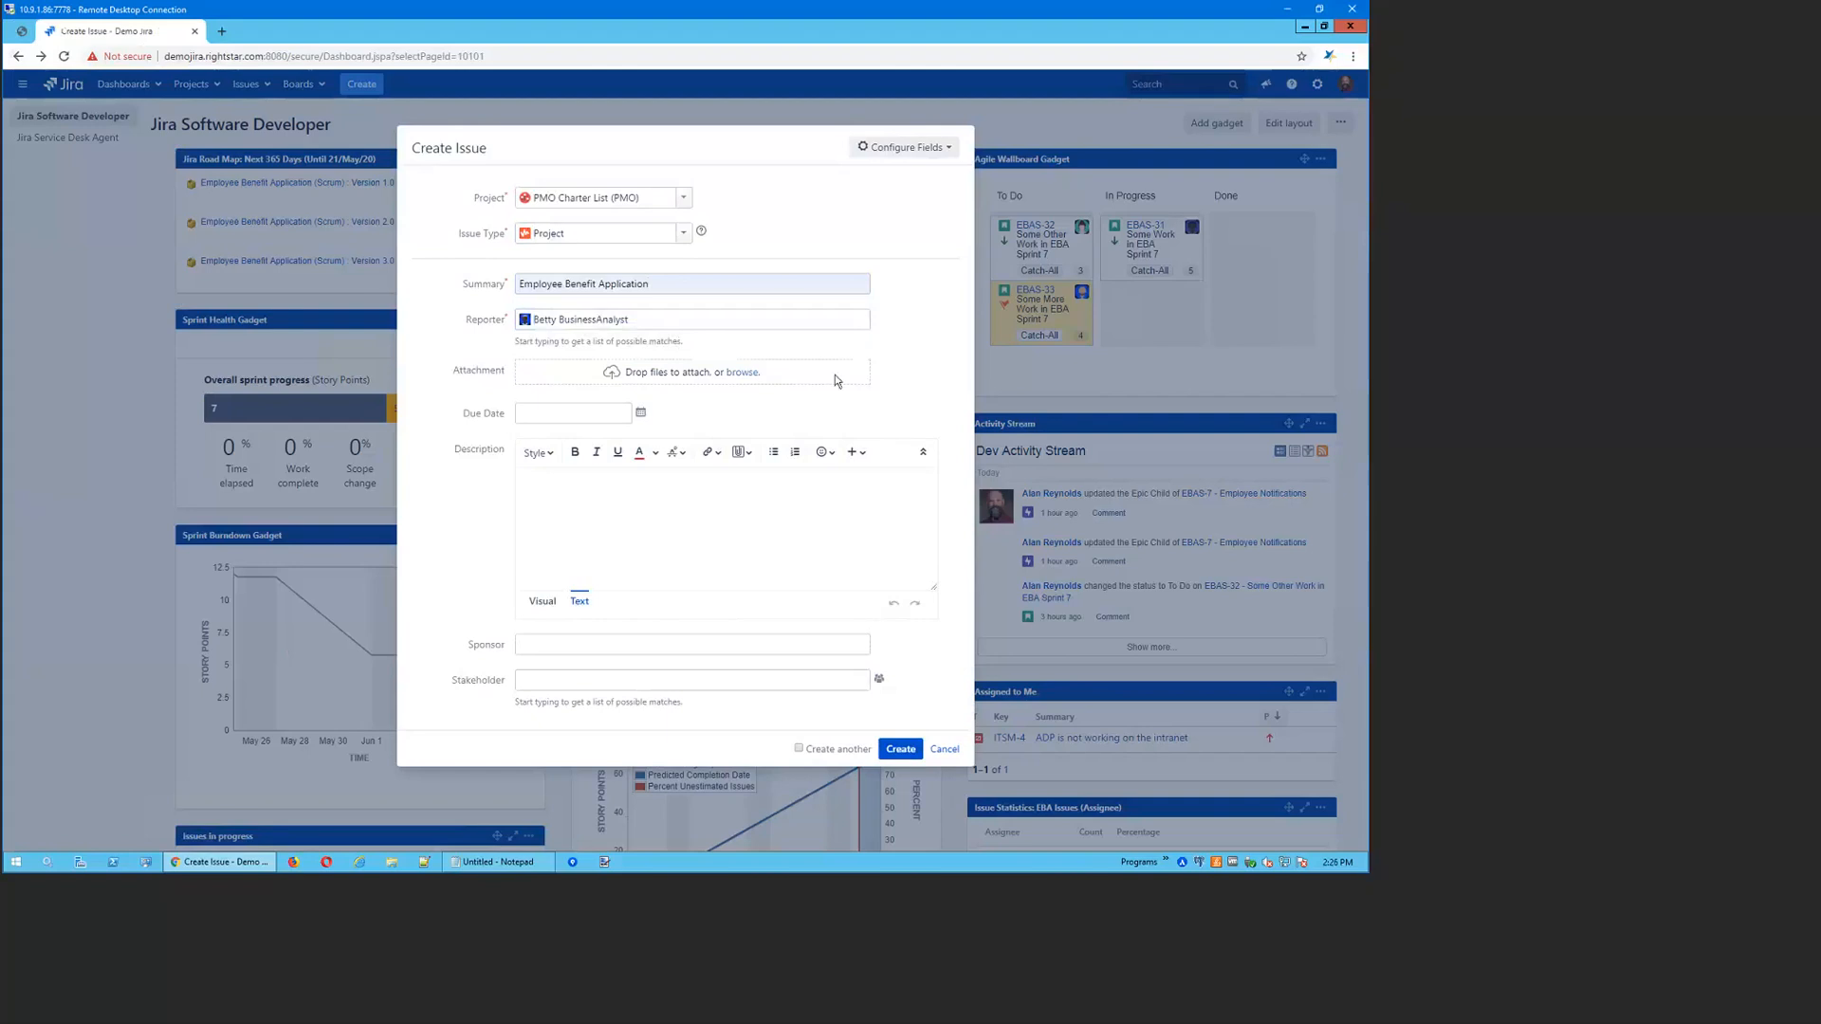
Attach the file Employee Benefit Application Justification.docx from the EBA folder to the new issue
left_click(747, 377)
left_click(566, 567)
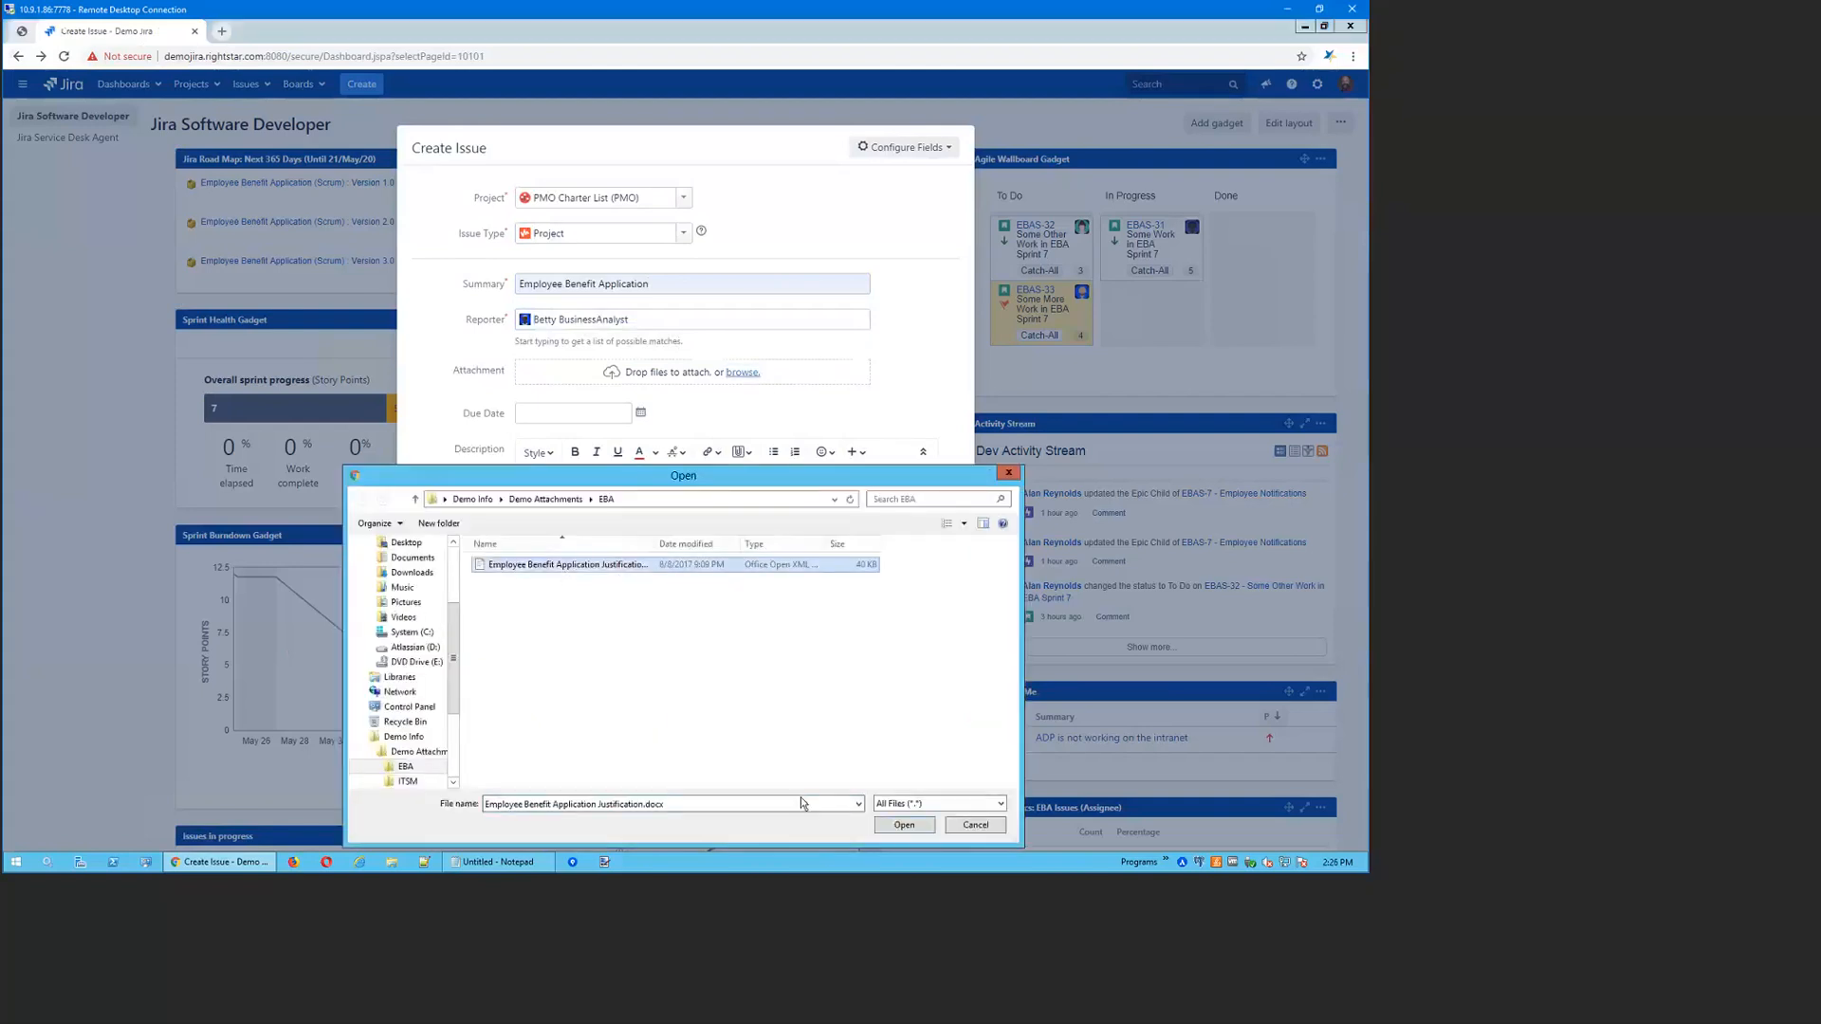
left_click(901, 824)
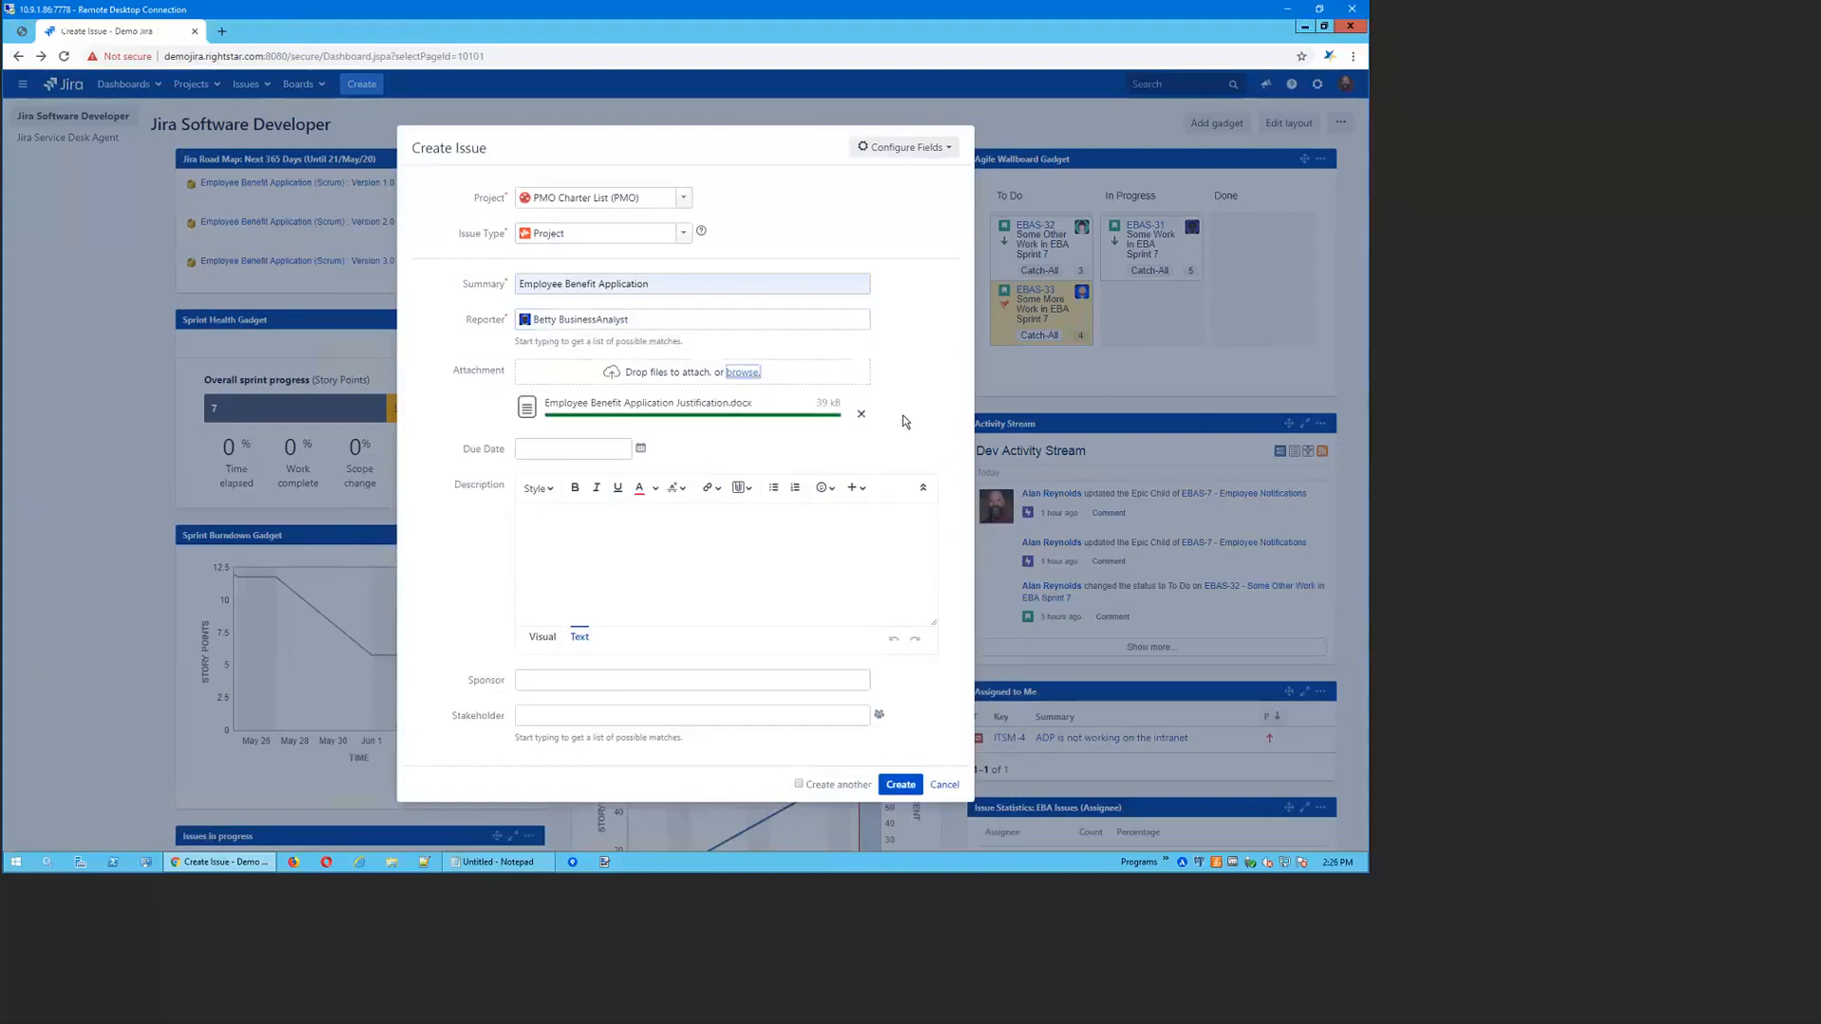
Set the new issue's due date to 31/Dec/19
left_click(640, 448)
left_click(778, 484)
left_click(779, 486)
left_click(778, 485)
left_click(779, 486)
left_click(779, 486)
left_click(778, 485)
left_click(778, 485)
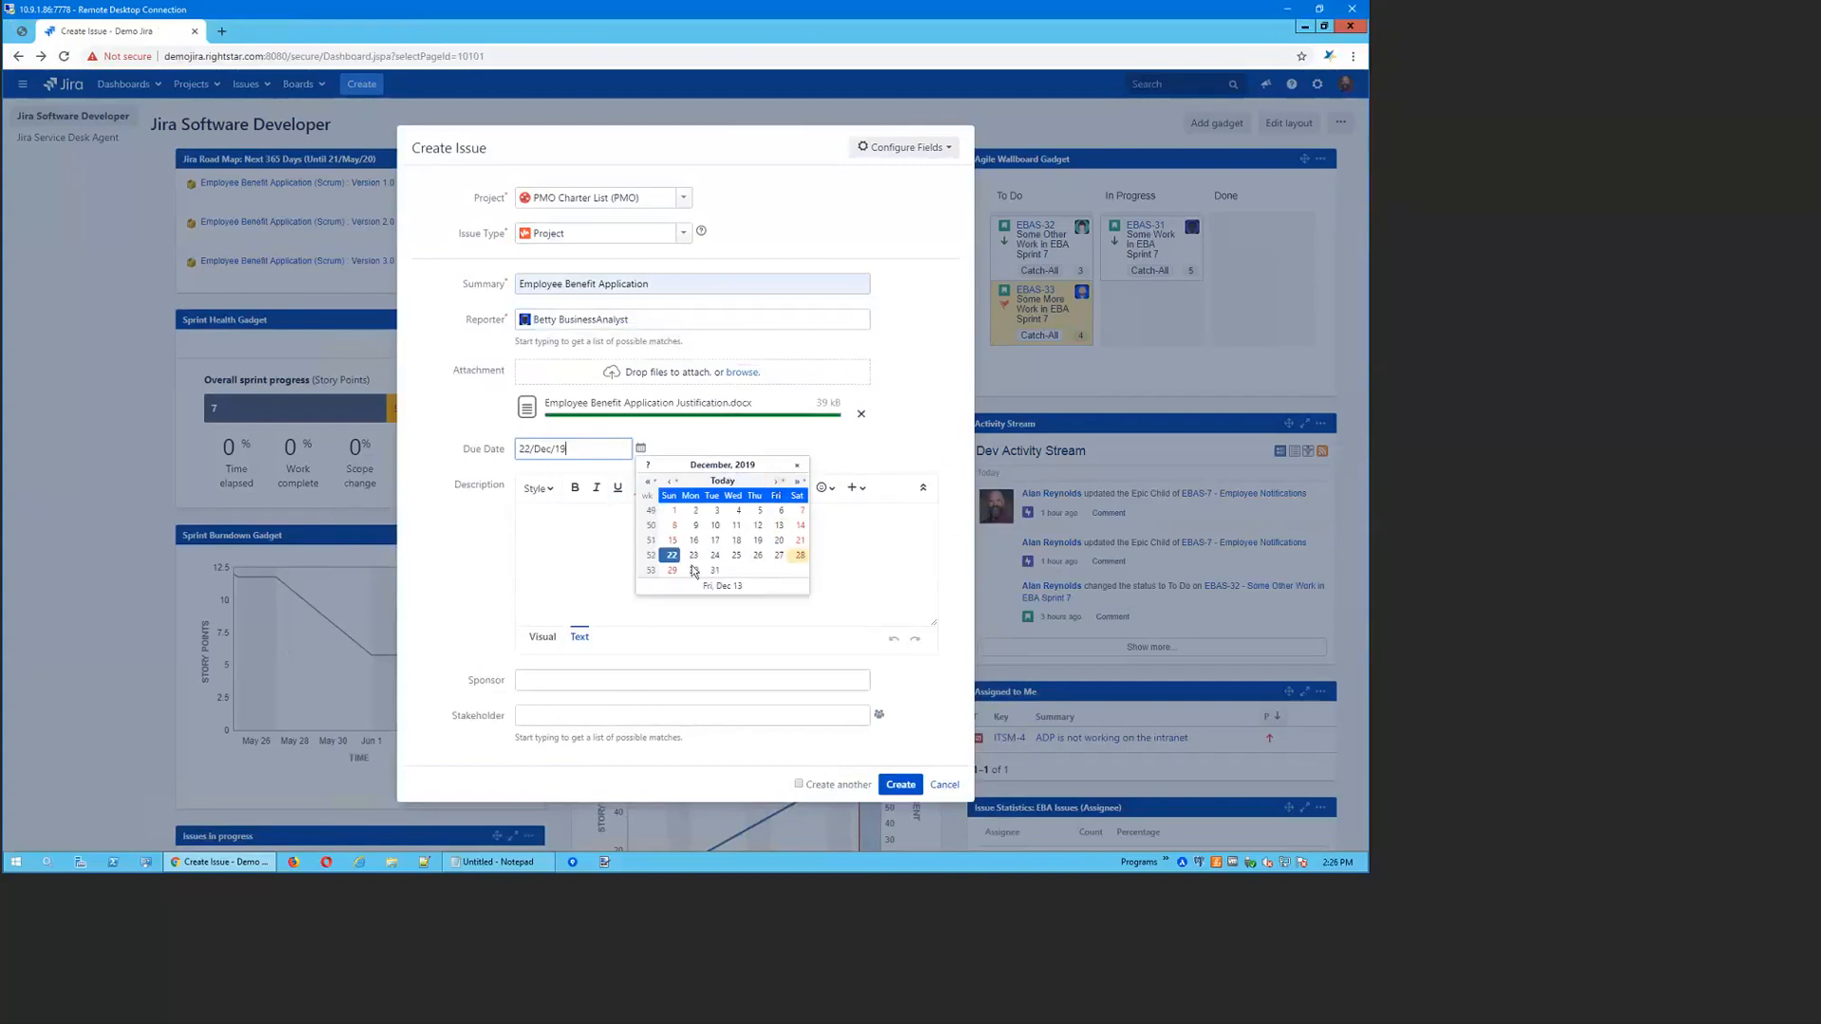
left_click(693, 570)
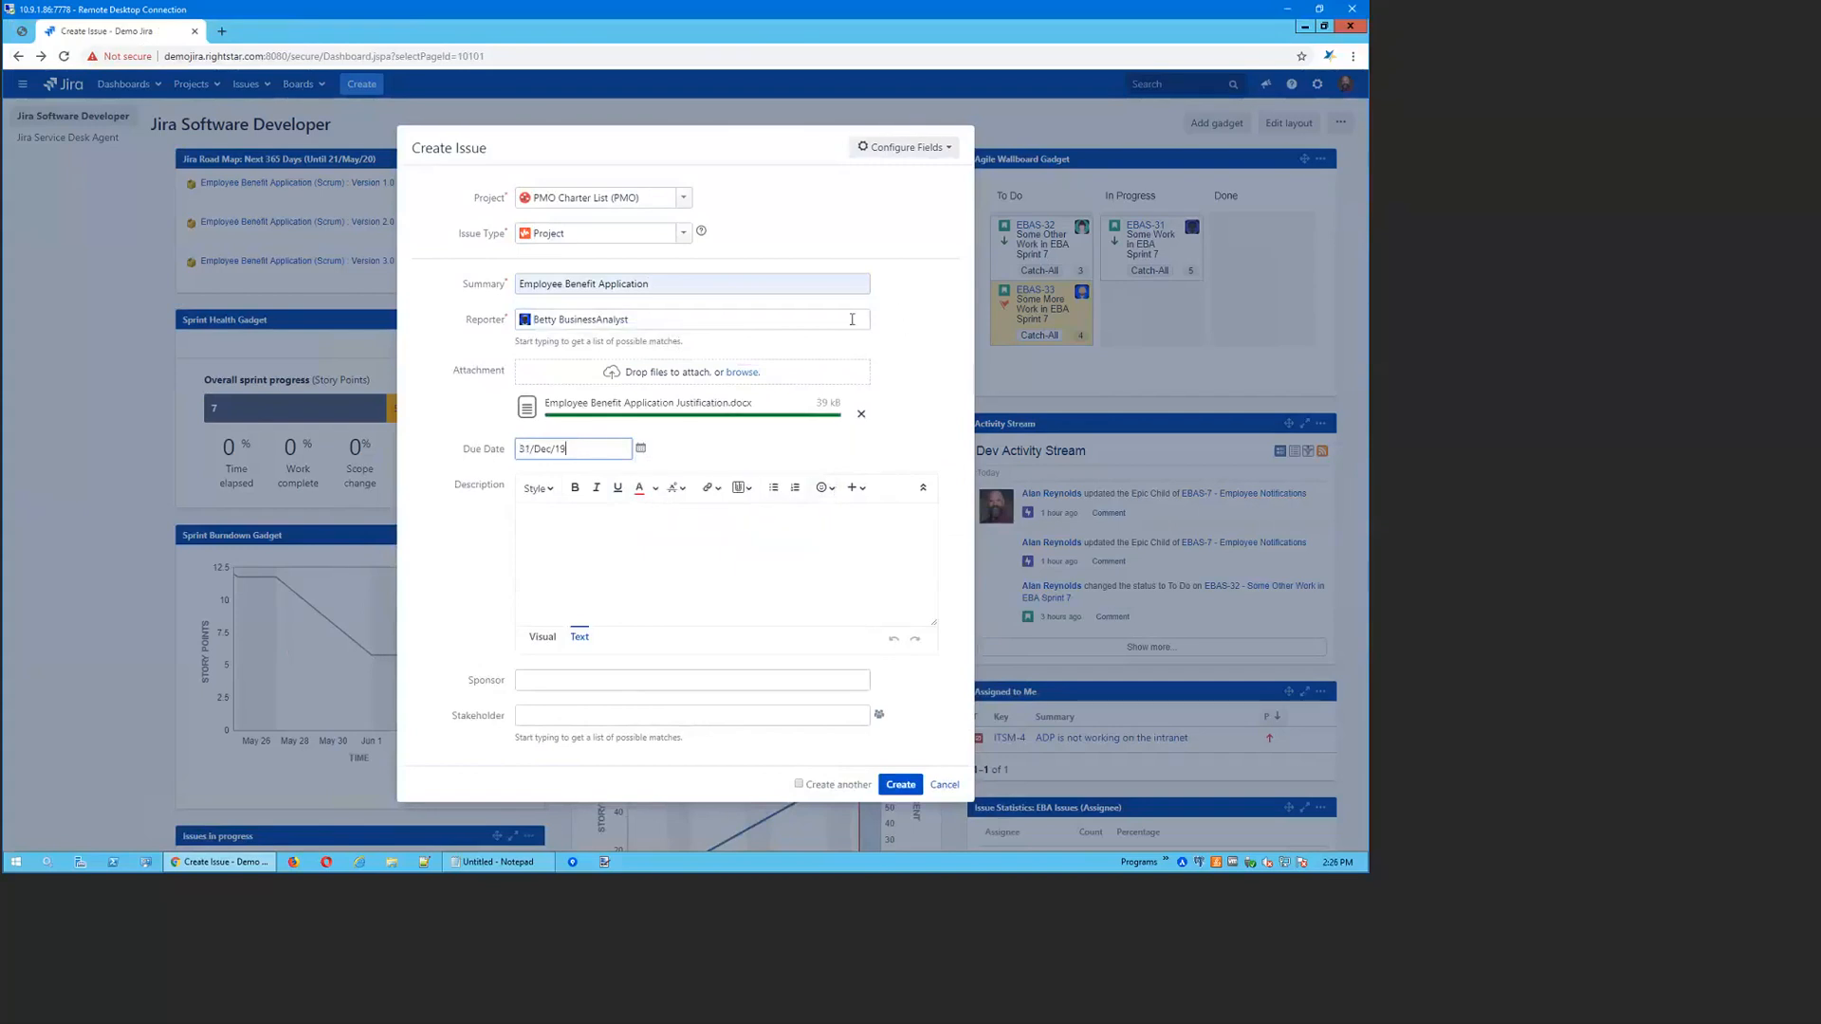
Enter the description "HR will use it to manage employee benefits" and the sponsor CIO
left_click(736, 541)
type("HR will use it to manage employee benefits")
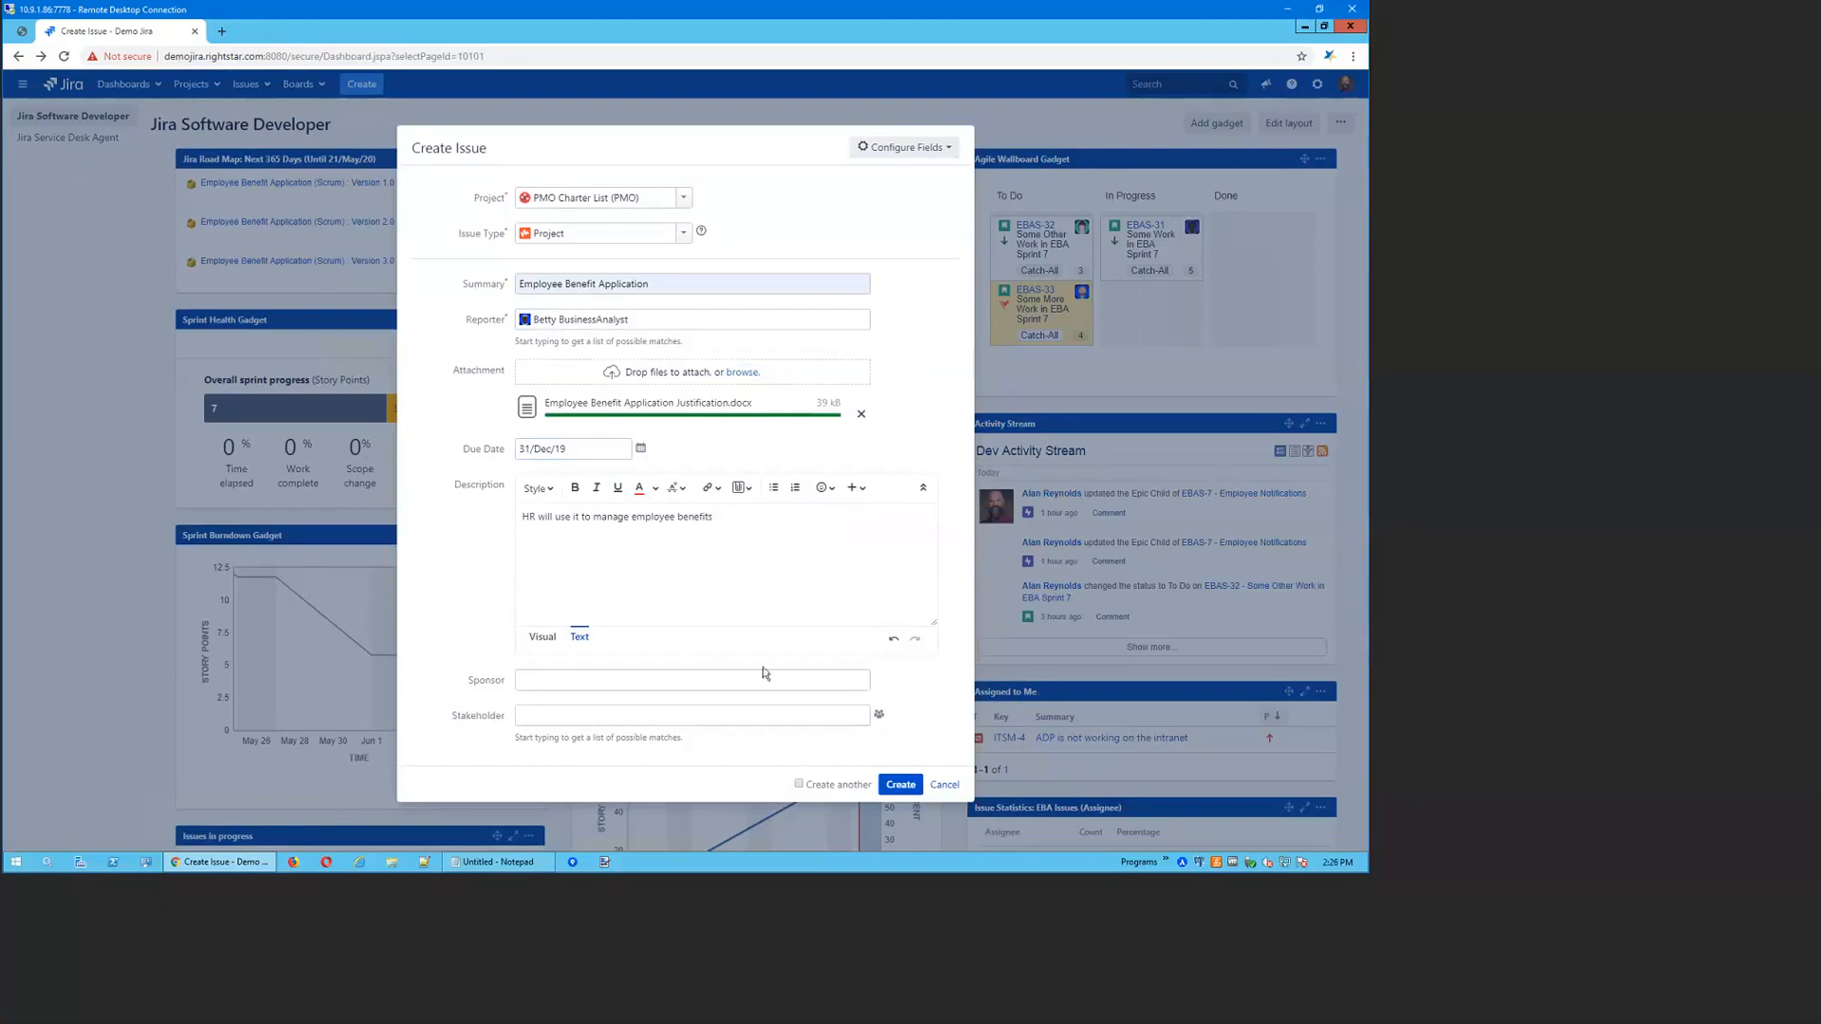
left_click(523, 680)
type("CIO")
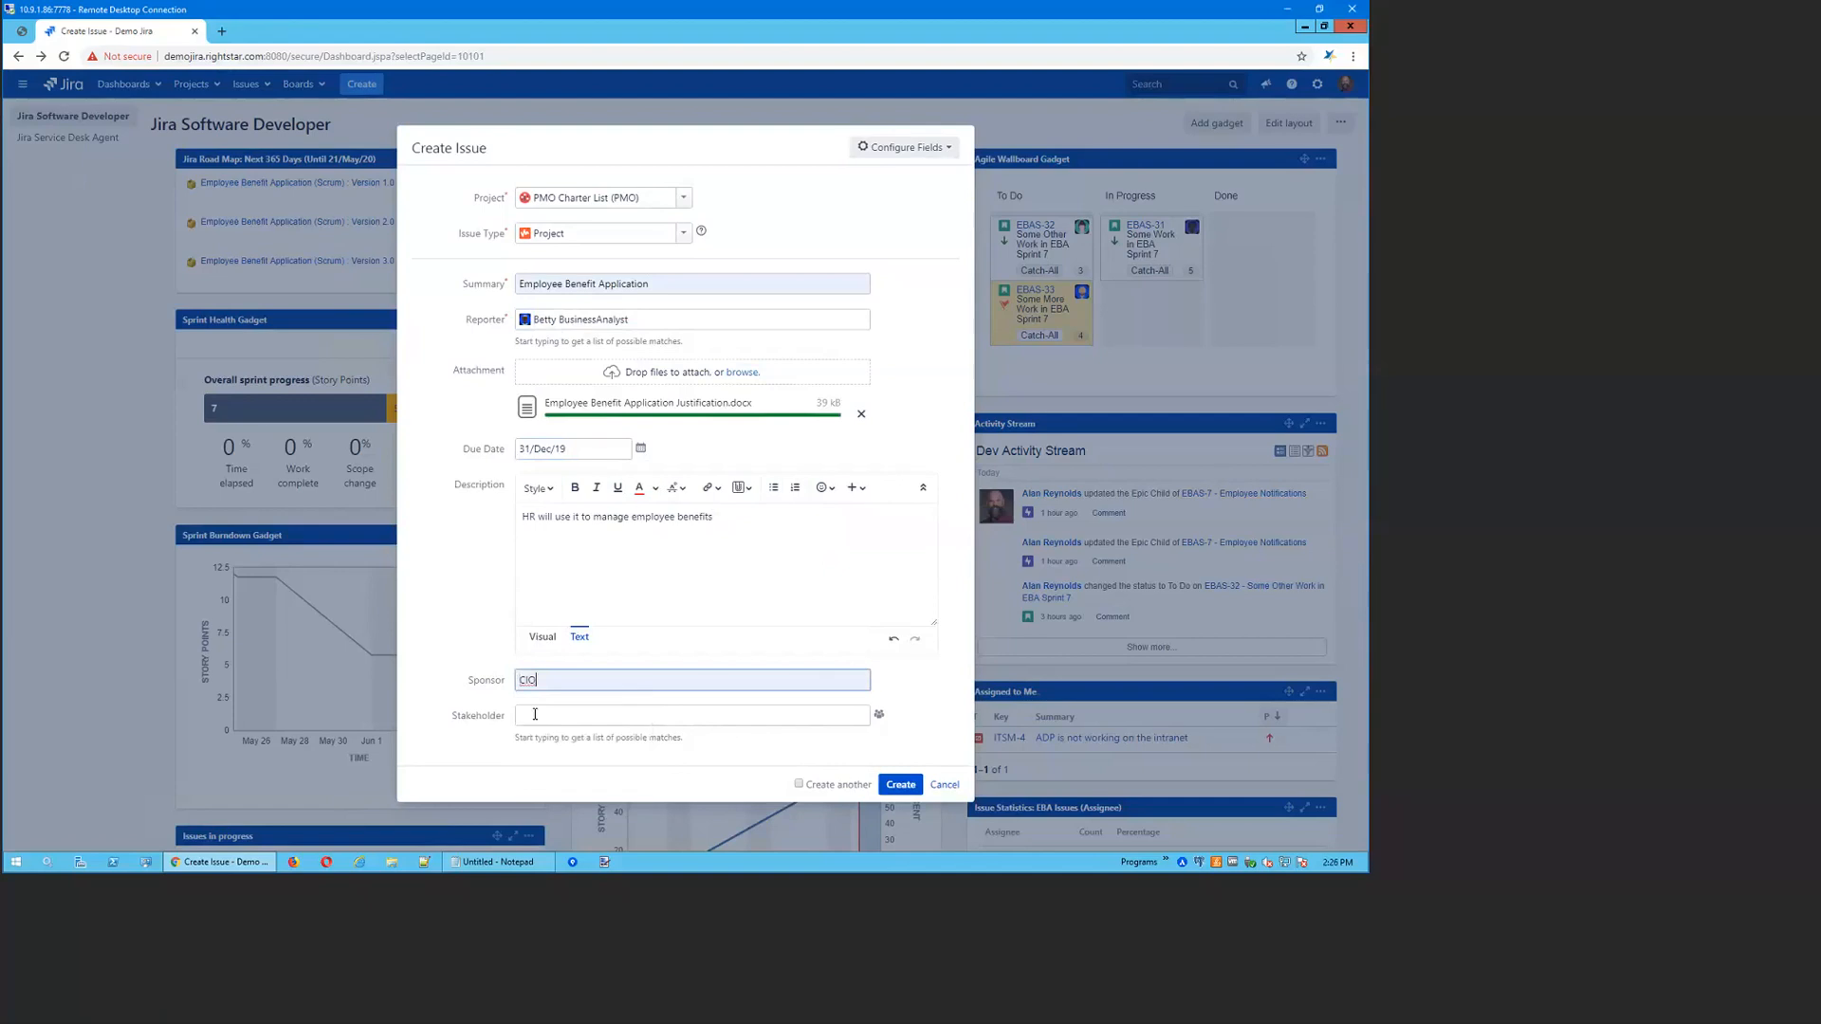
Assign the customer user matching "cust" as stakeholder and create the issue
left_click(536, 713)
type("c")
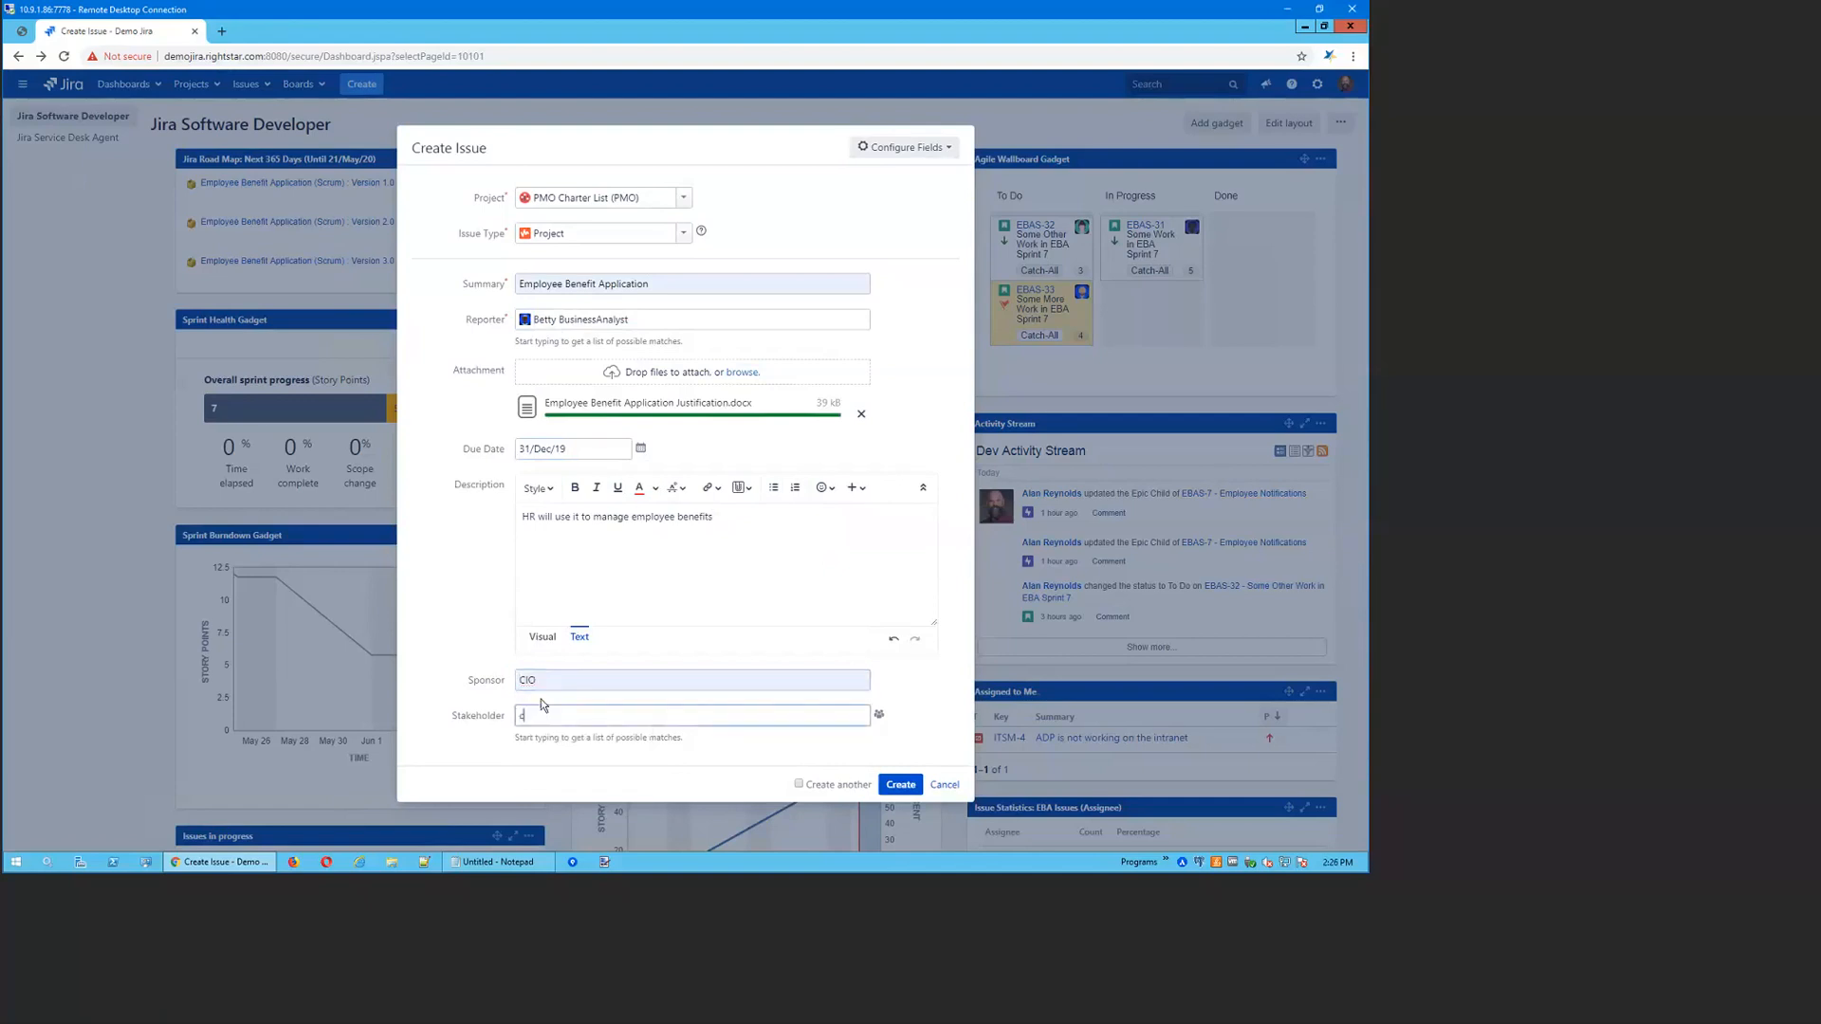
type("ust")
left_click(577, 735)
left_click(896, 786)
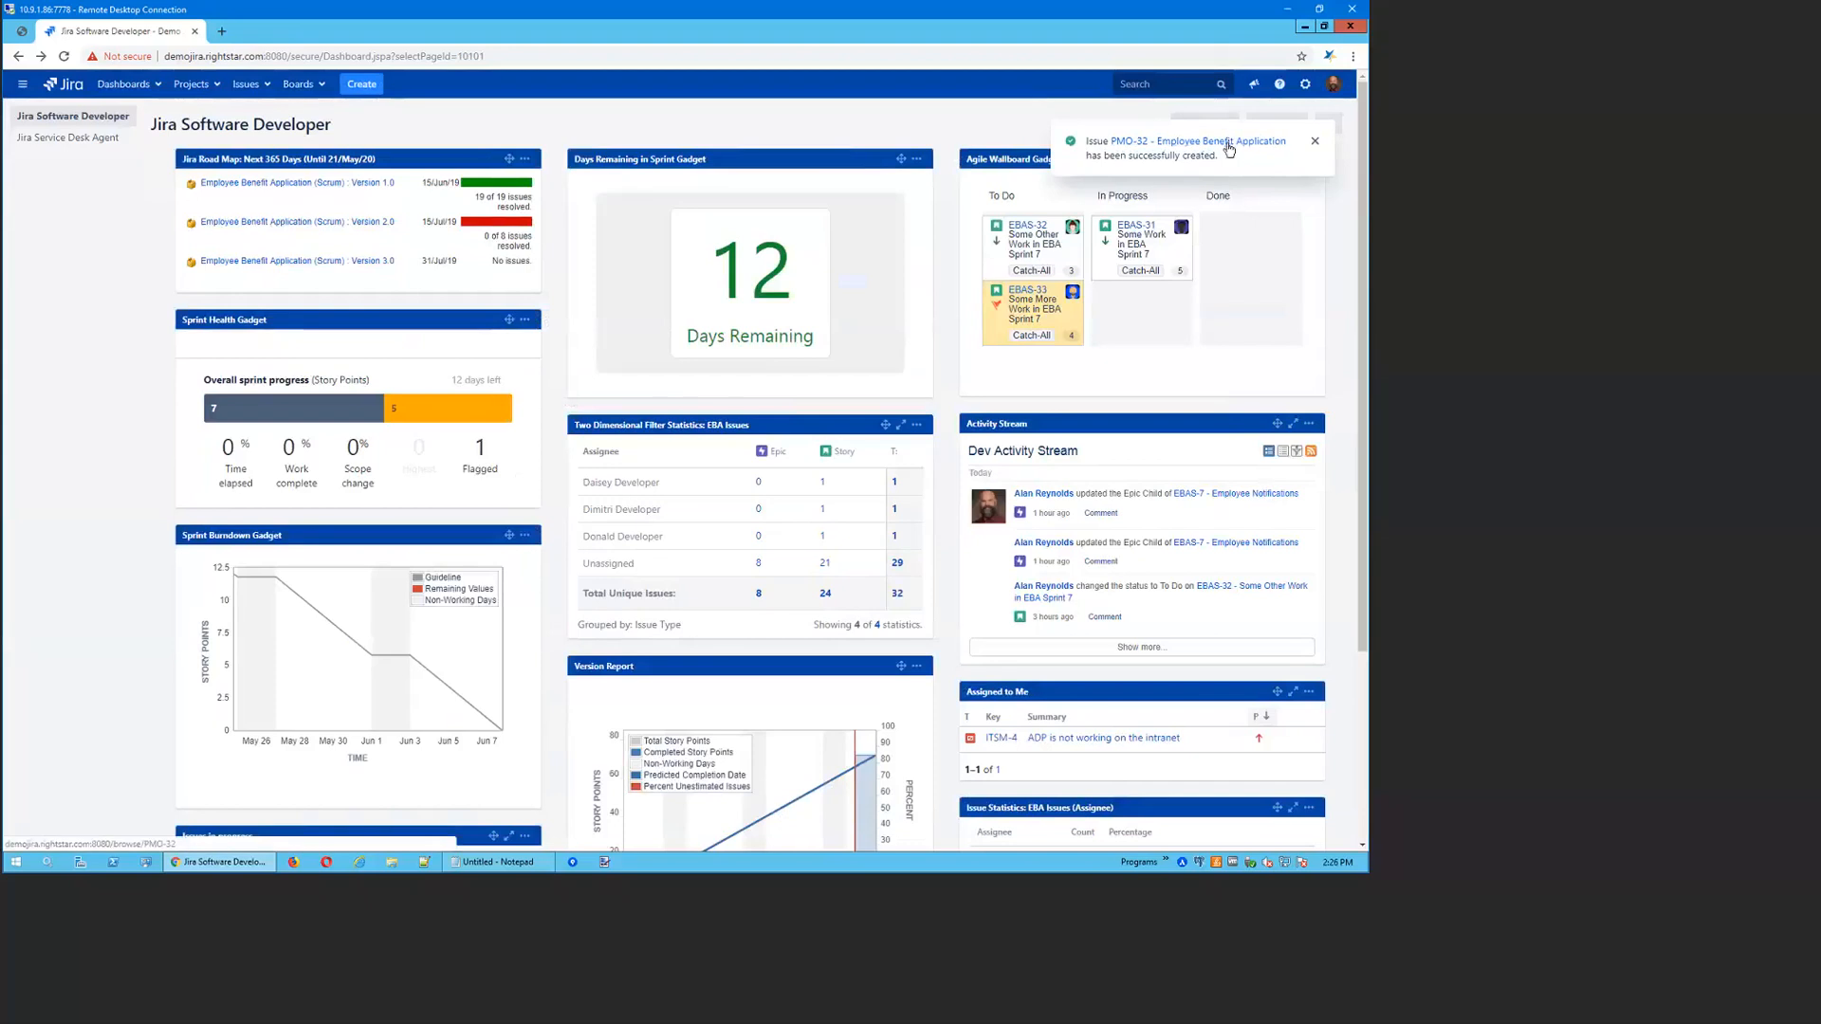
Open the newly created Employee Benefit Application issue and look at the list of recent issues and filters
left_click(1227, 145)
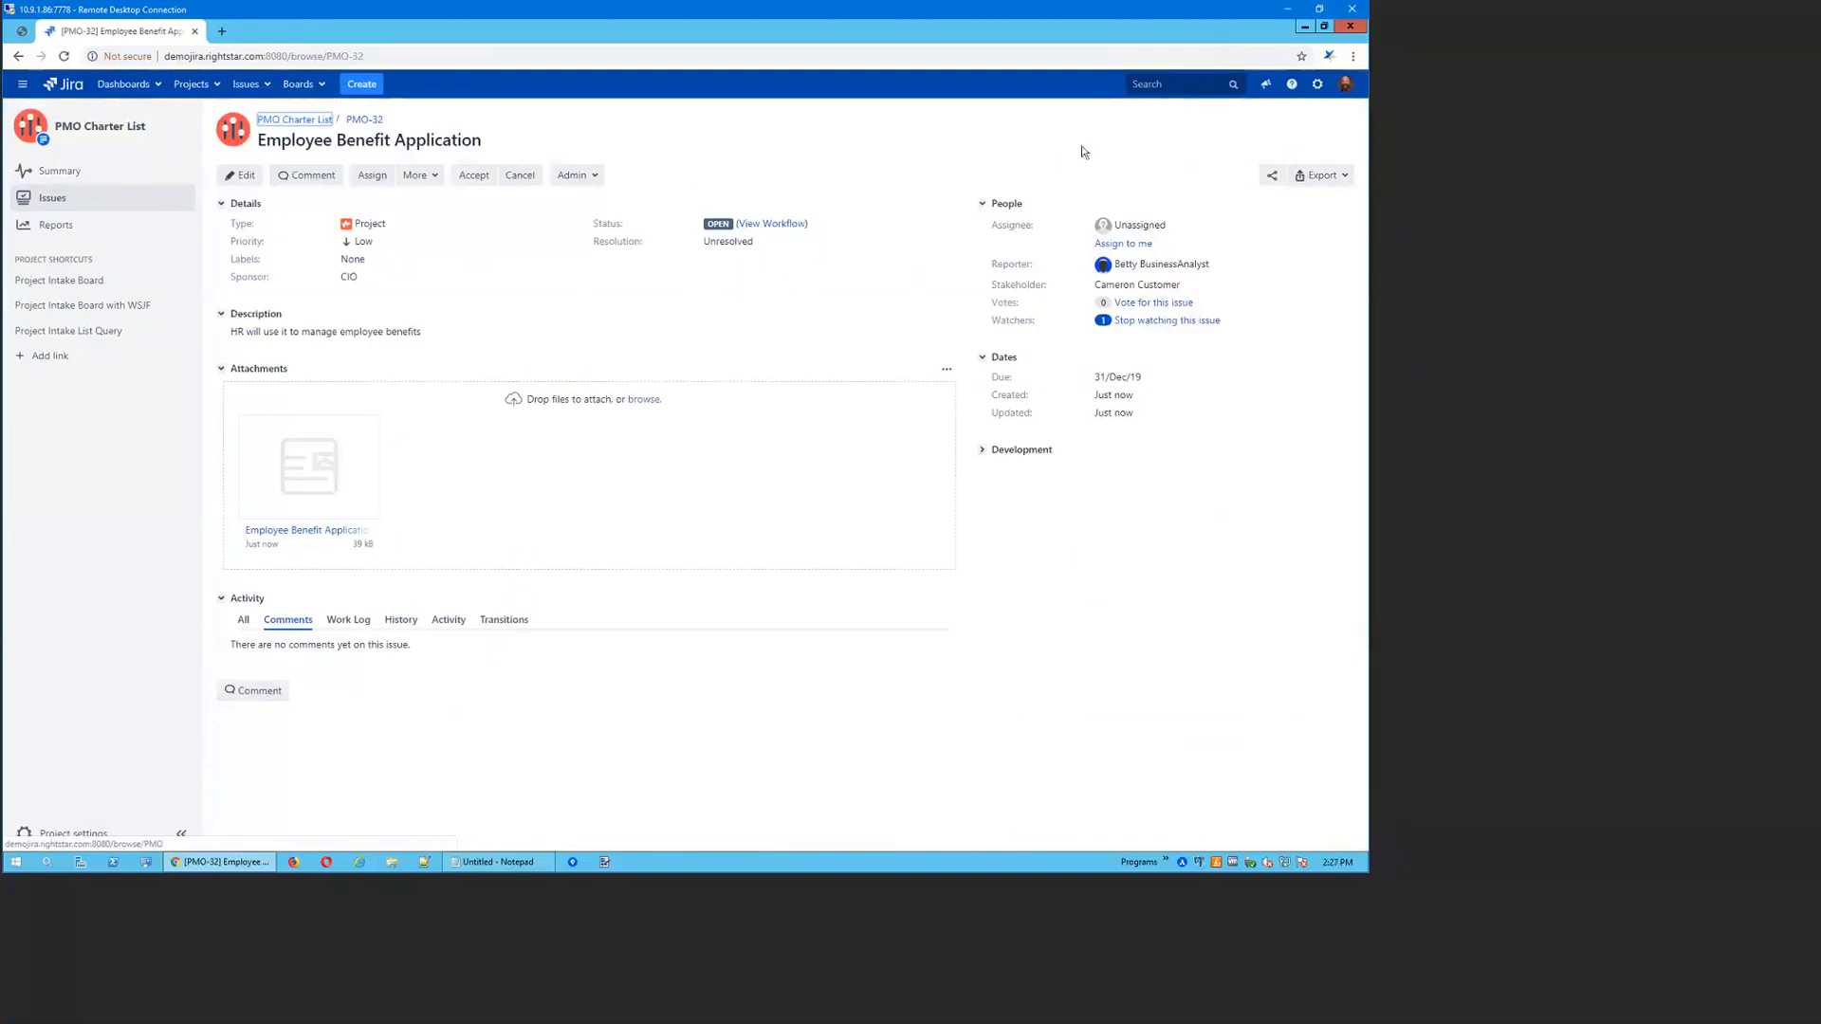
left_click(246, 83)
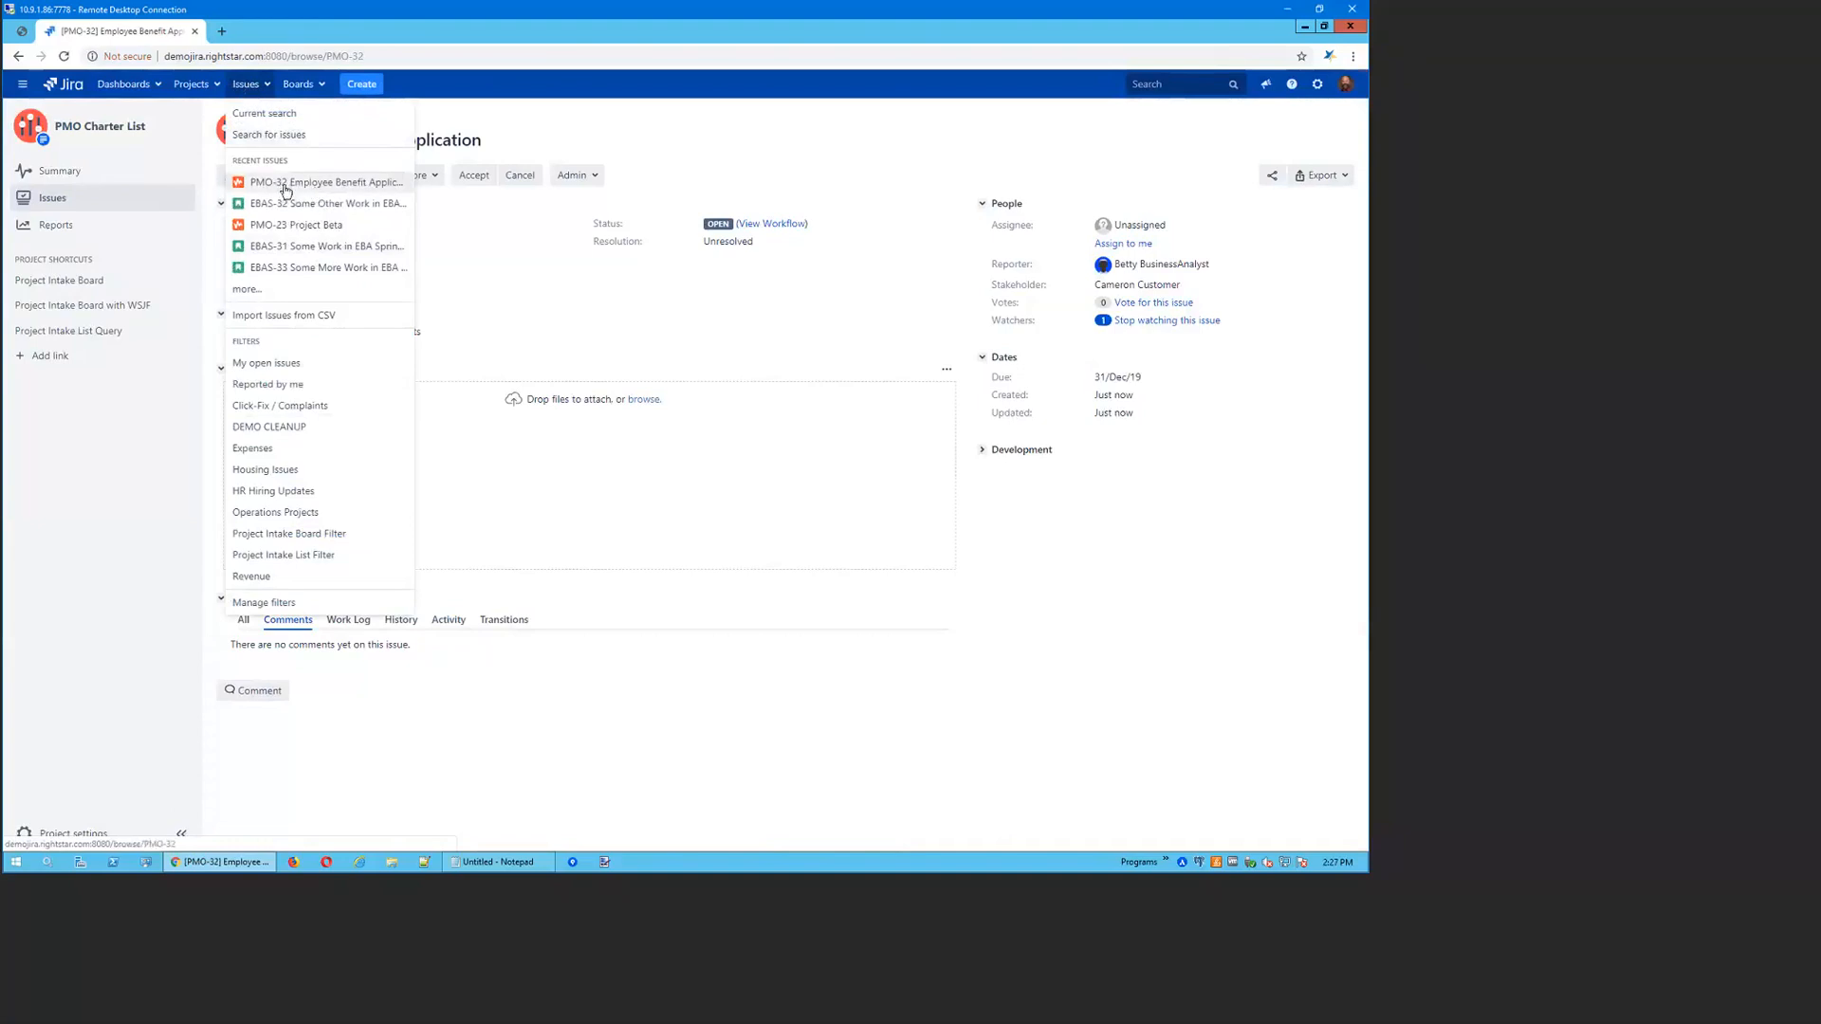
left_click(565, 134)
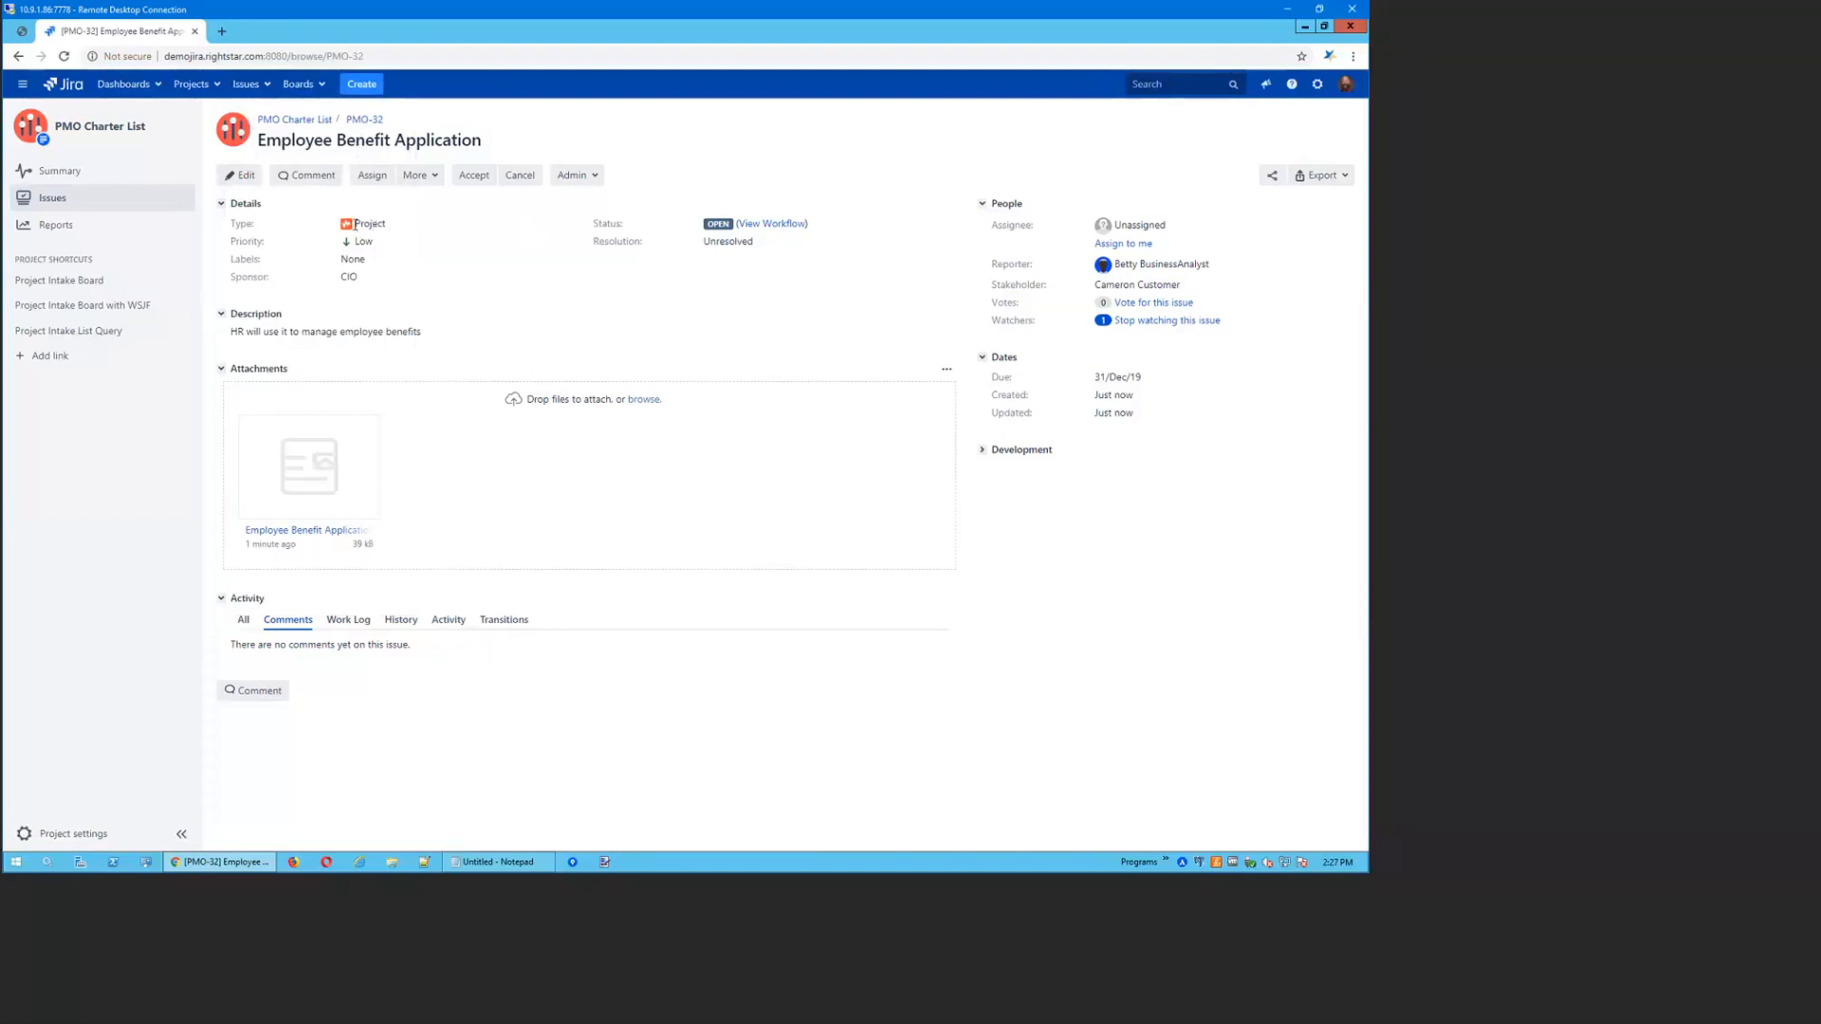
View the workflow diagram of the Employee Benefit Application issue and highlight its title
left_click(772, 226)
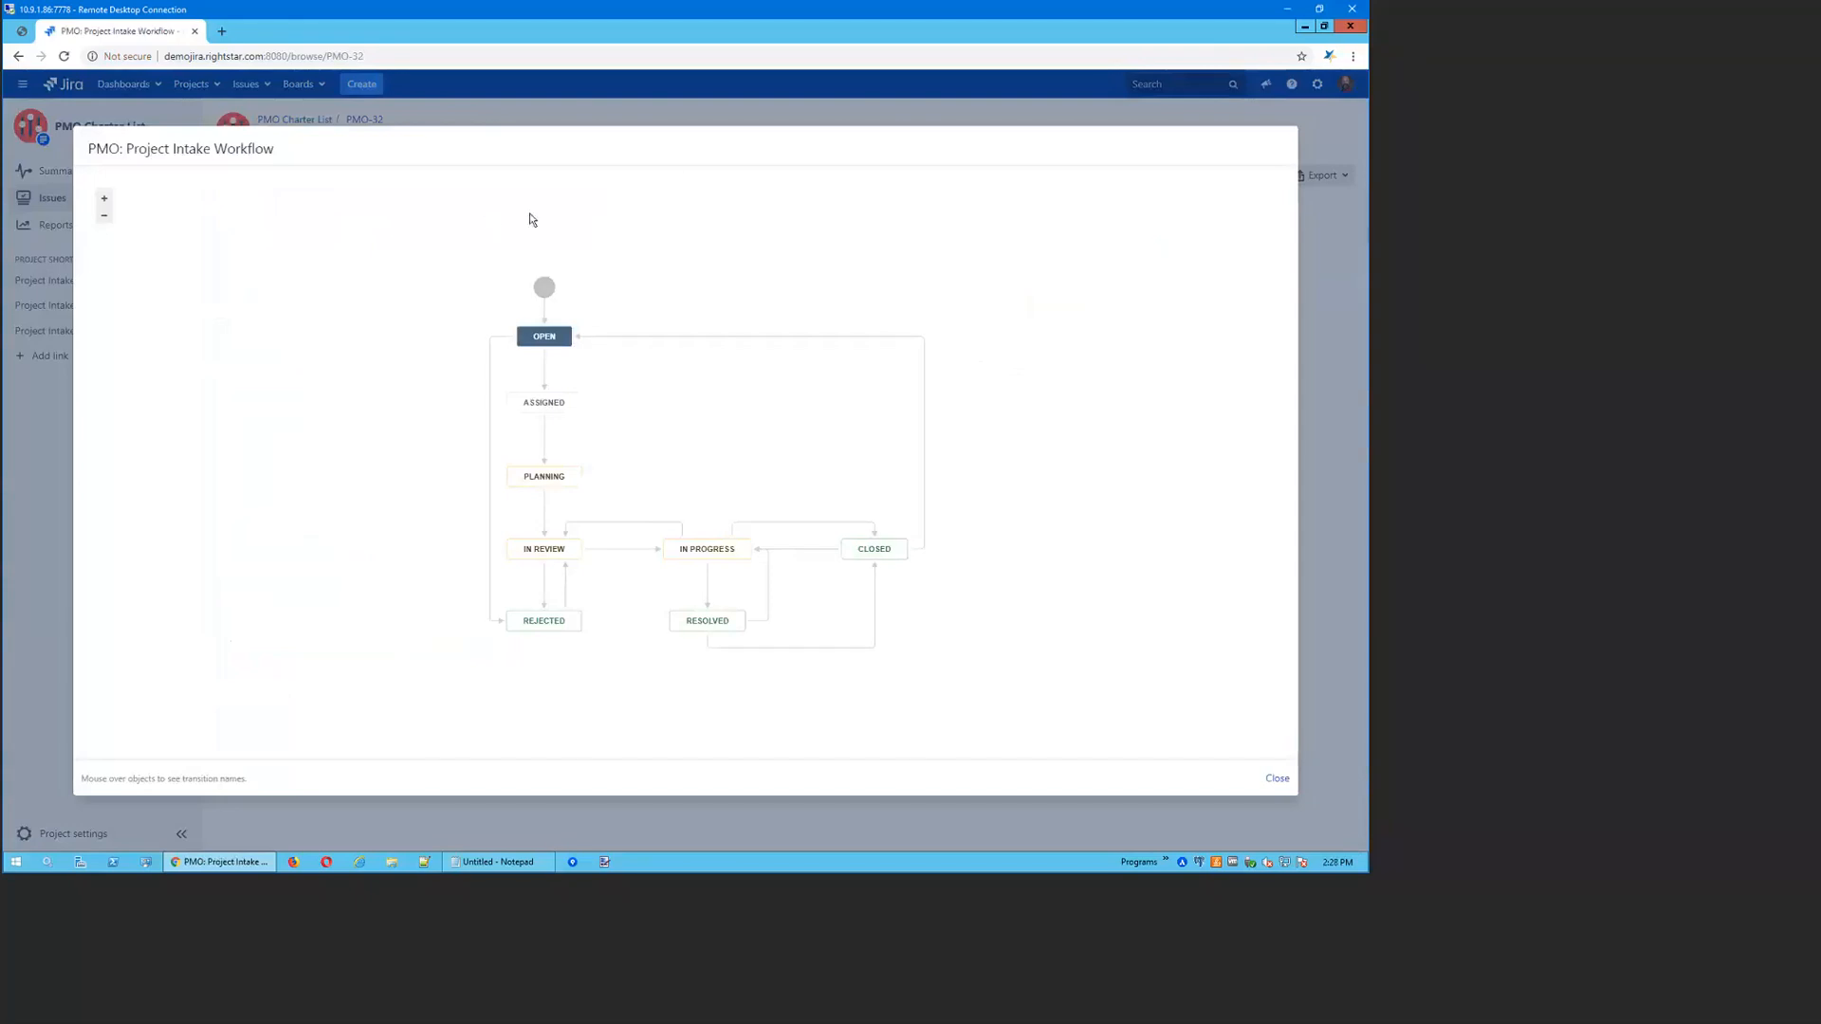
left_click_drag(92, 148, 296, 159)
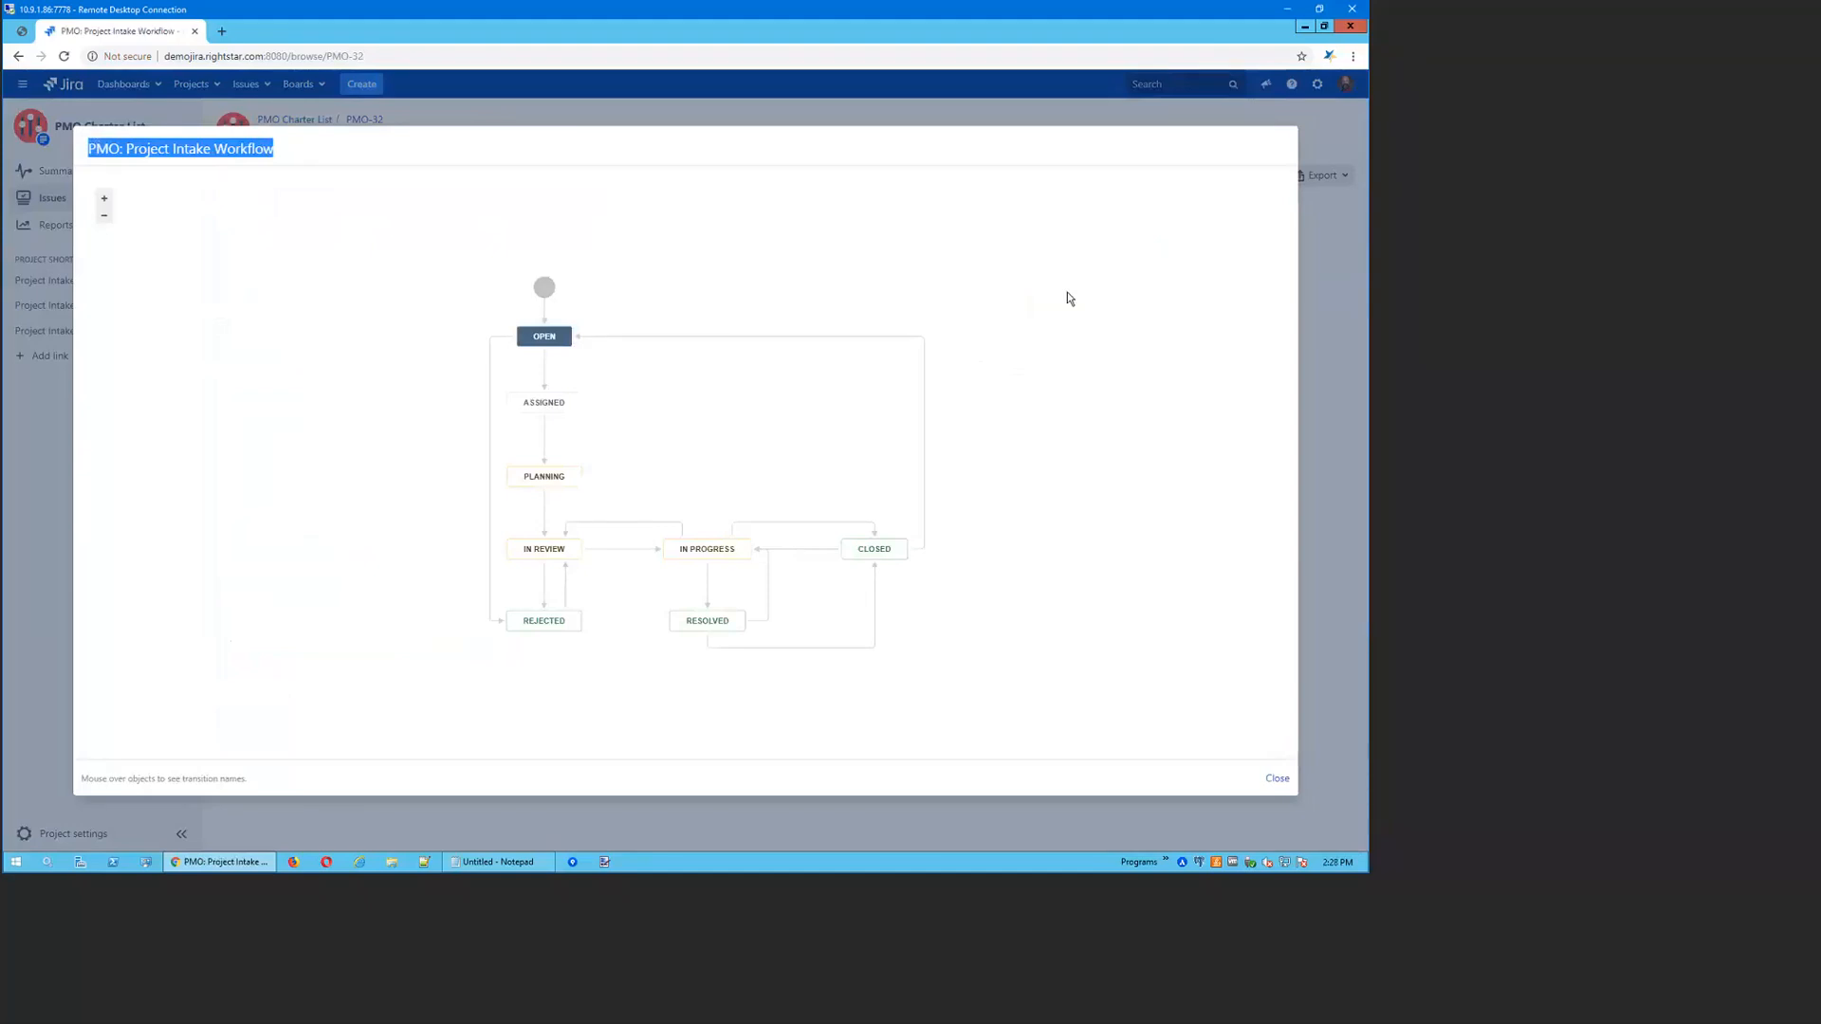
Examine the transitions between the statuses in the PMO: Project Intake Workflow diagram, including Open, Assigned and Closed, and close the diagram
mouse_move(532, 349)
mouse_move(555, 405)
mouse_move(546, 630)
mouse_move(561, 537)
mouse_move(542, 338)
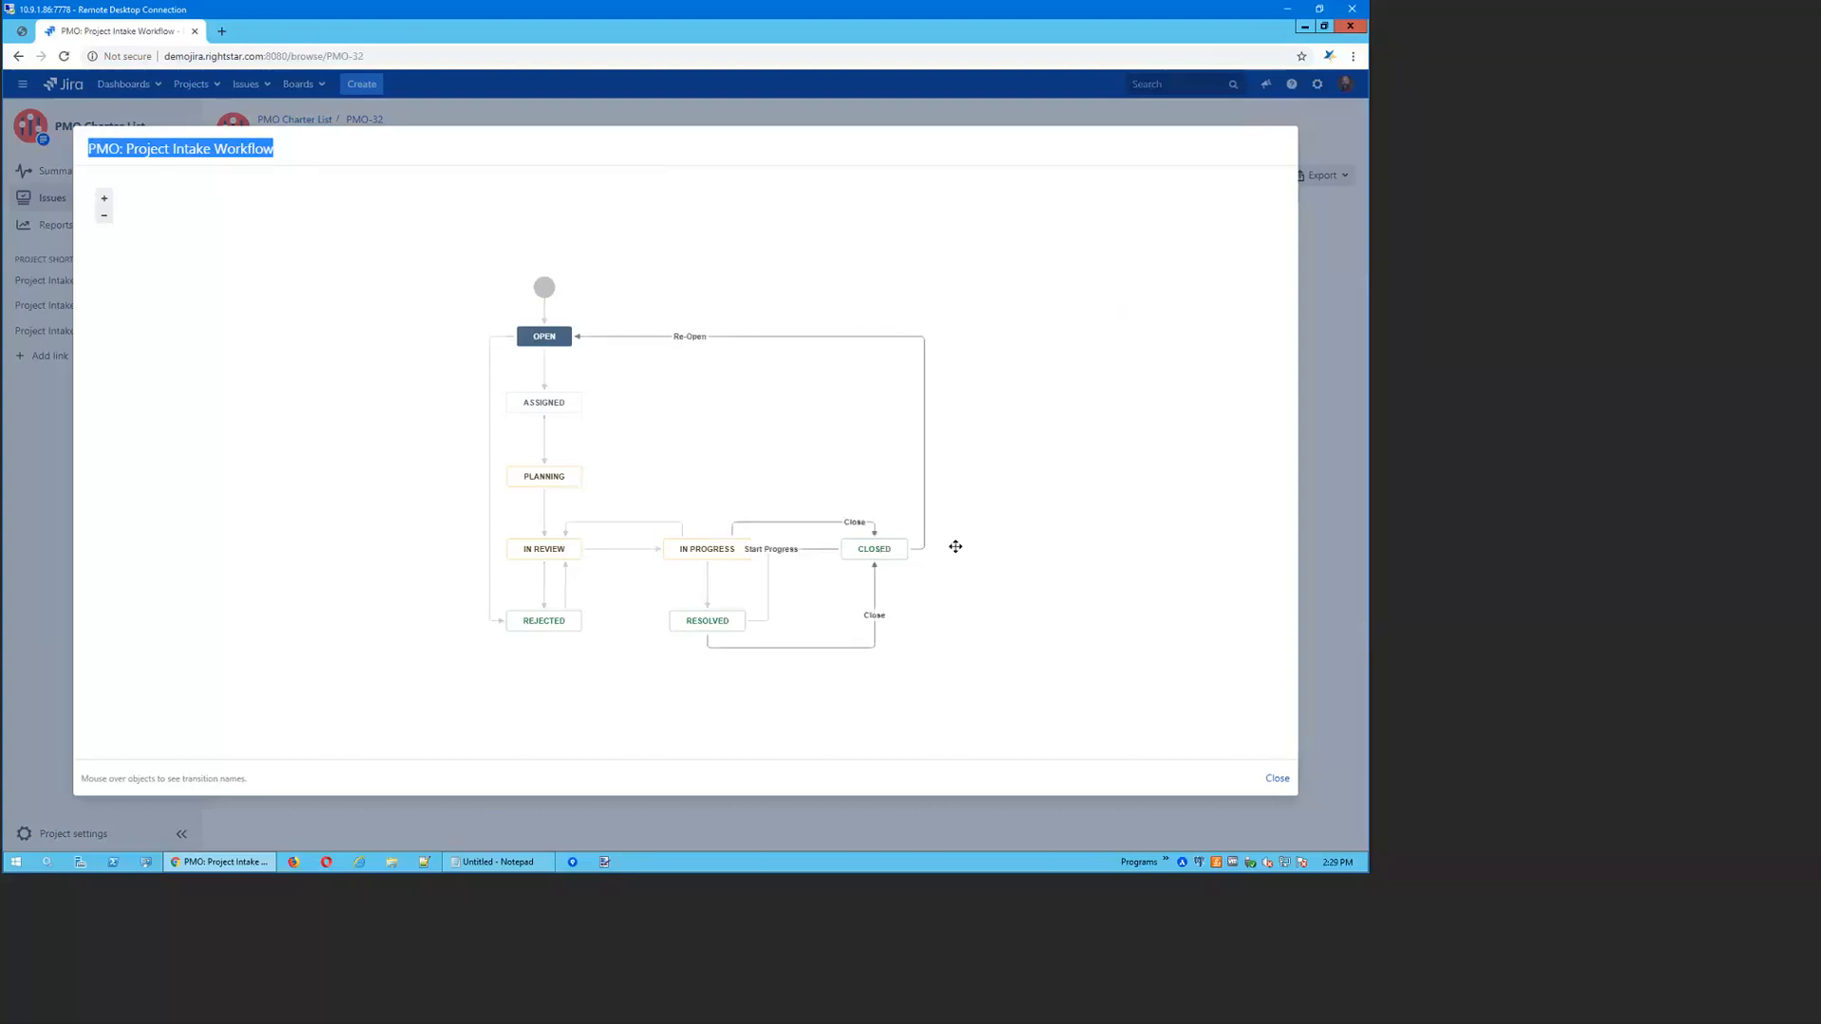
mouse_move(545, 406)
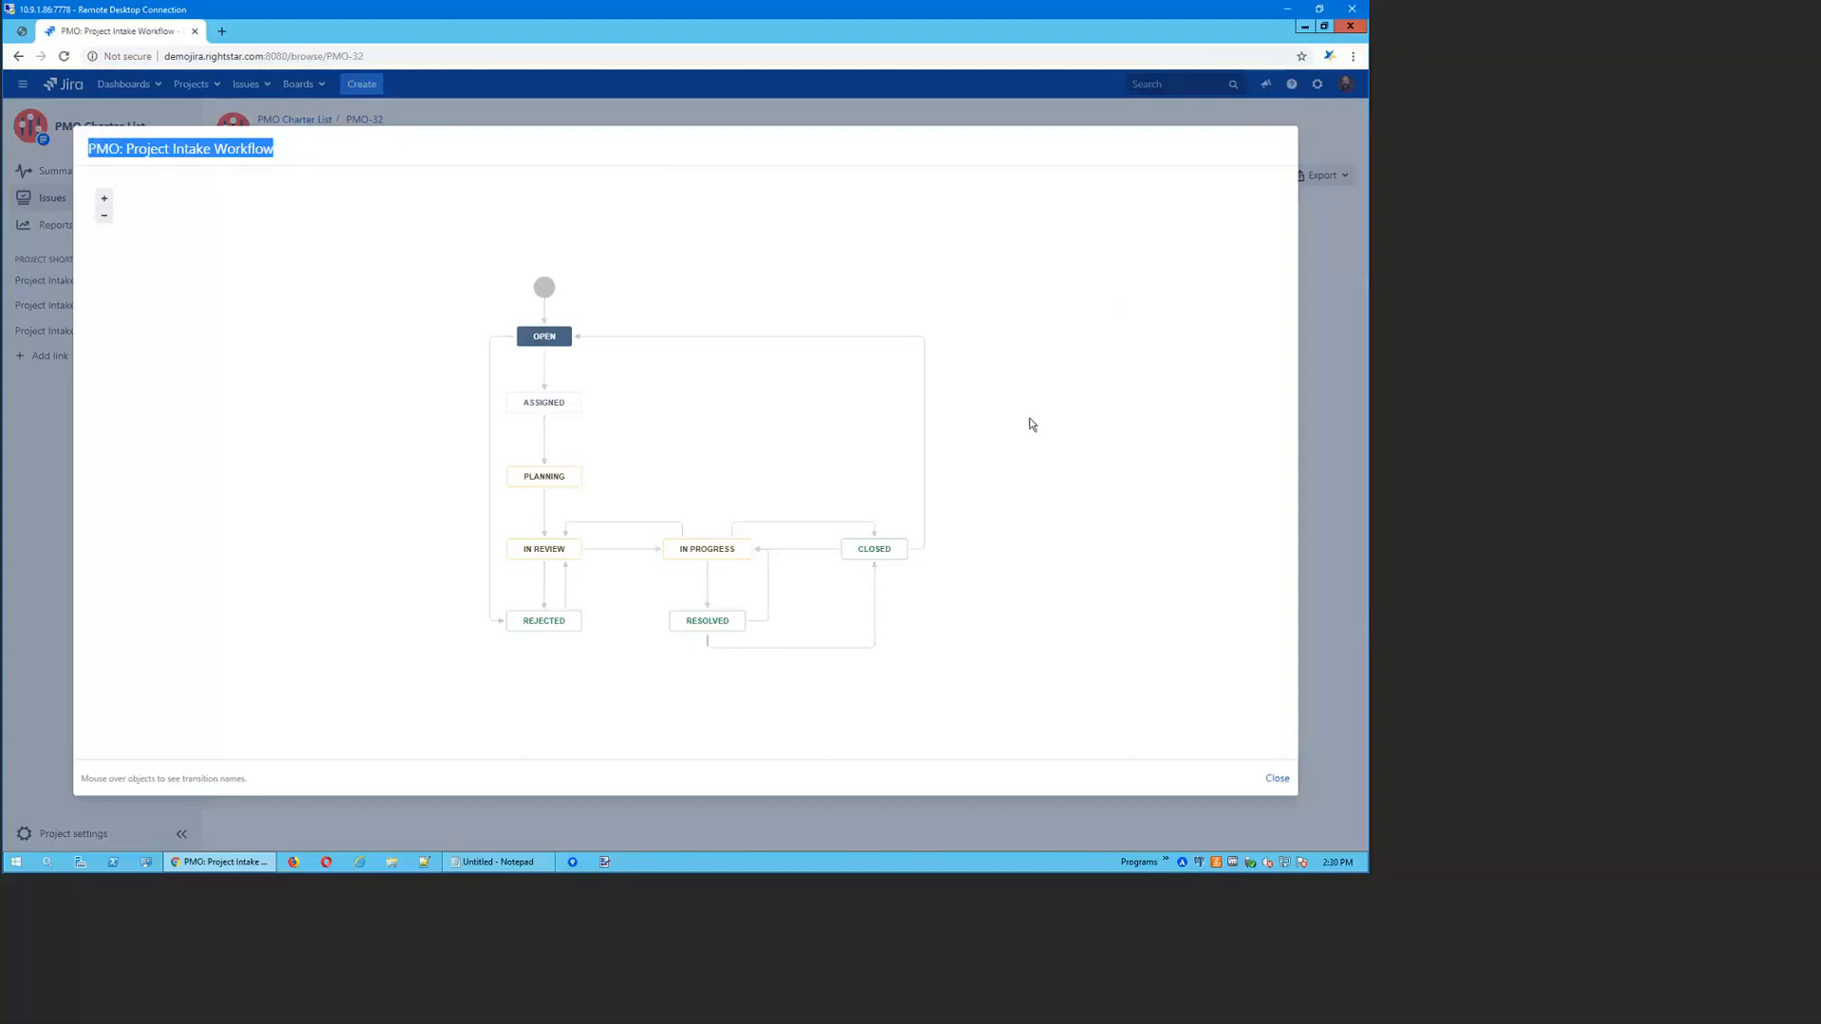
left_click(1277, 779)
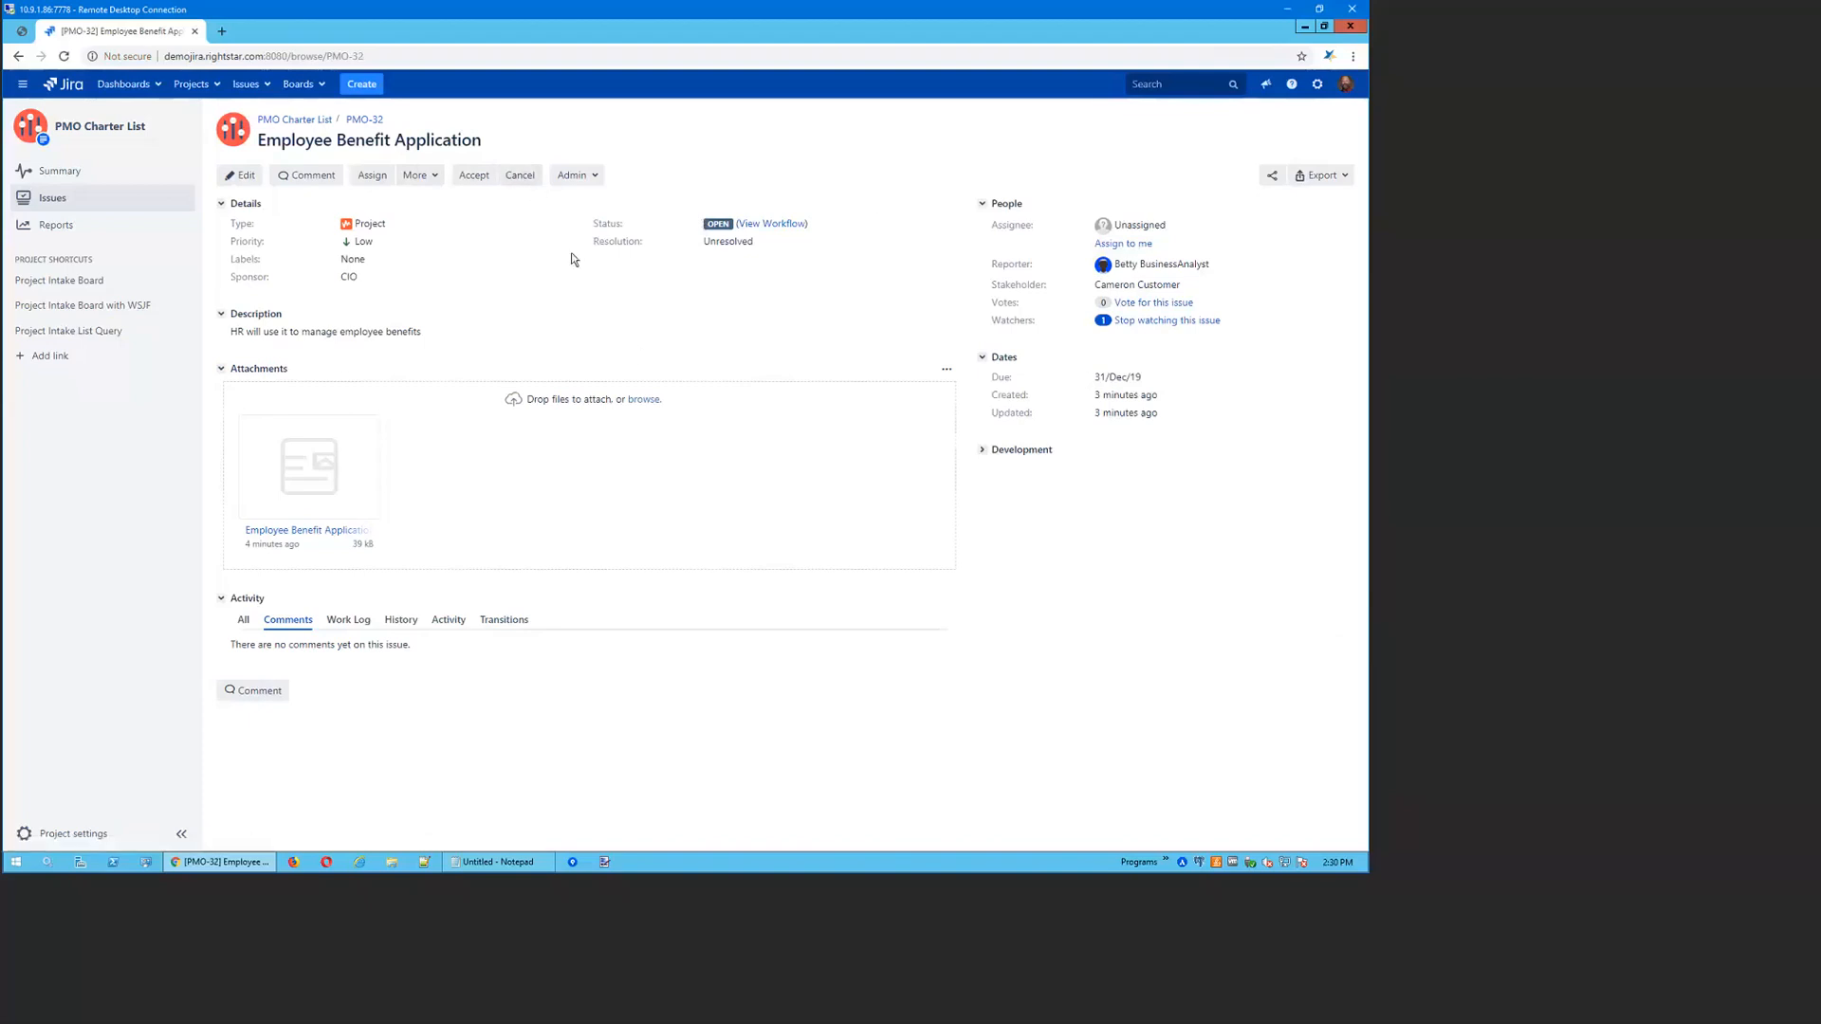
Accept the Employee Benefit Application issue and add the comment "some comment" to it
left_click(476, 181)
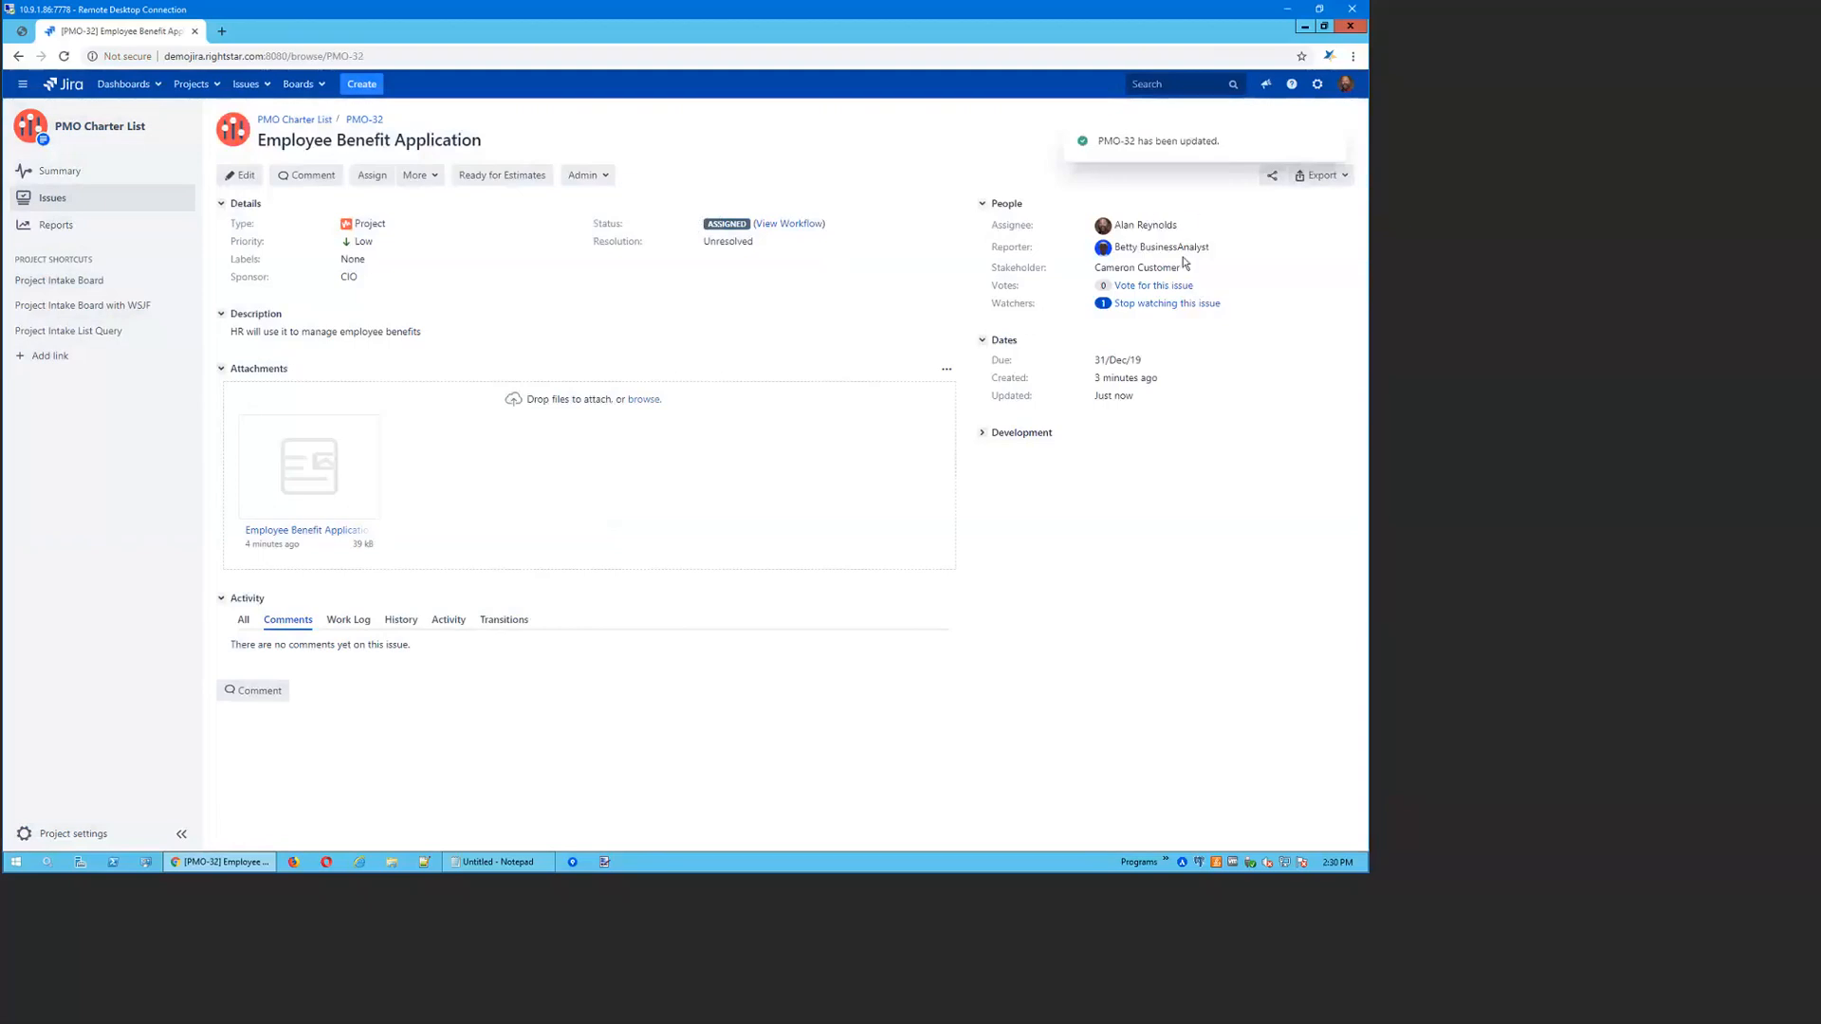
mouse_move(1161, 223)
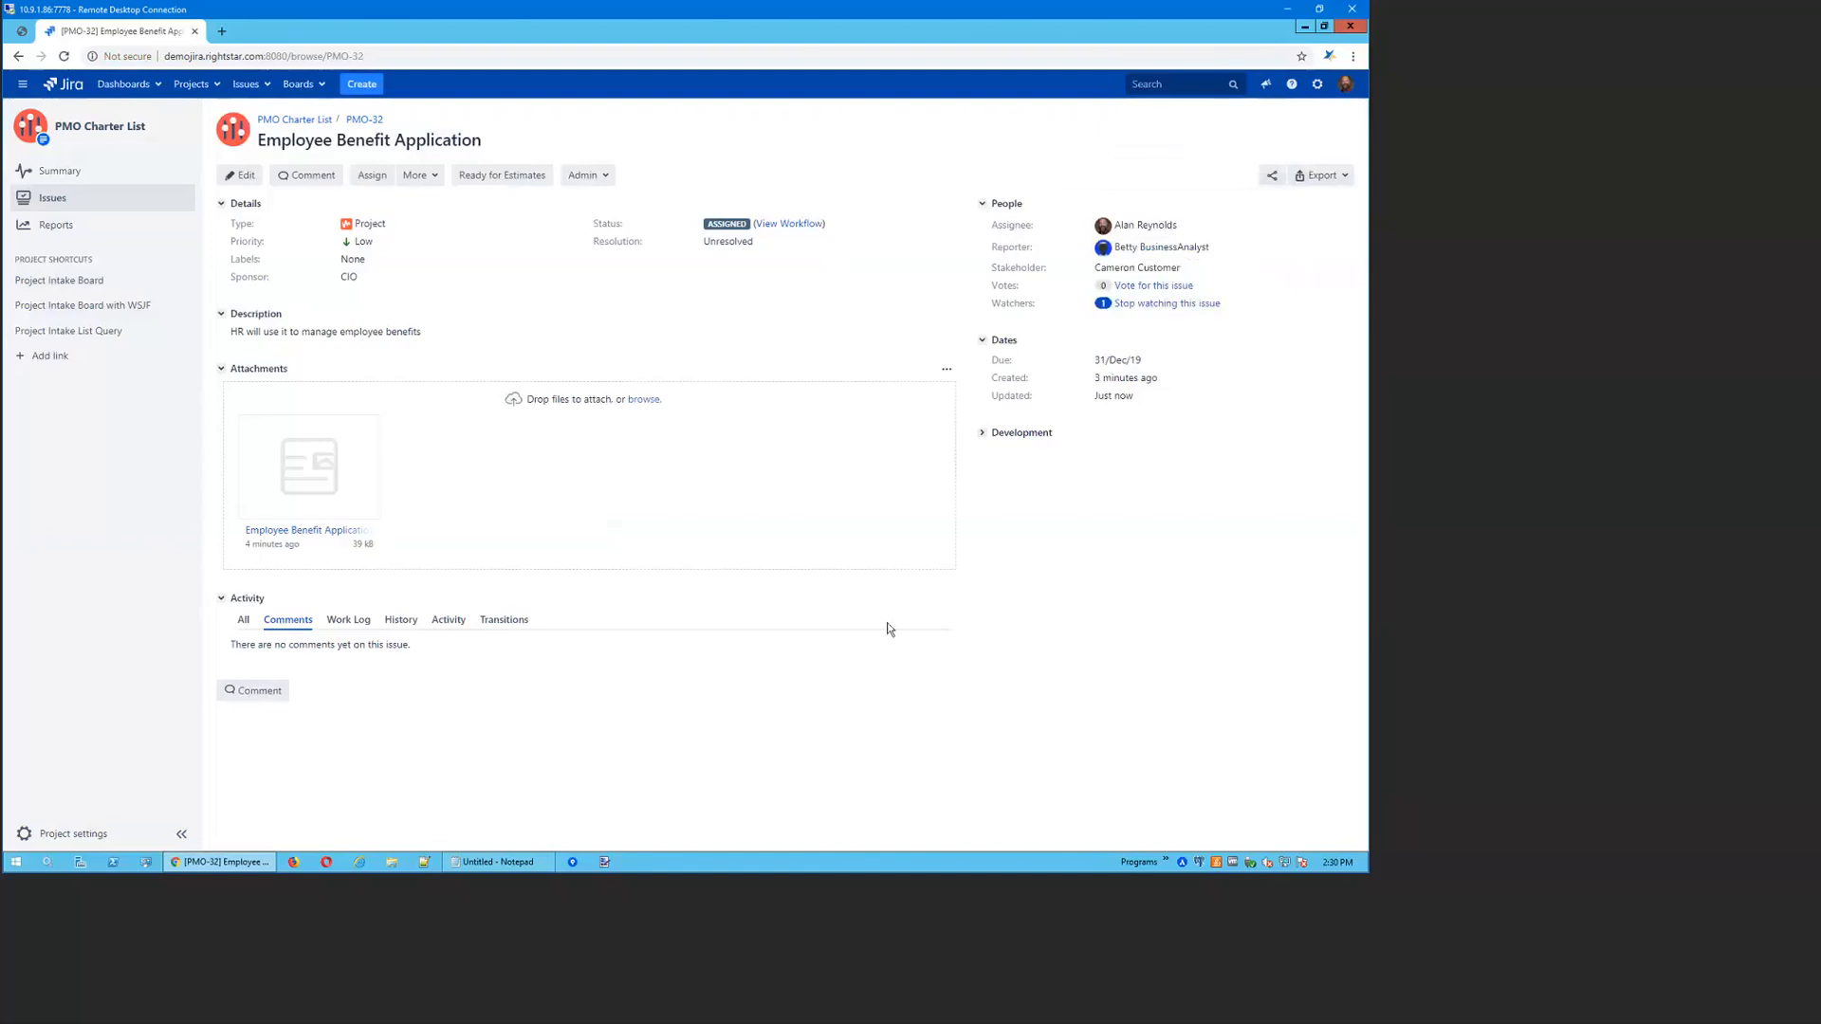
left_click(258, 697)
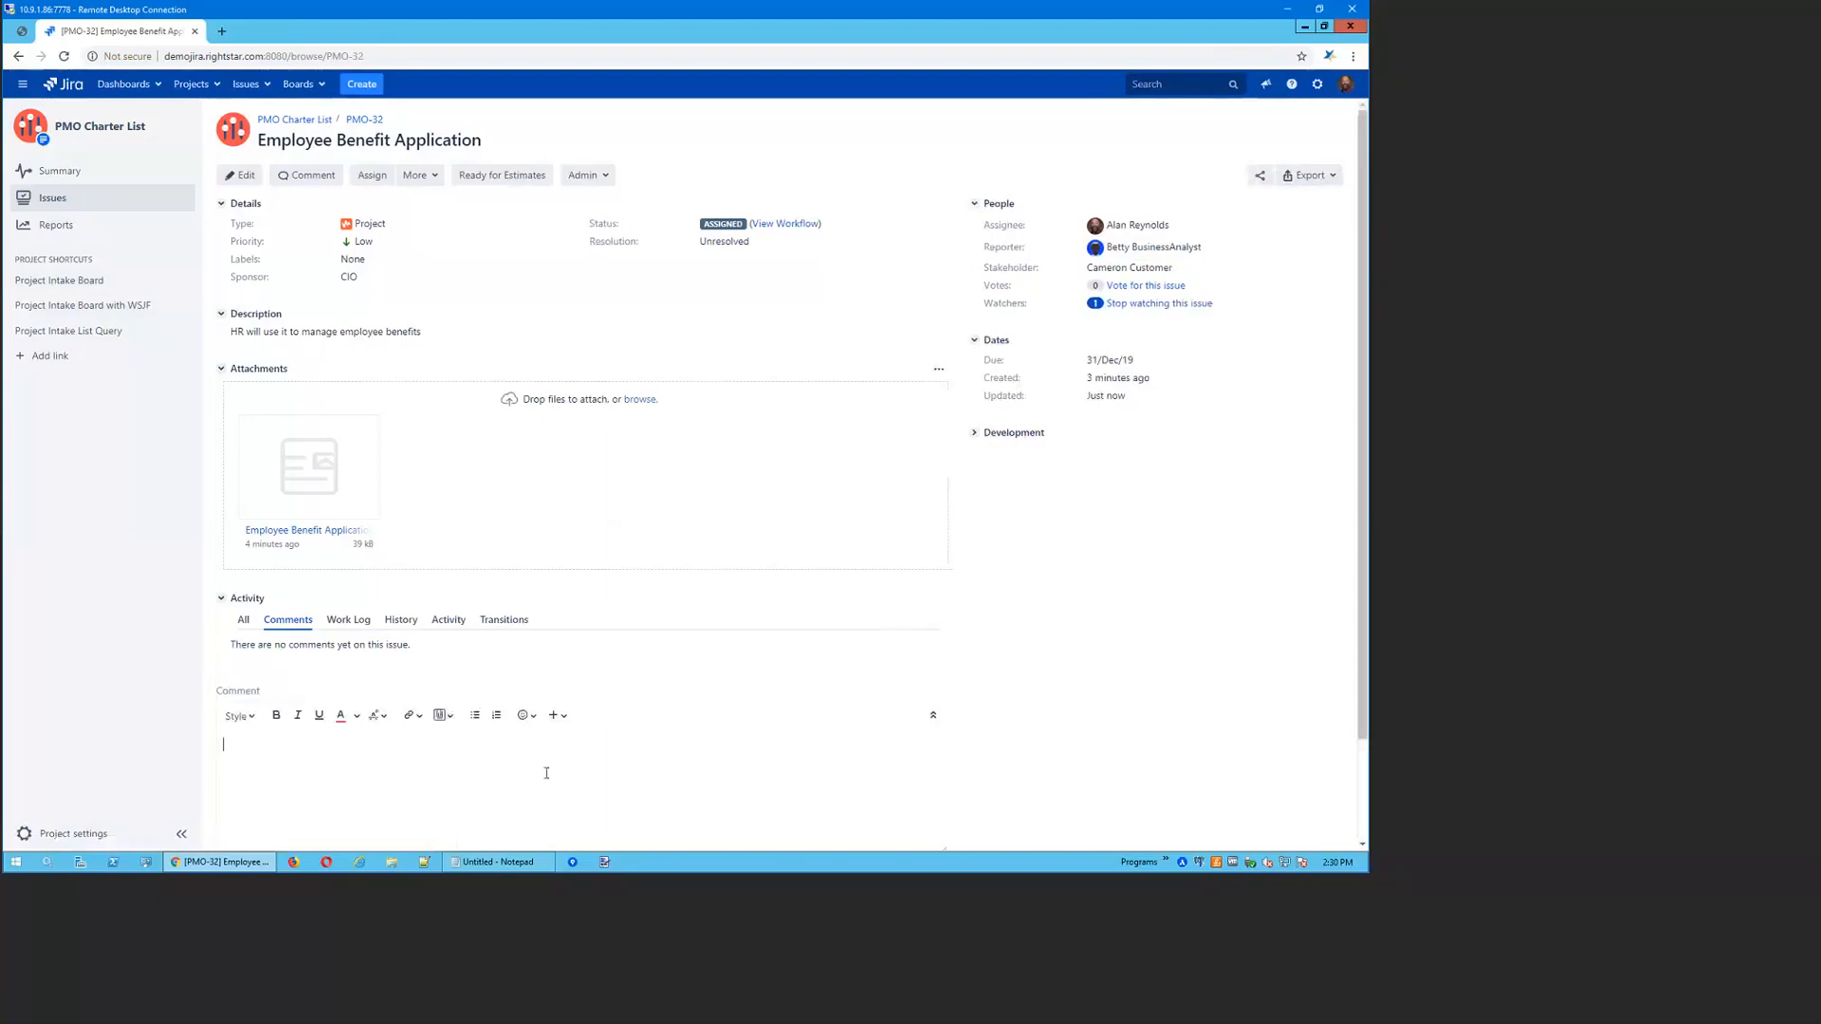
type("some comment")
scroll(774, 727, "down", 2)
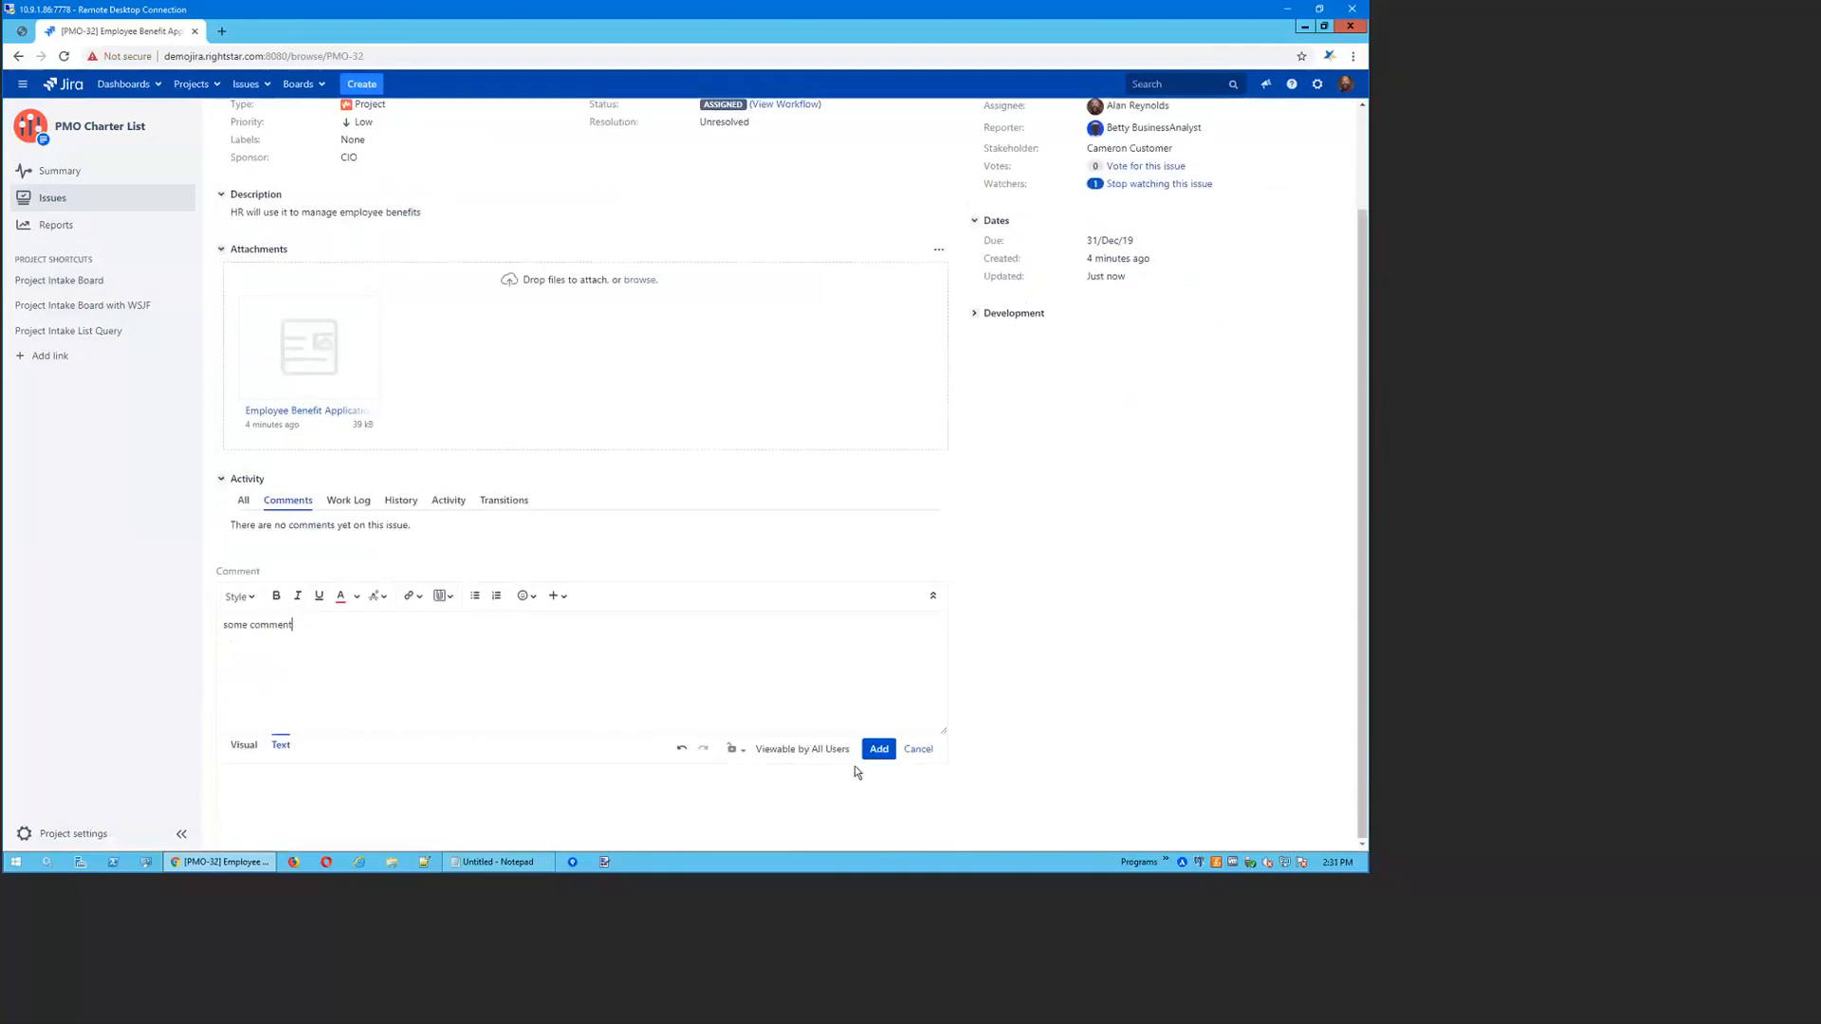
left_click(877, 751)
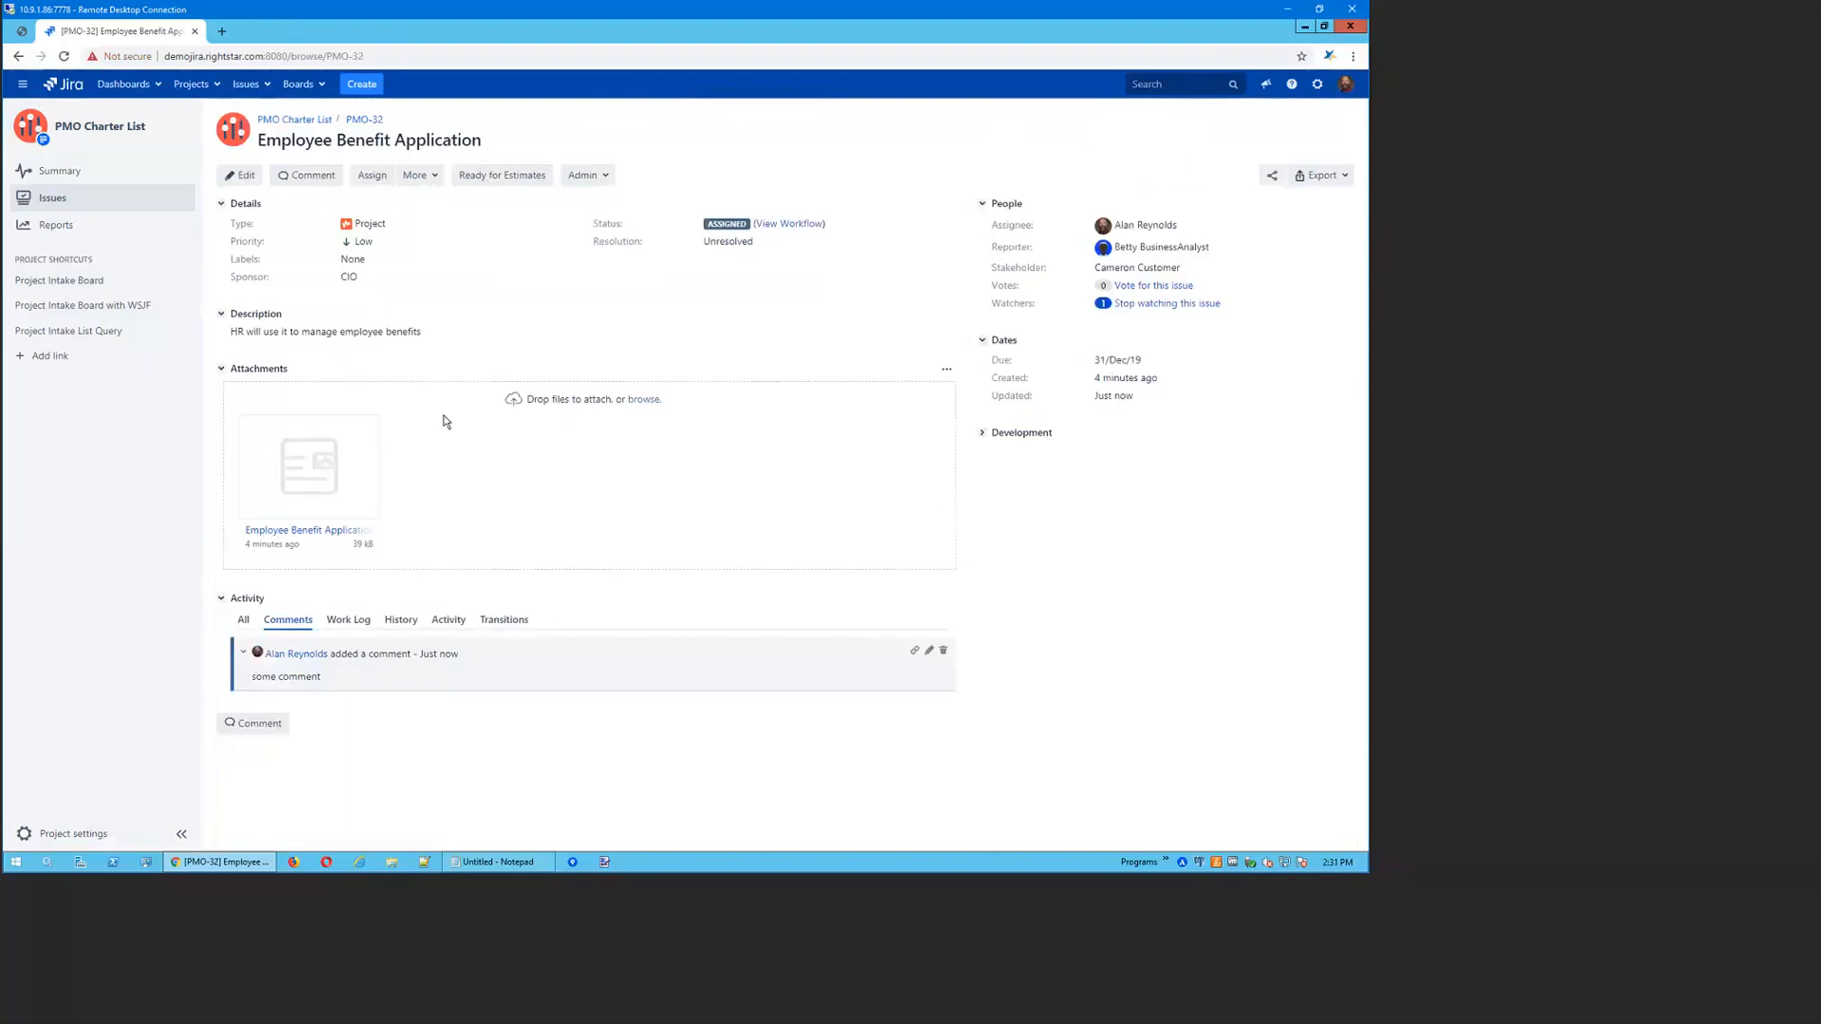
Add a second comment to the issue that mentions the admin user and continues with ", what should we do?"
left_click(412, 179)
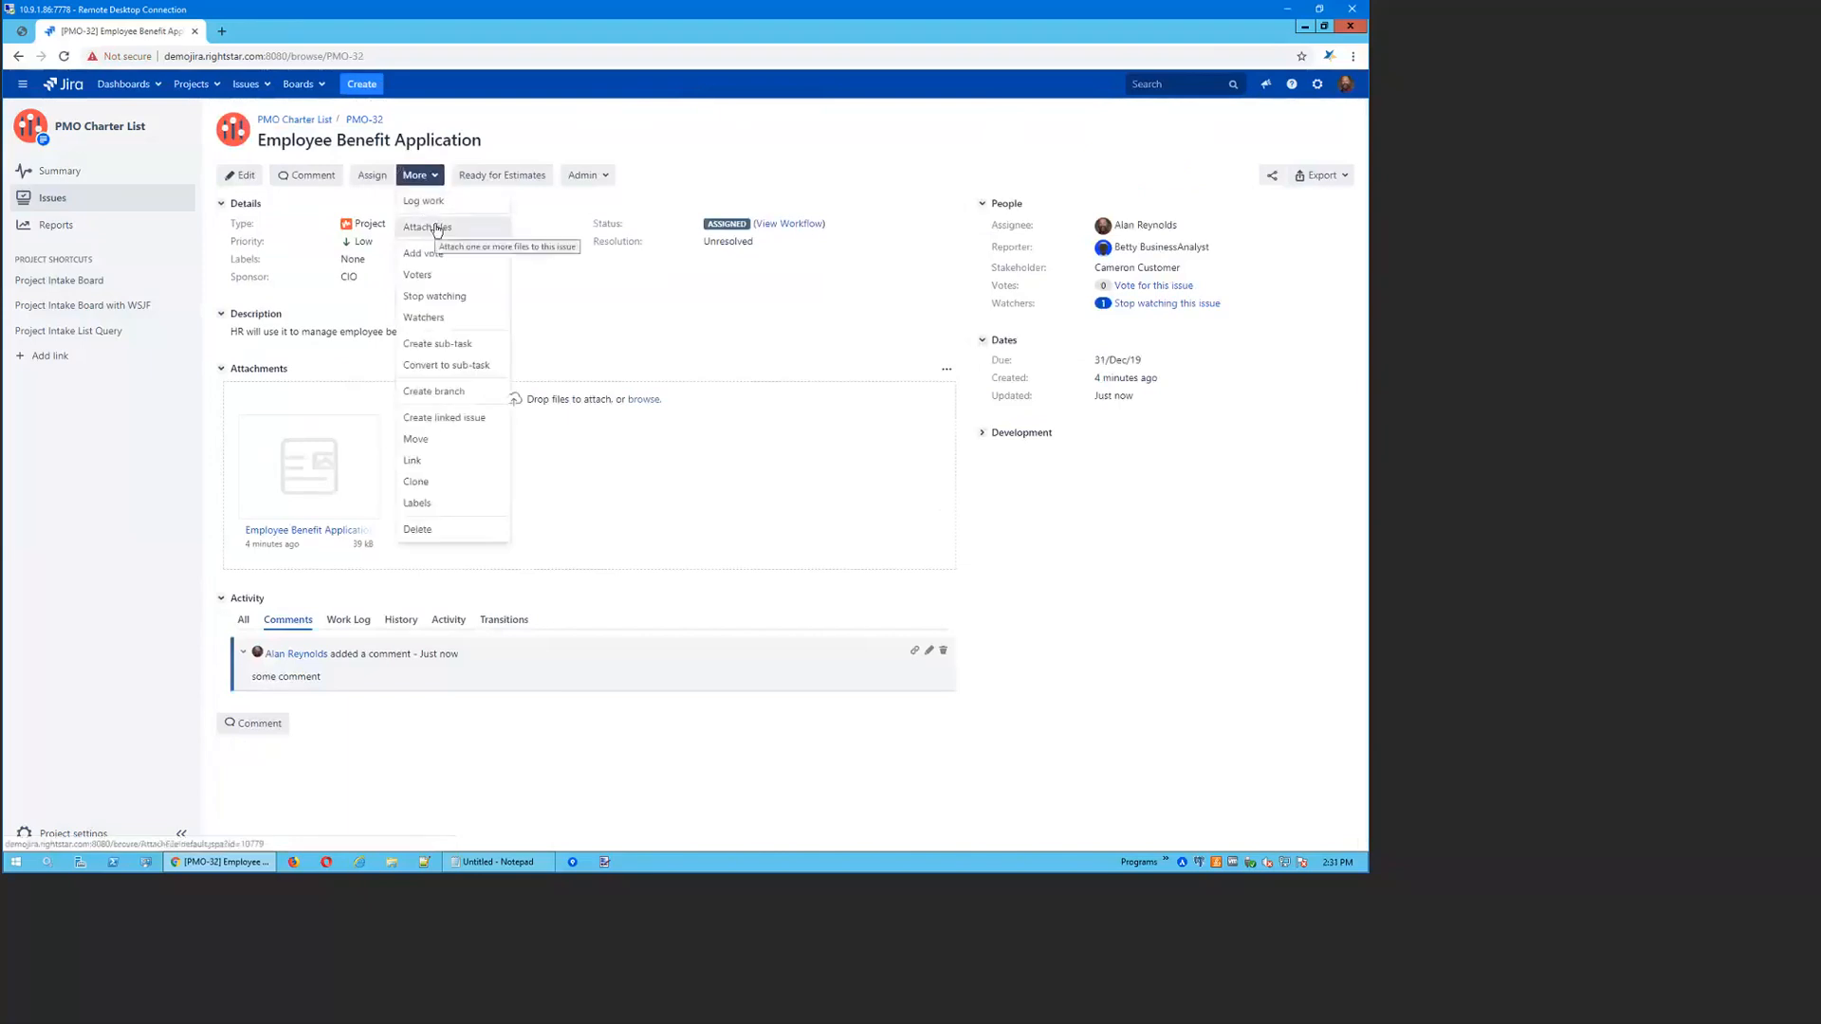
left_click(1077, 549)
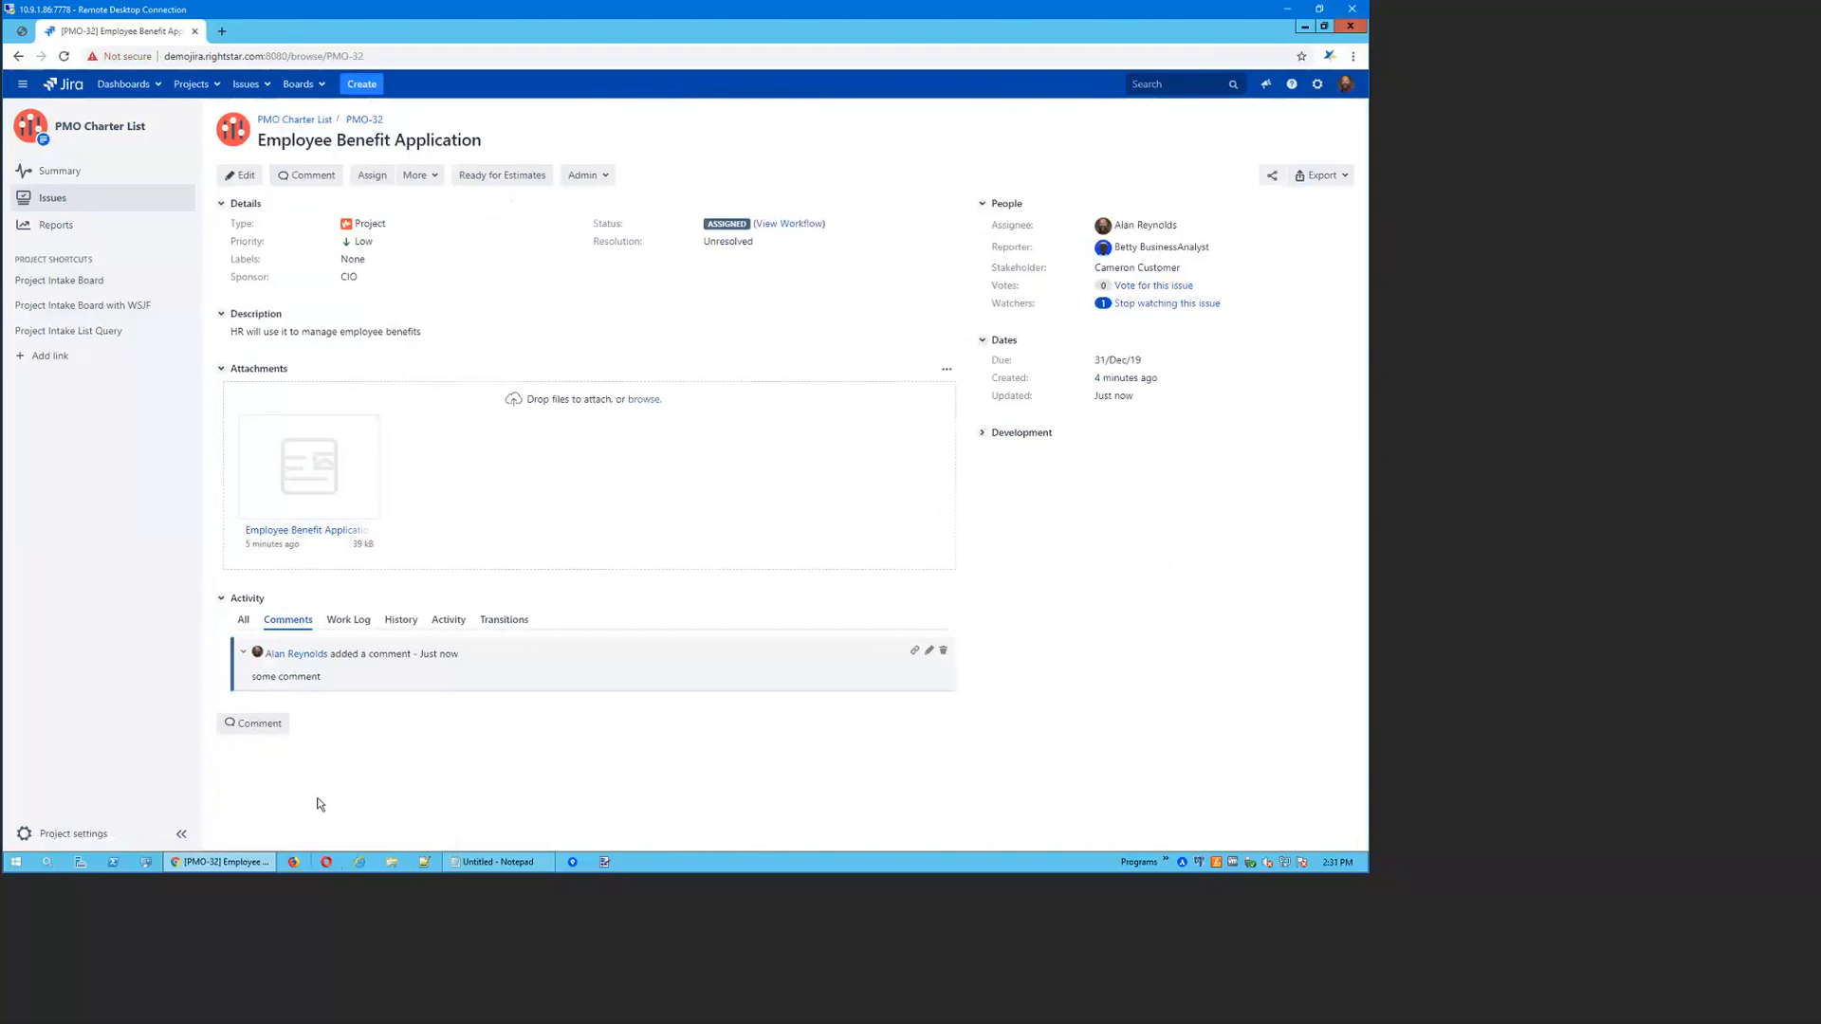
left_click(271, 726)
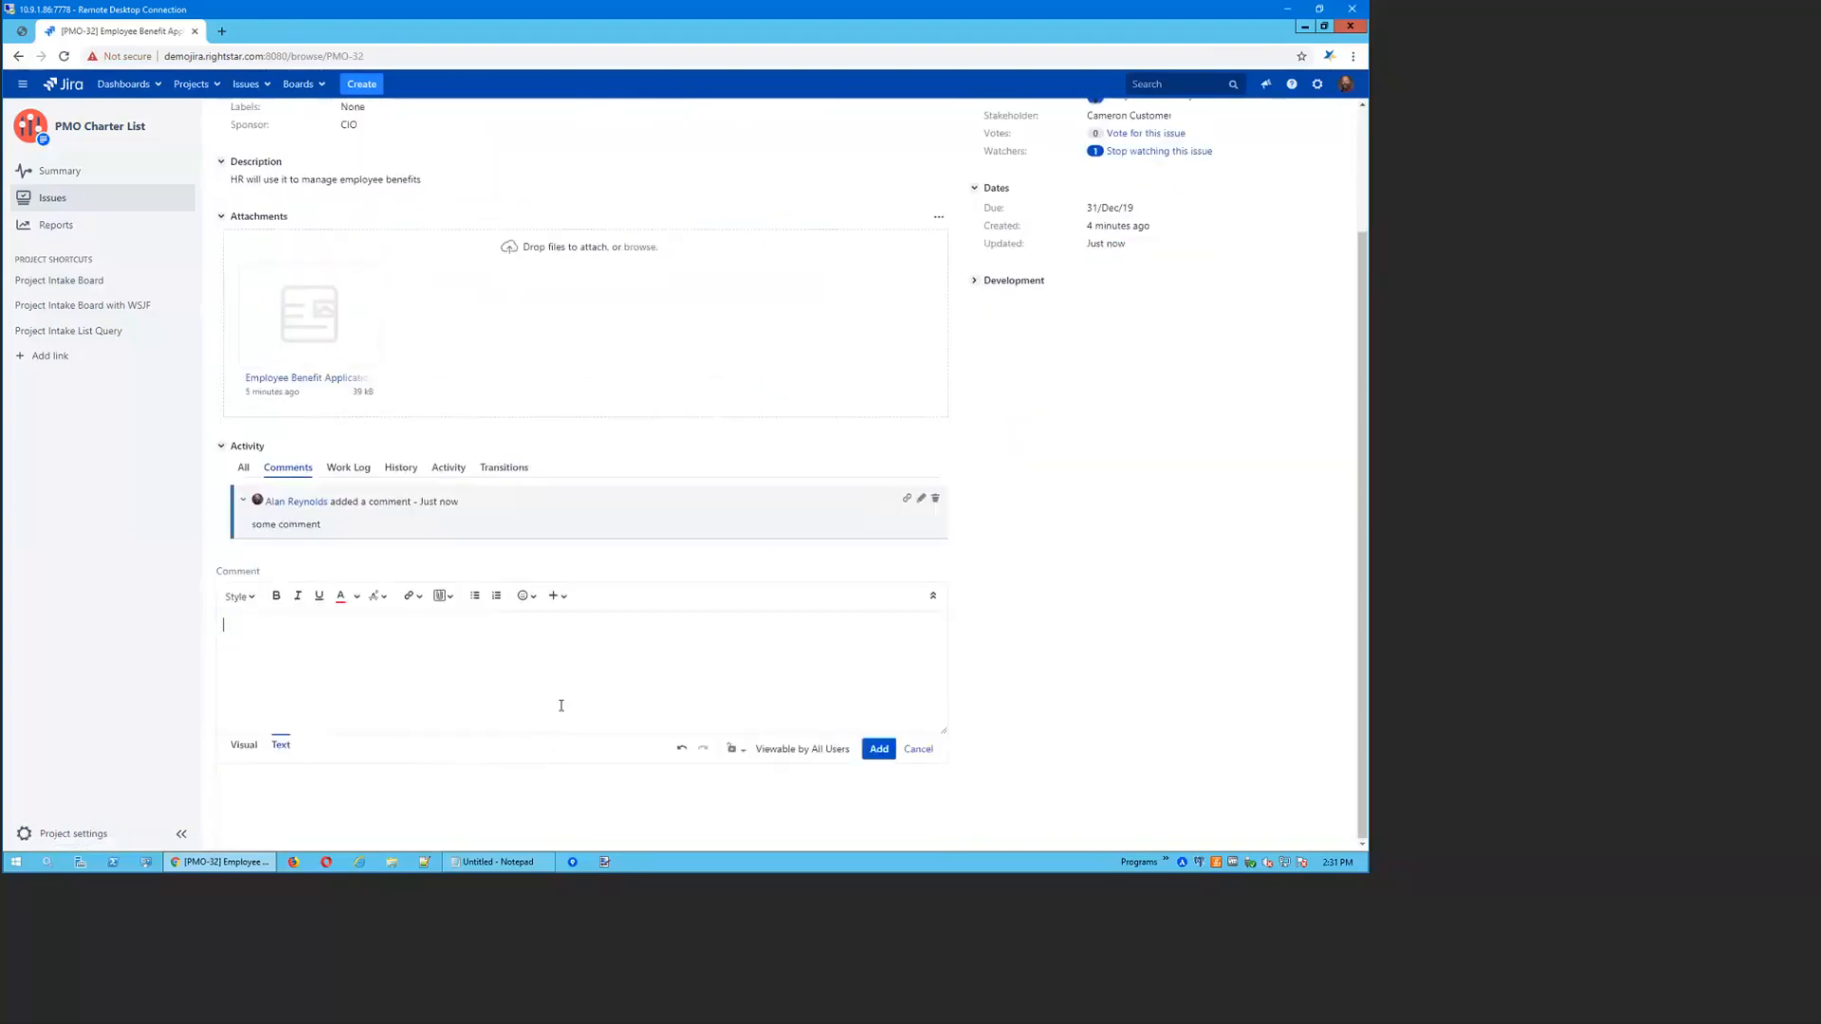
type("@alli")
key("Return")
type(", what should we do?")
left_click(879, 749)
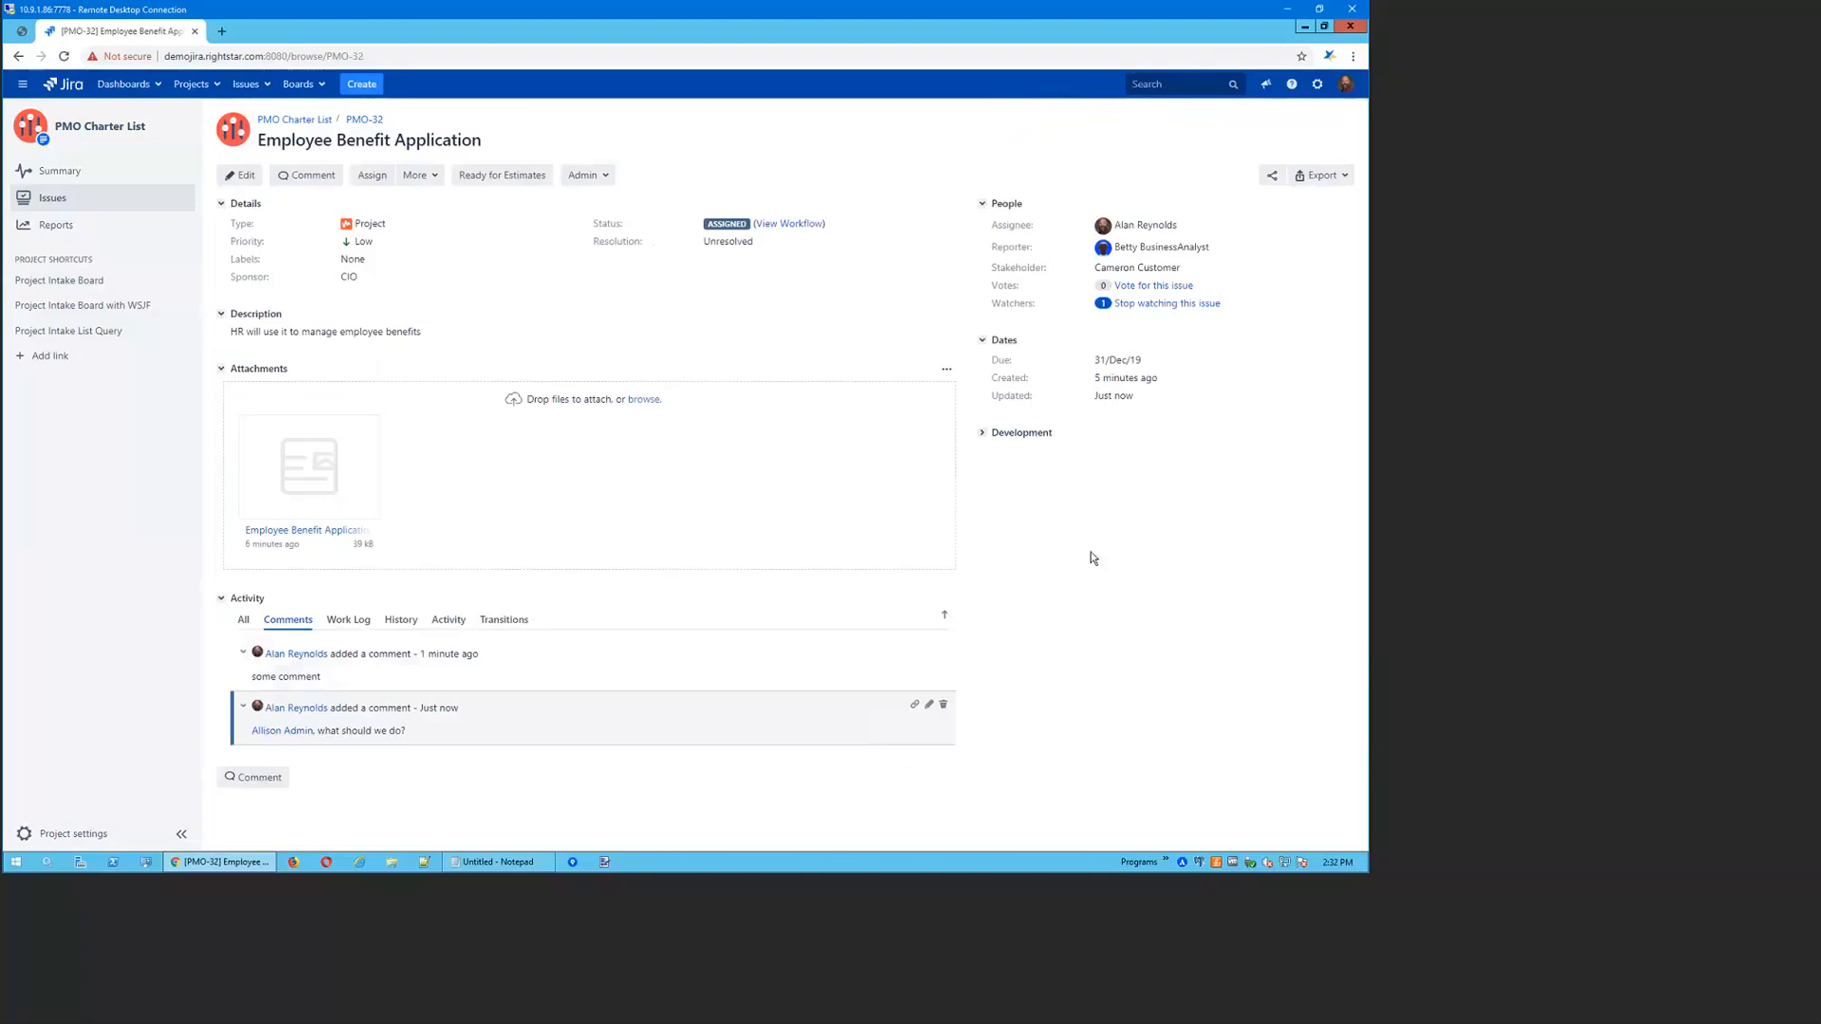
Move the issue to Ready for Estimates and set the original estimate of its Create QA Estimate sub-task to 2w
left_click(503, 178)
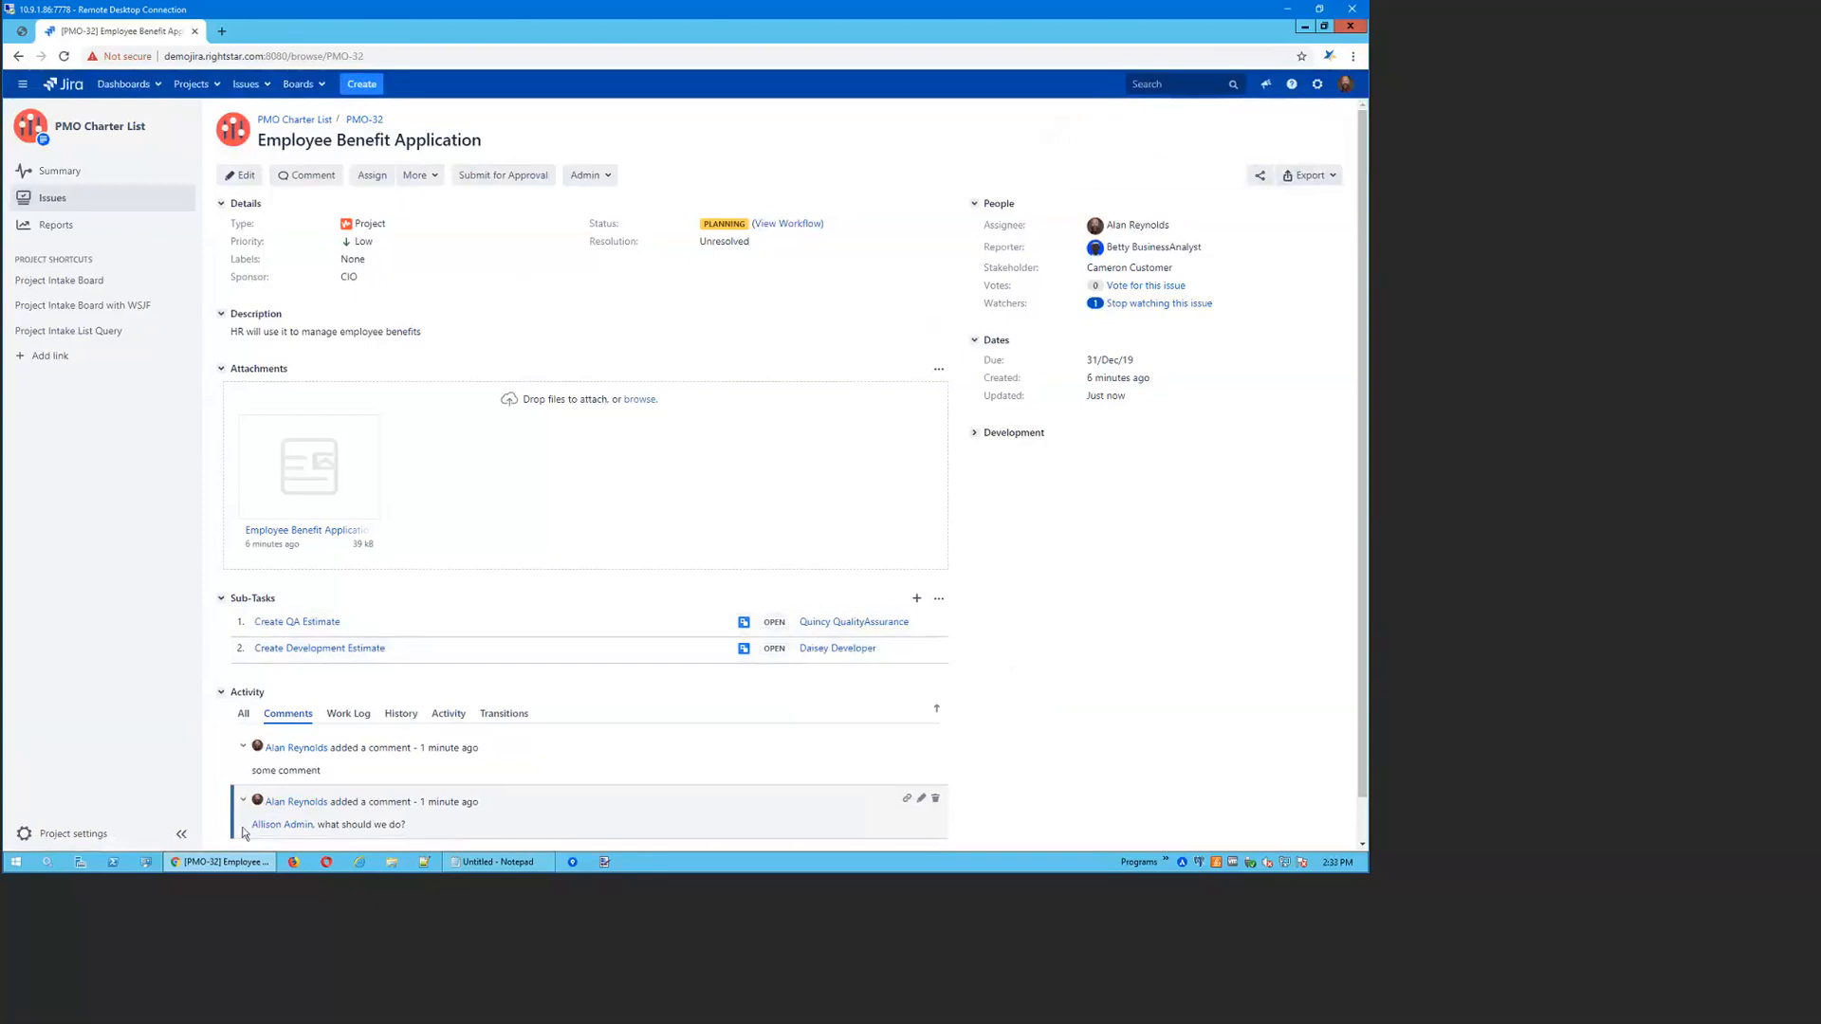
left_click(296, 624)
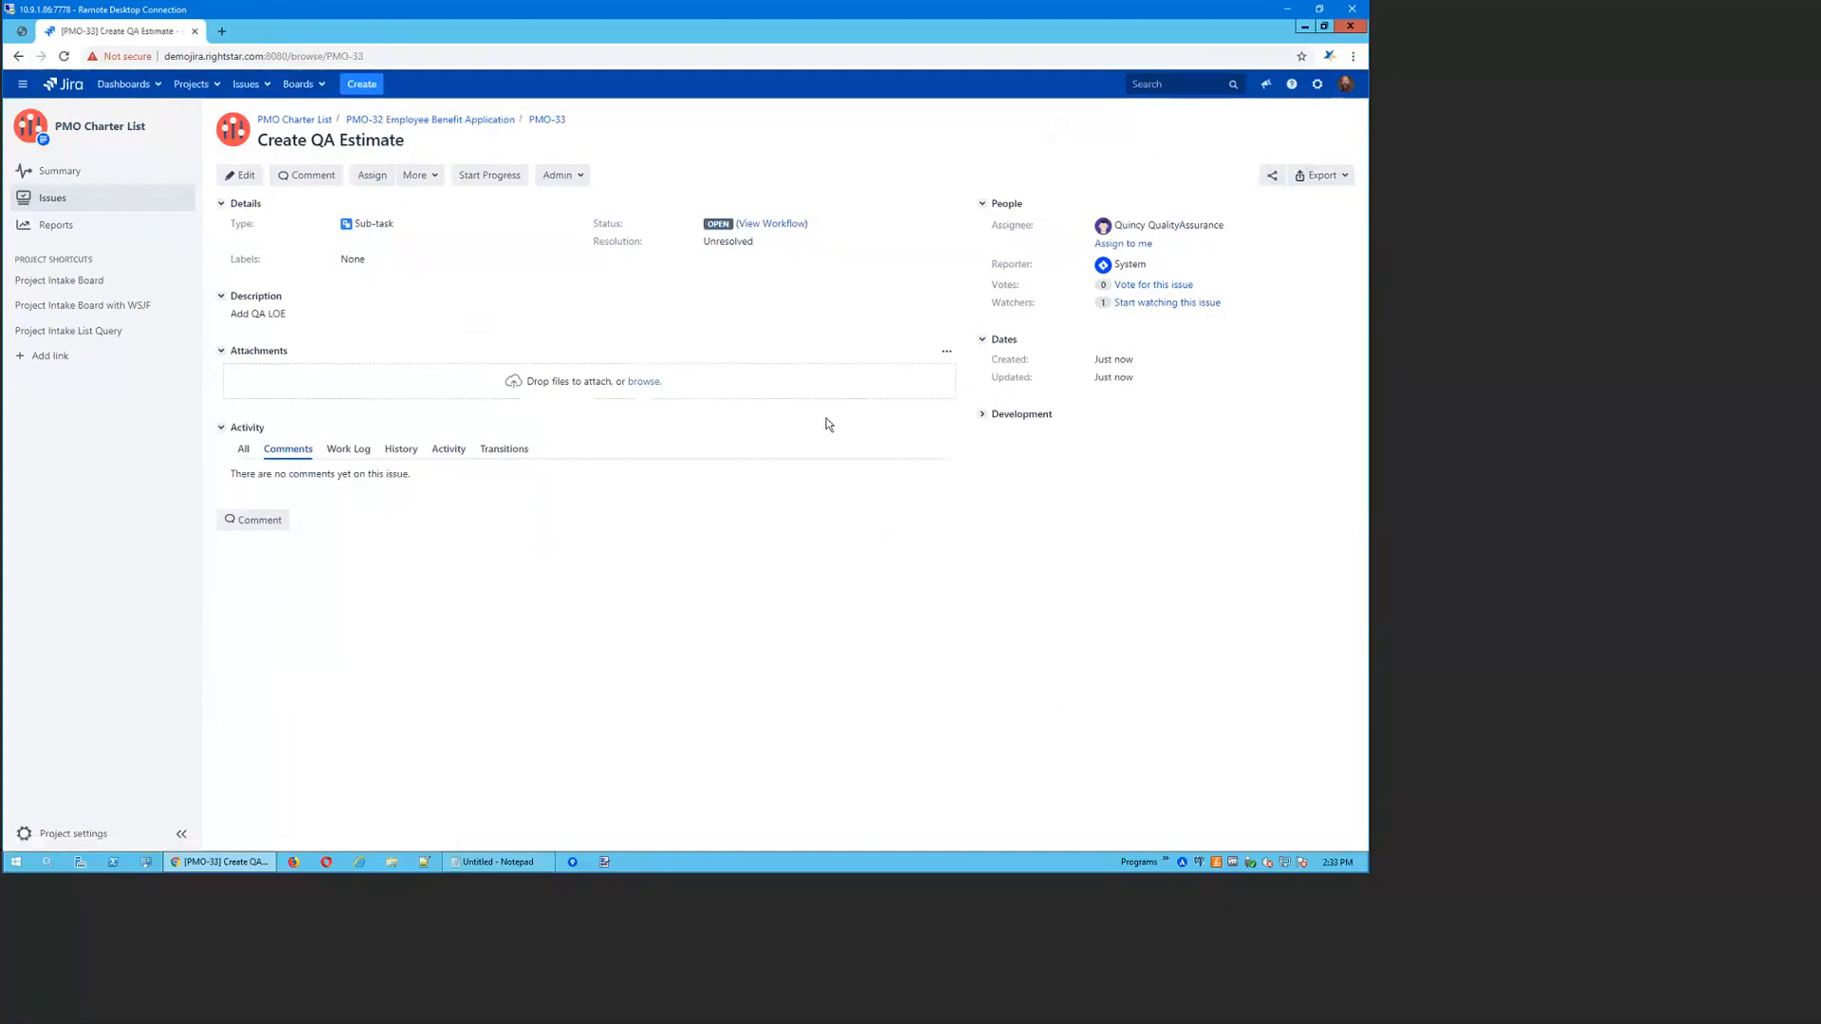
left_click(256, 179)
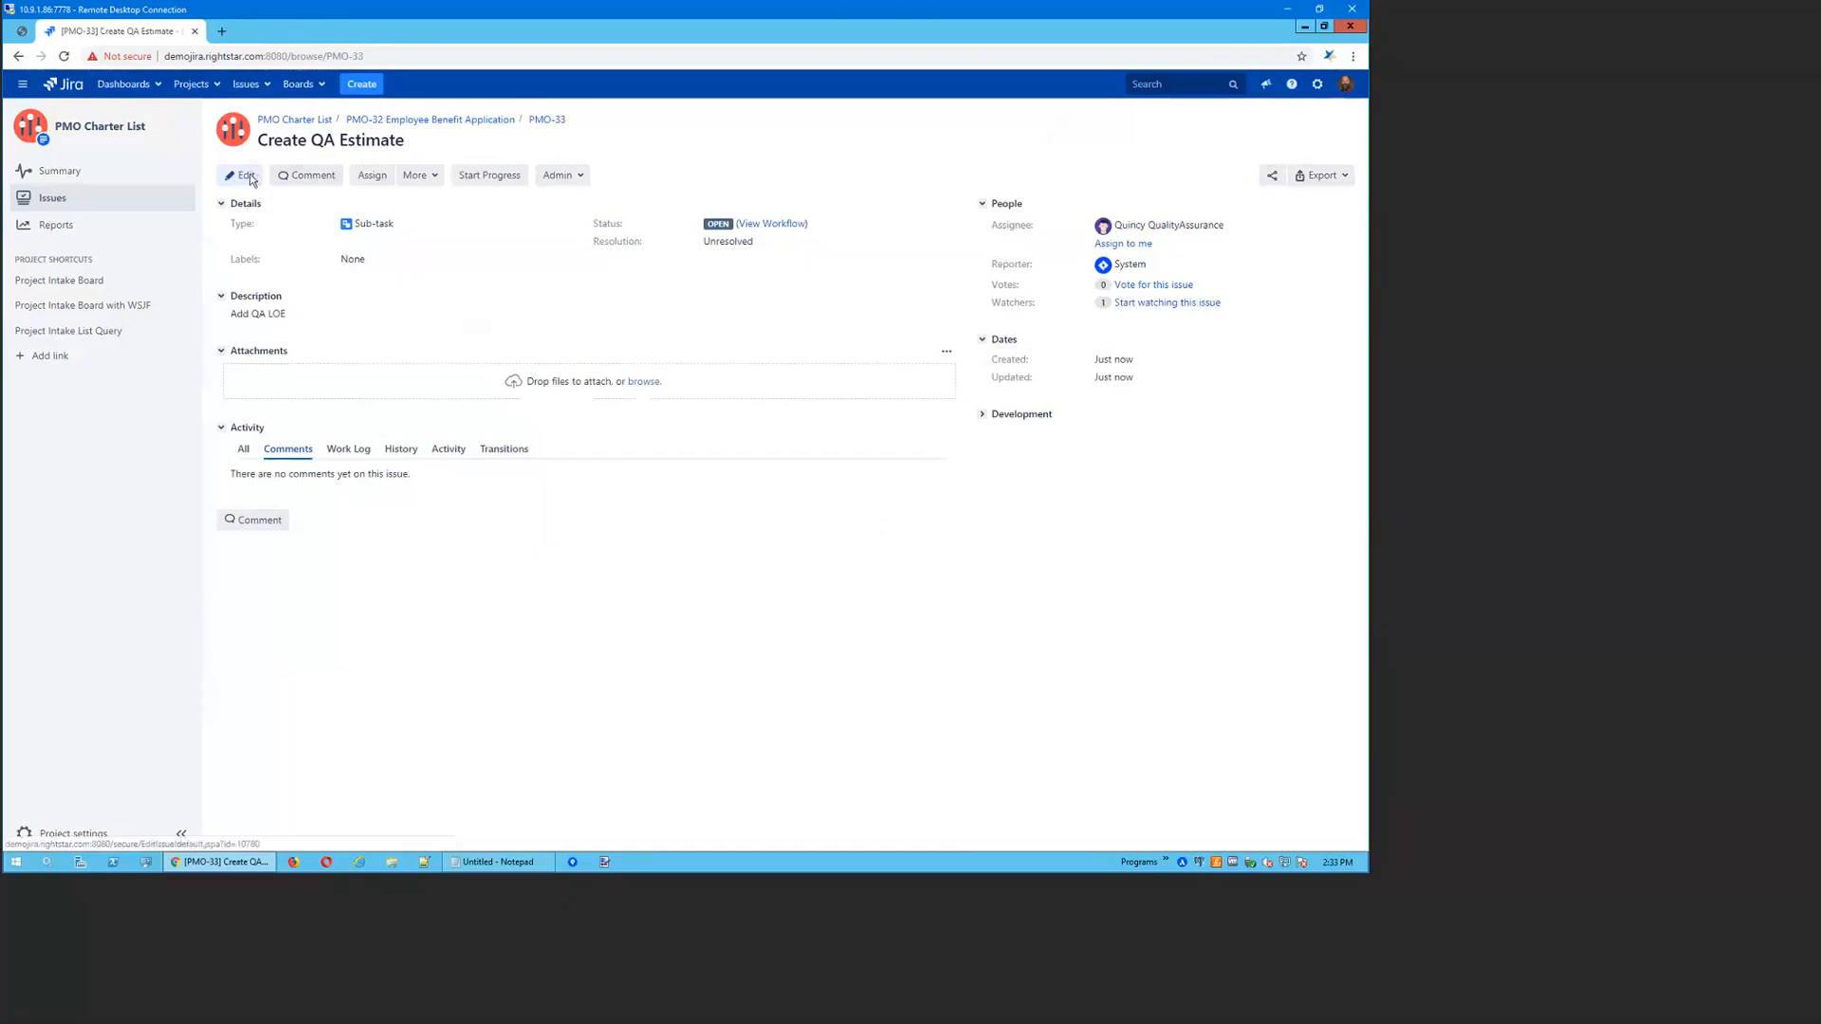
left_click(532, 383)
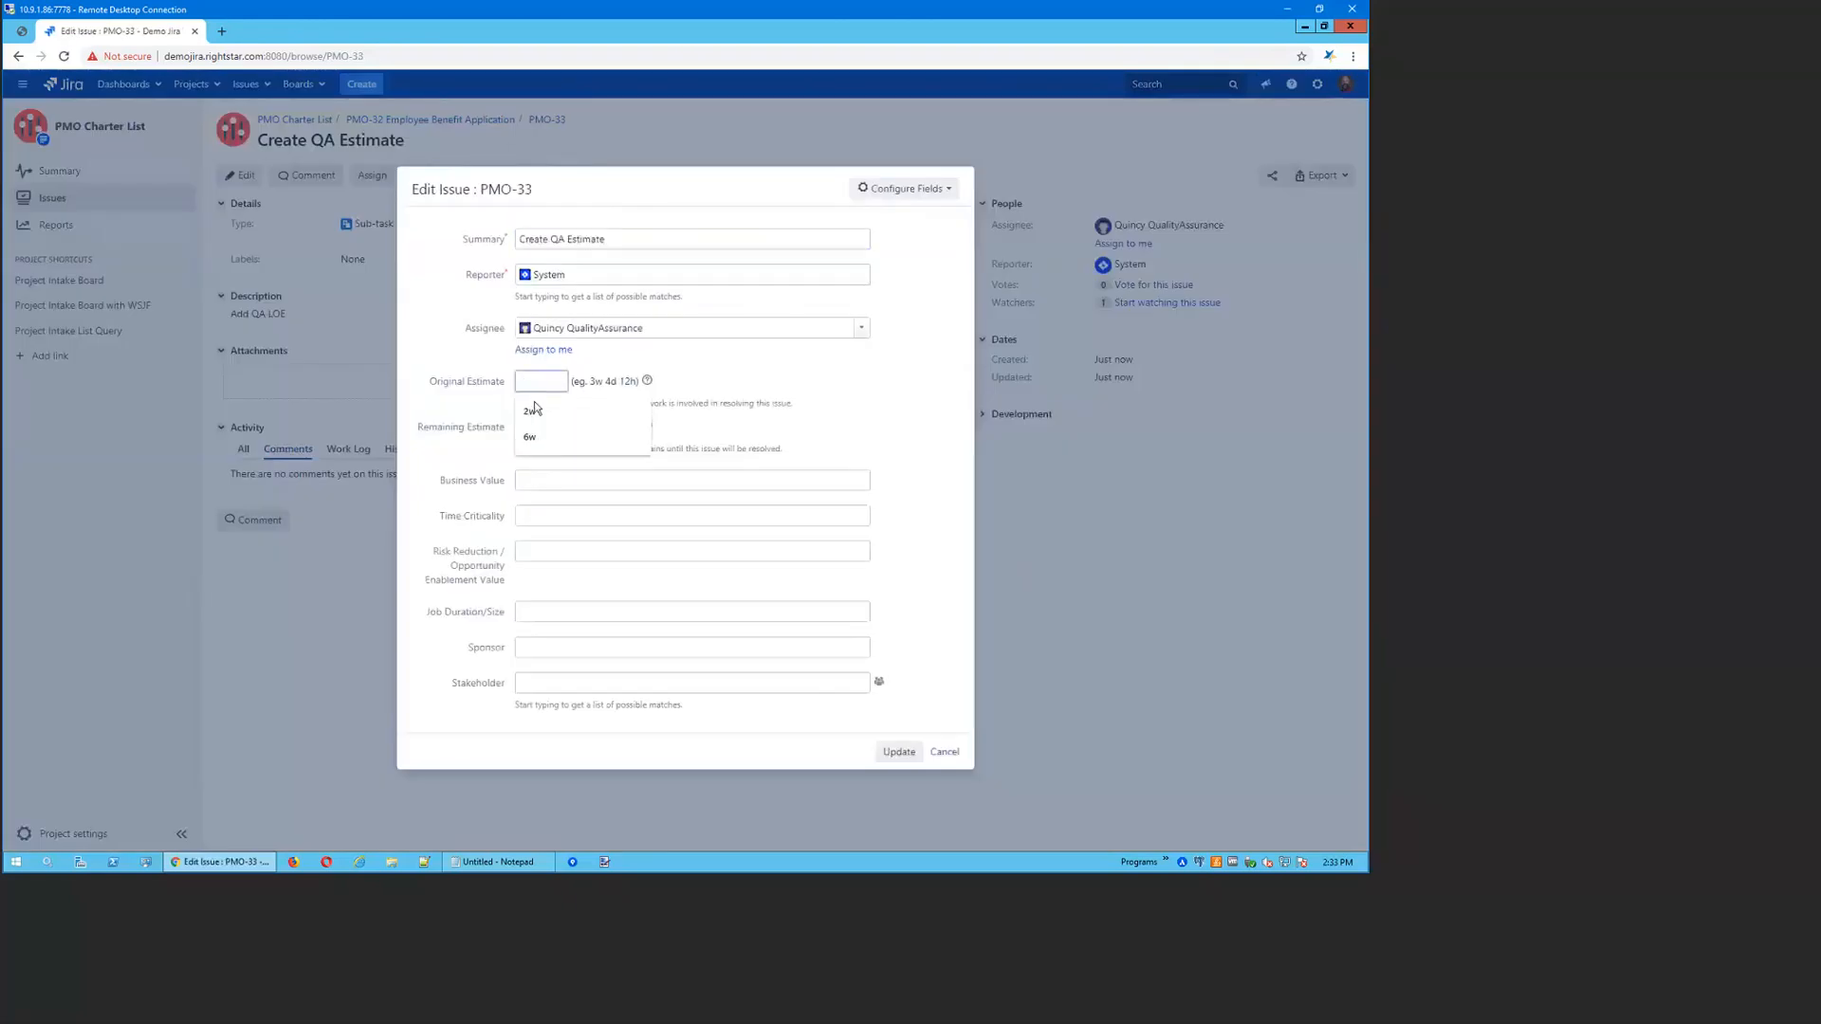
type("2w")
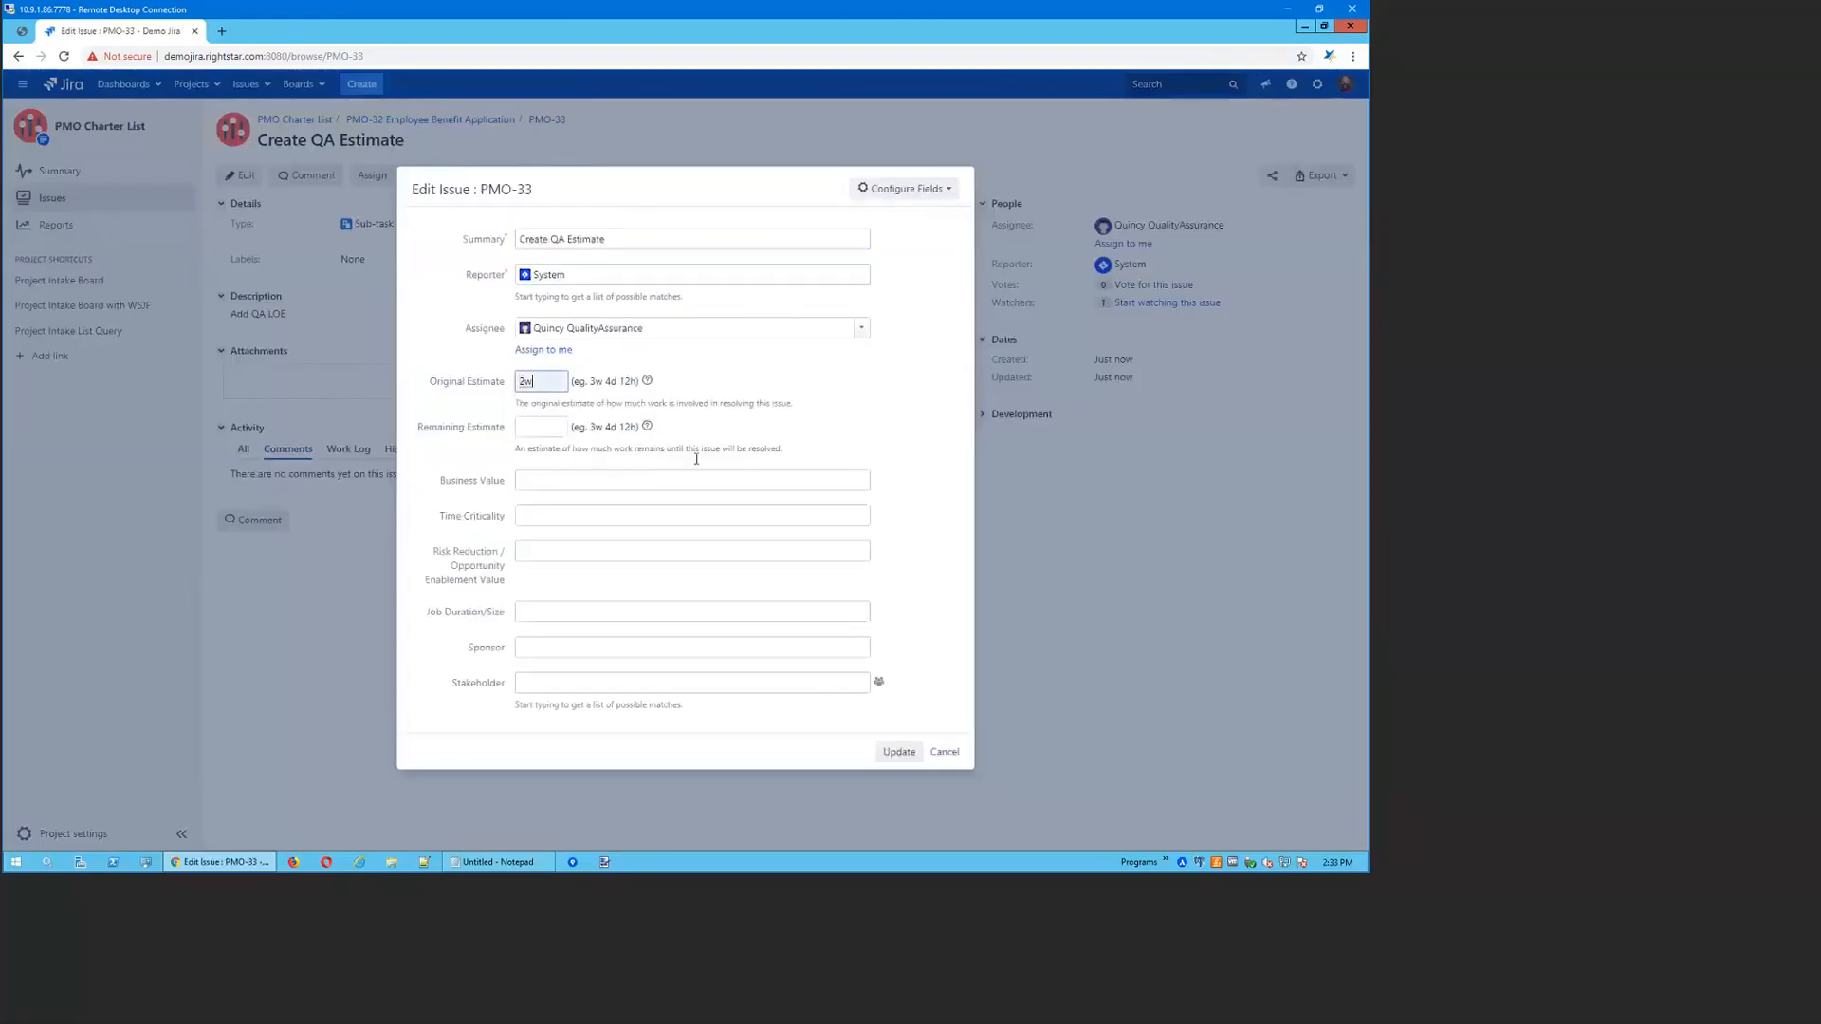
left_click(897, 753)
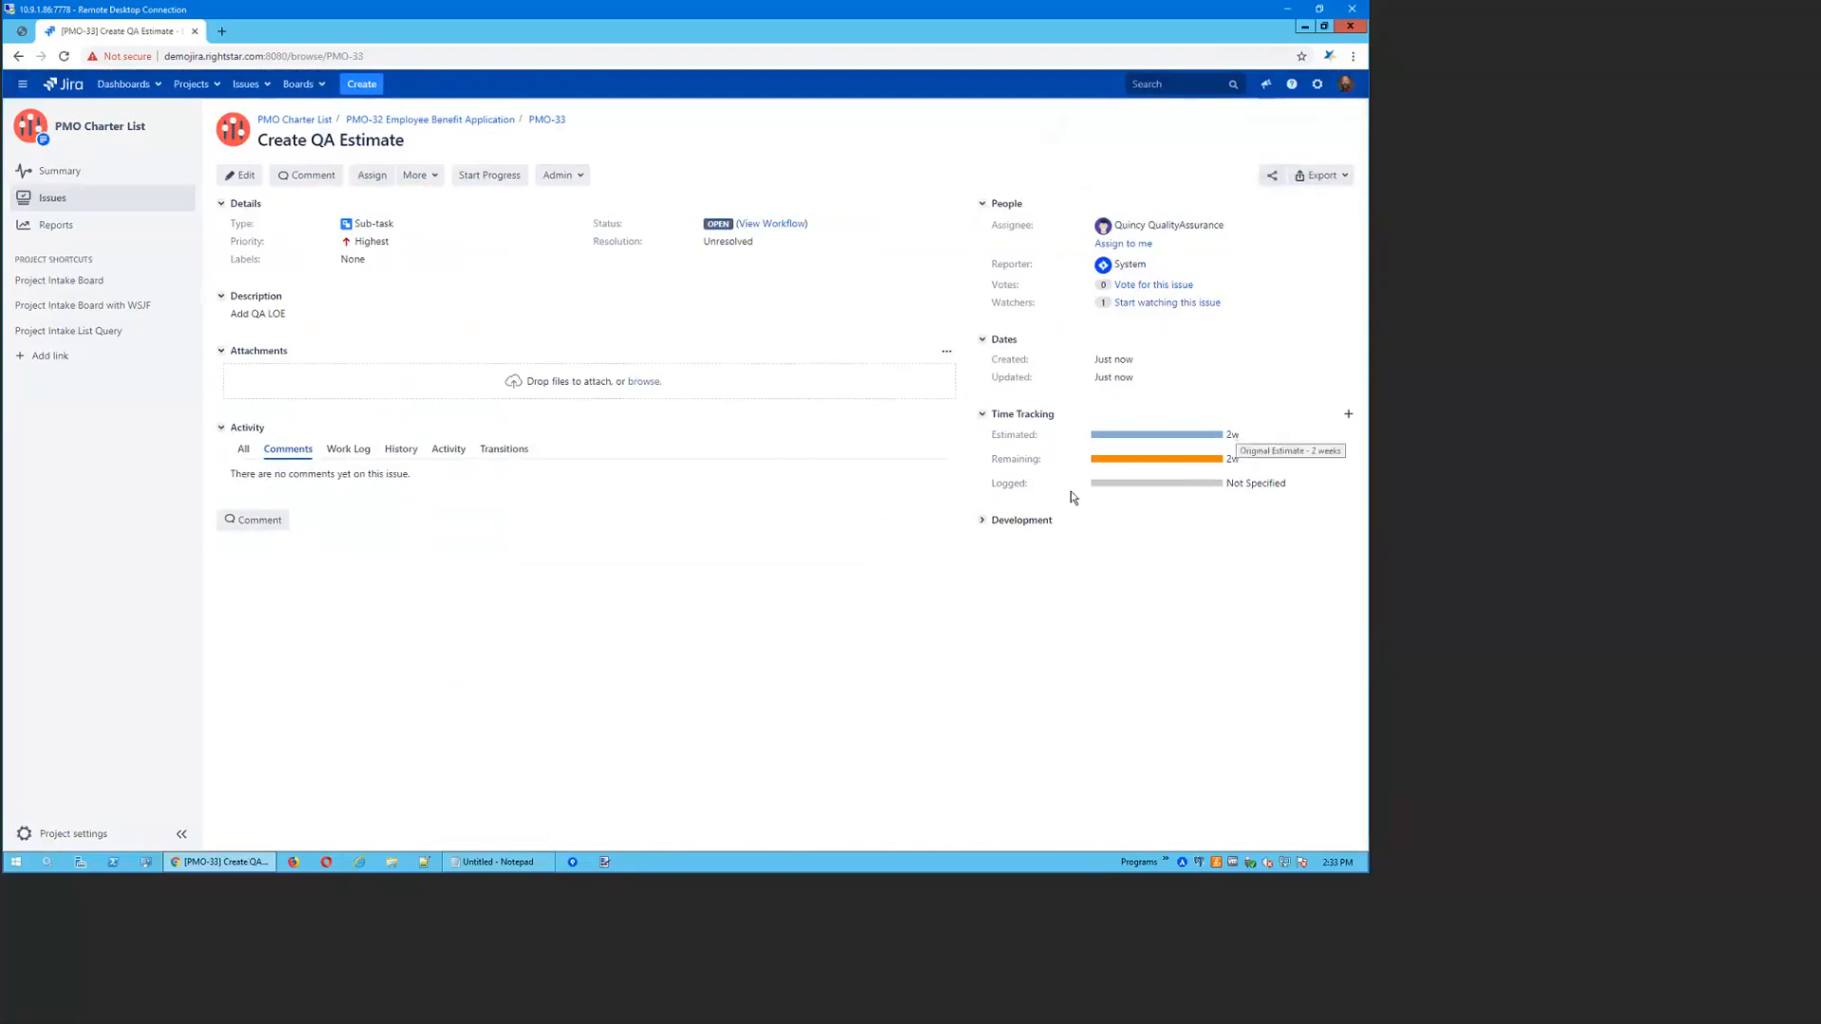
Go back to the parent issue and set the original estimate of its Create Development Estimate sub-task to 6w
left_click(471, 123)
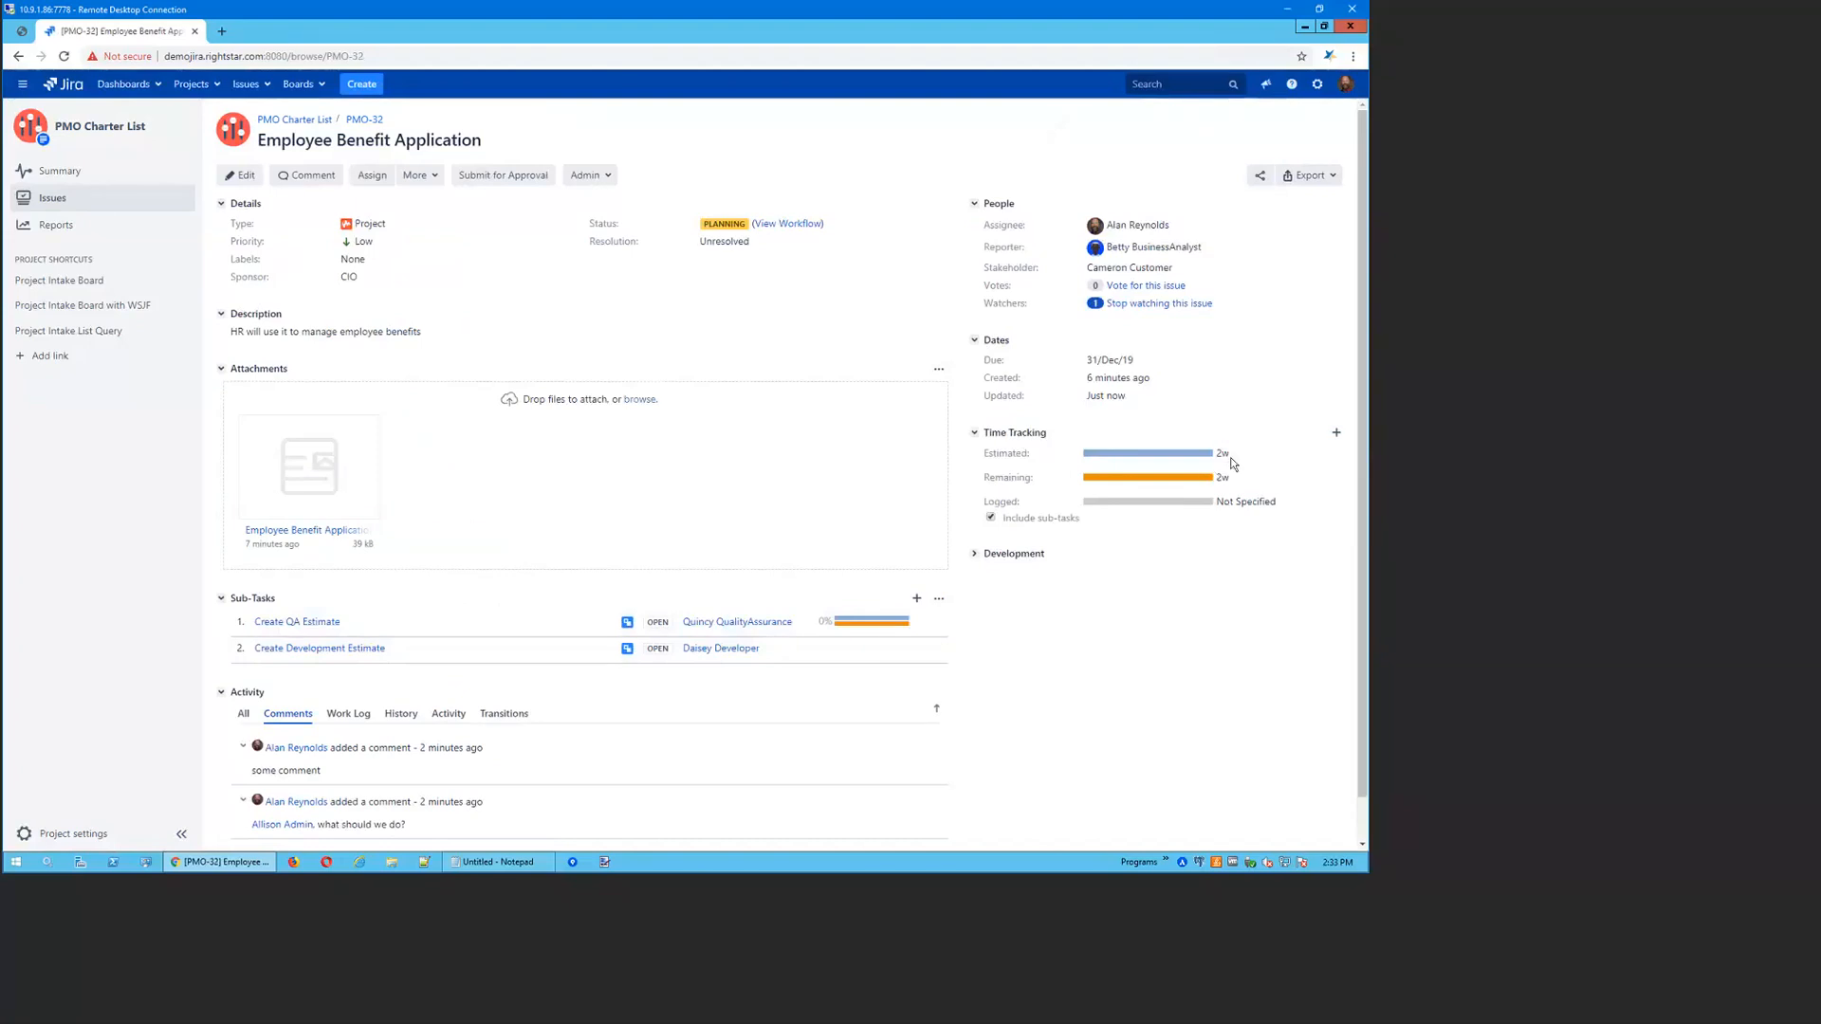
left_click(336, 649)
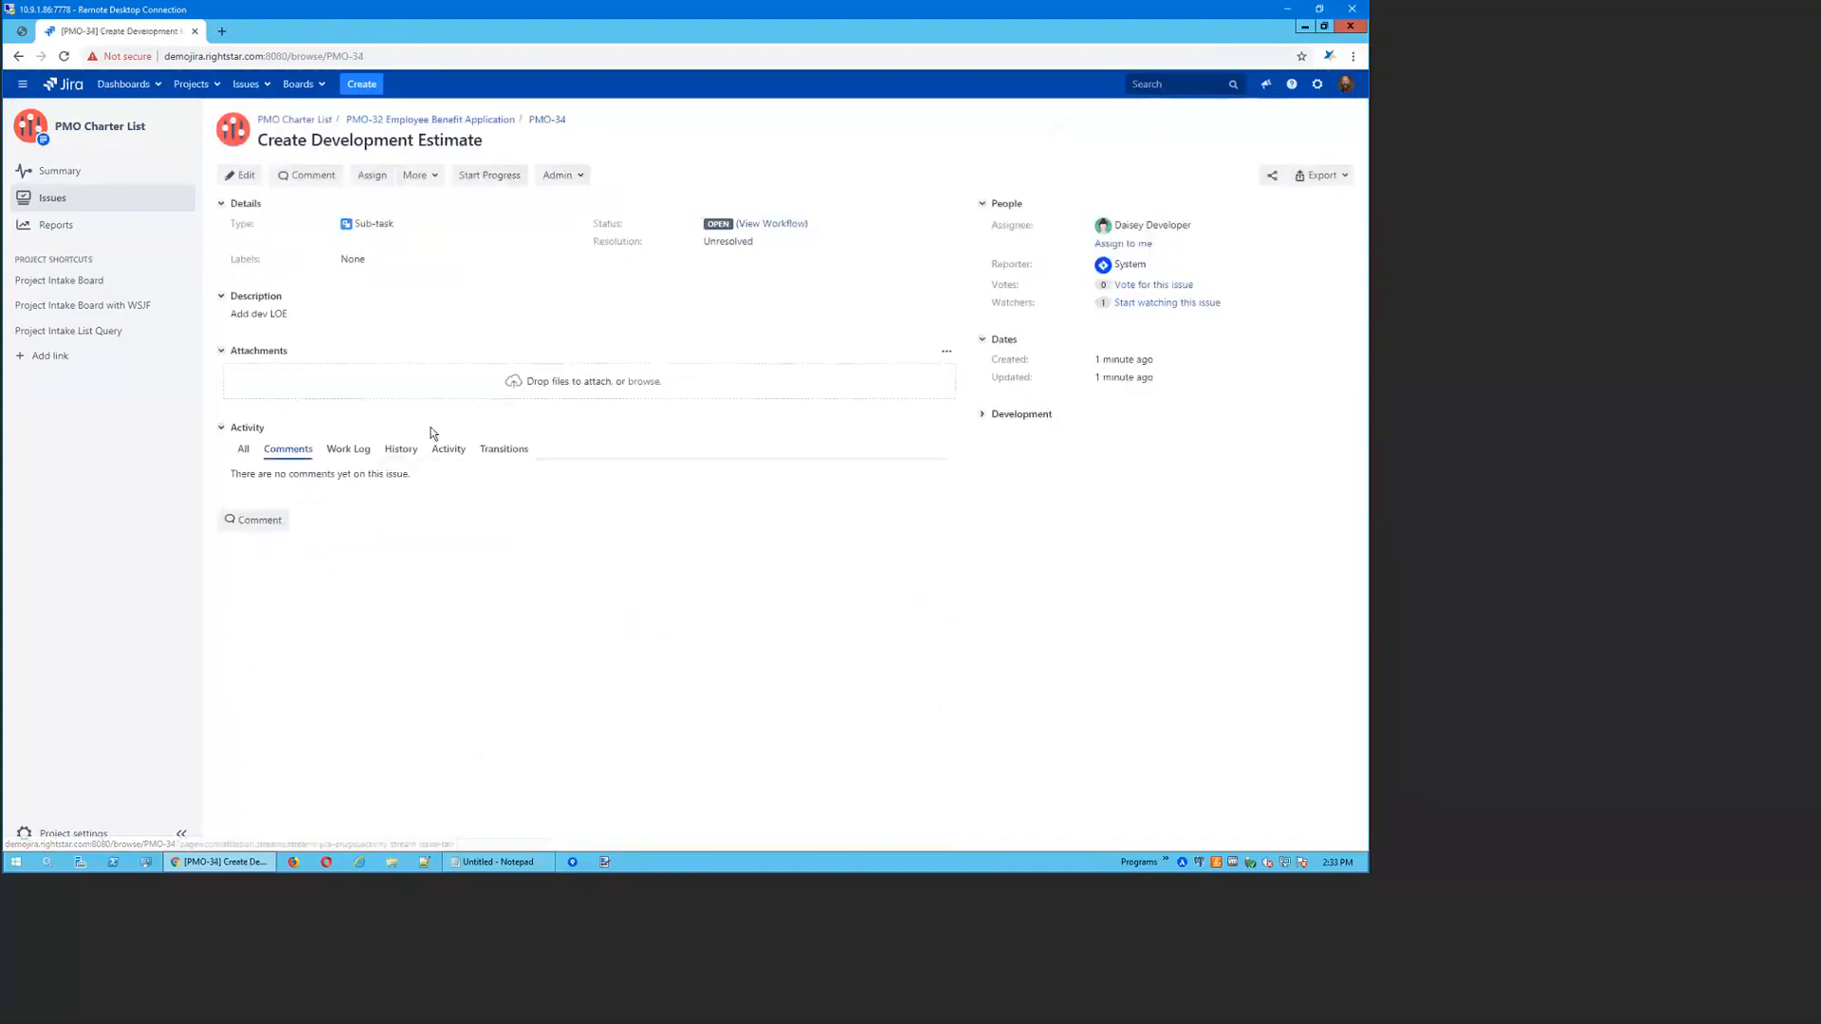
left_click(242, 176)
left_click(536, 382)
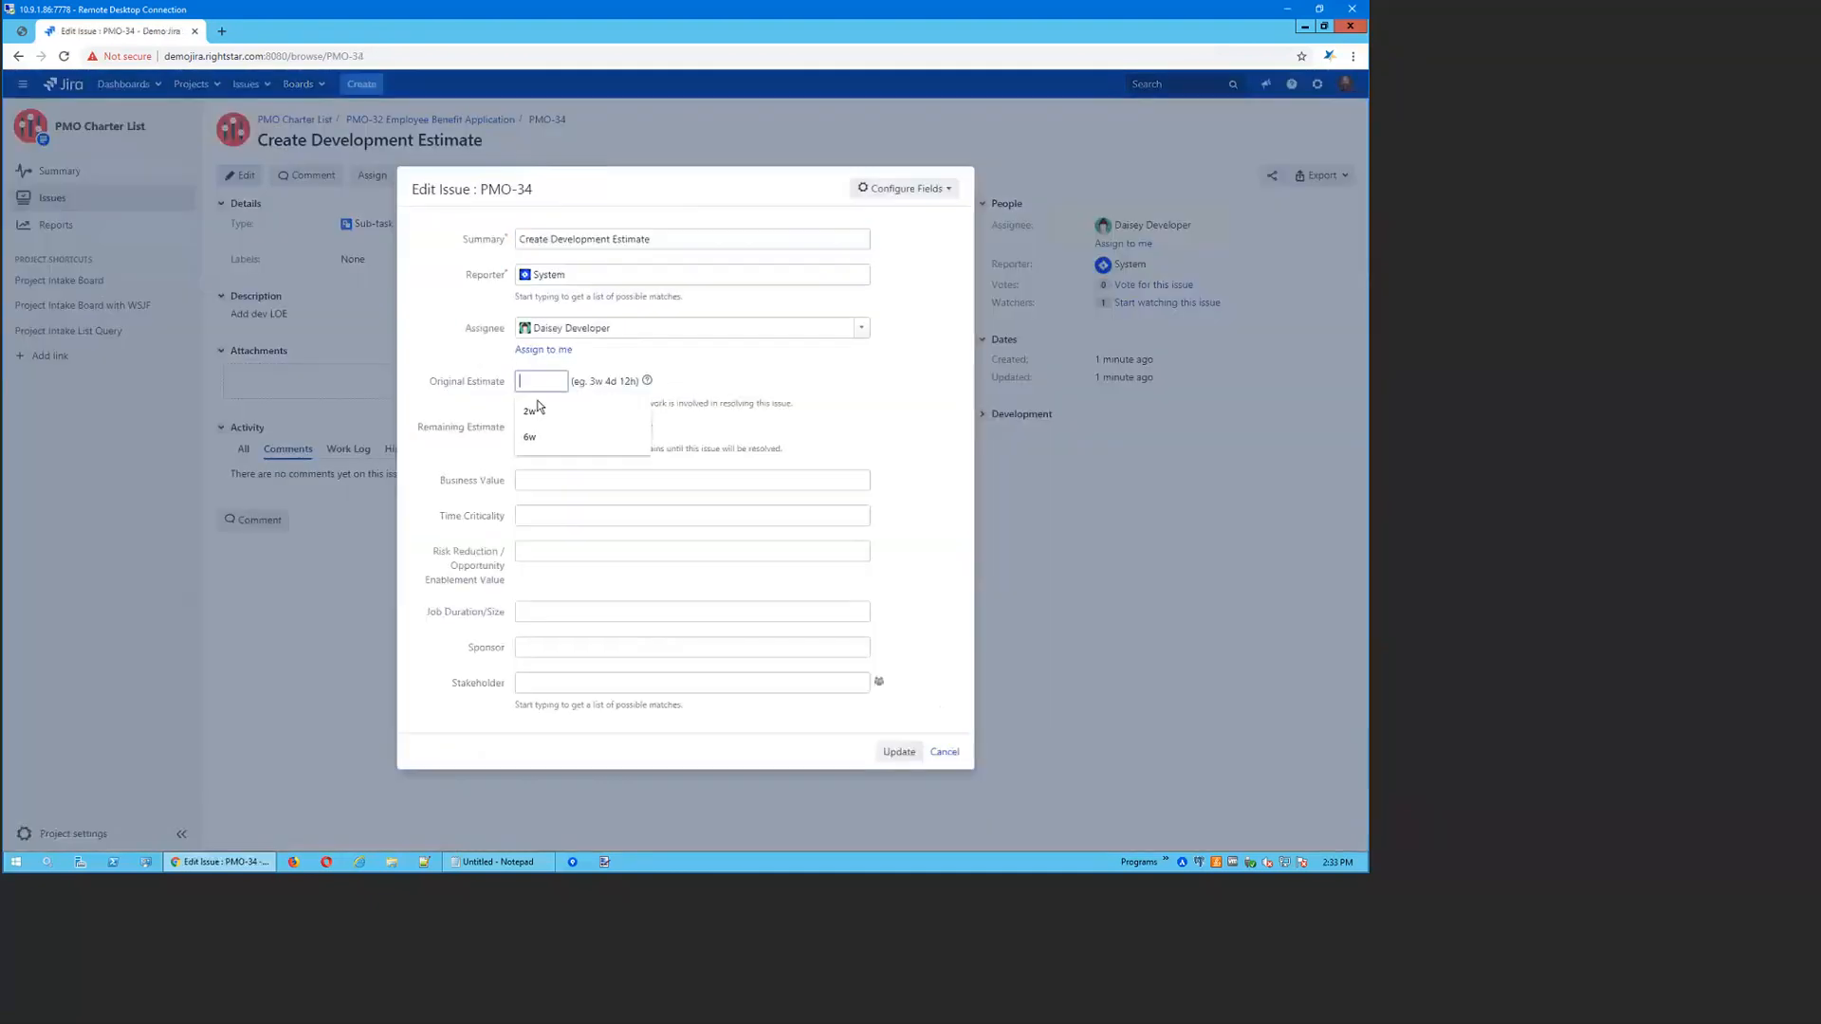
left_click(531, 438)
left_click(905, 754)
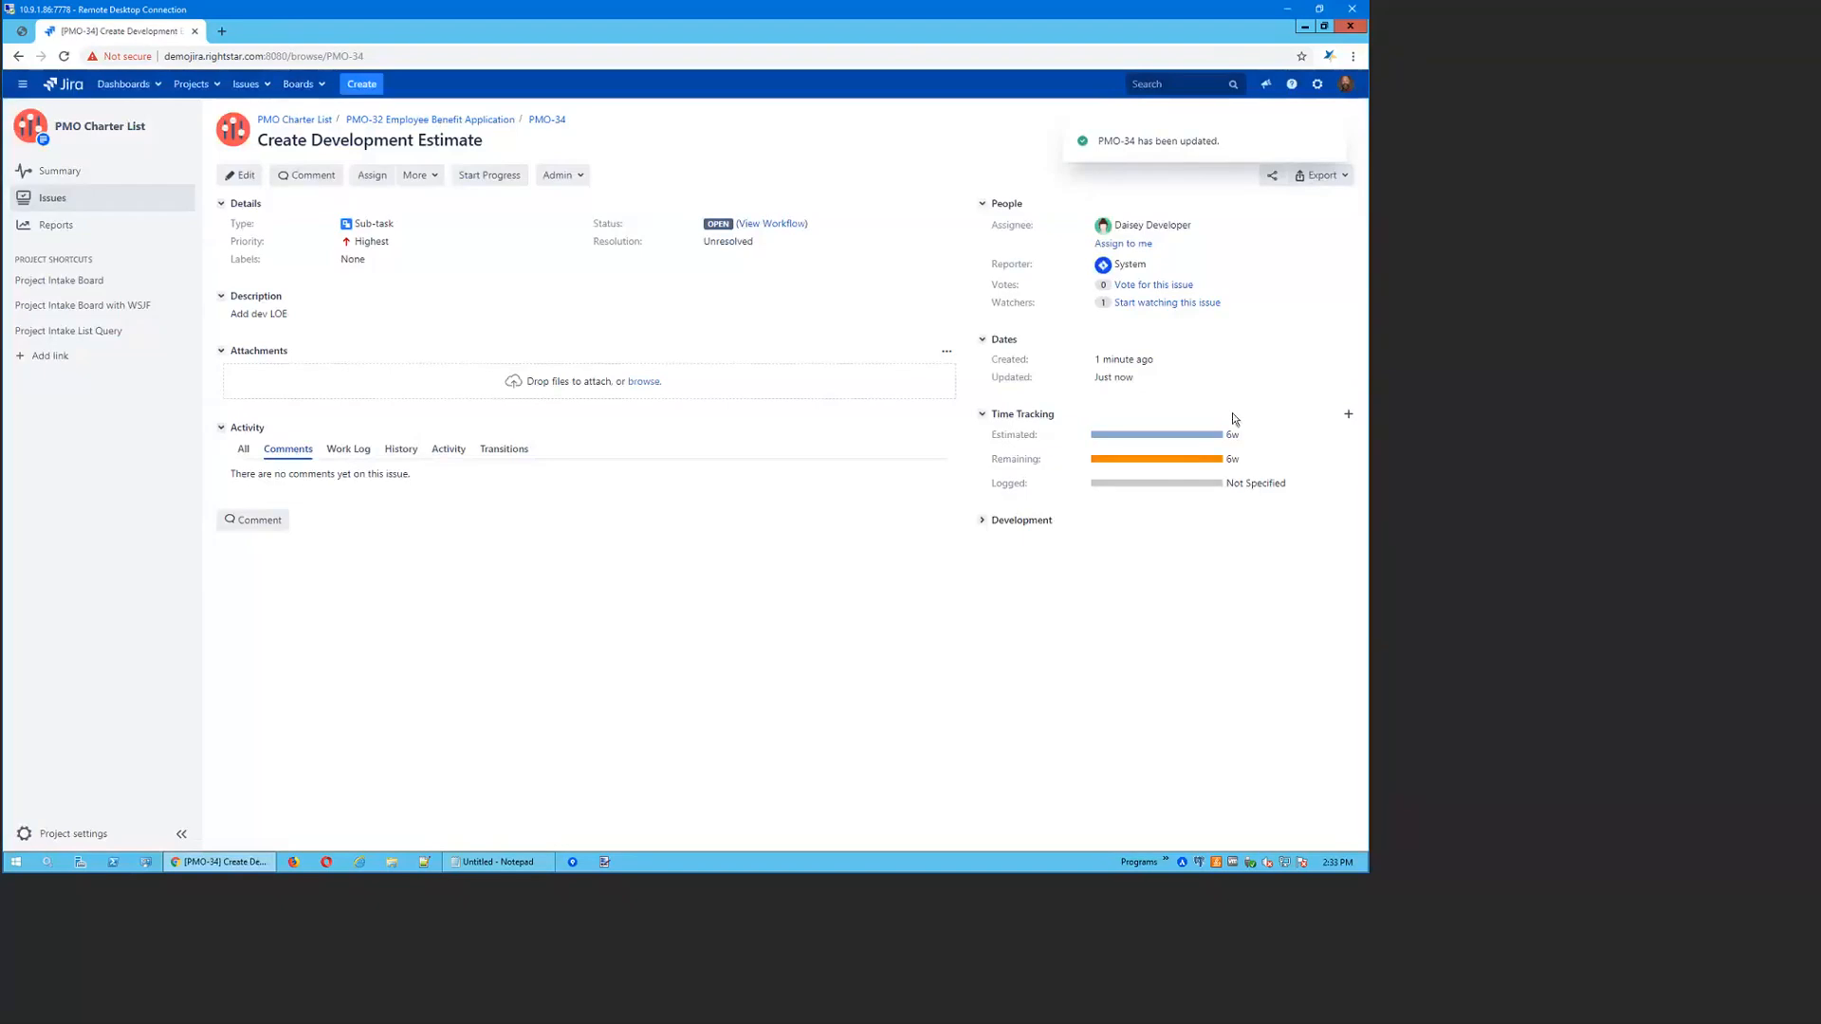
Return to the Employee Benefit Application issue and edit it, setting Business Value to 8 and Time Criticality to 5
left_click(429, 119)
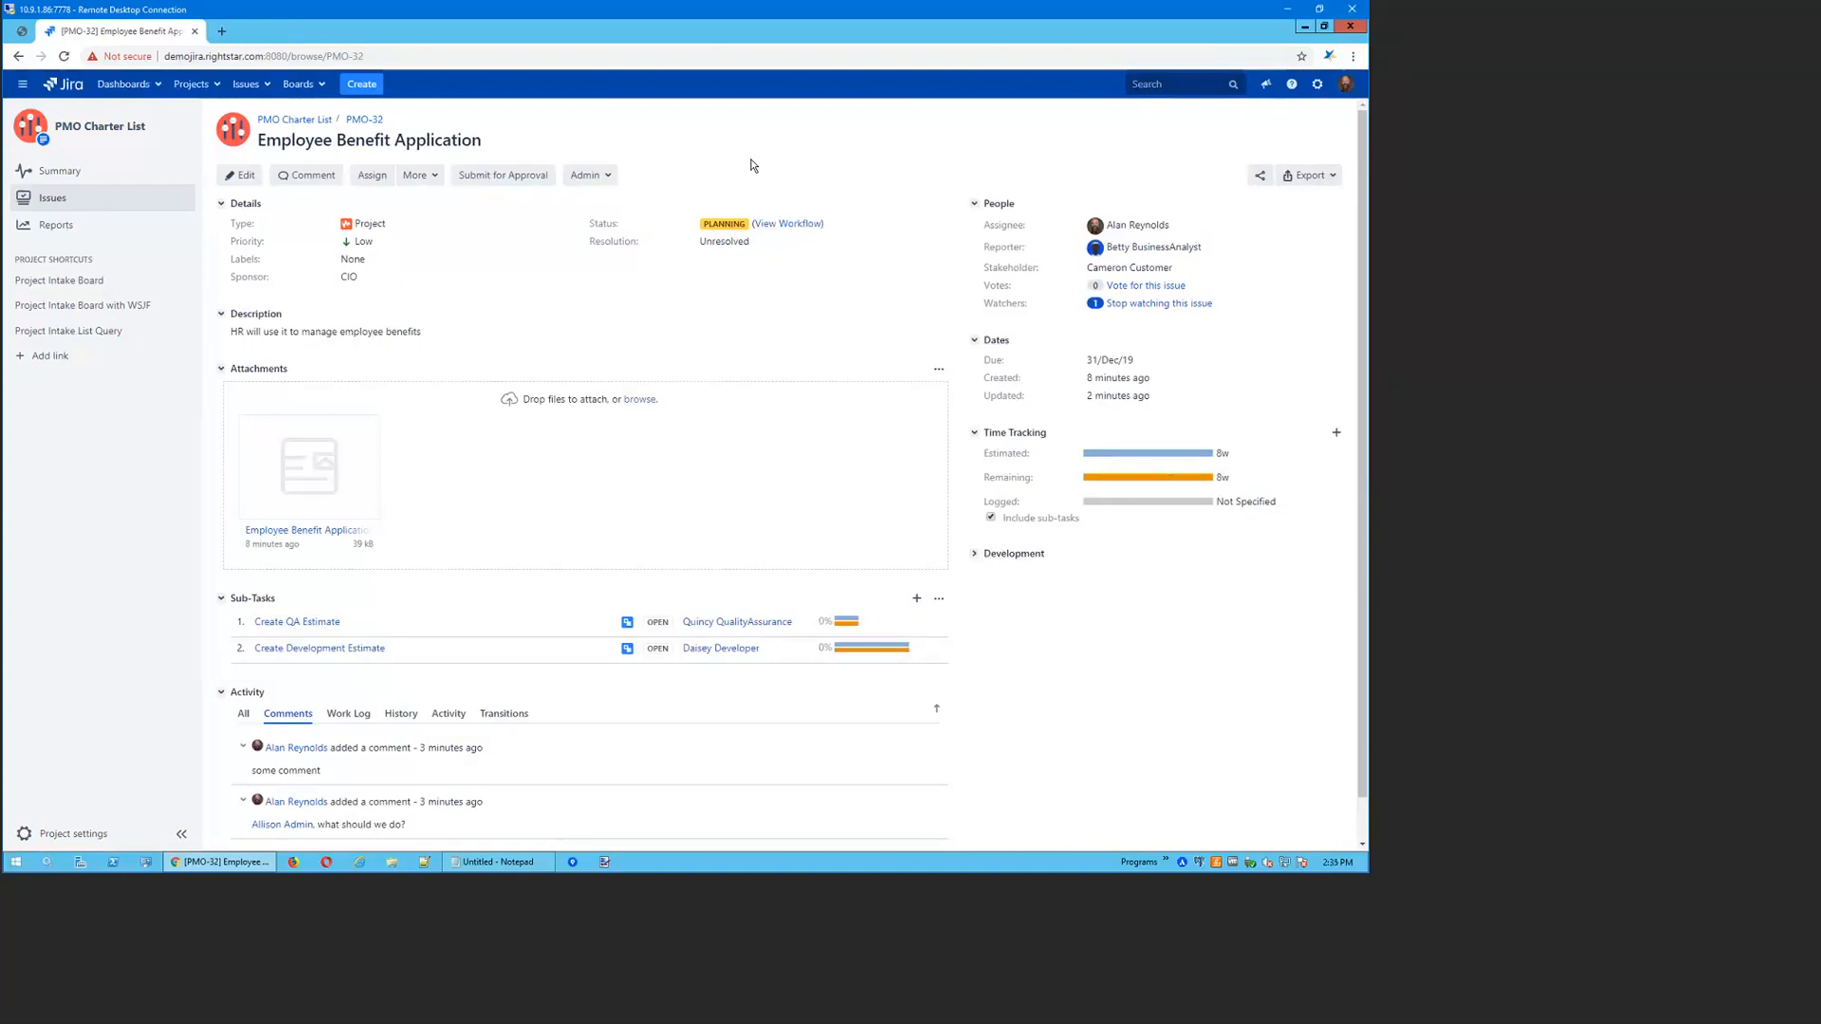
left_click(243, 177)
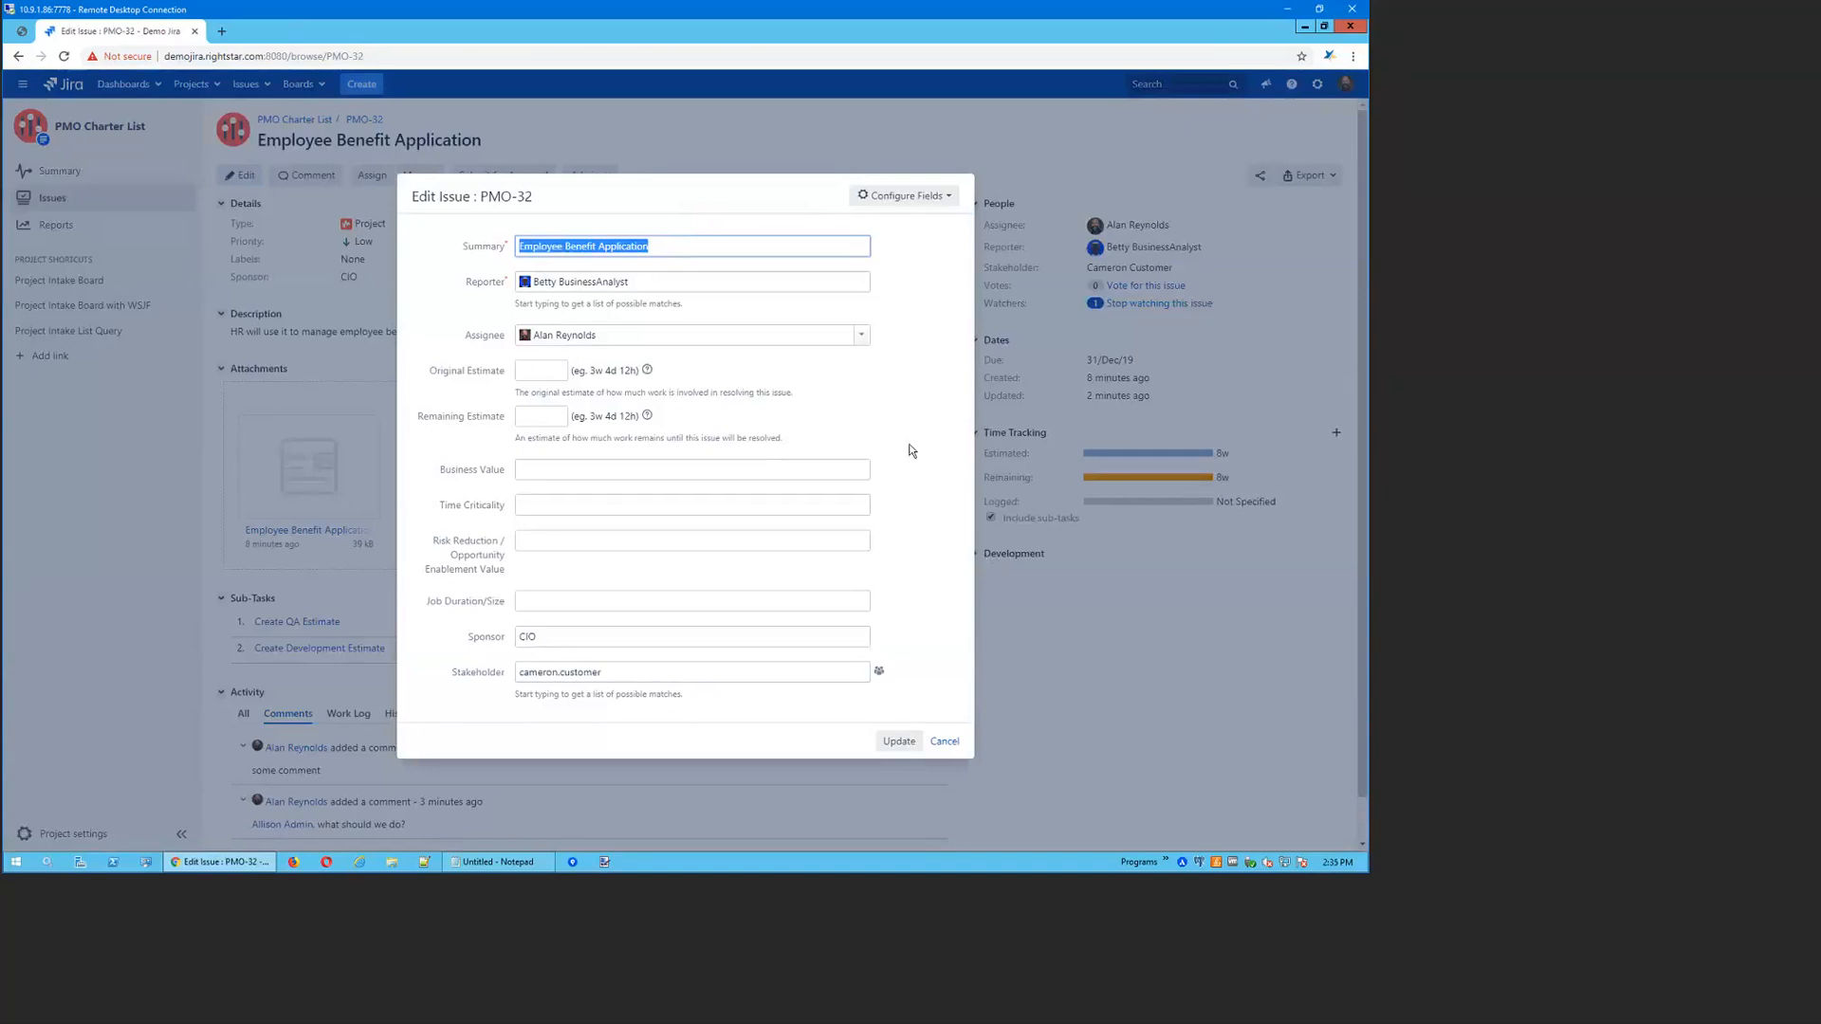
left_click(590, 471)
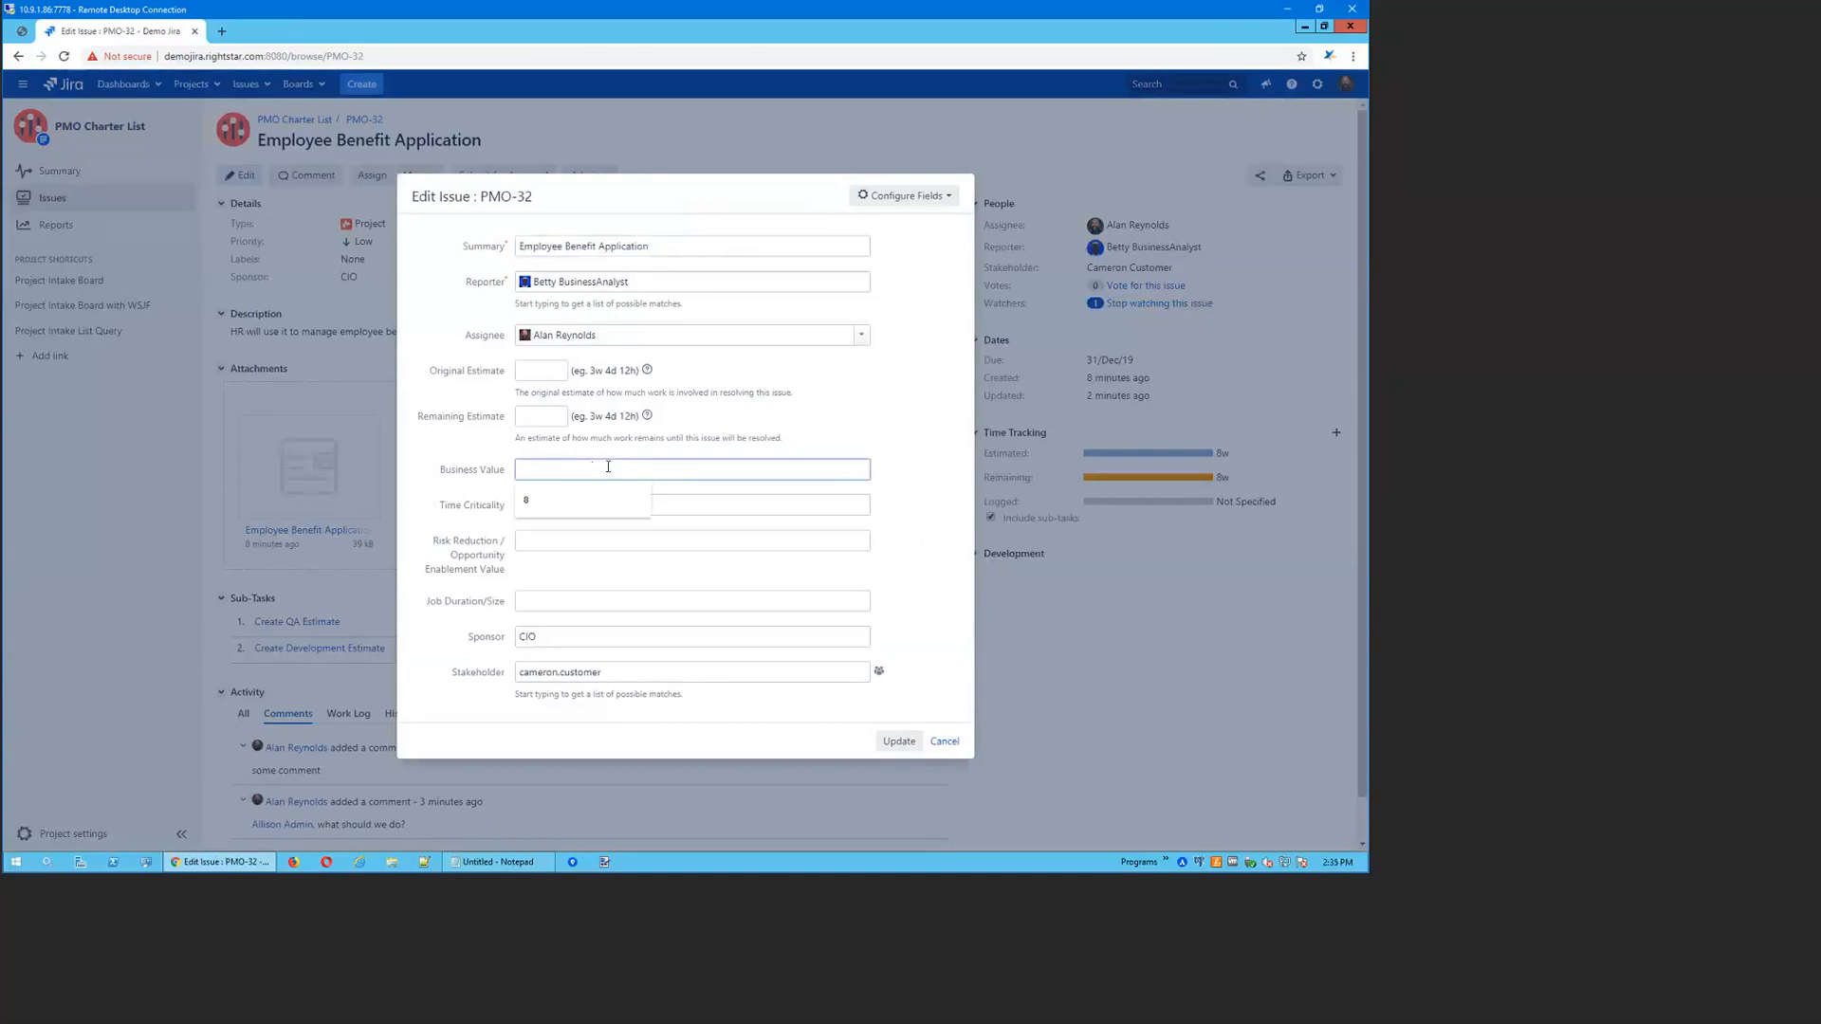
left_click(934, 485)
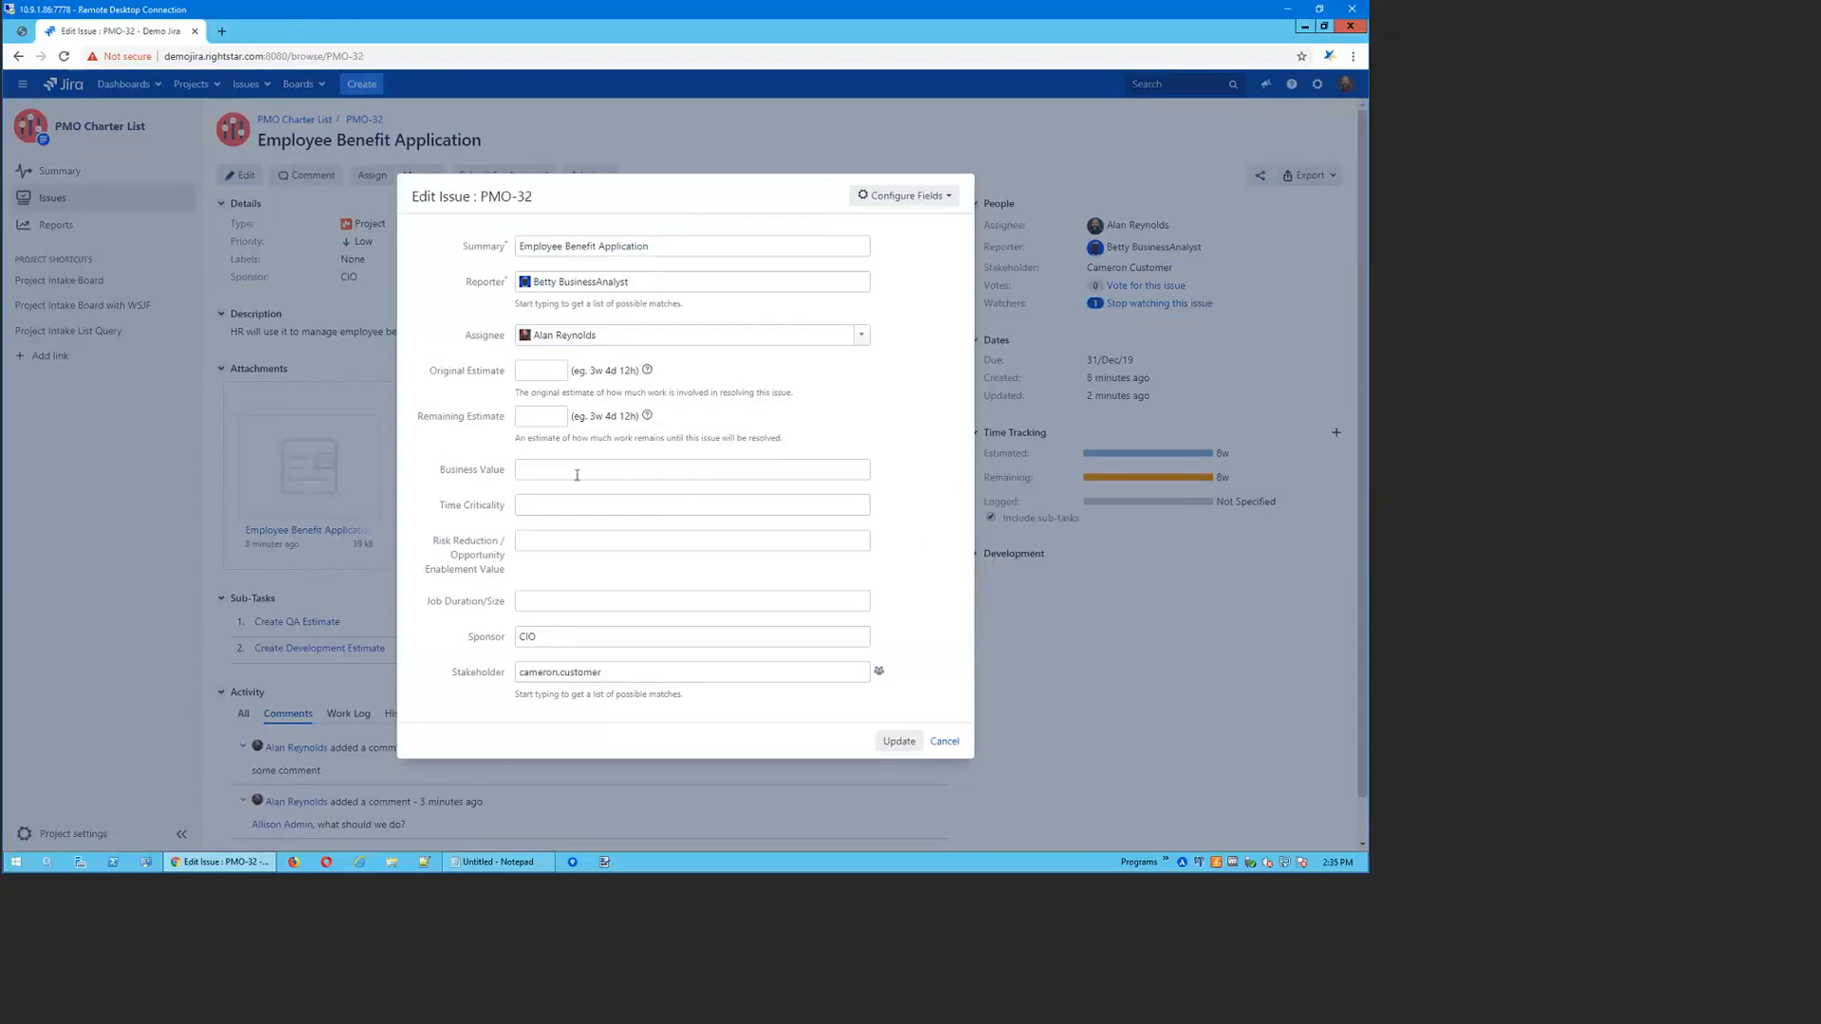
left_click(569, 472)
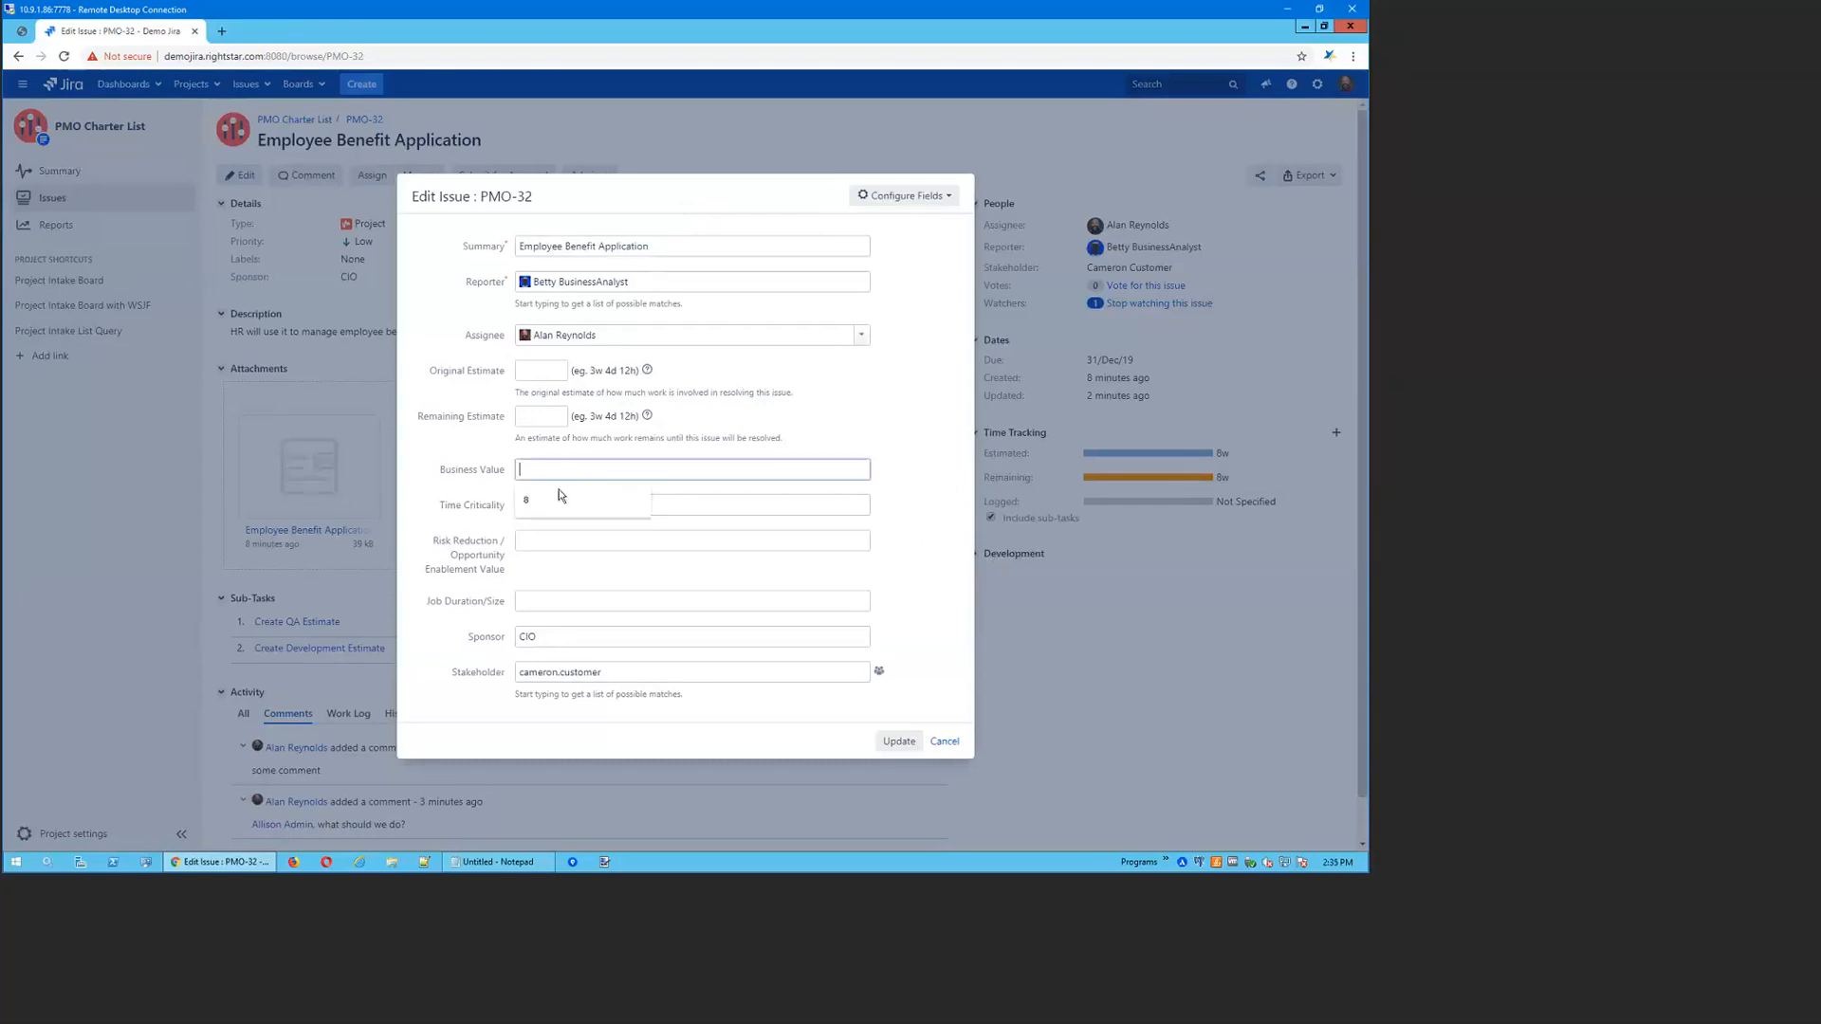
left_click(552, 500)
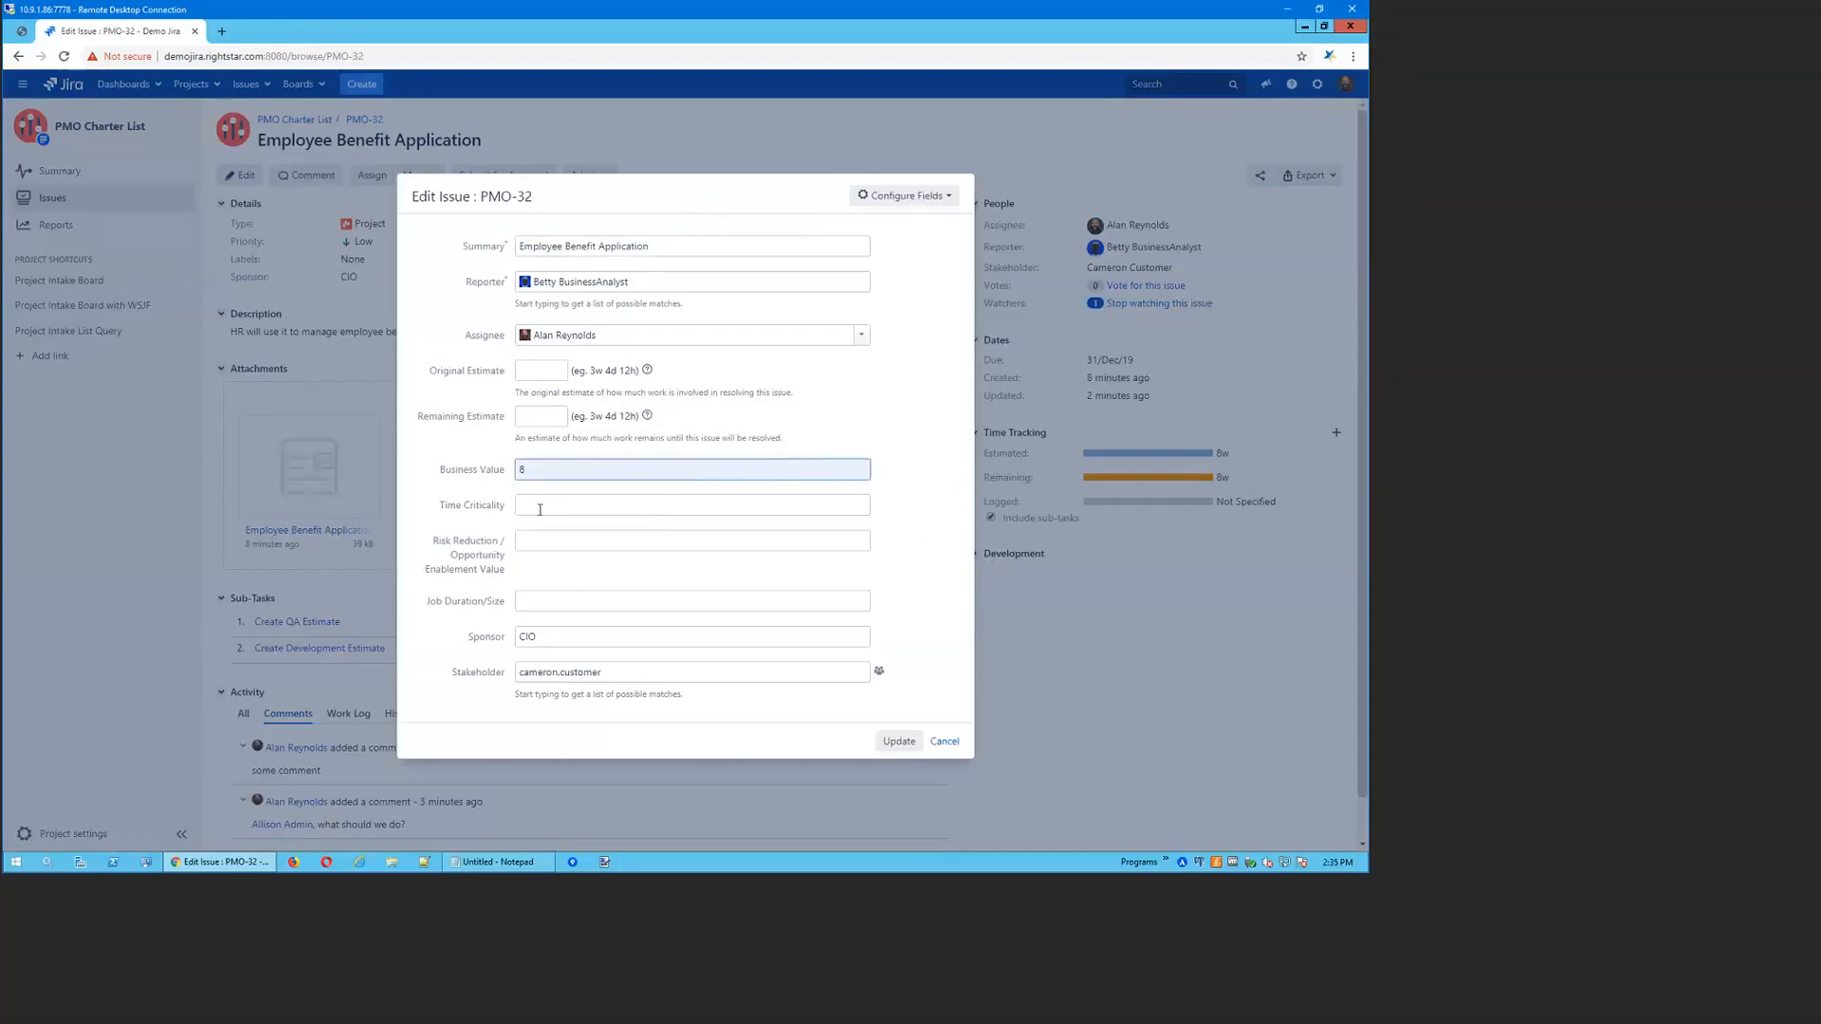
left_click(540, 510)
left_click(556, 533)
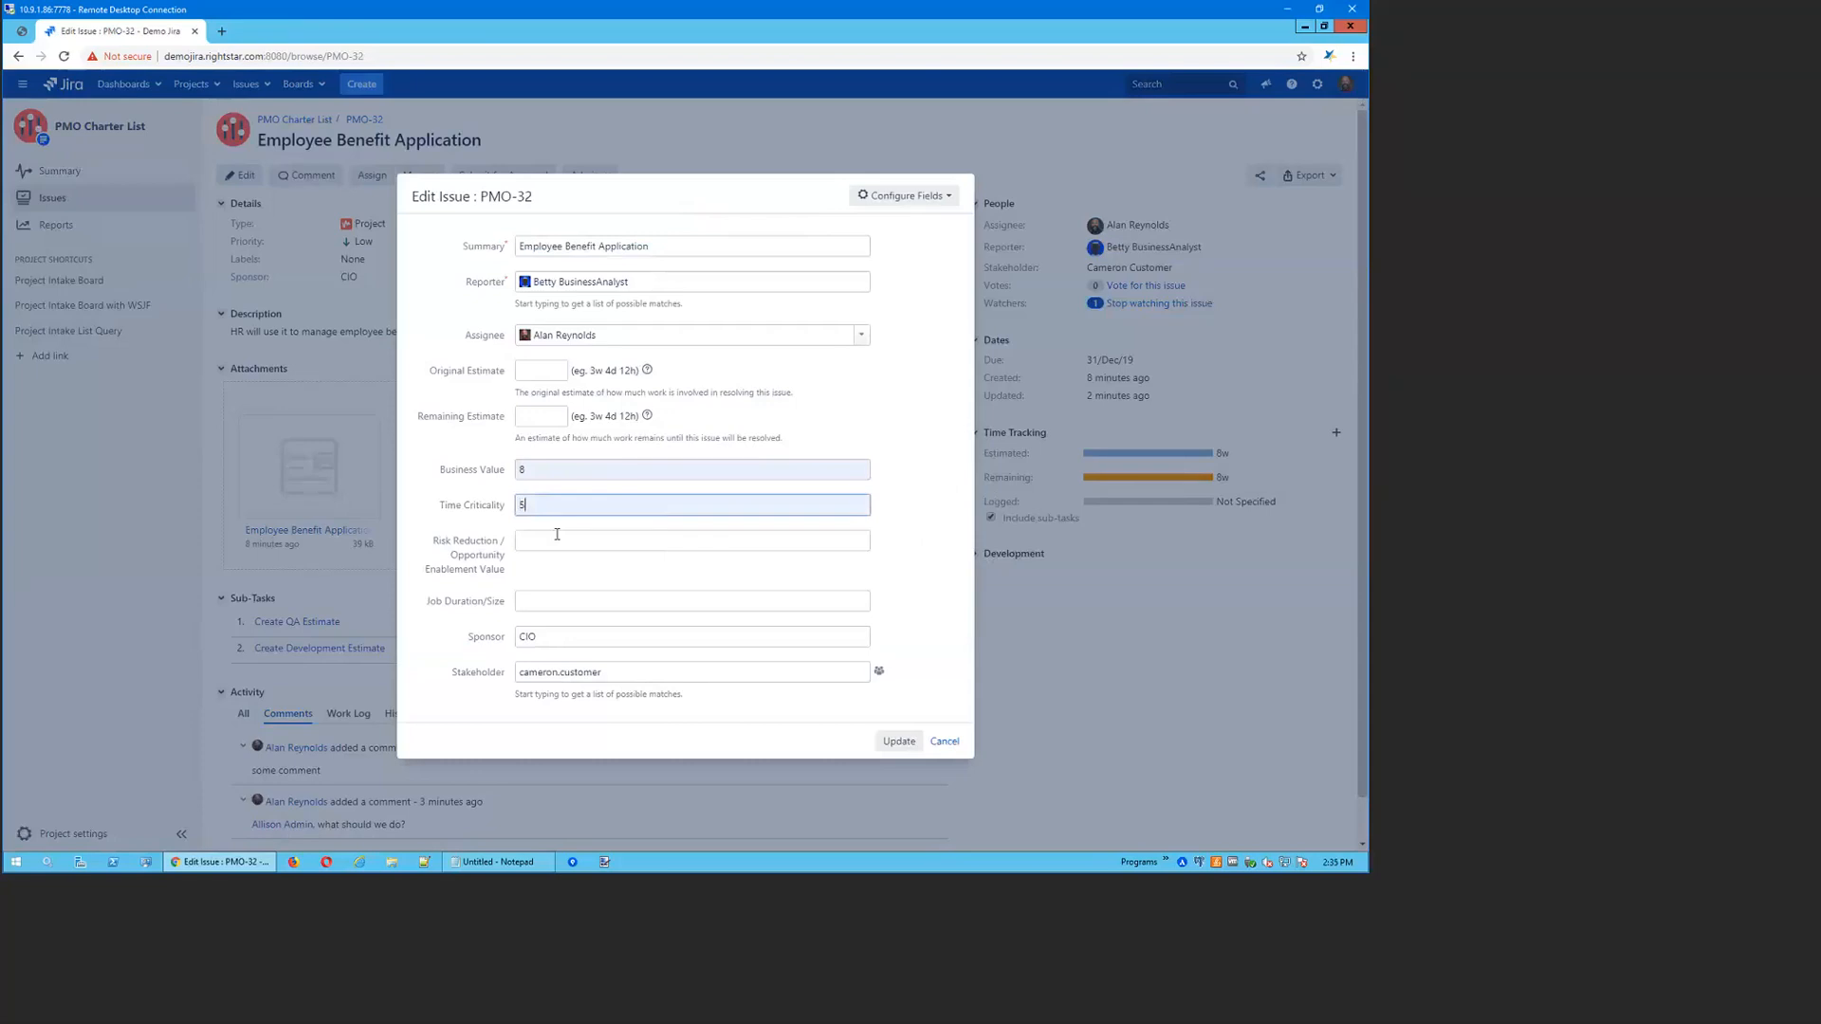
Save the issue with Risk Reduction / Opportunity Enablement Value 1 and Job Duration/Size 3, and submit it for approval
left_click(569, 541)
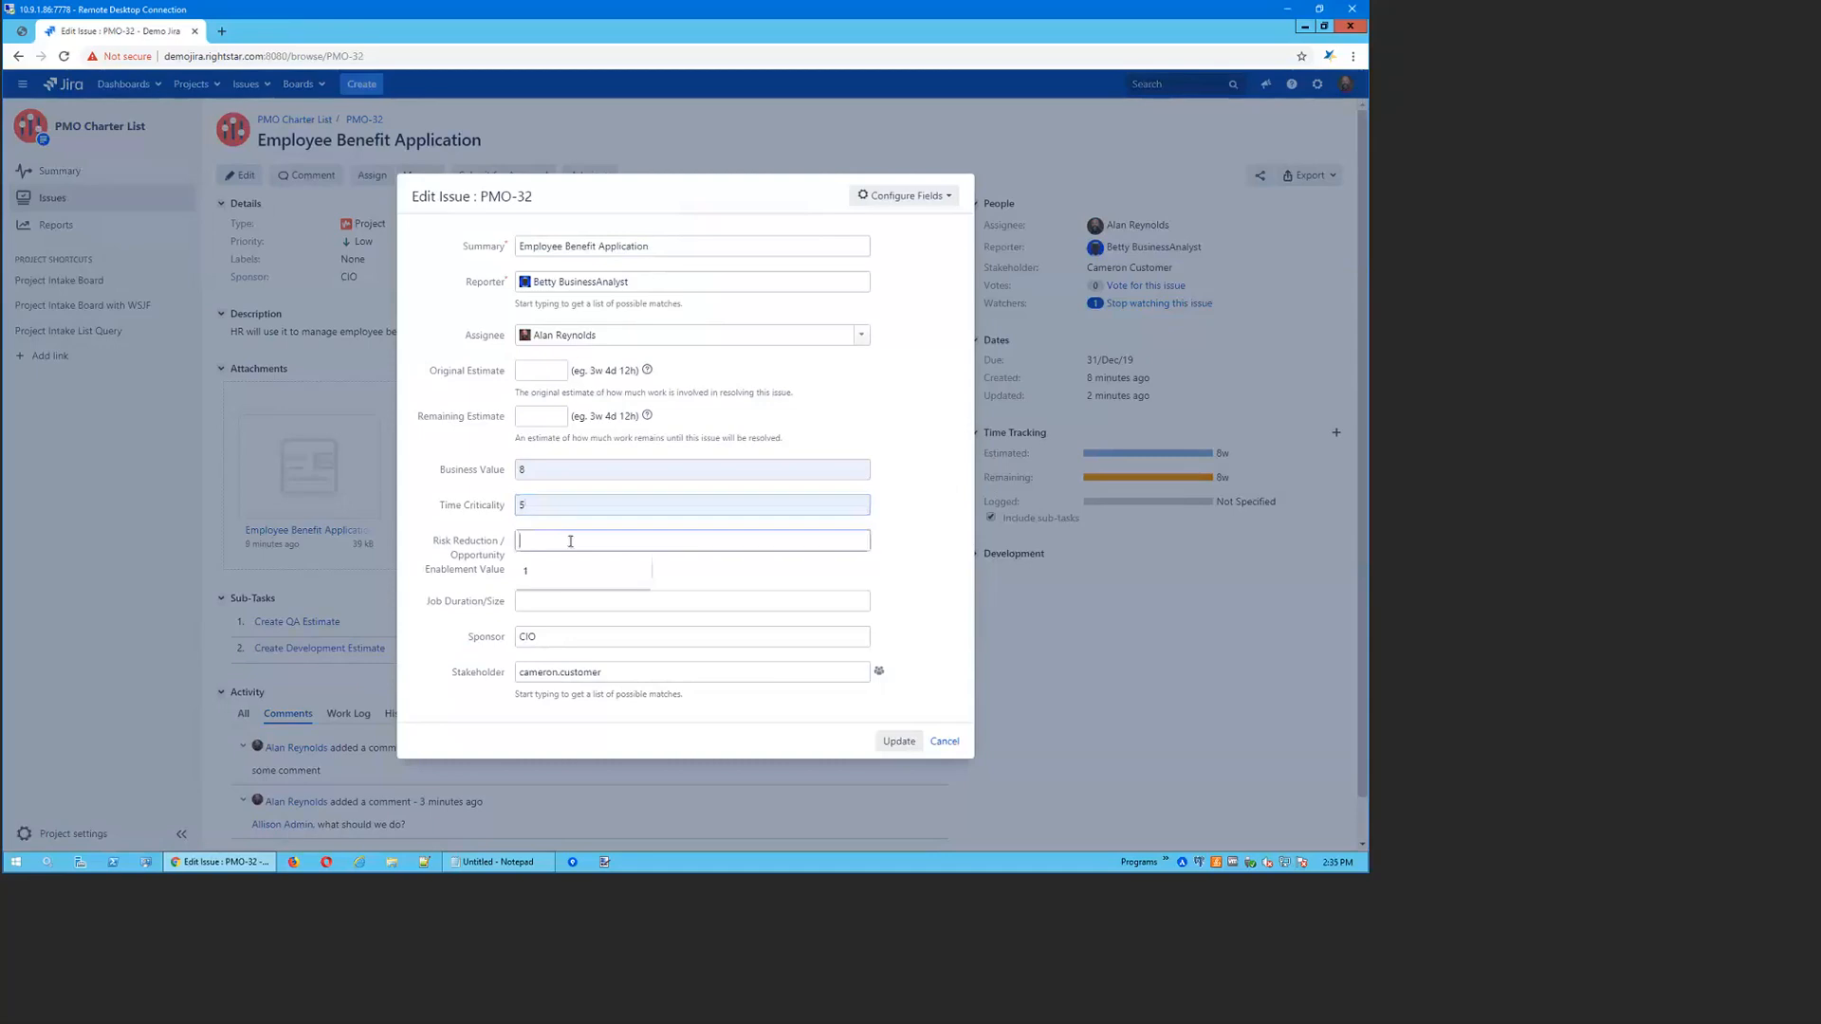
type("1")
left_click(556, 572)
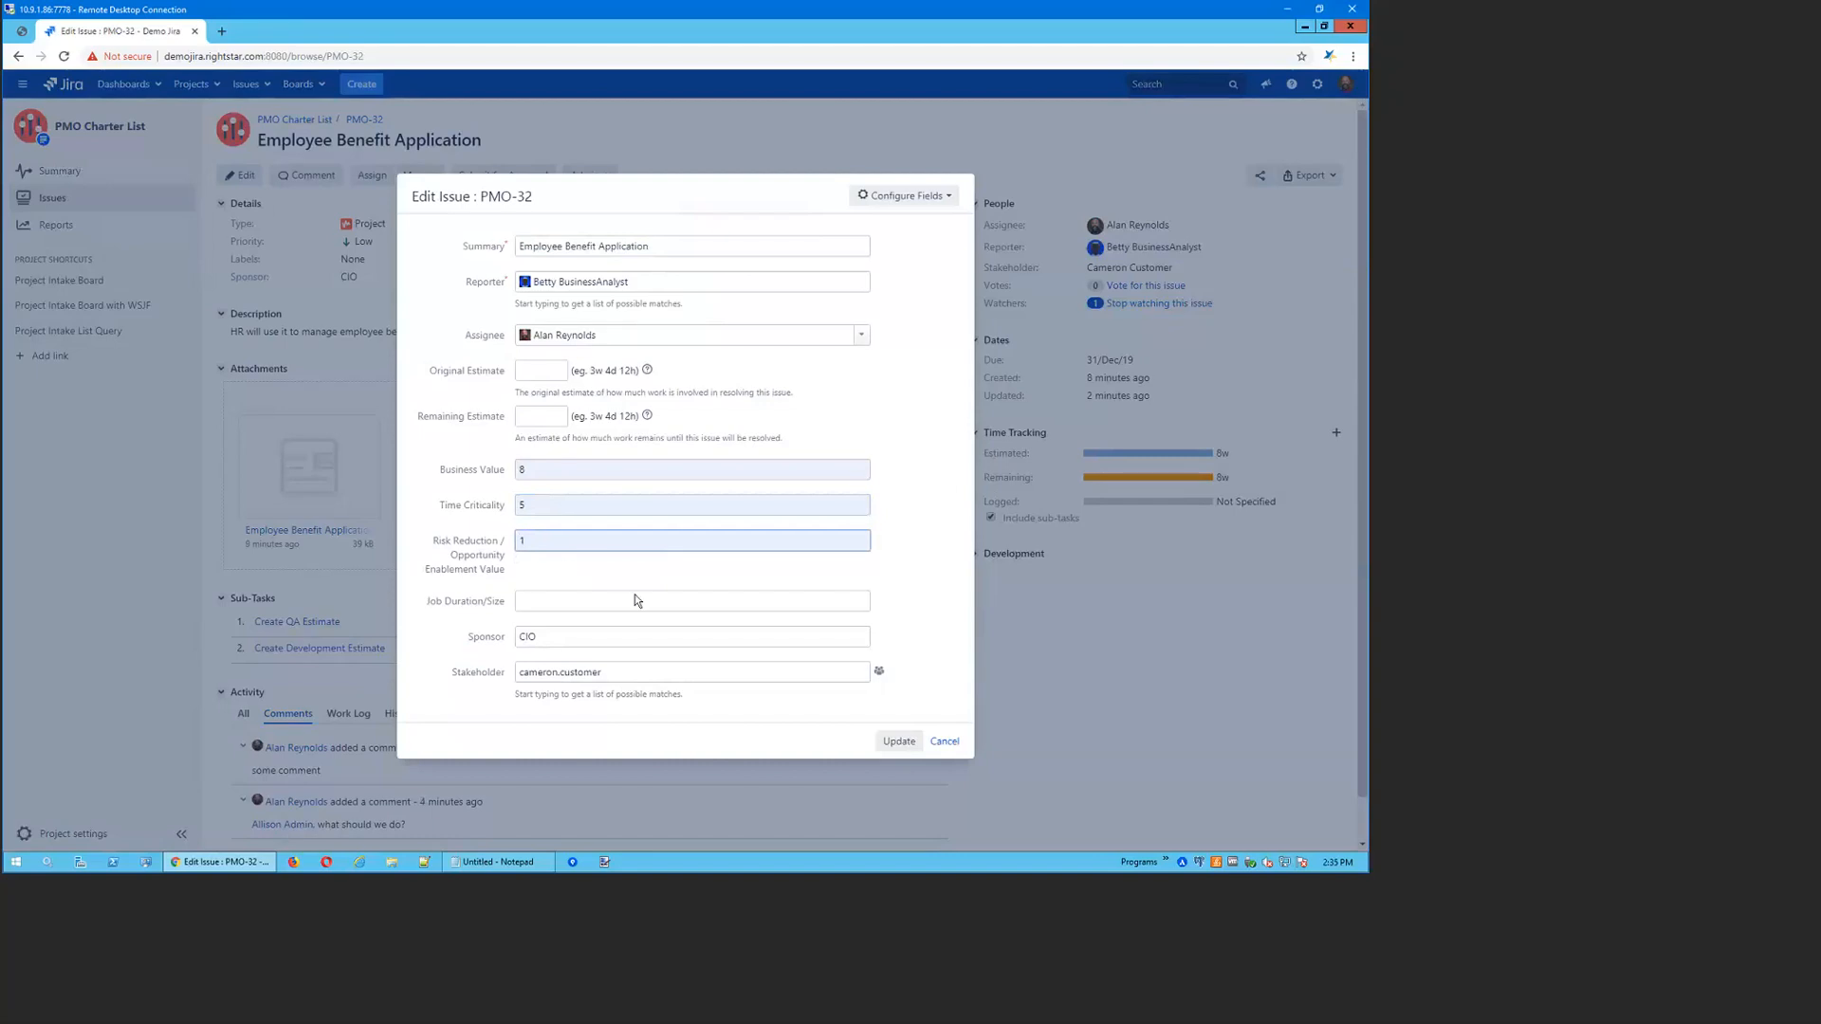
left_click(565, 601)
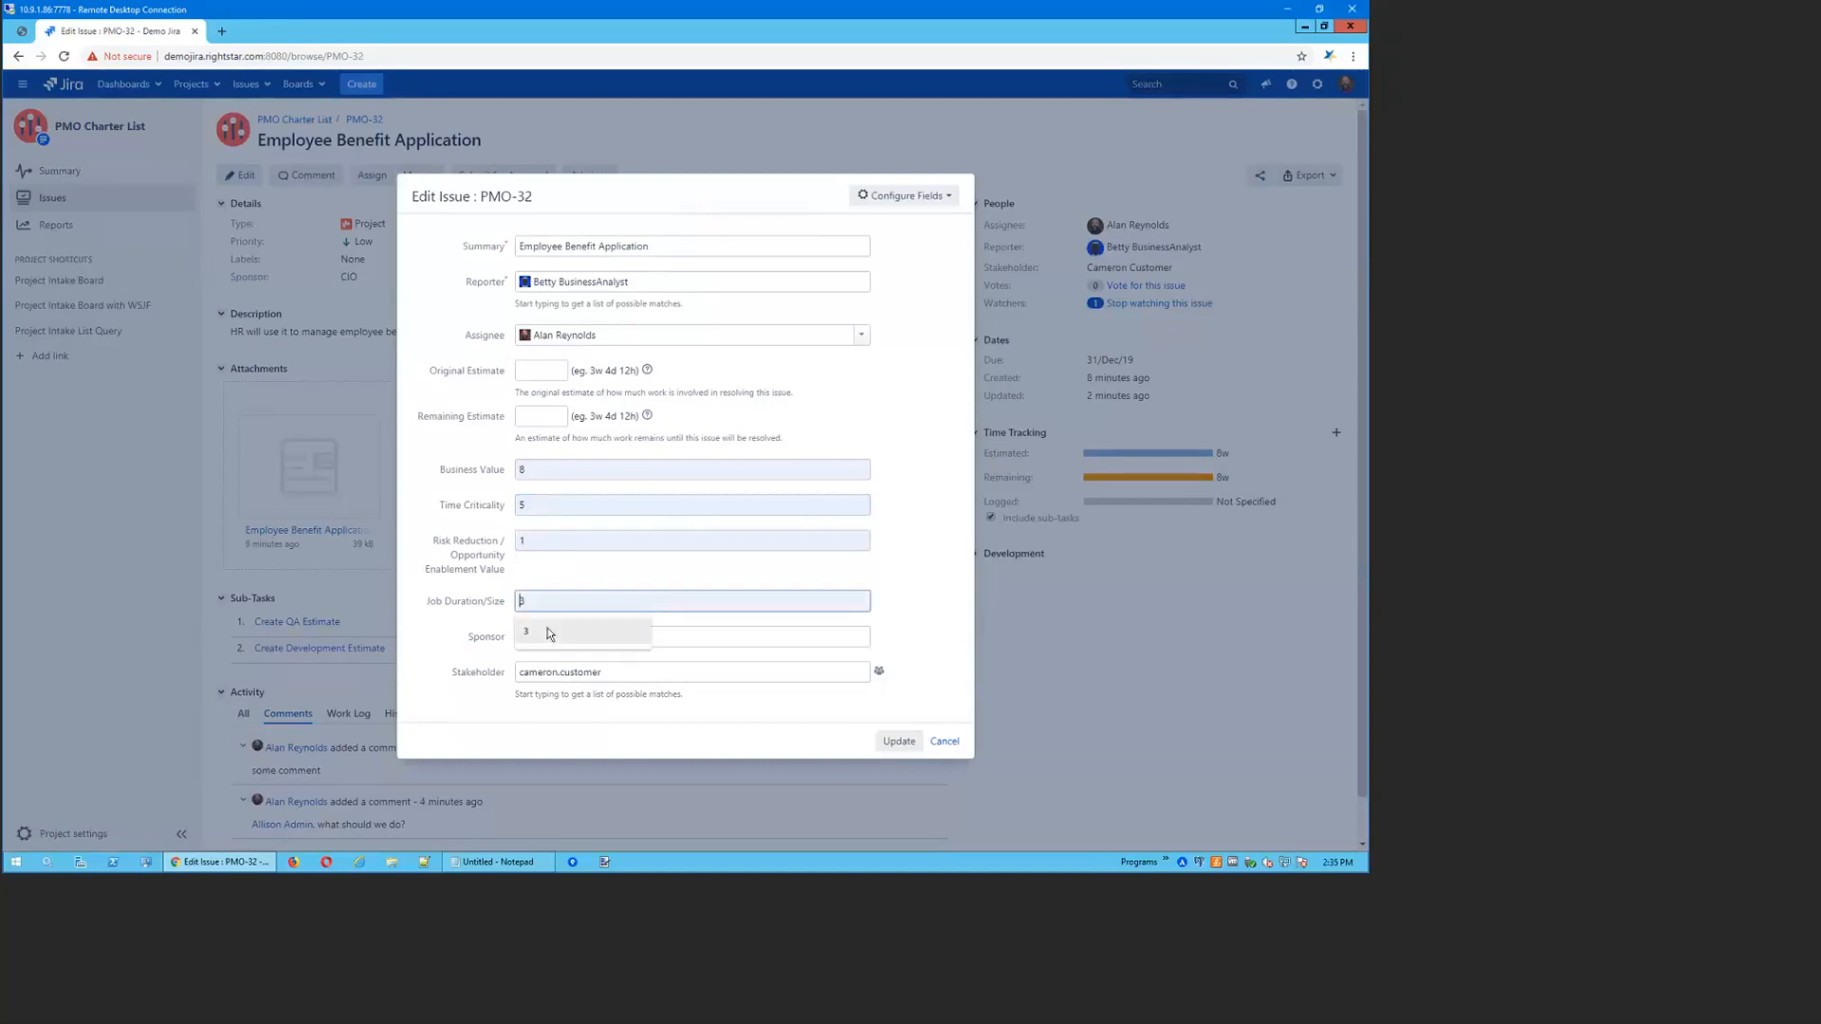
left_click(548, 629)
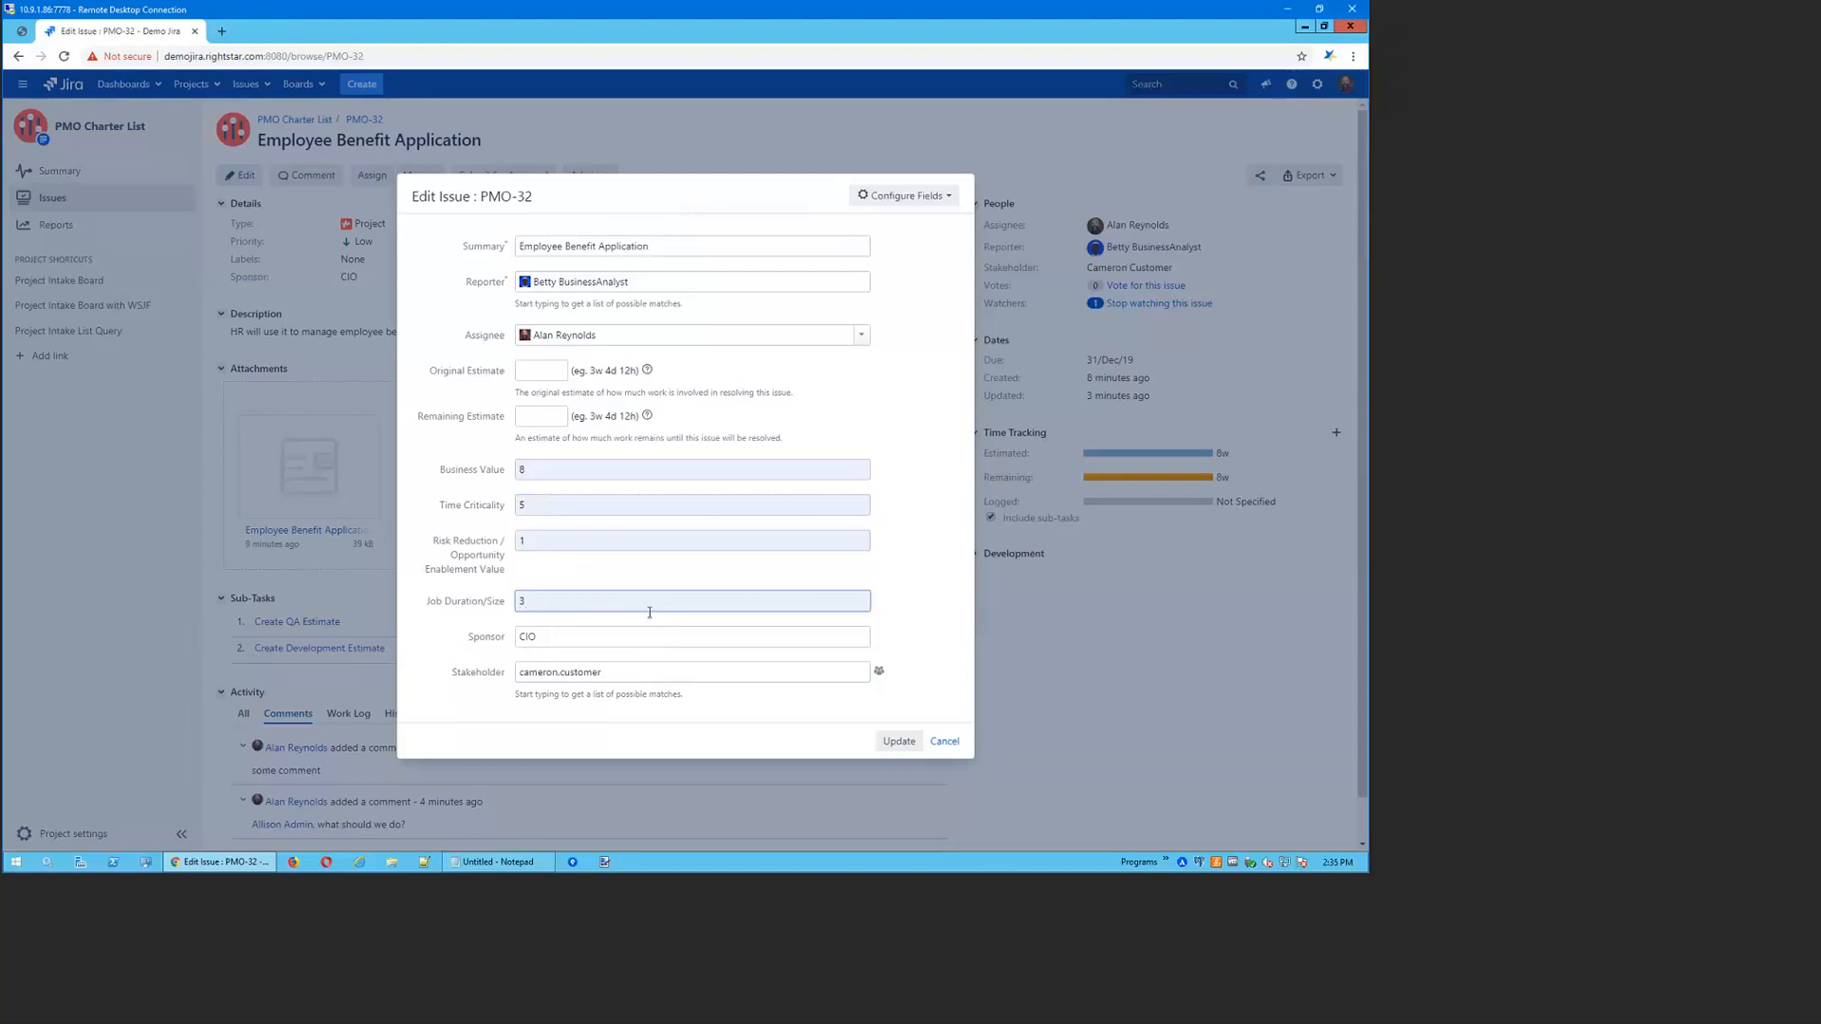
left_click(902, 746)
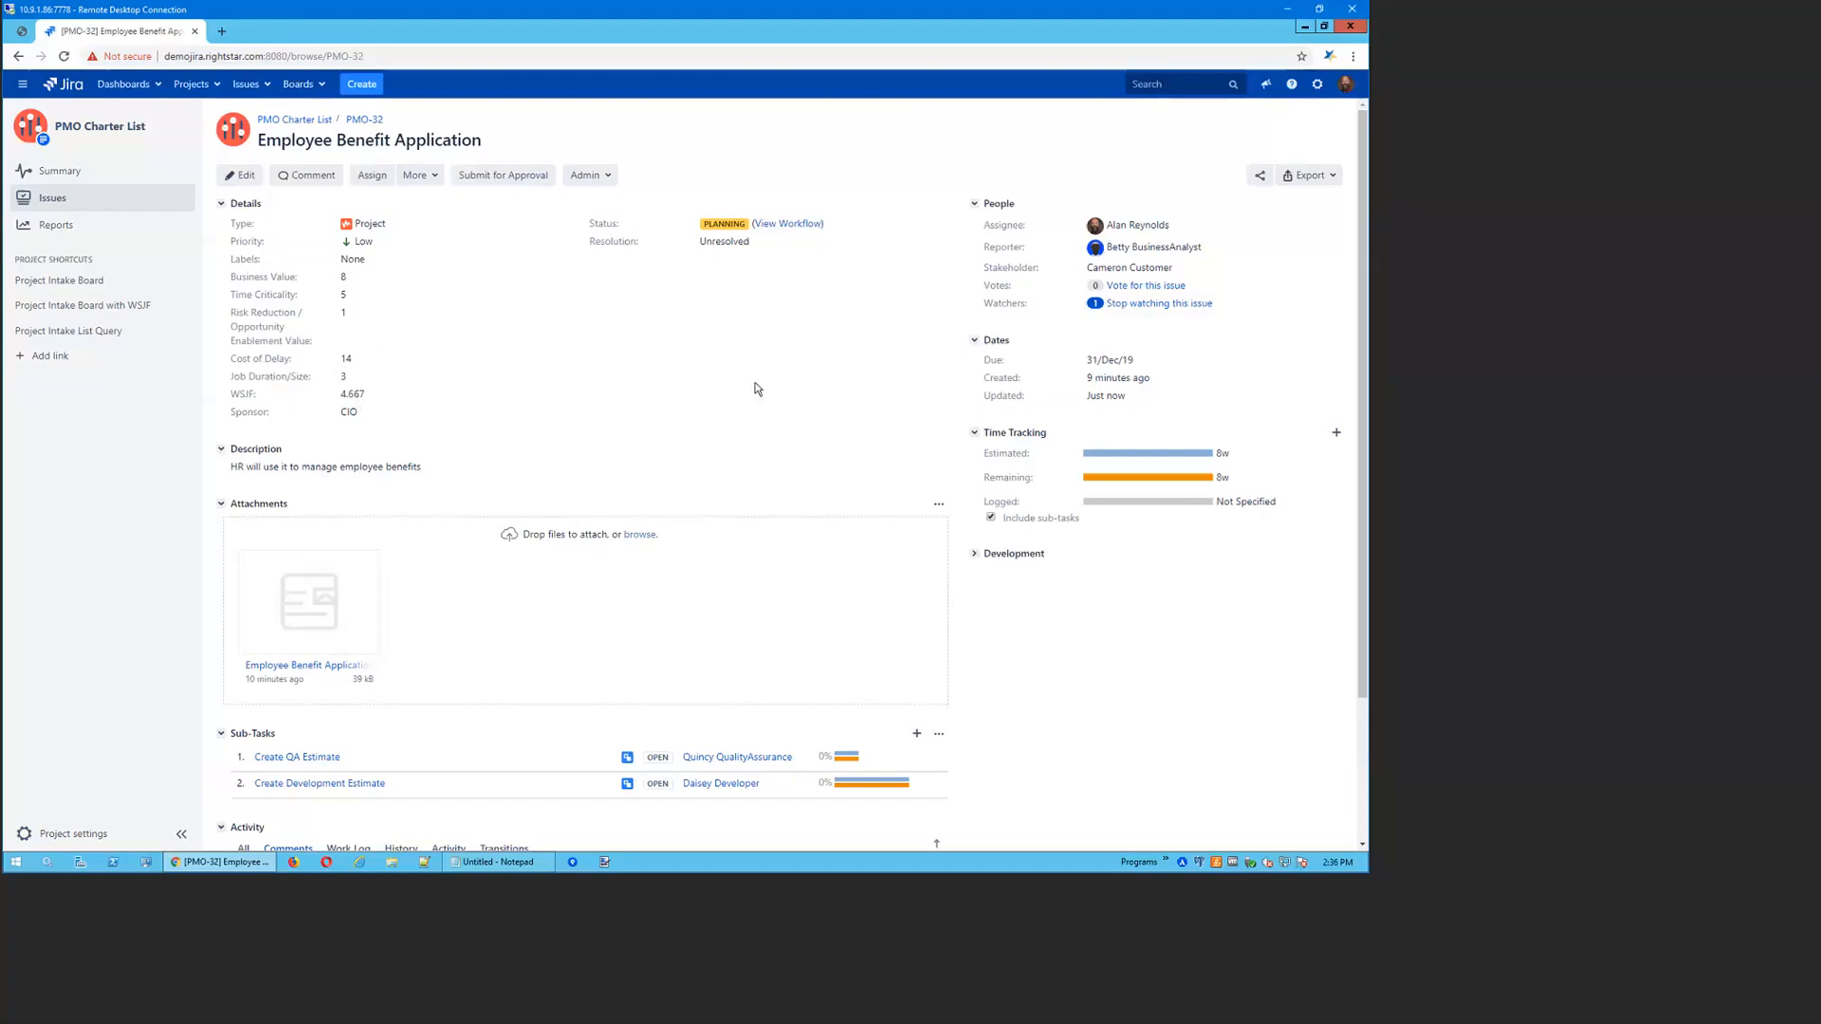
left_click(526, 180)
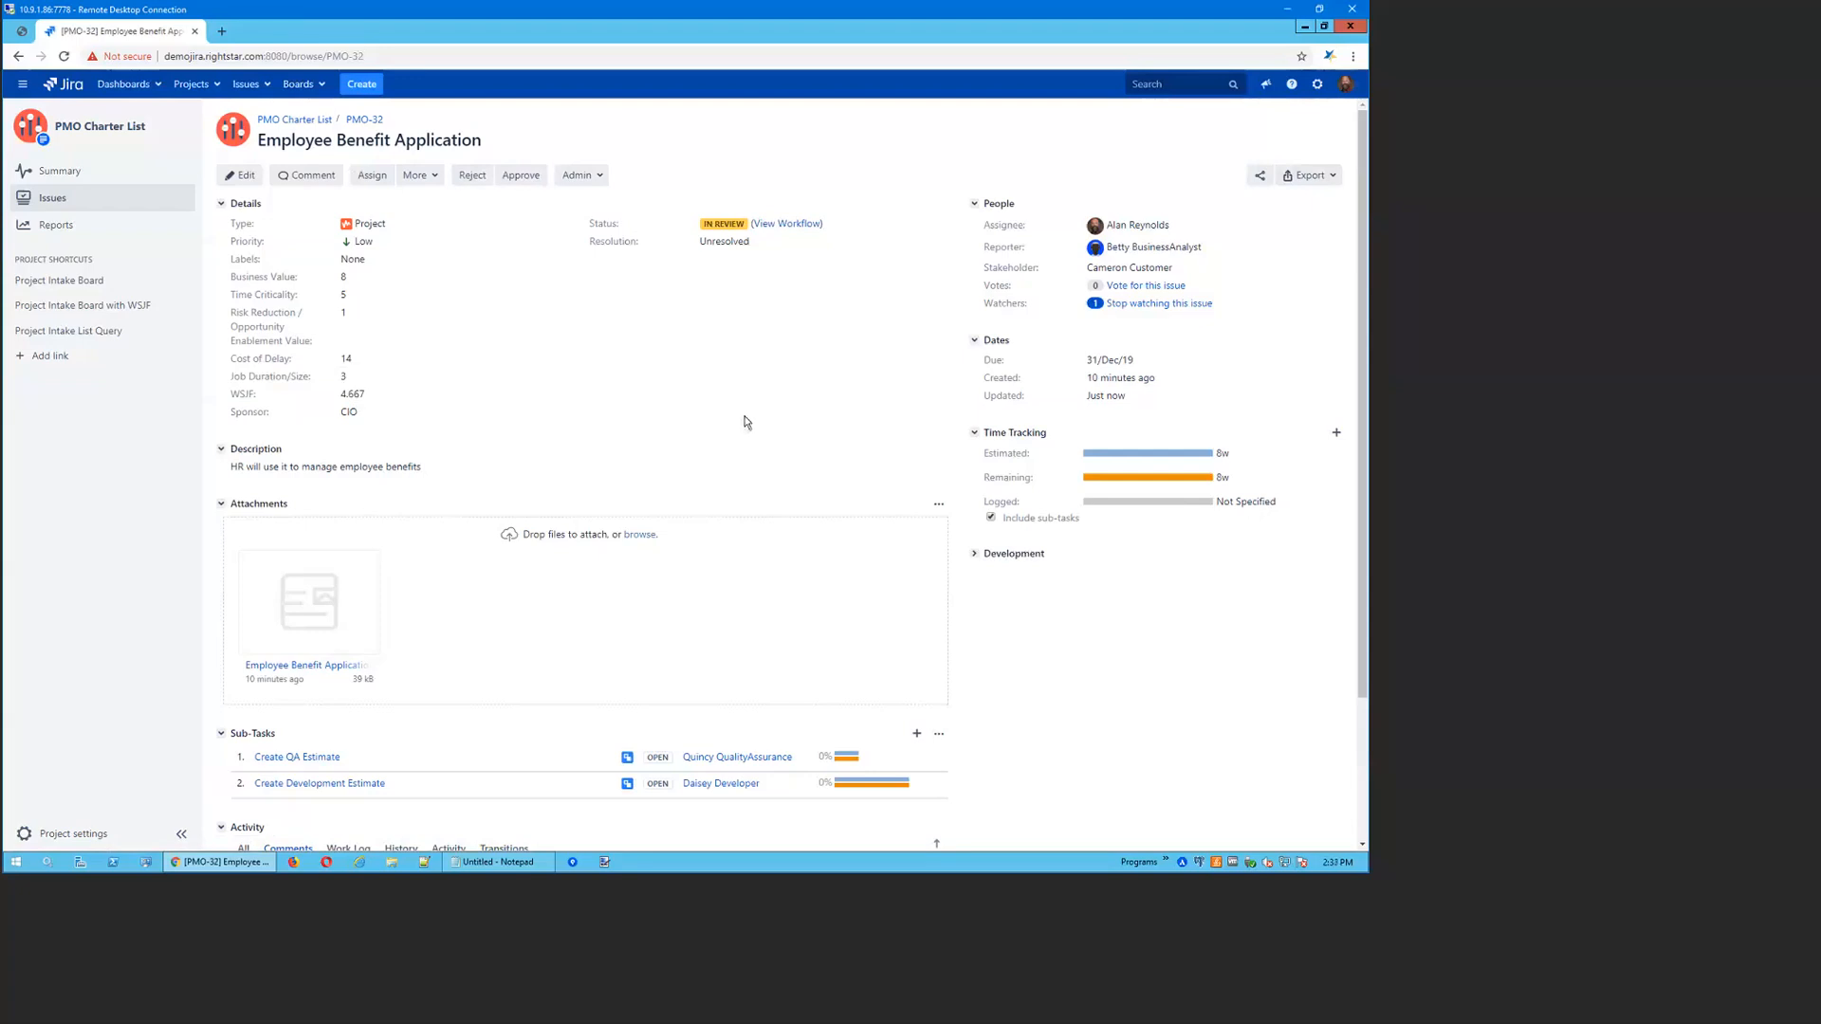
View the Project Intake Board, and expand all four WSJF swimlanes on the Project Intake Board with WSJF
left_click(55, 287)
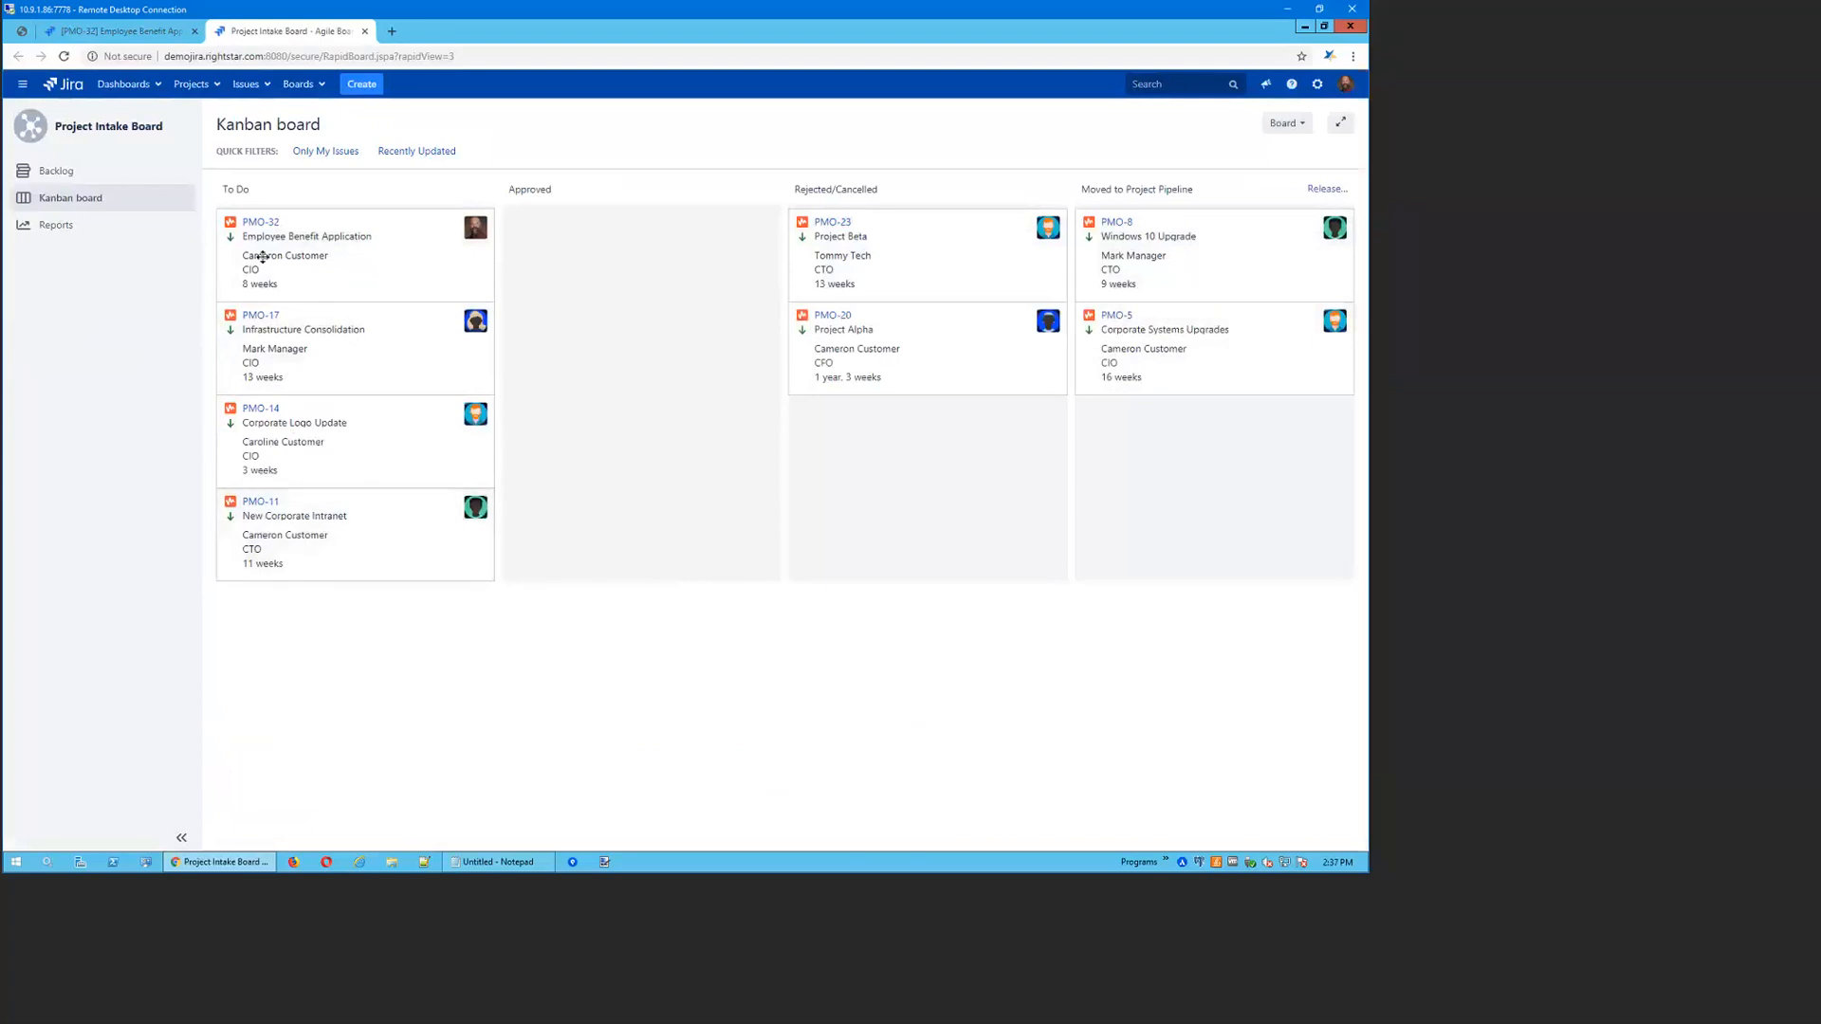
left_click(132, 37)
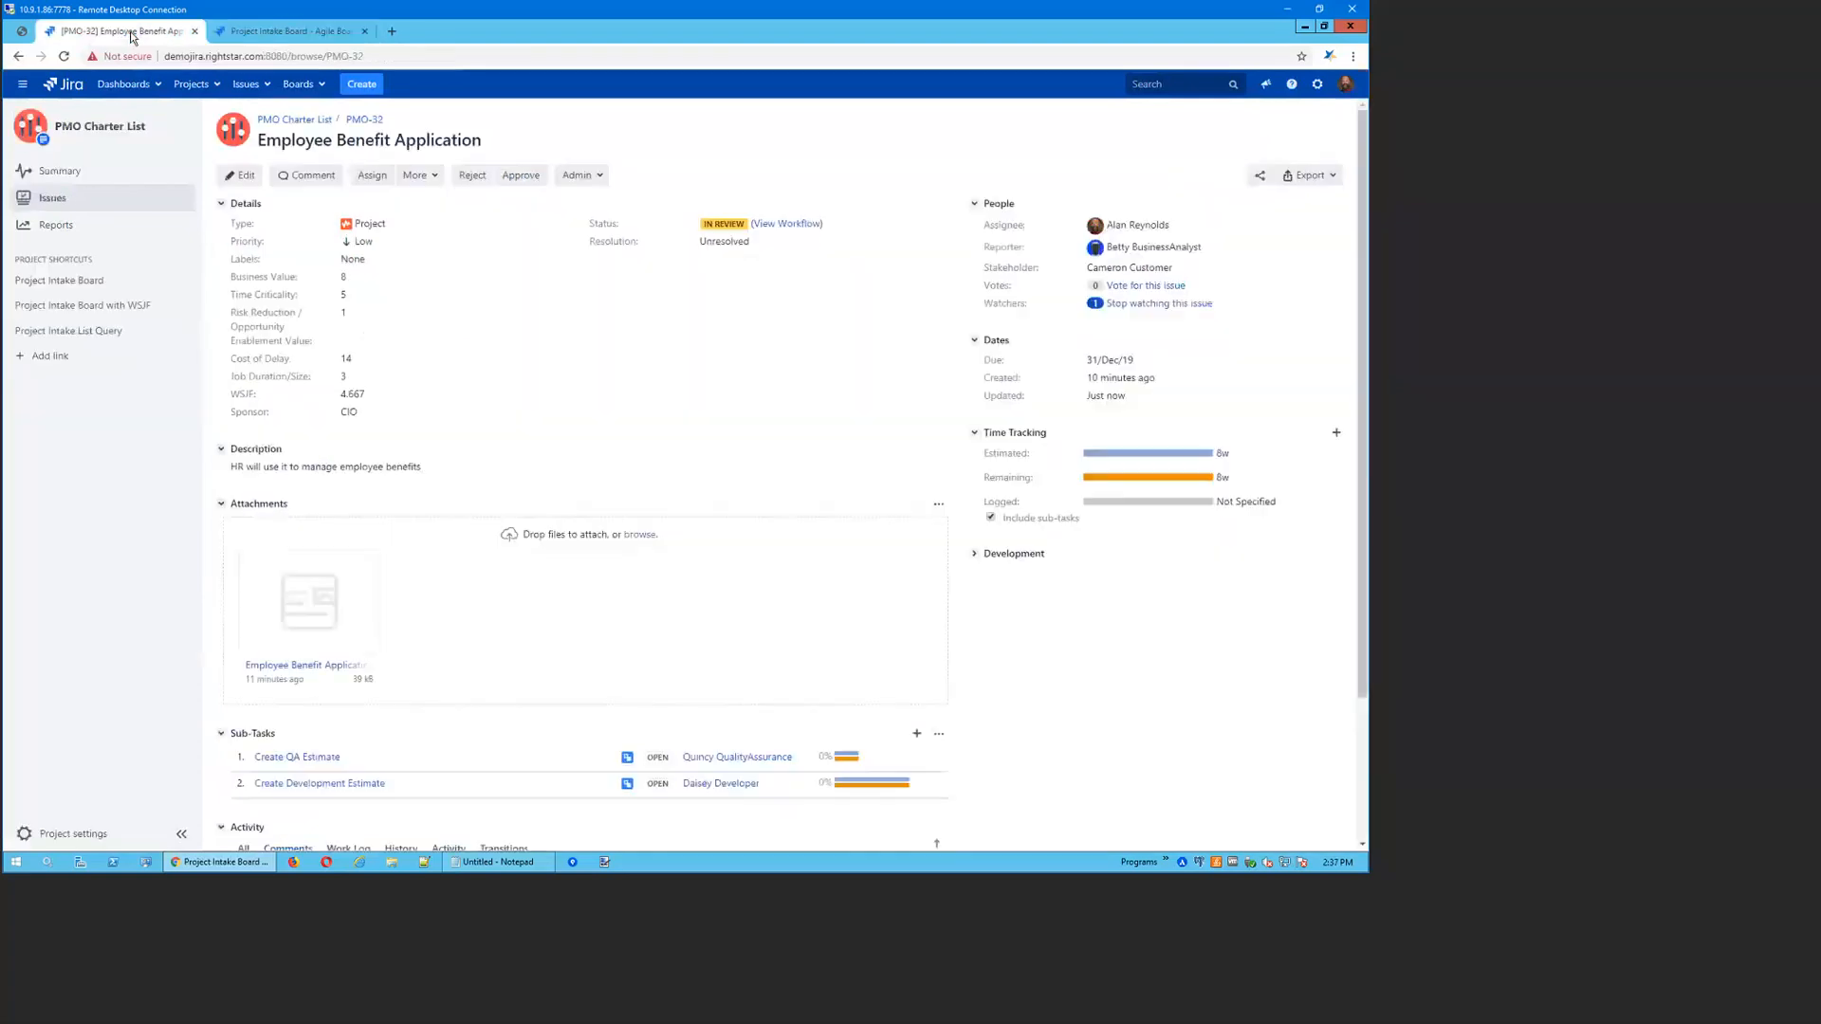
left_click(105, 315)
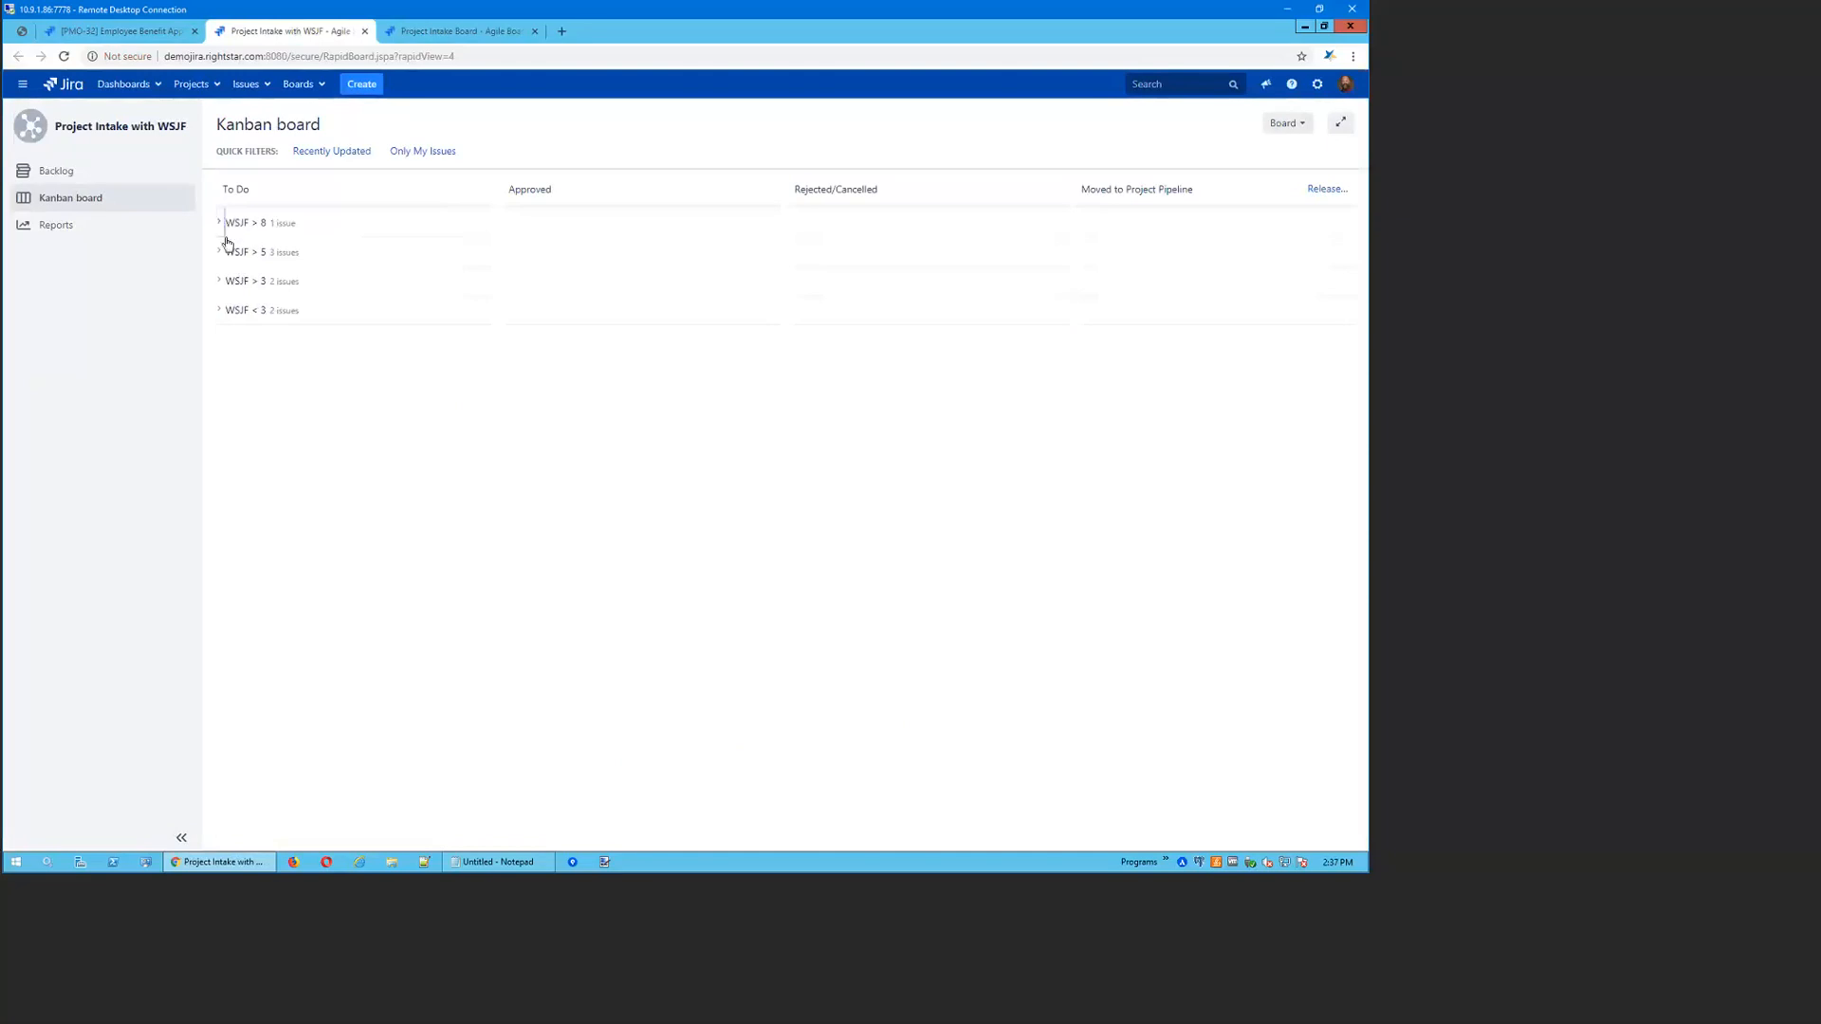
left_click(228, 237)
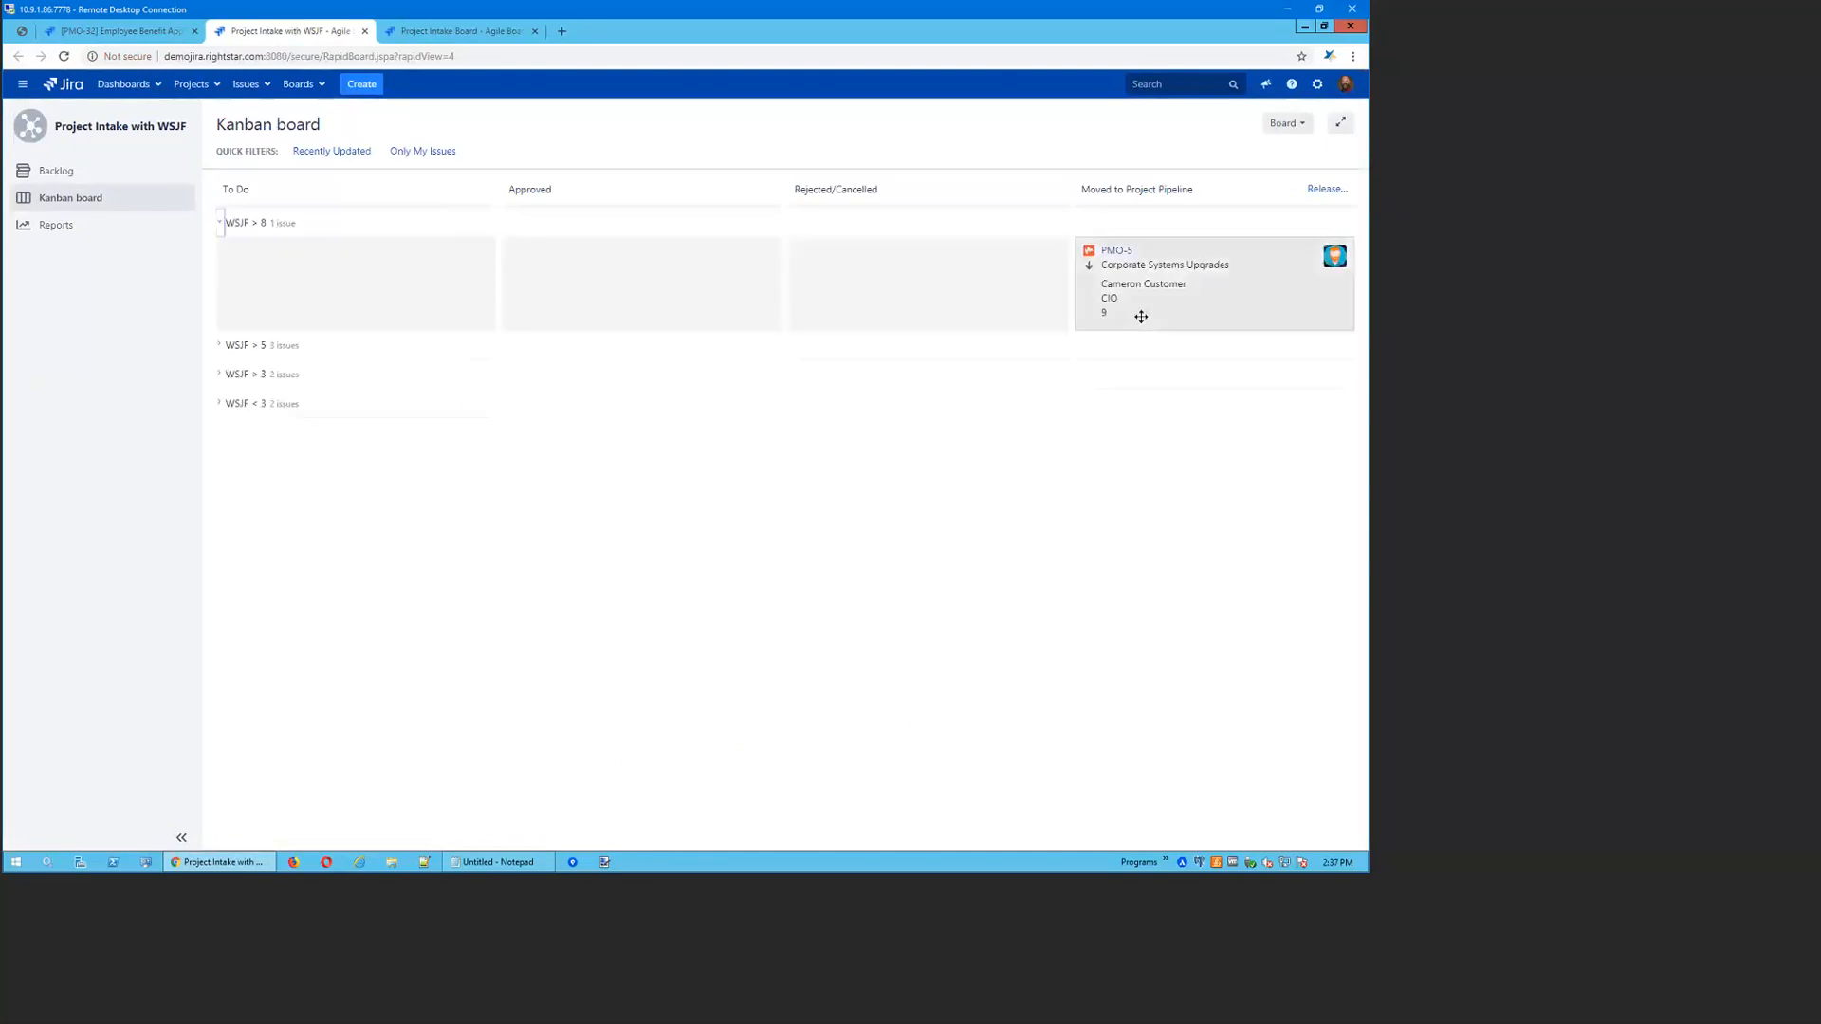
mouse_move(1102, 310)
mouse_move(264, 222)
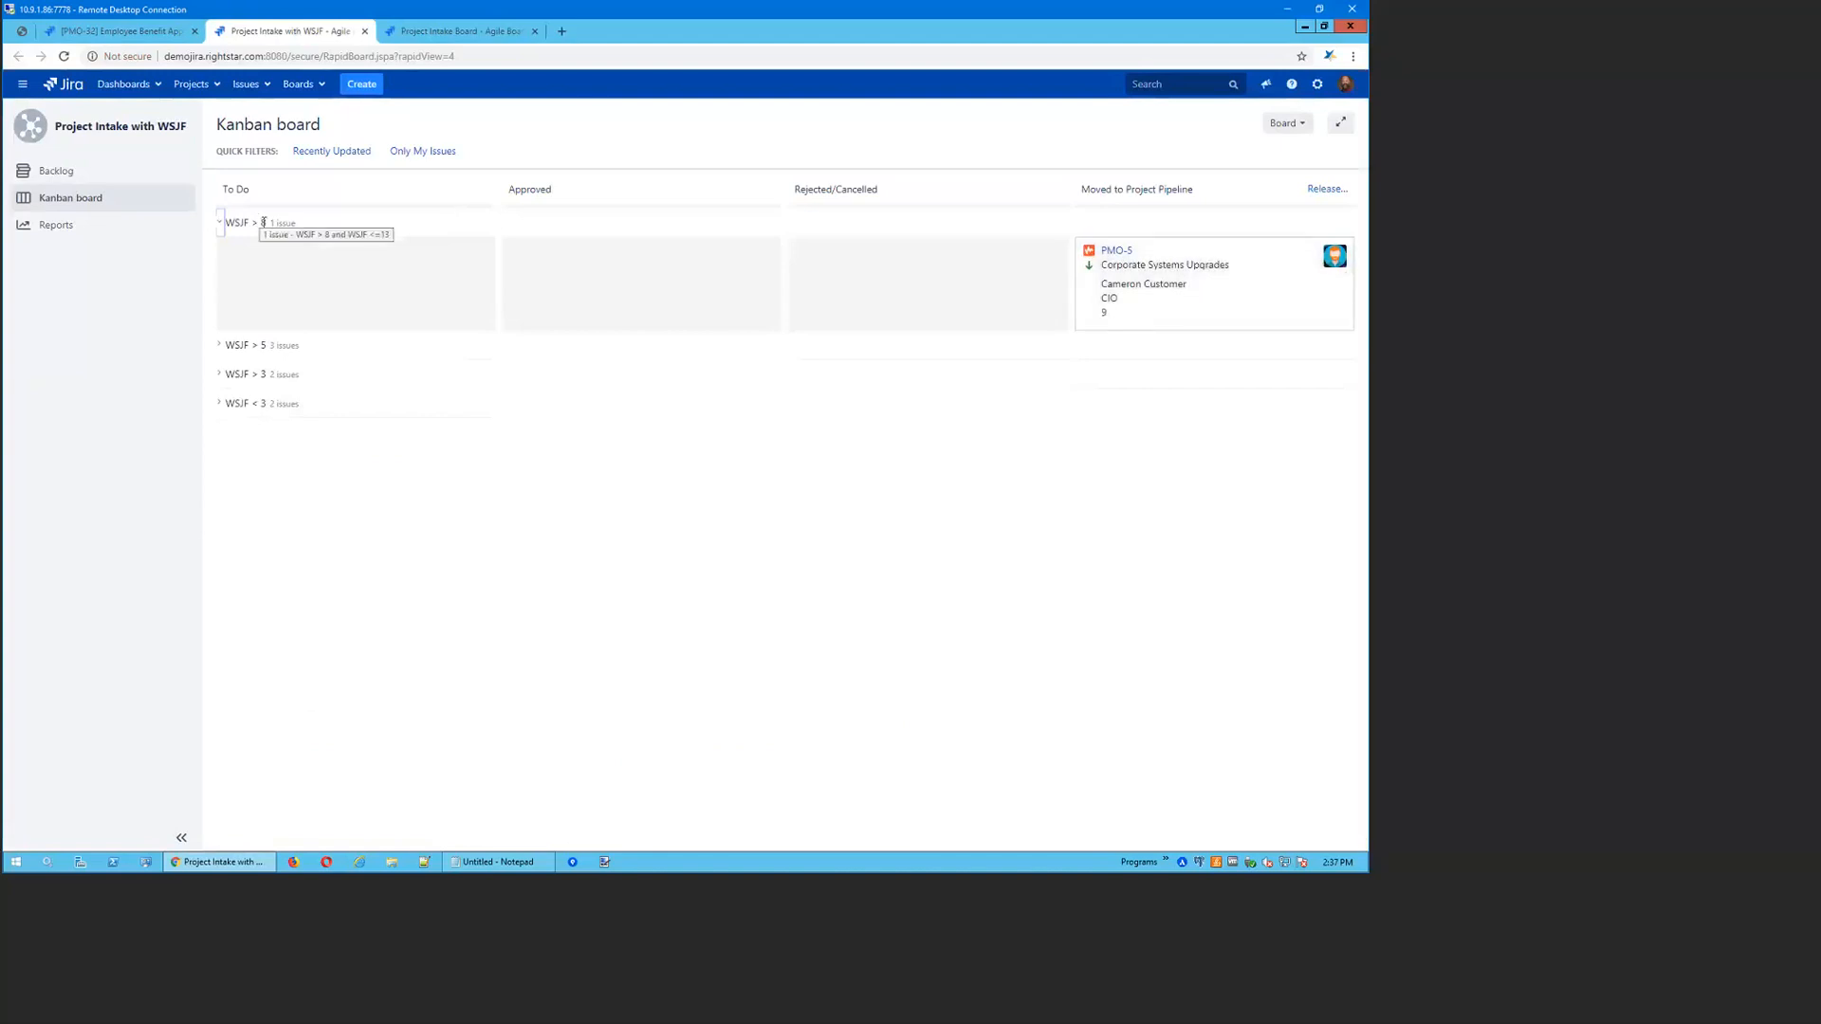
left_click(219, 345)
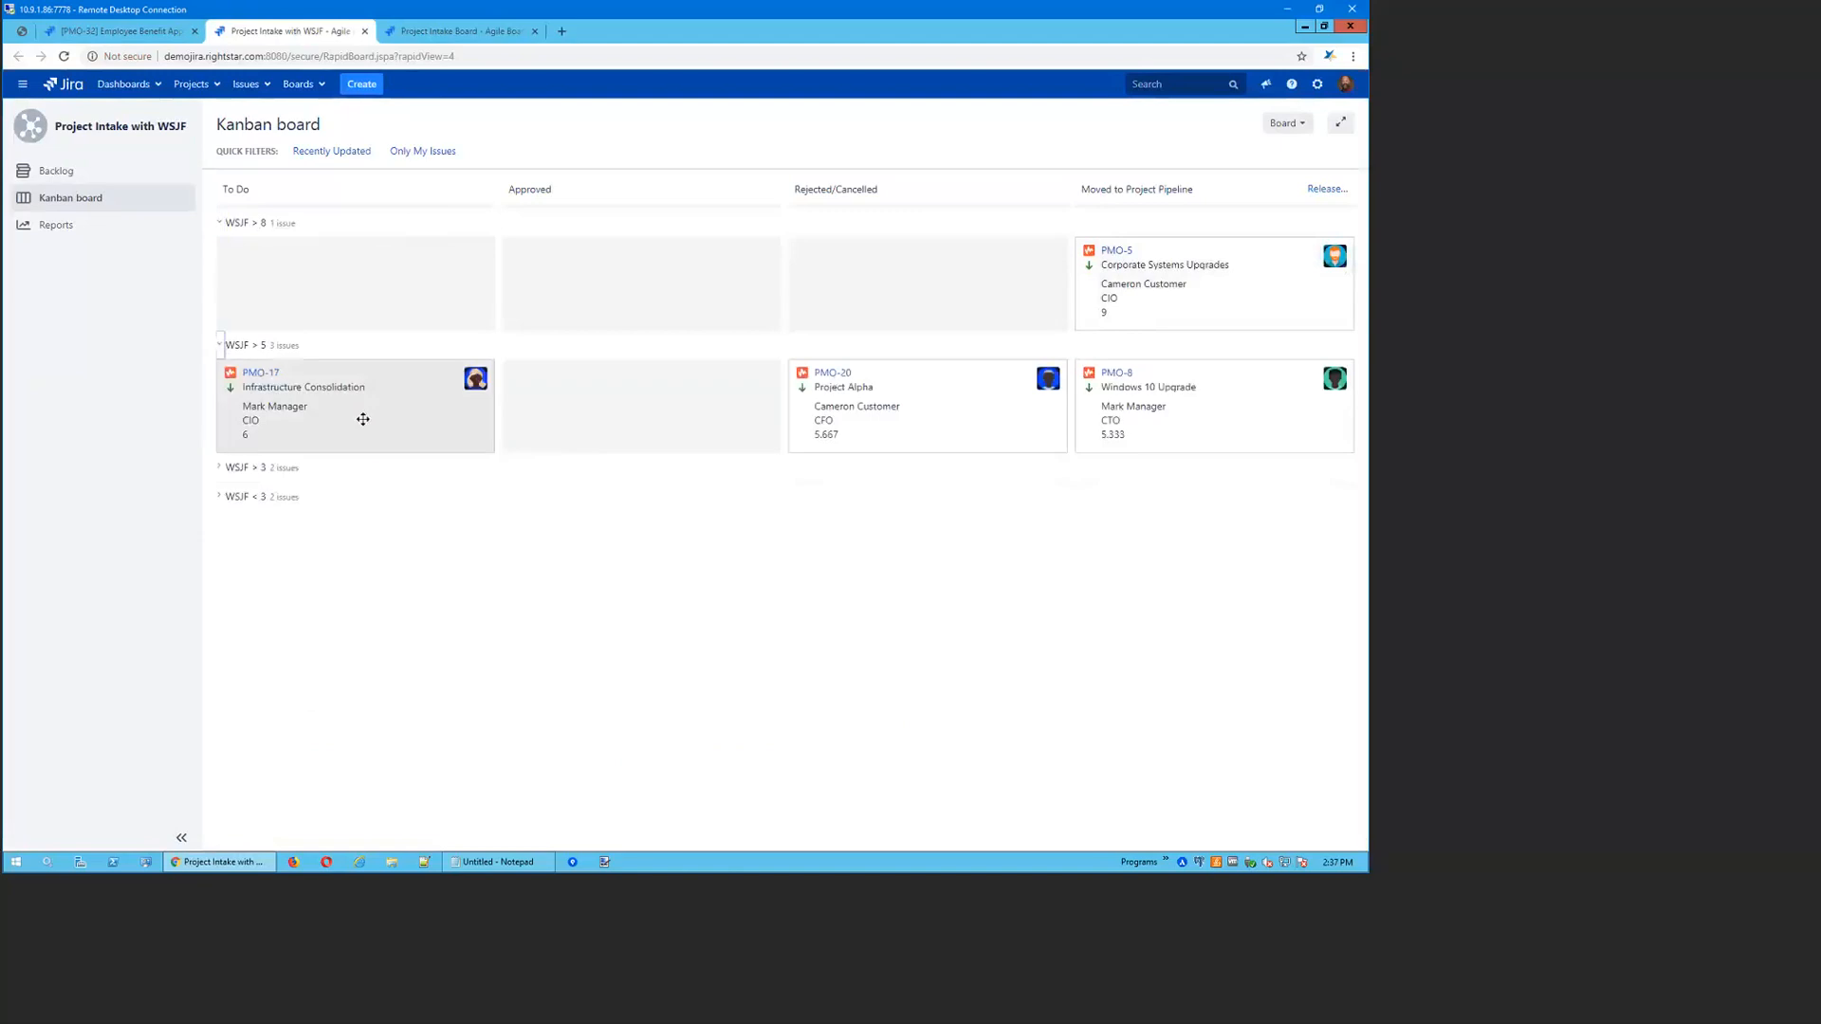
left_click(223, 471)
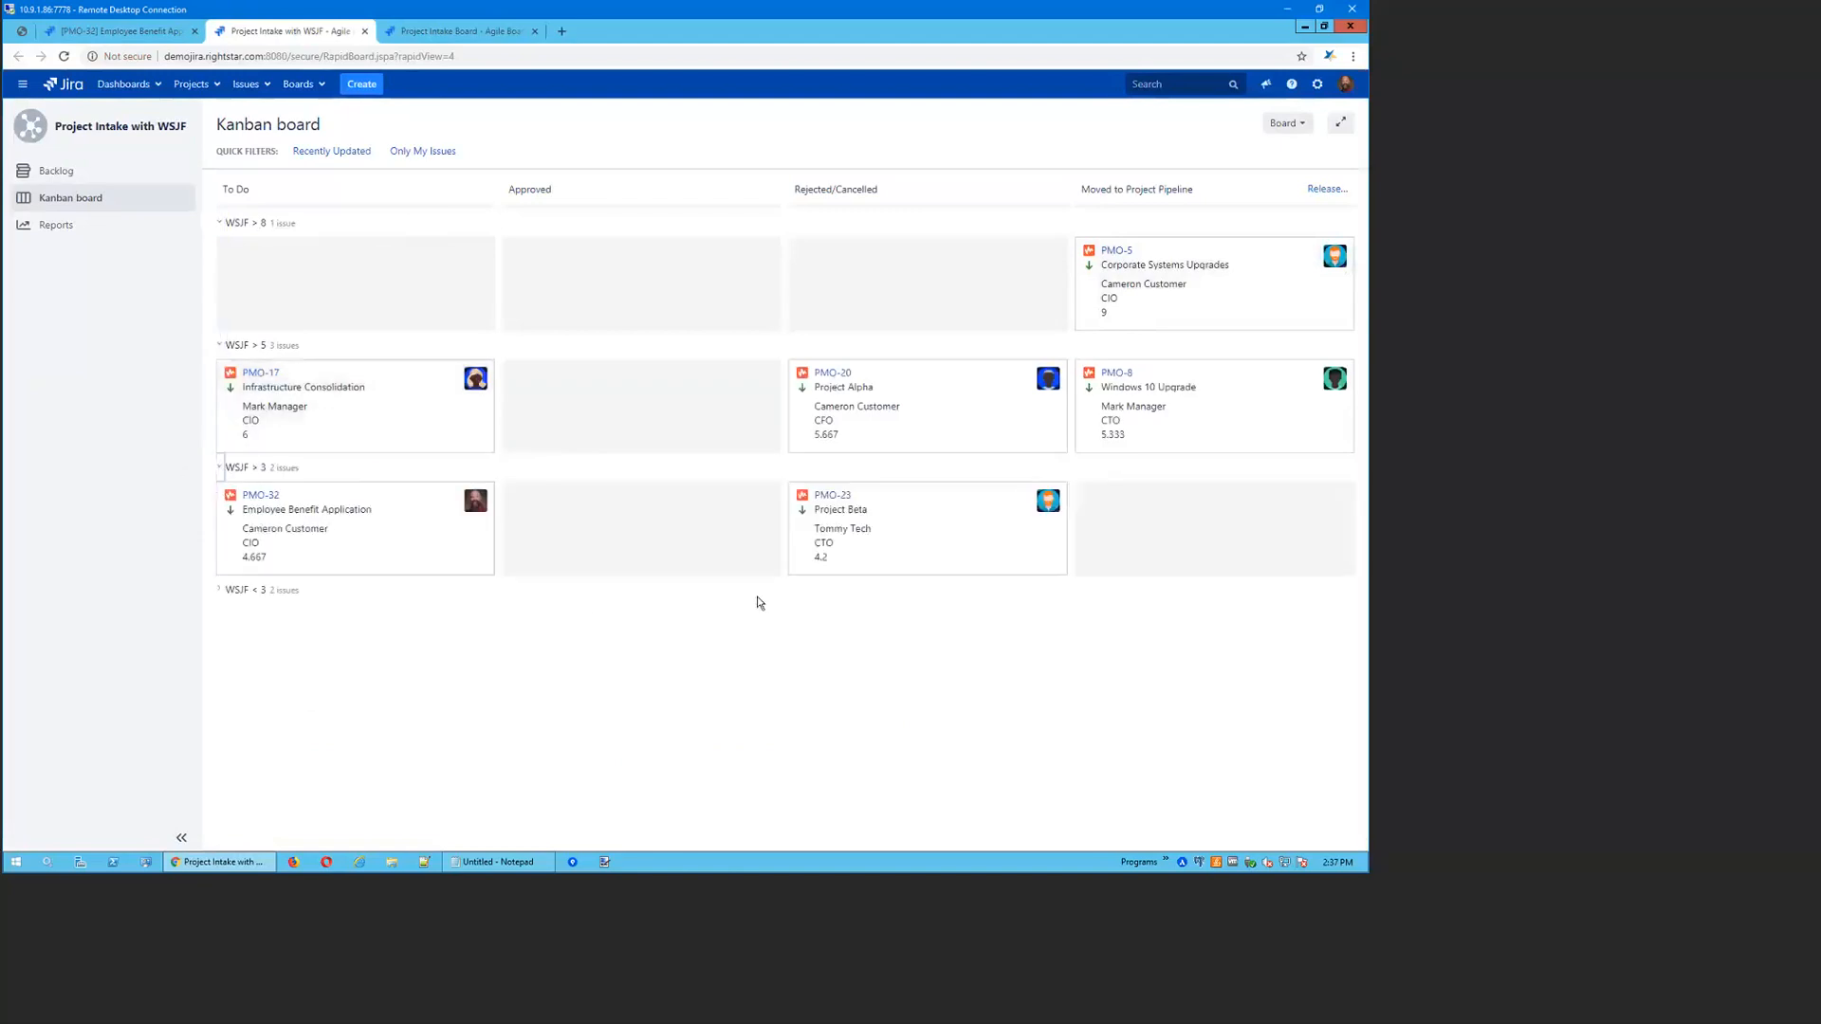
left_click(219, 592)
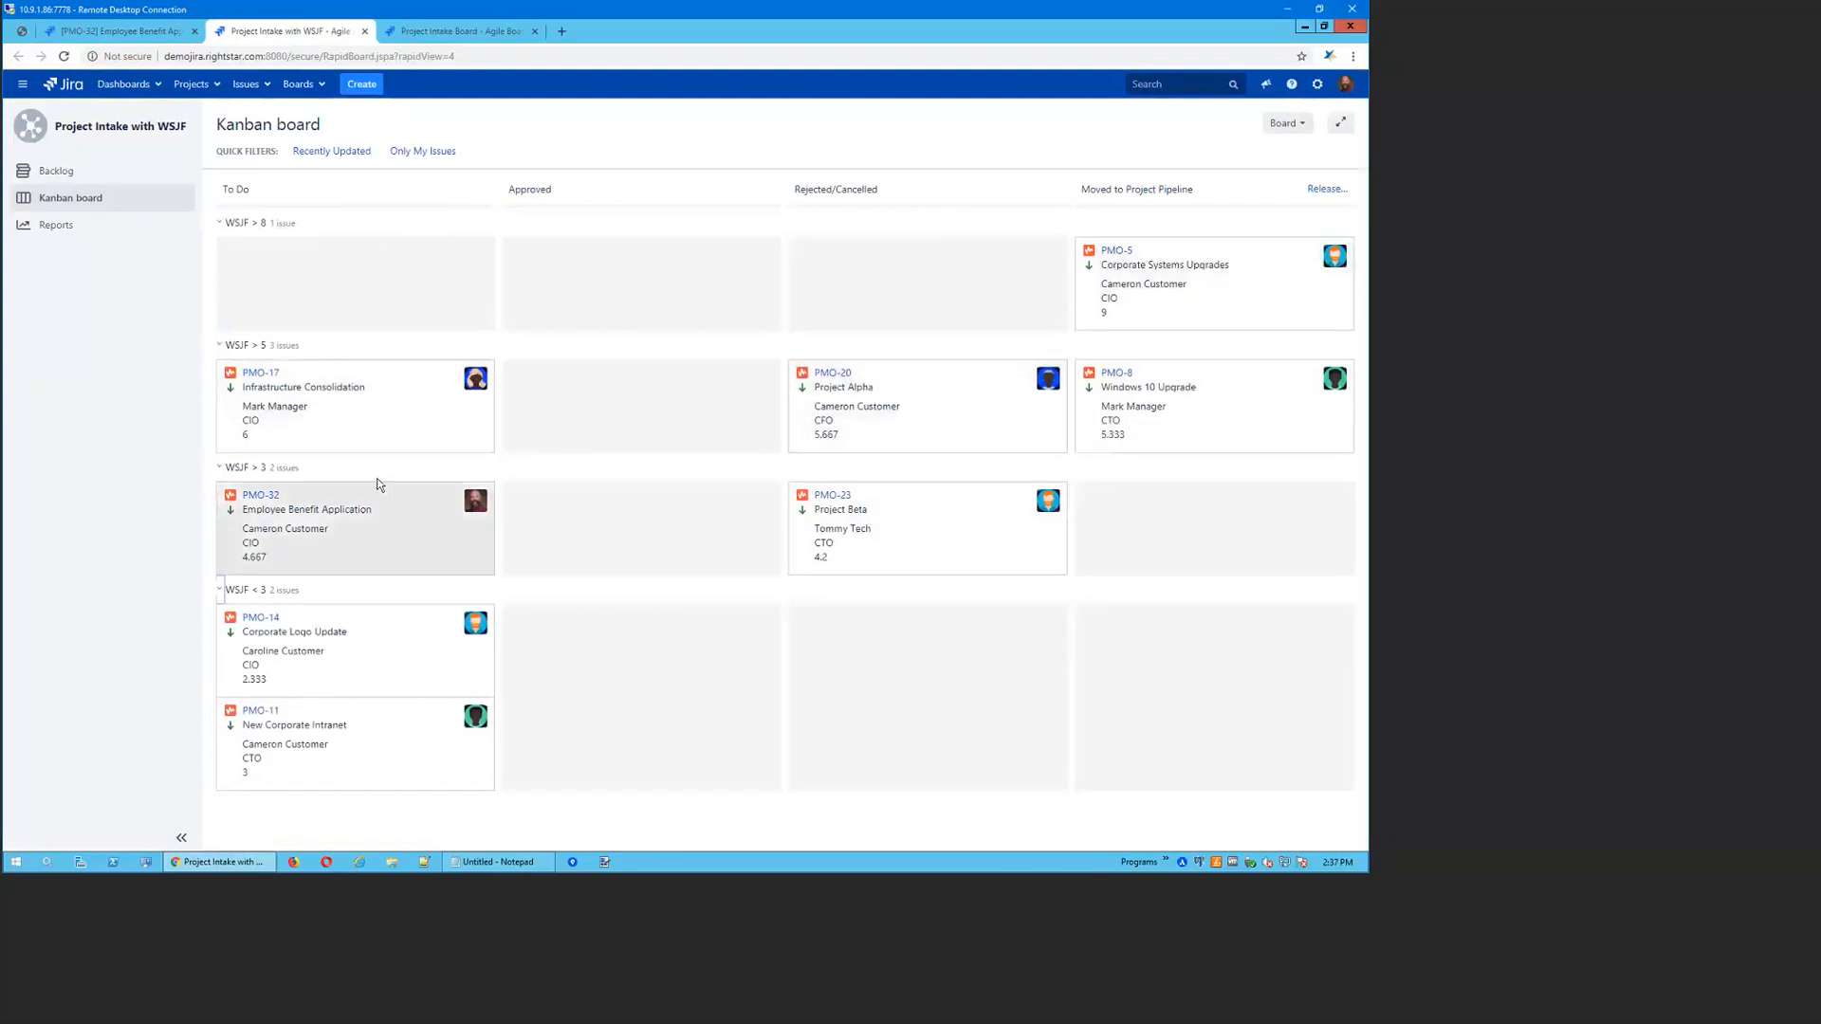
View the Project Intake List Query from the issue's project shortcuts, and close it and the WSJF board to return to the Project Intake Board
left_click(159, 34)
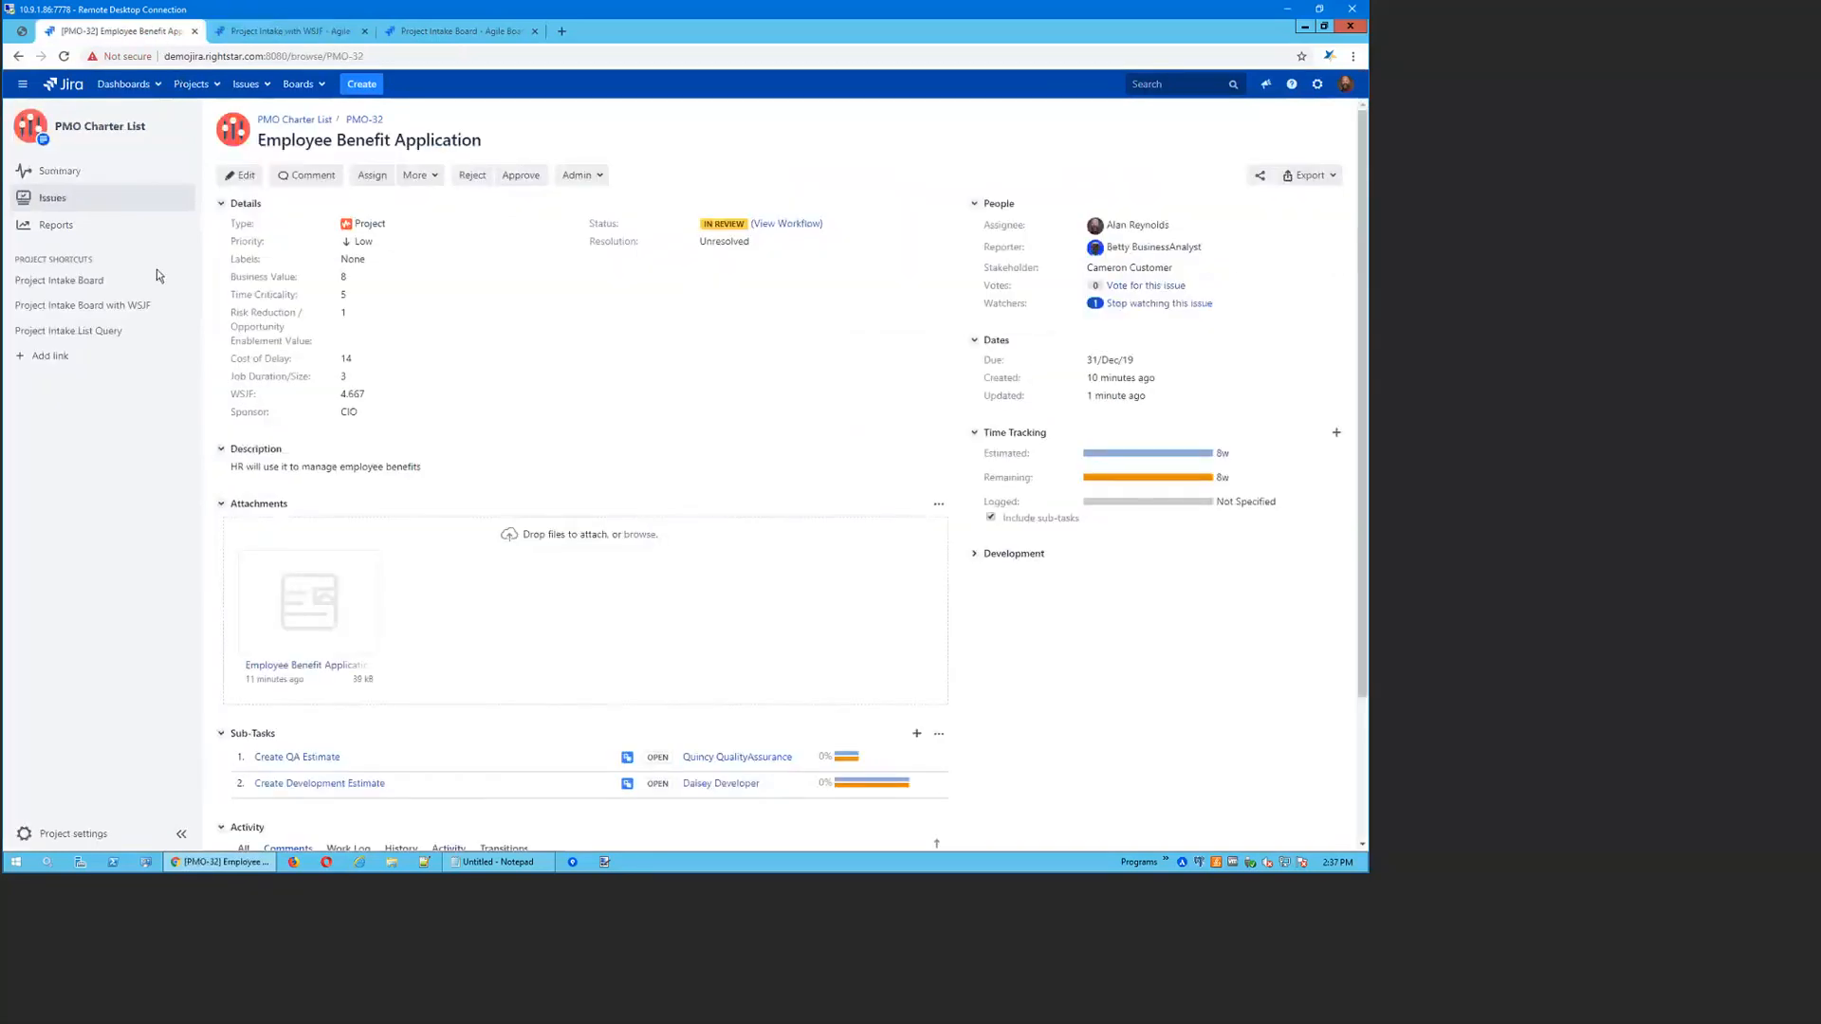
left_click(89, 336)
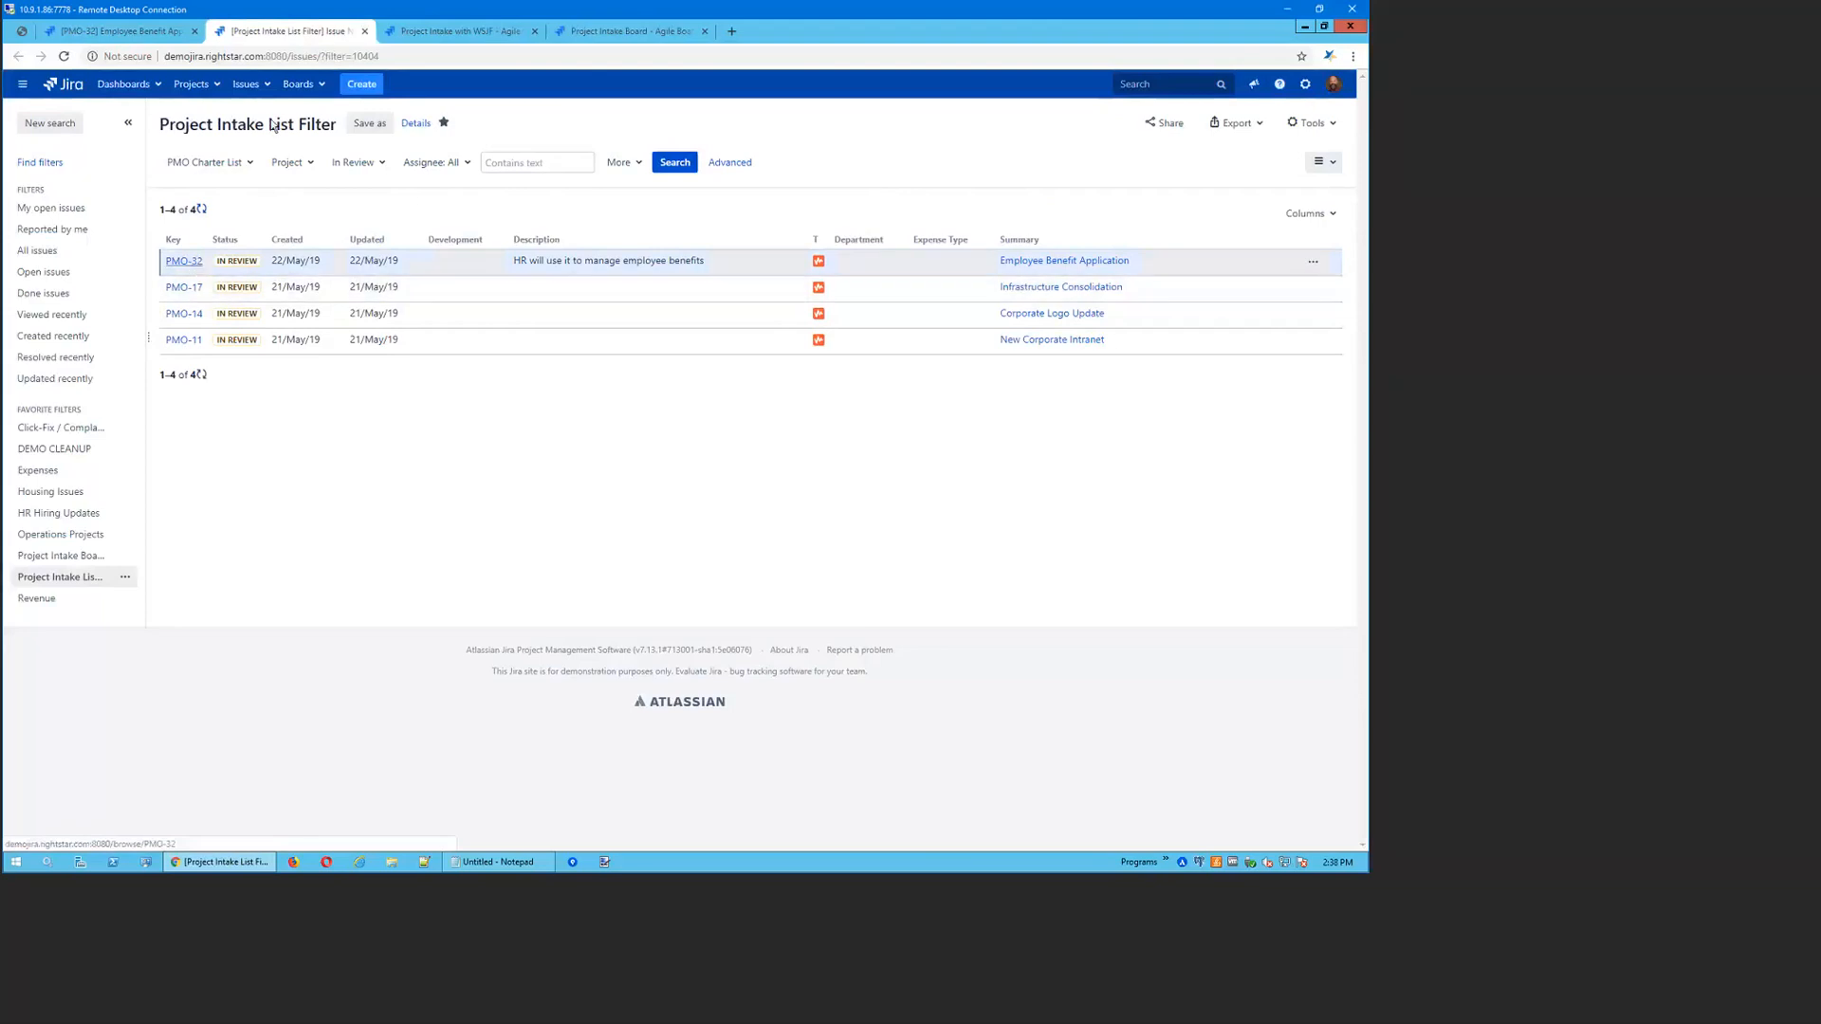
left_click(364, 31)
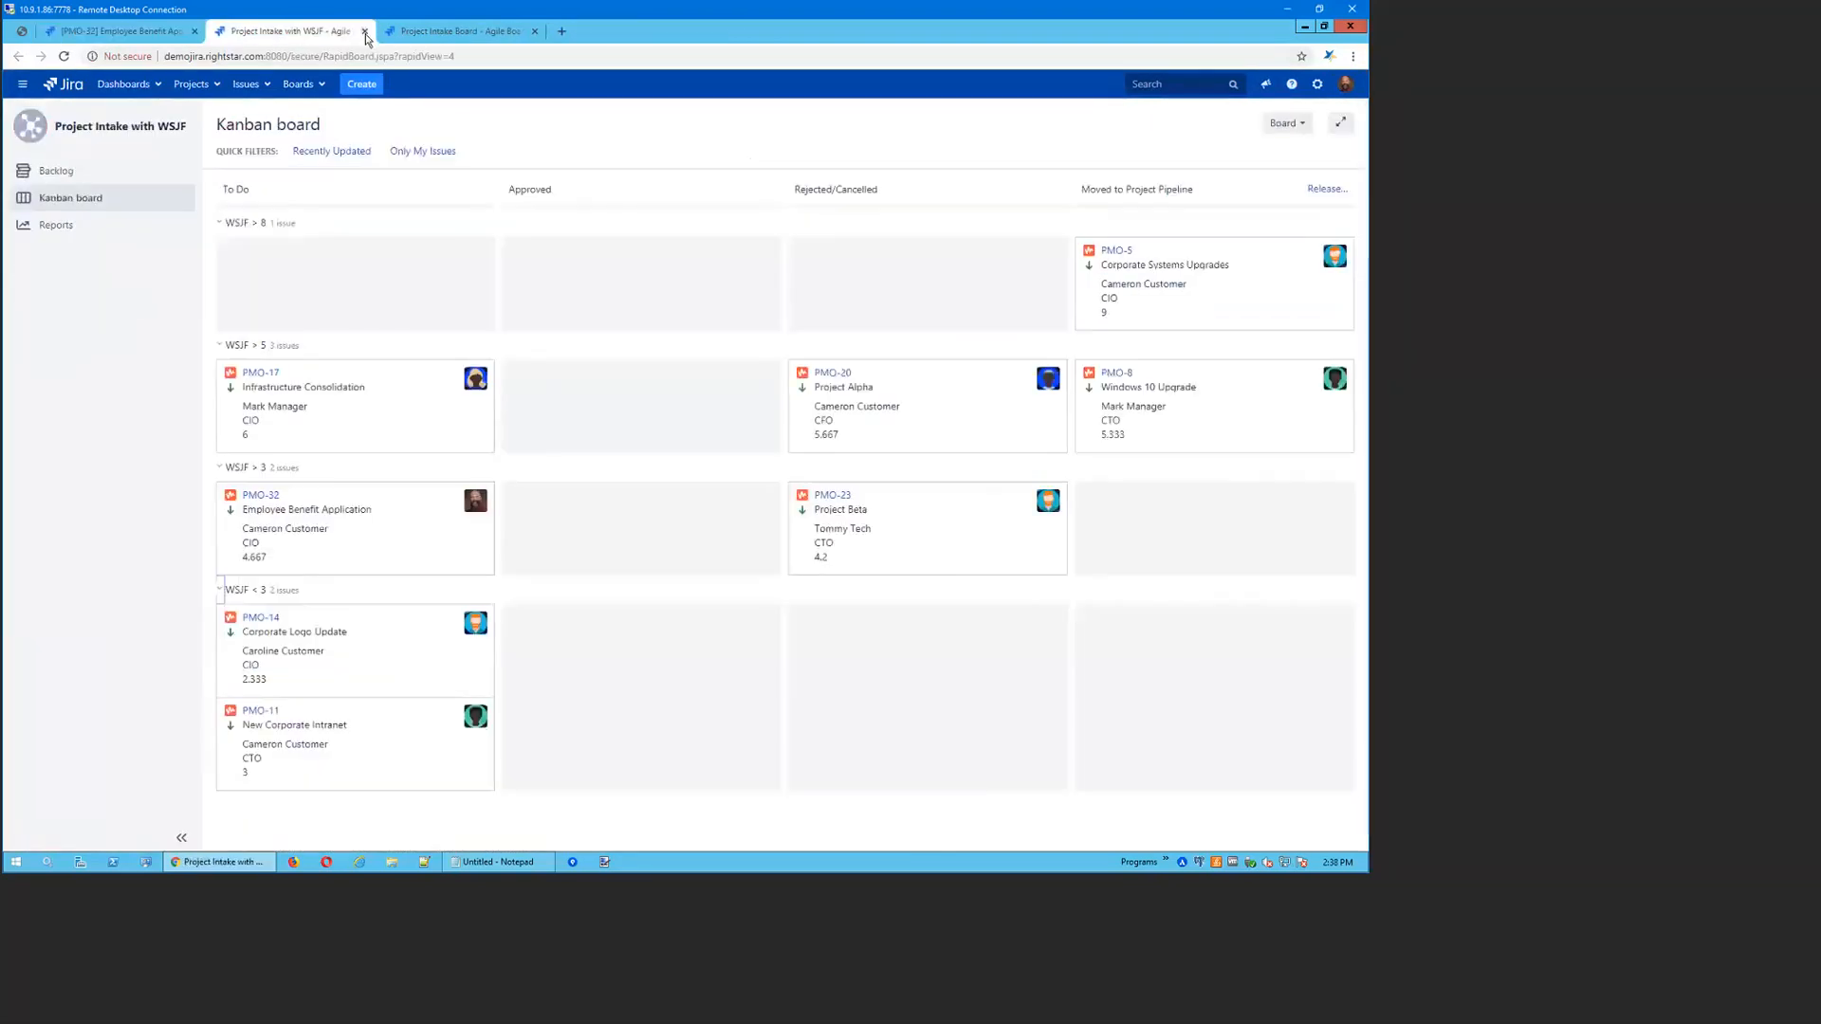
left_click(364, 32)
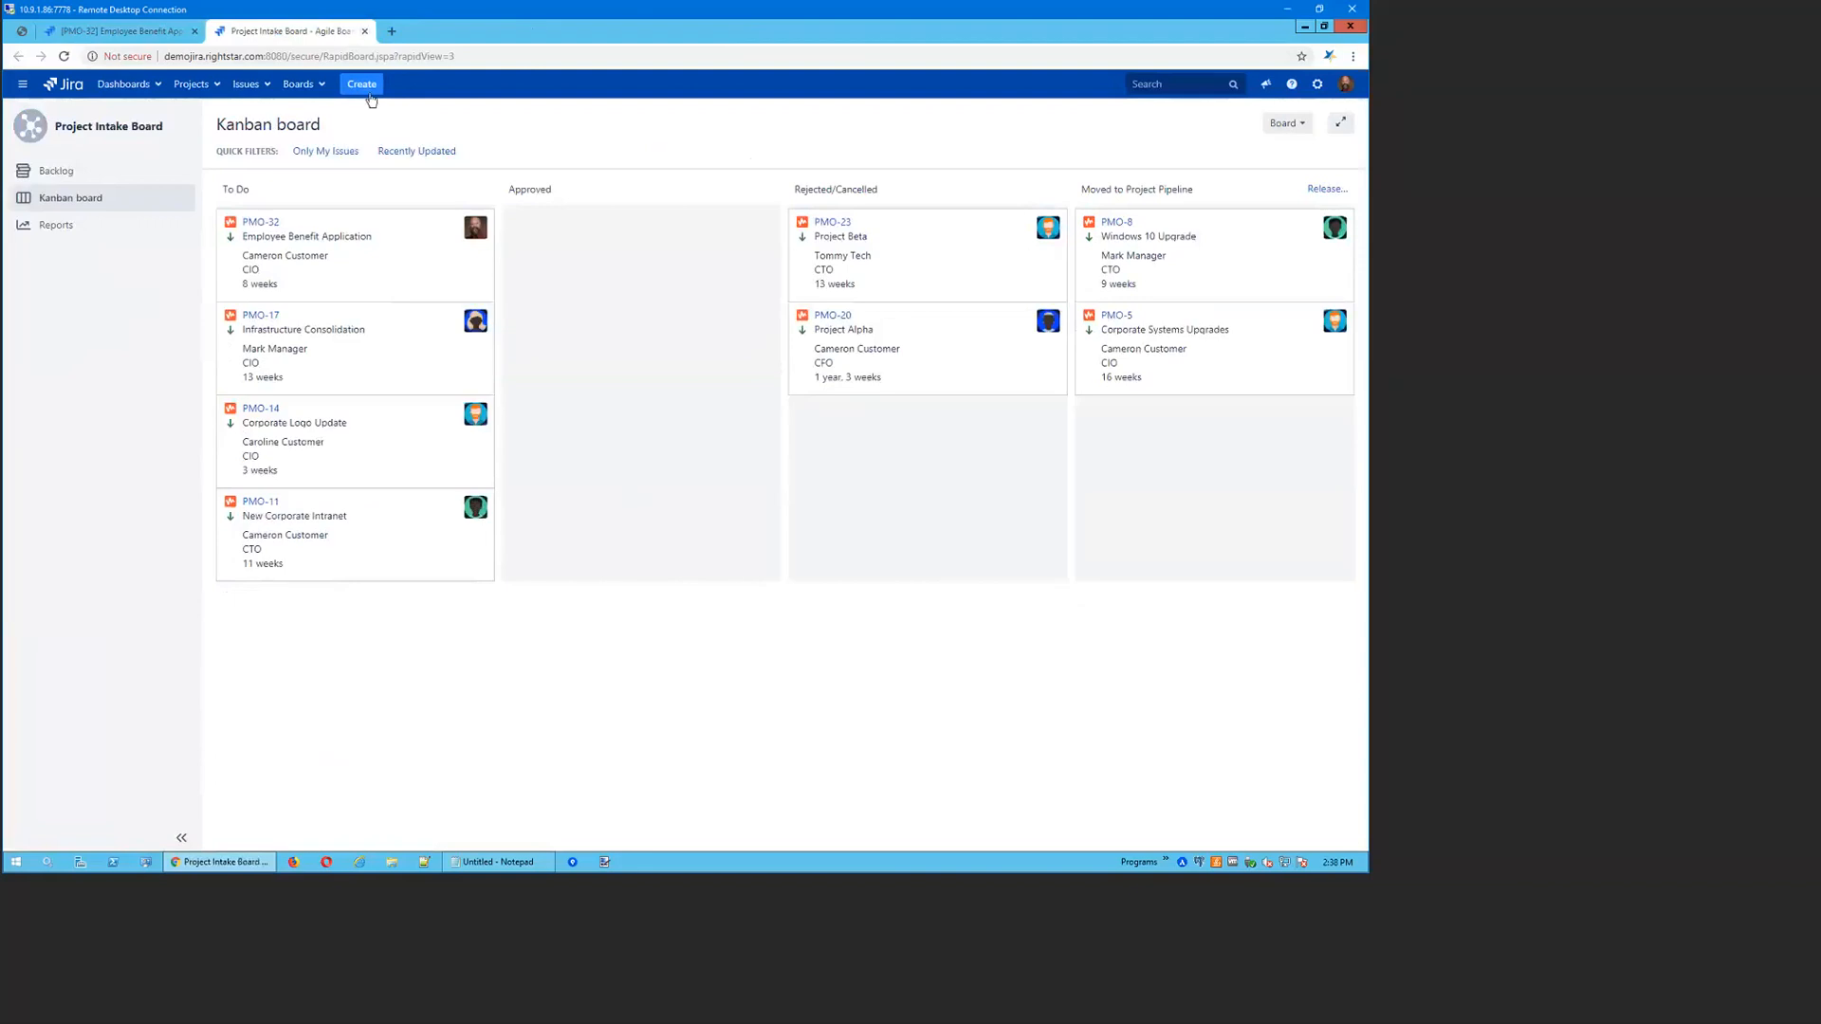
Show the Employee Benefit Application card's details on the Project Intake Board, and view its comments and attachments
left_click(357, 246)
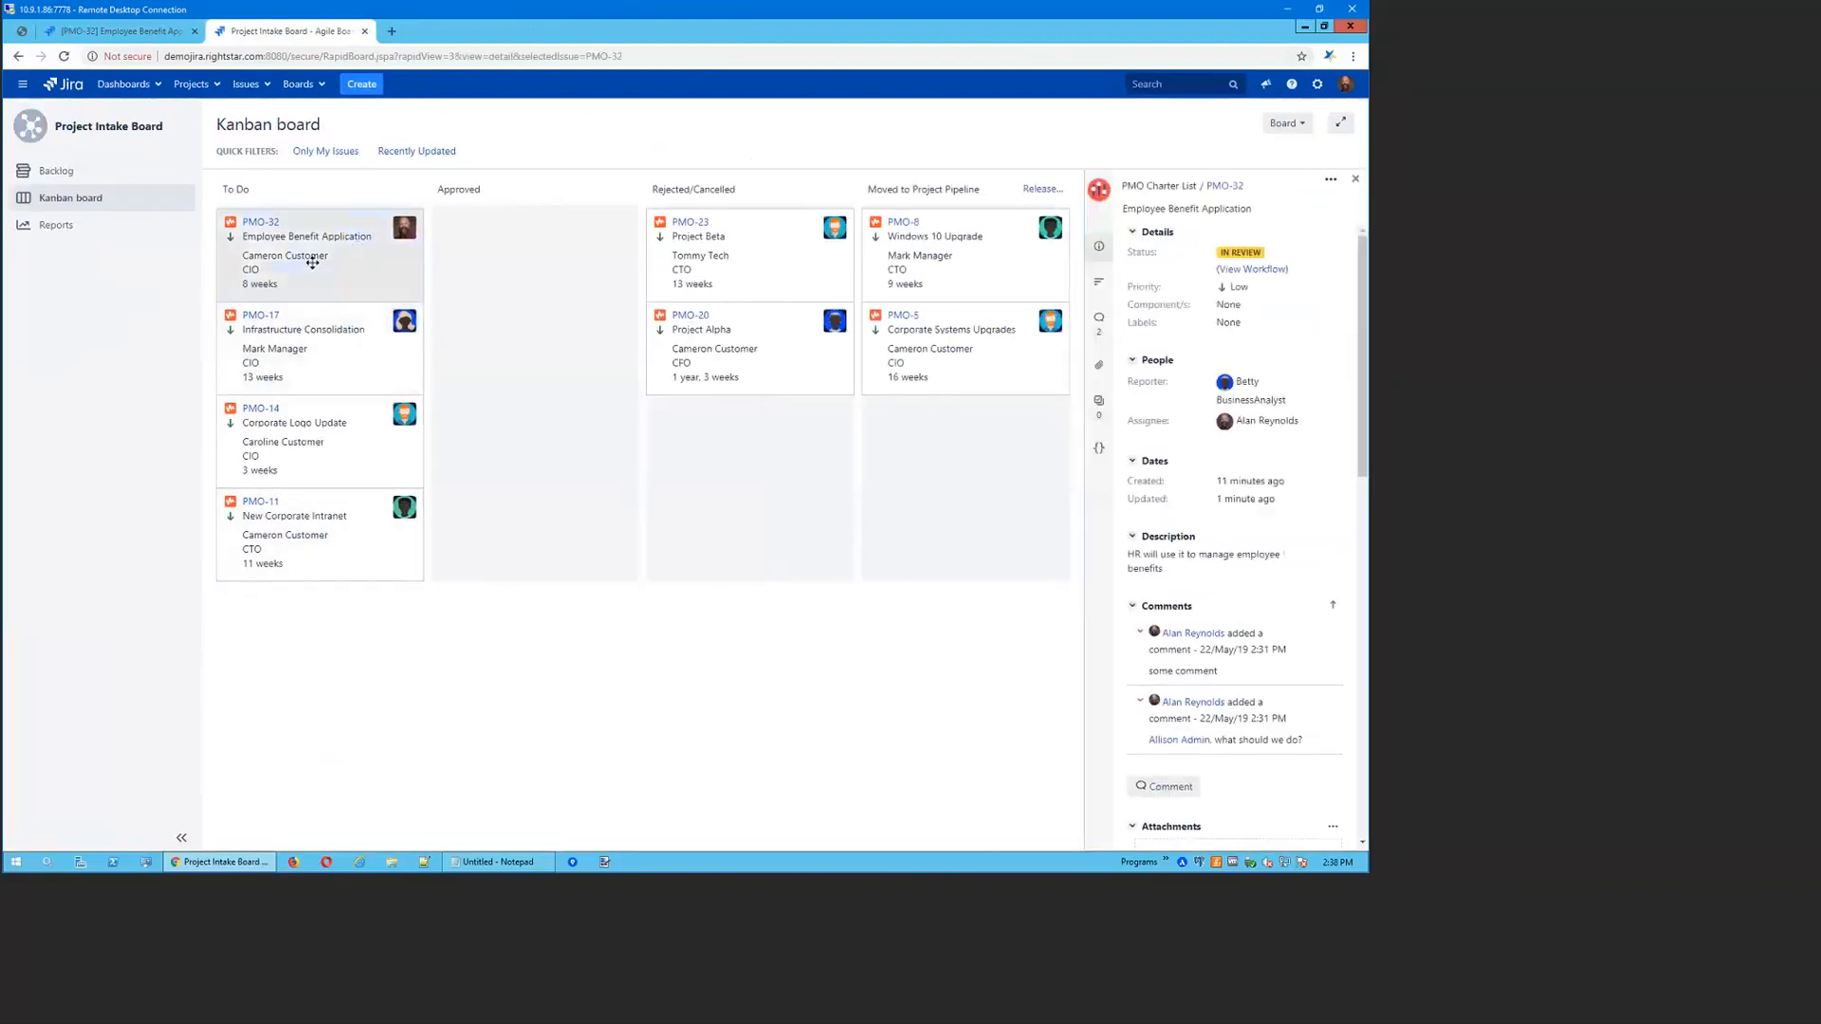
left_click(1100, 316)
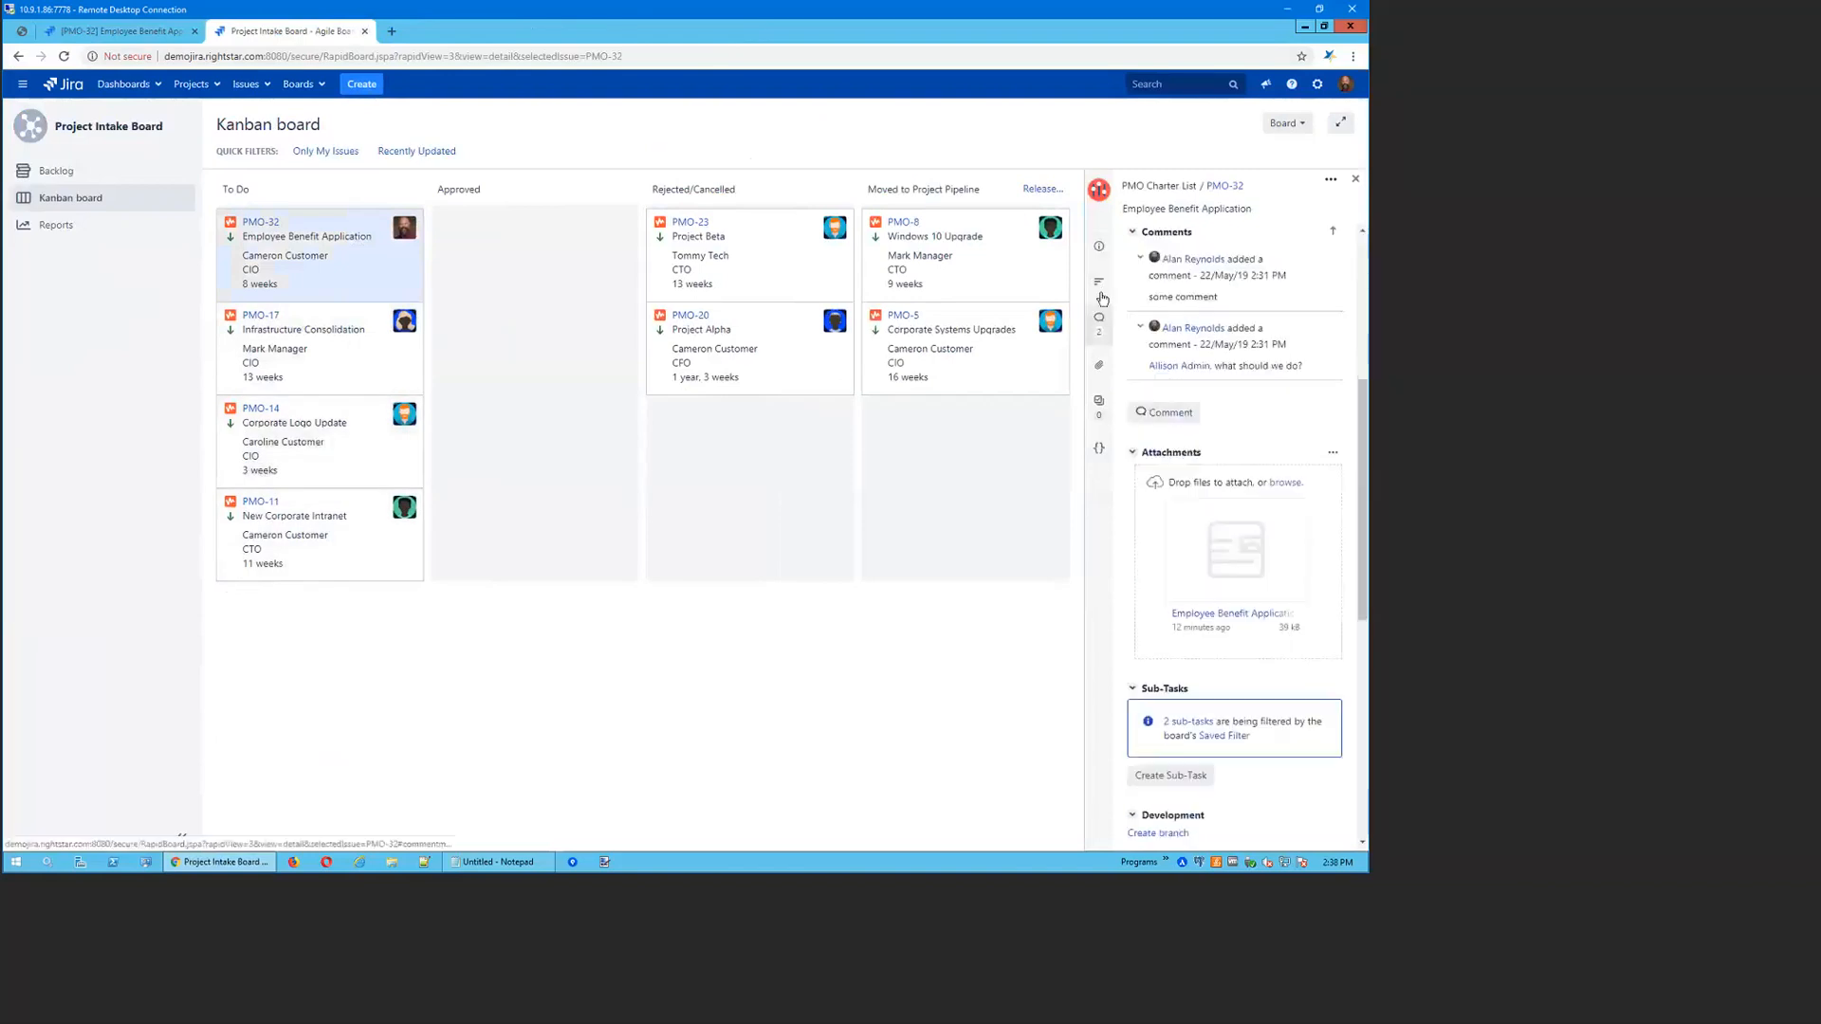
left_click(1099, 366)
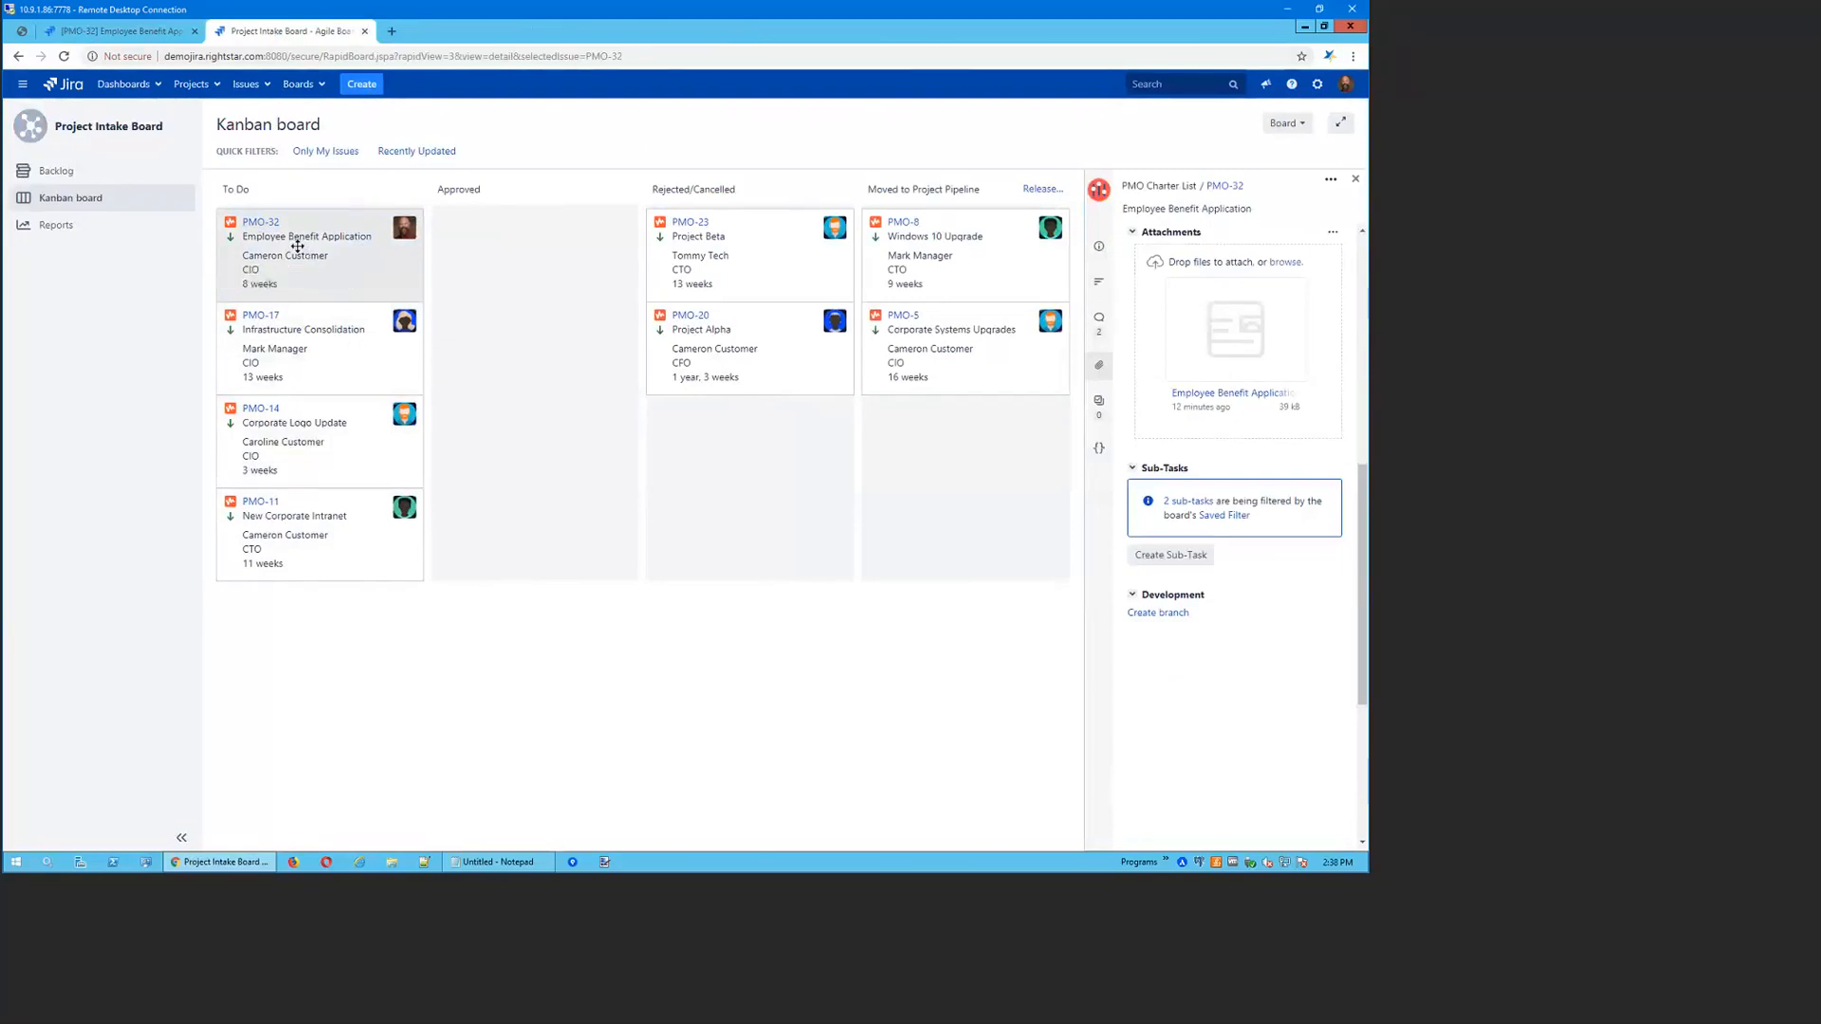
Try to move the Employee Benefit Application card from To Do to Rejected/Cancelled, and cancel the rejection
left_click_drag(298, 245, 744, 305)
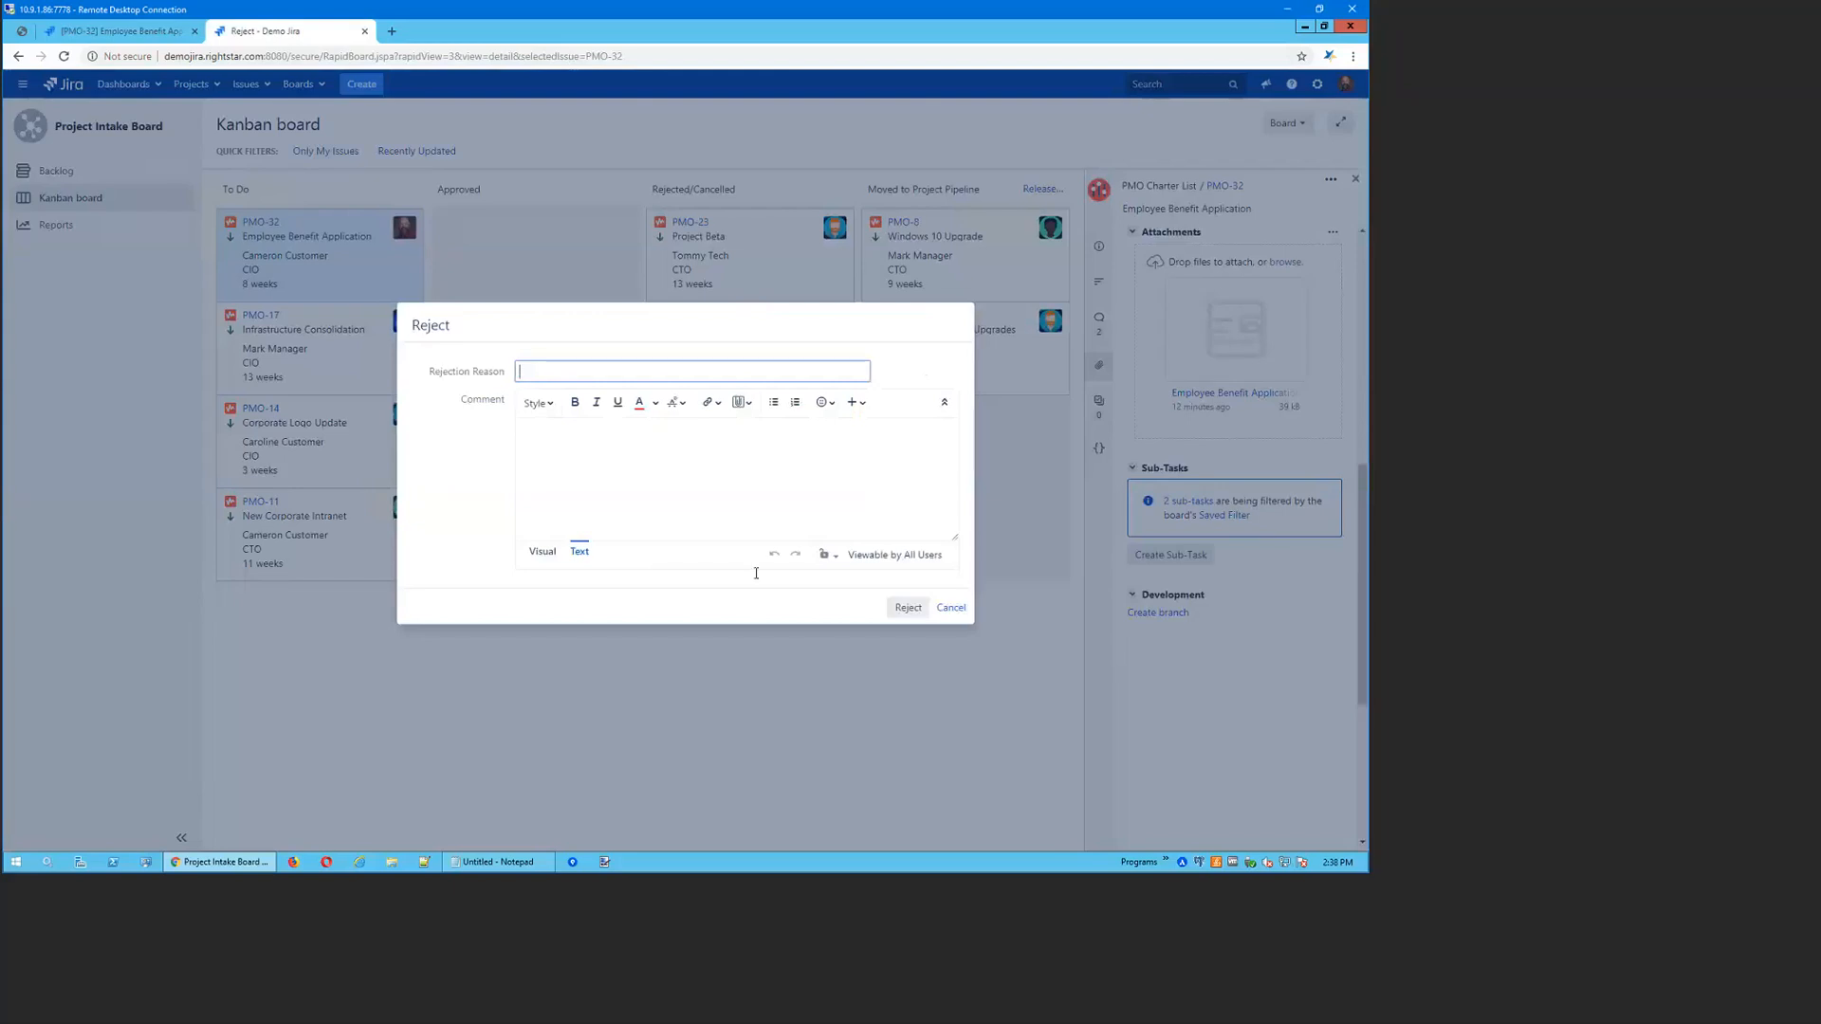
left_click(951, 607)
Move the Employee Benefit Application card to Approved, enter the account code, and confirm the approval
left_click_drag(381, 269, 503, 305)
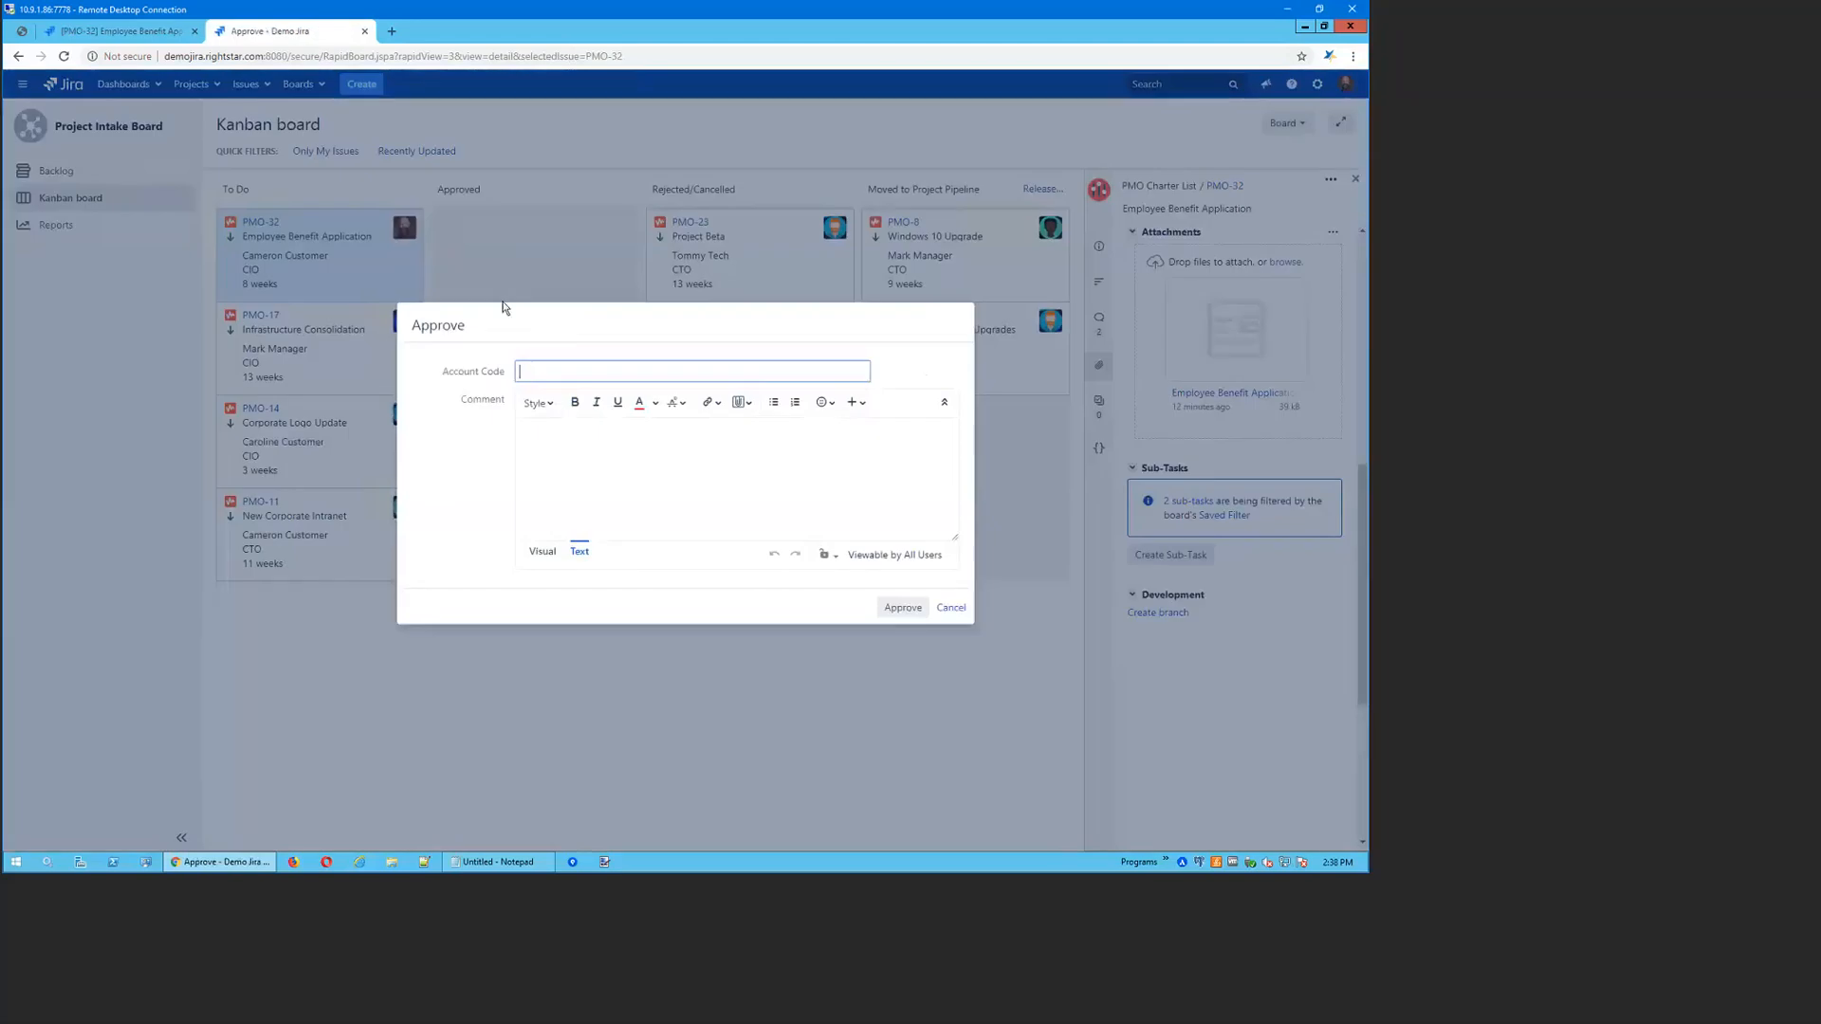
left_click(548, 371)
left_click(555, 399)
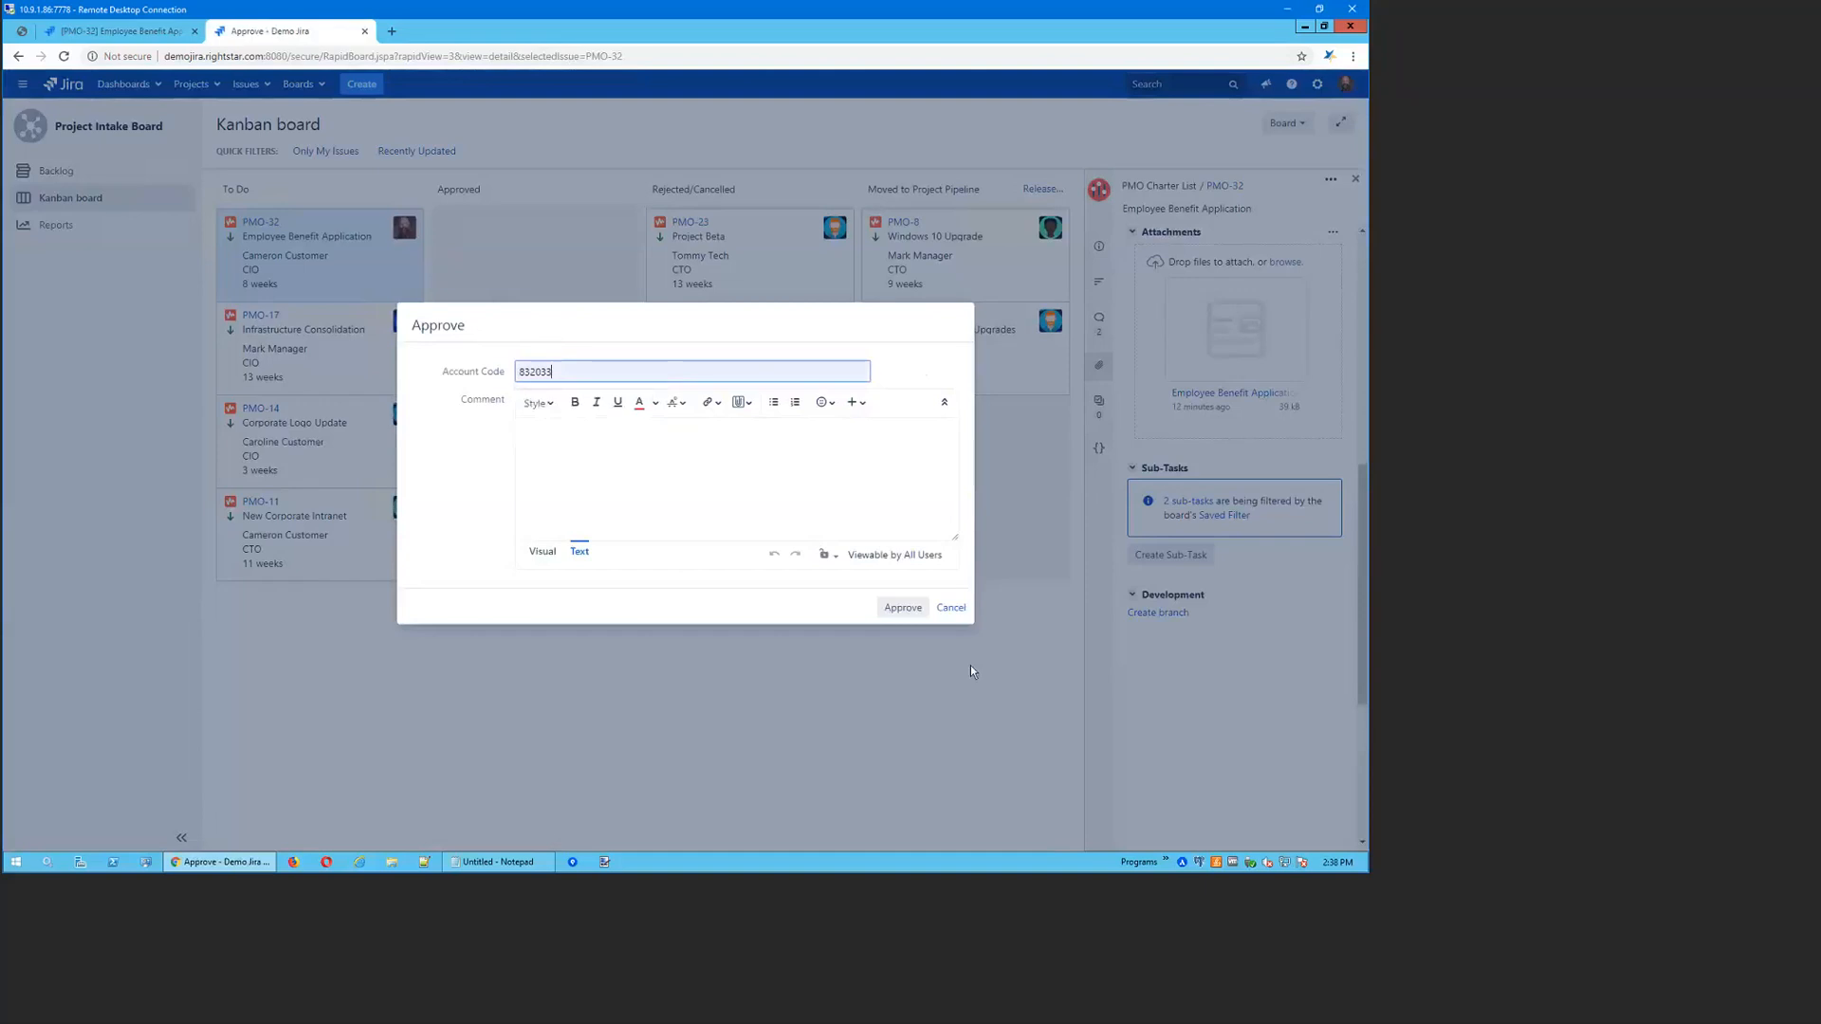
left_click(882, 605)
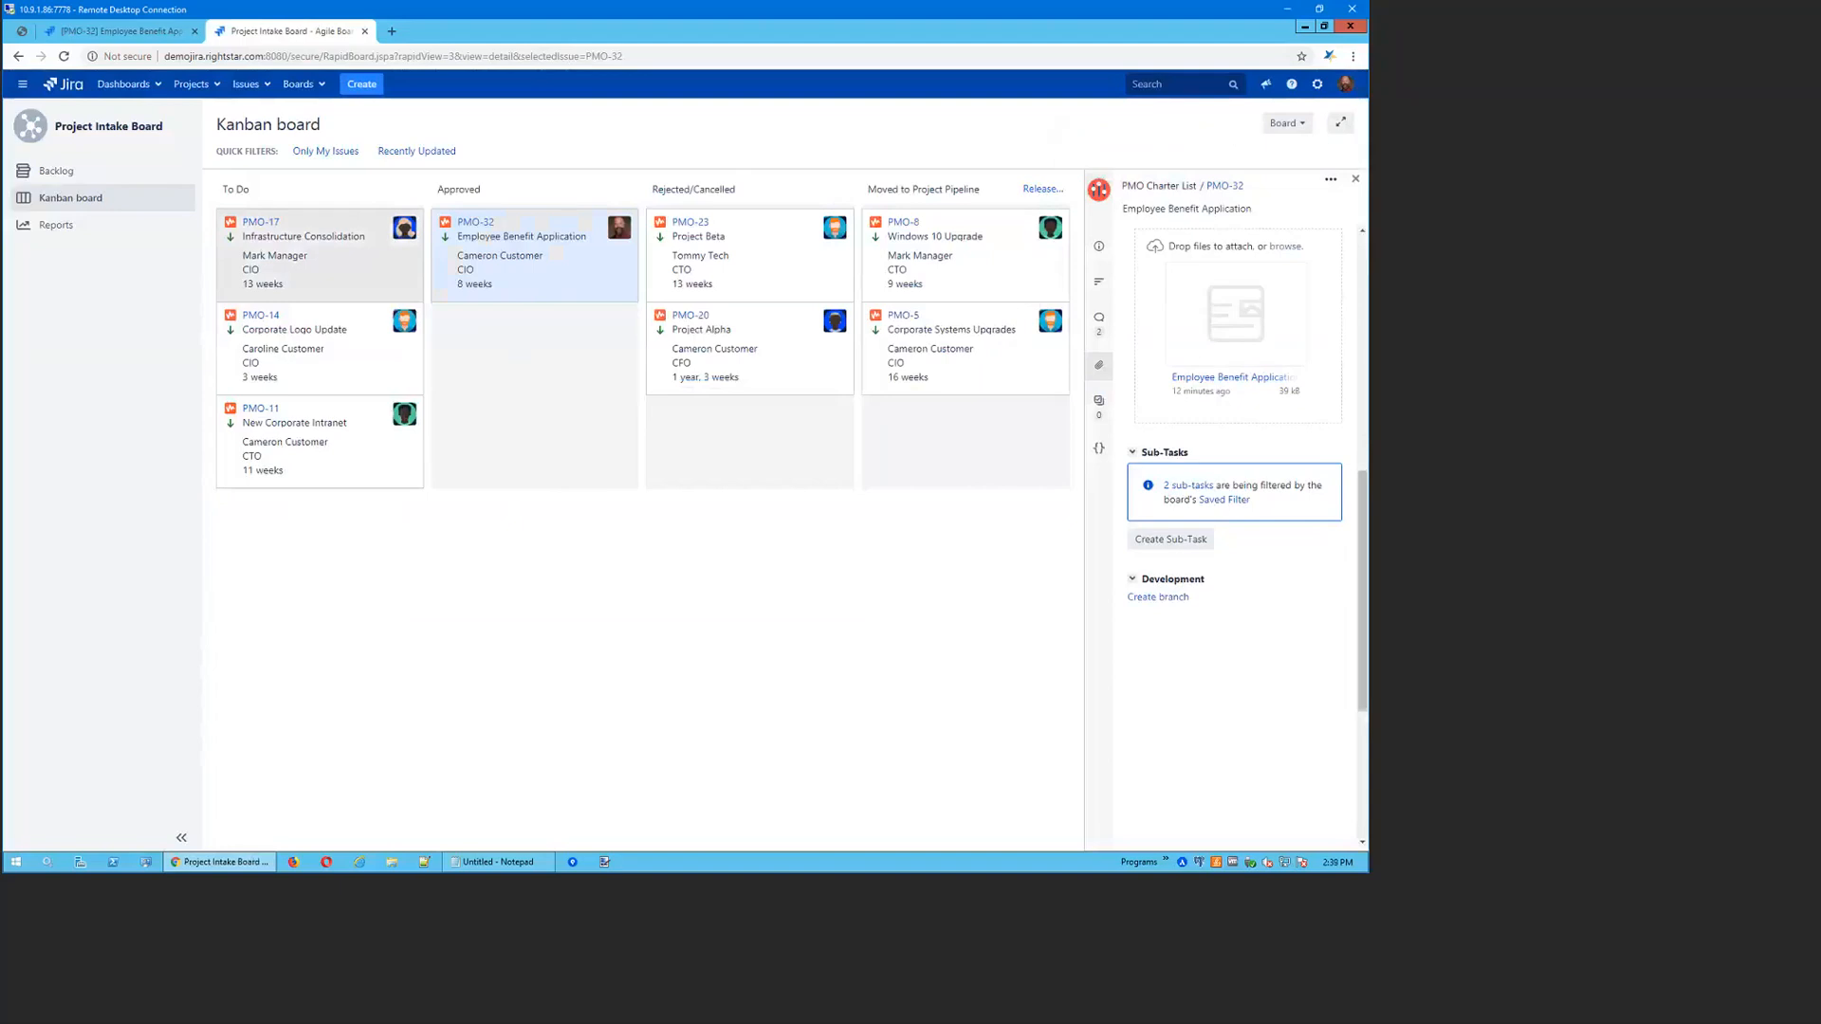
Close the board, refresh the Employee Benefit Application issue, and link it to the Employee Benefit Application (Scrum) Confluence page by its URL
left_click(365, 31)
key("F5")
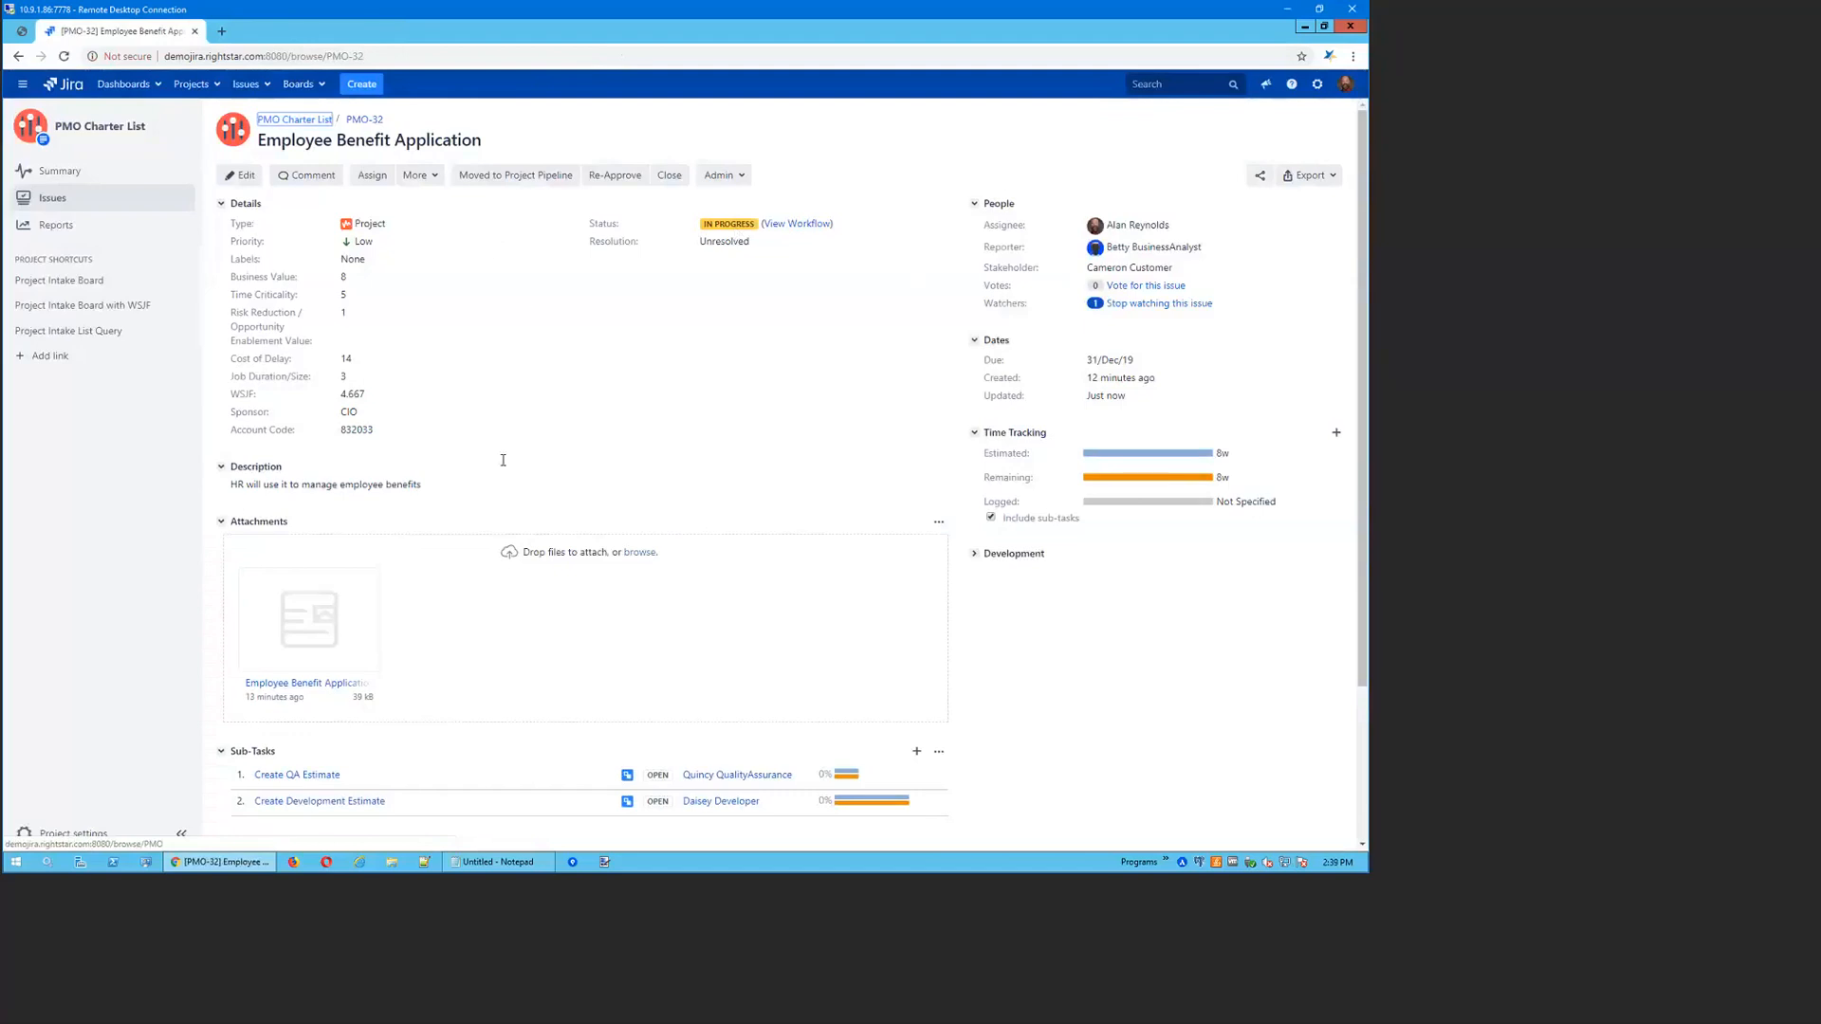
left_click(420, 174)
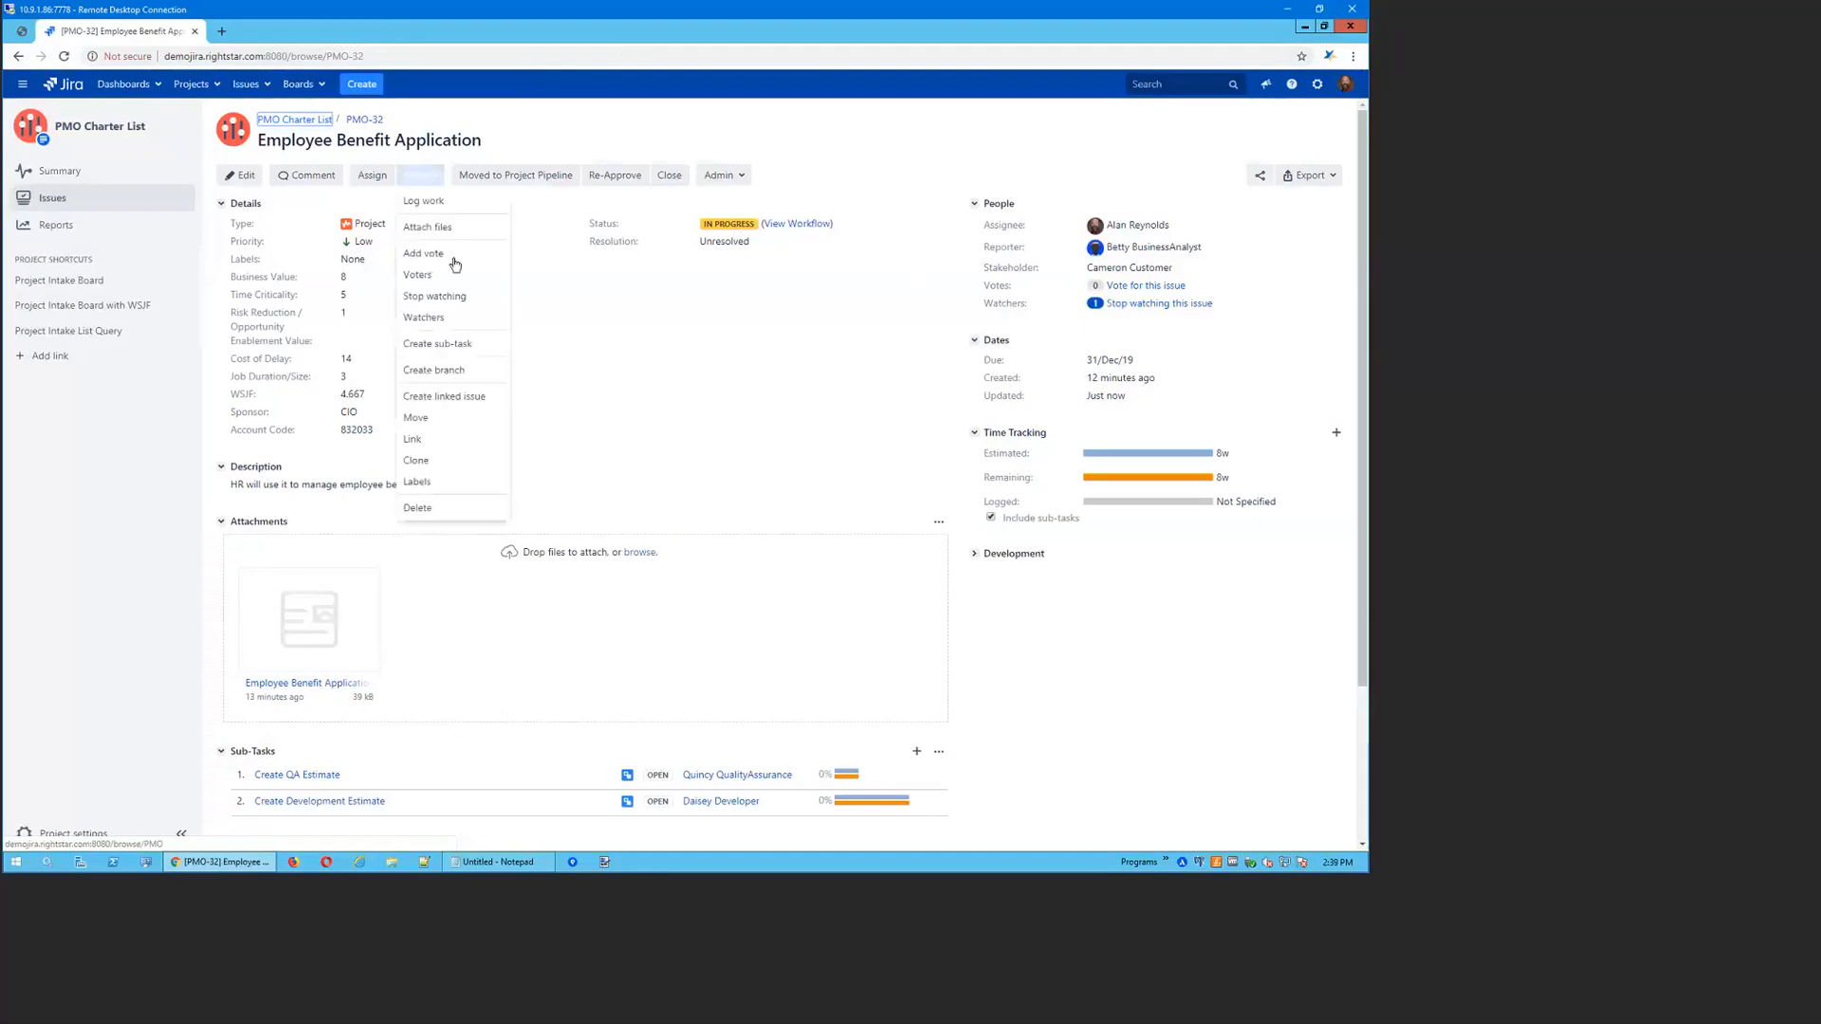
left_click(414, 439)
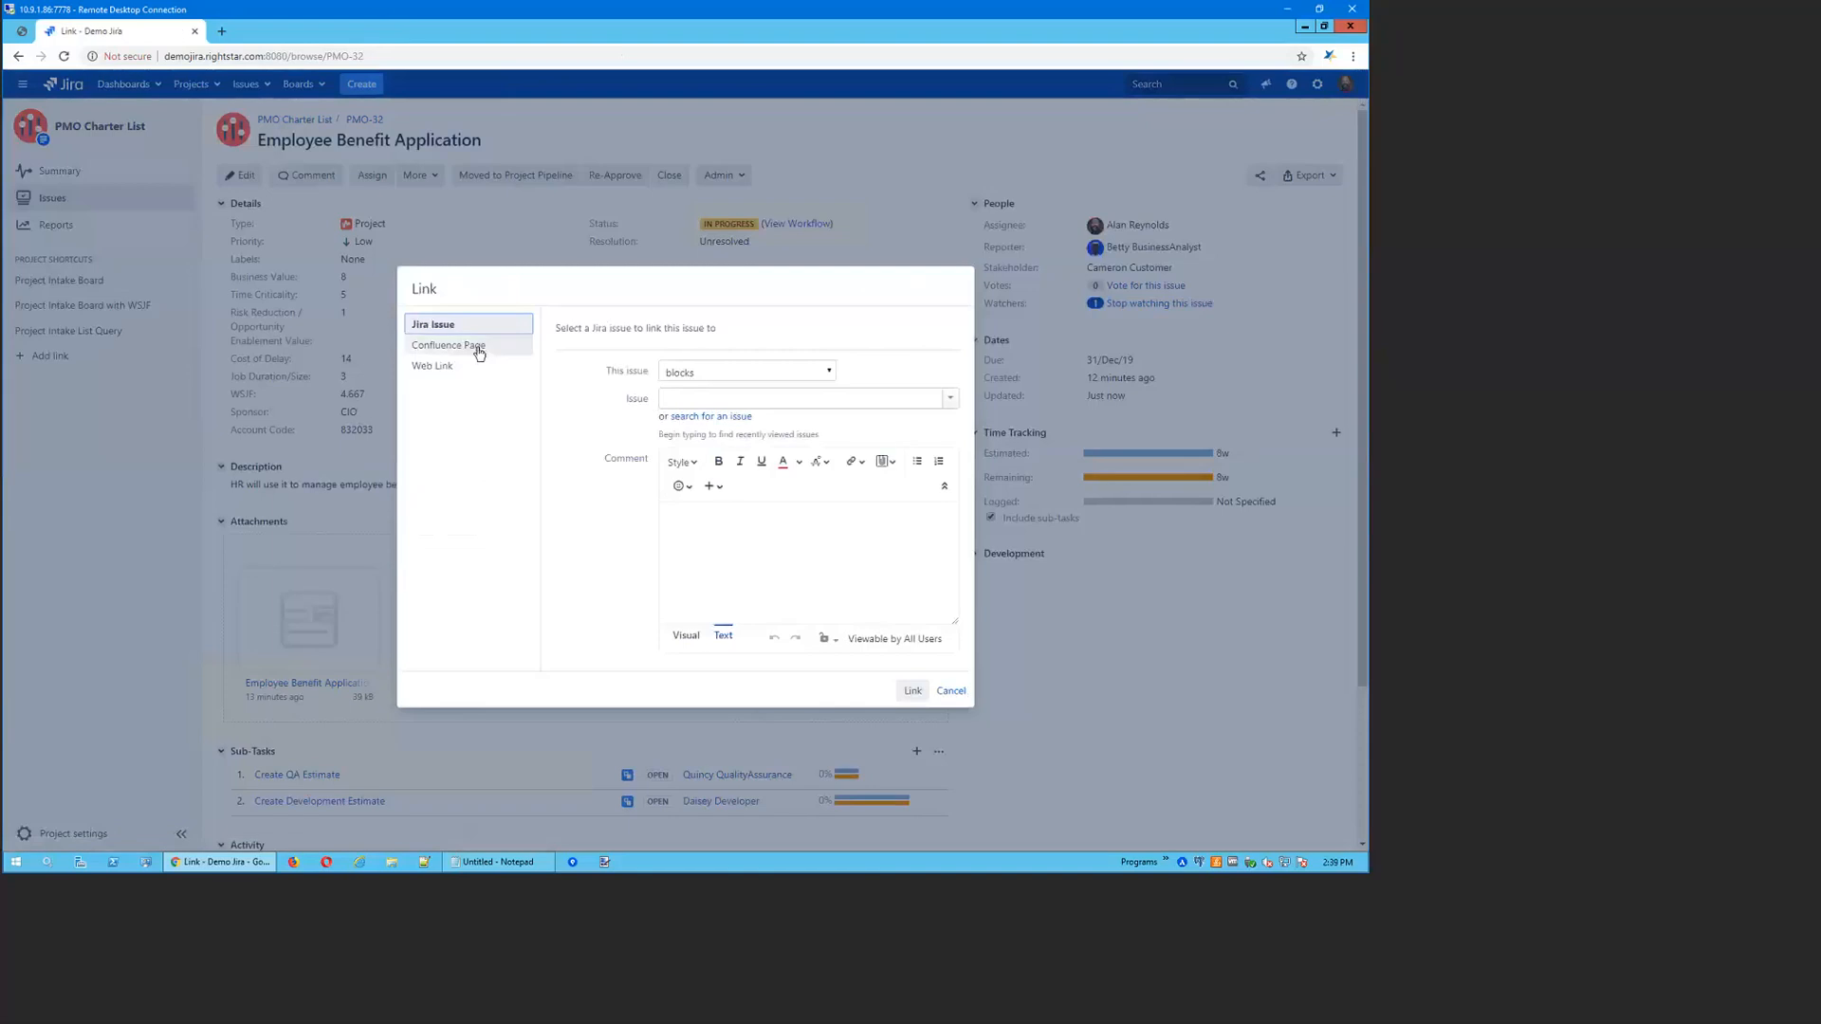
left_click(448, 345)
left_click(709, 379)
left_click(729, 410)
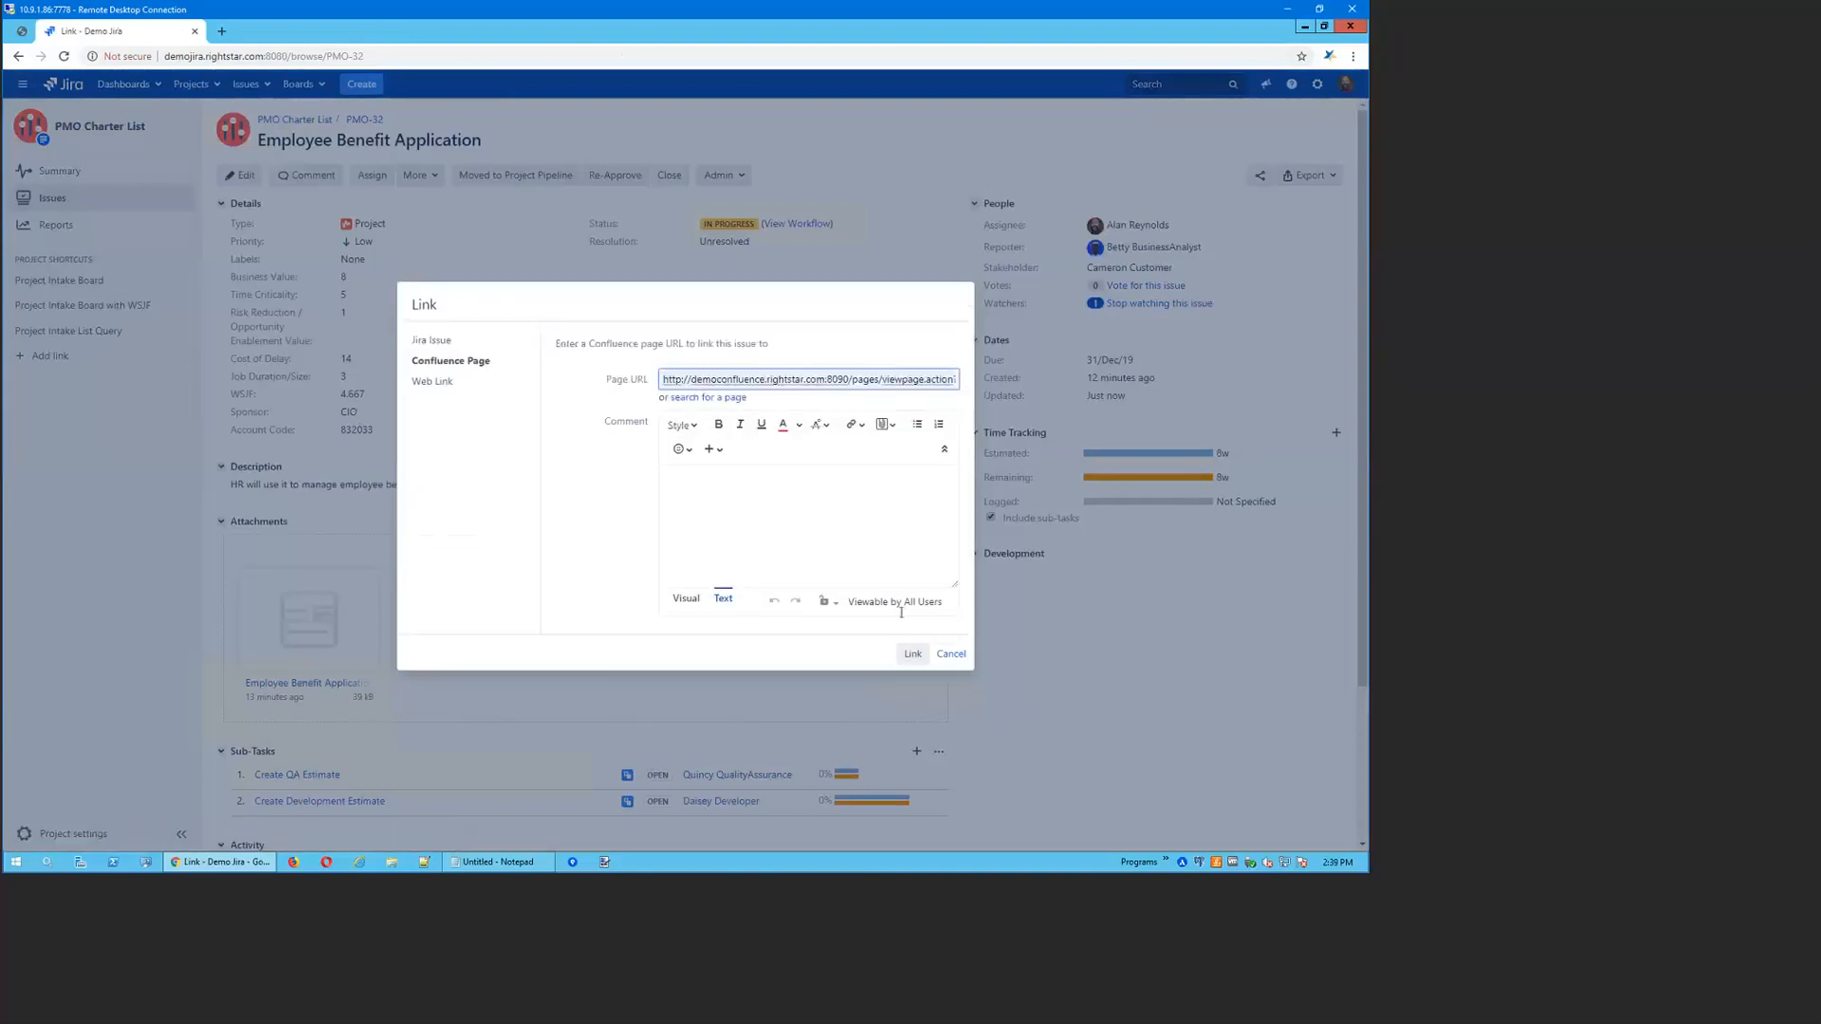
left_click(911, 653)
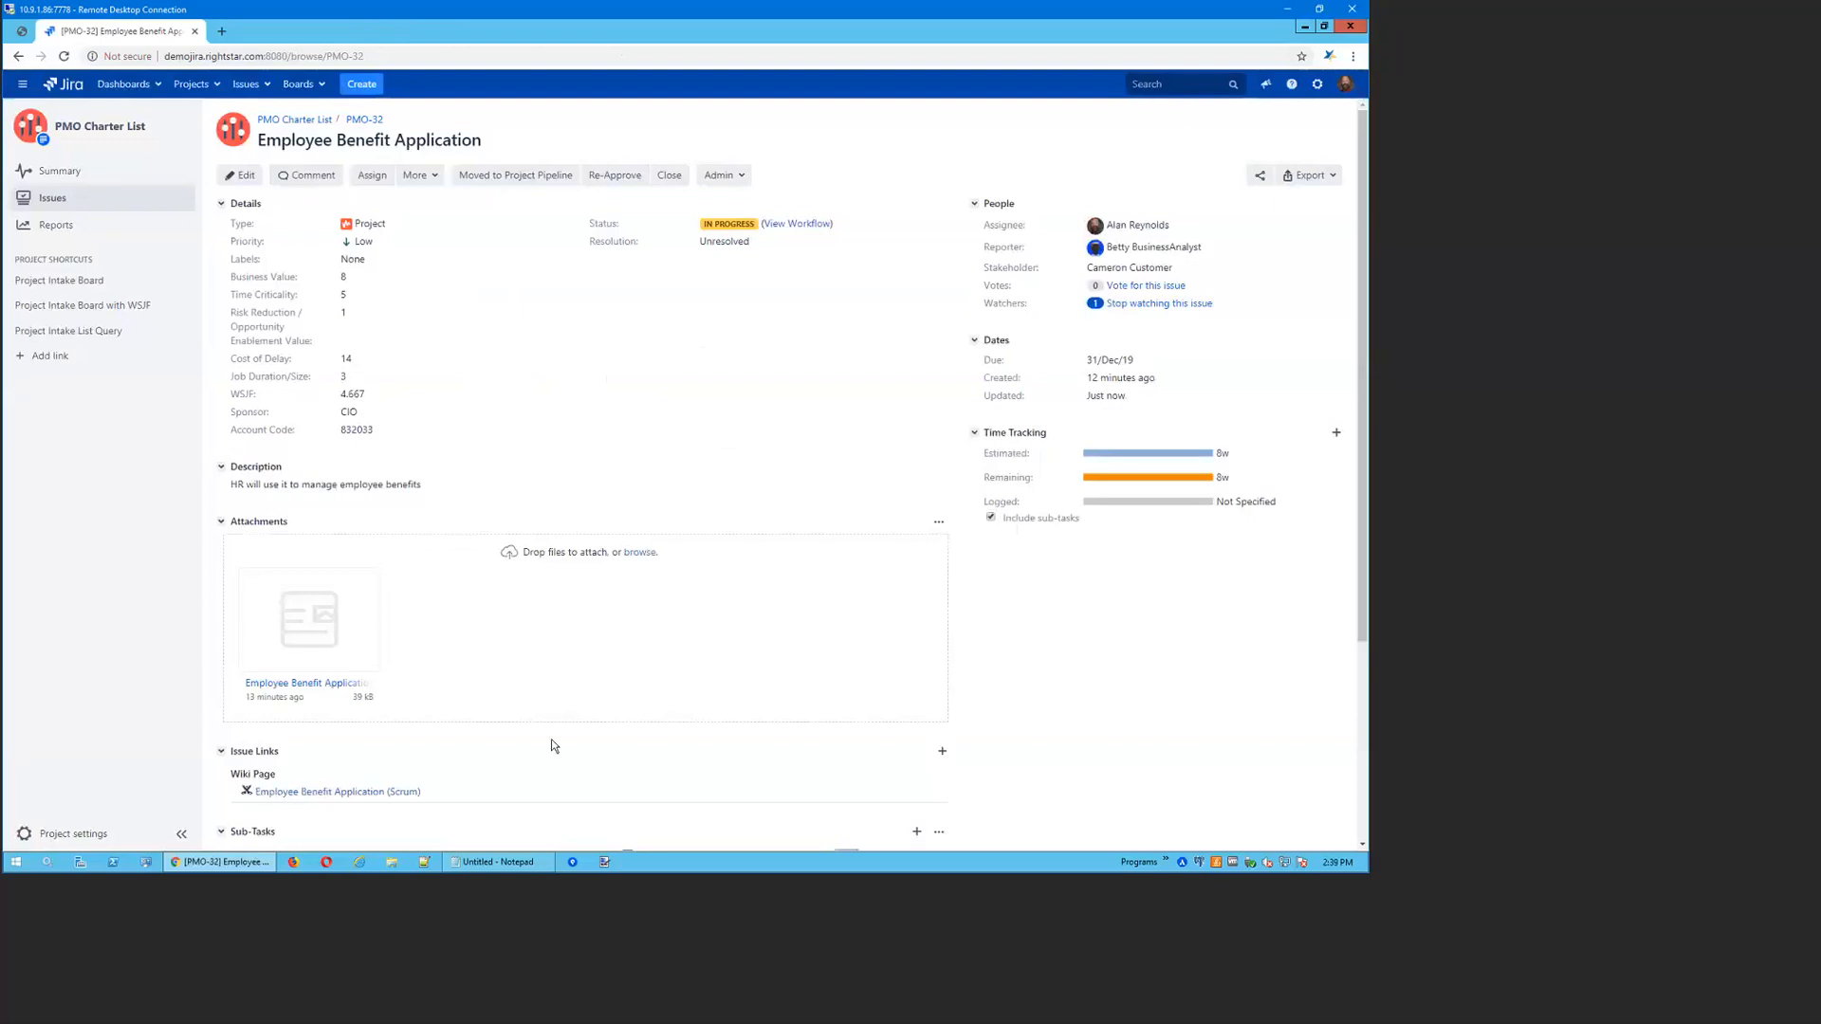
Open the linked Employee Benefit Application (Scrum) wiki page in Confluence and check its Jira link back to the issue
scroll(495, 703, "down", 2)
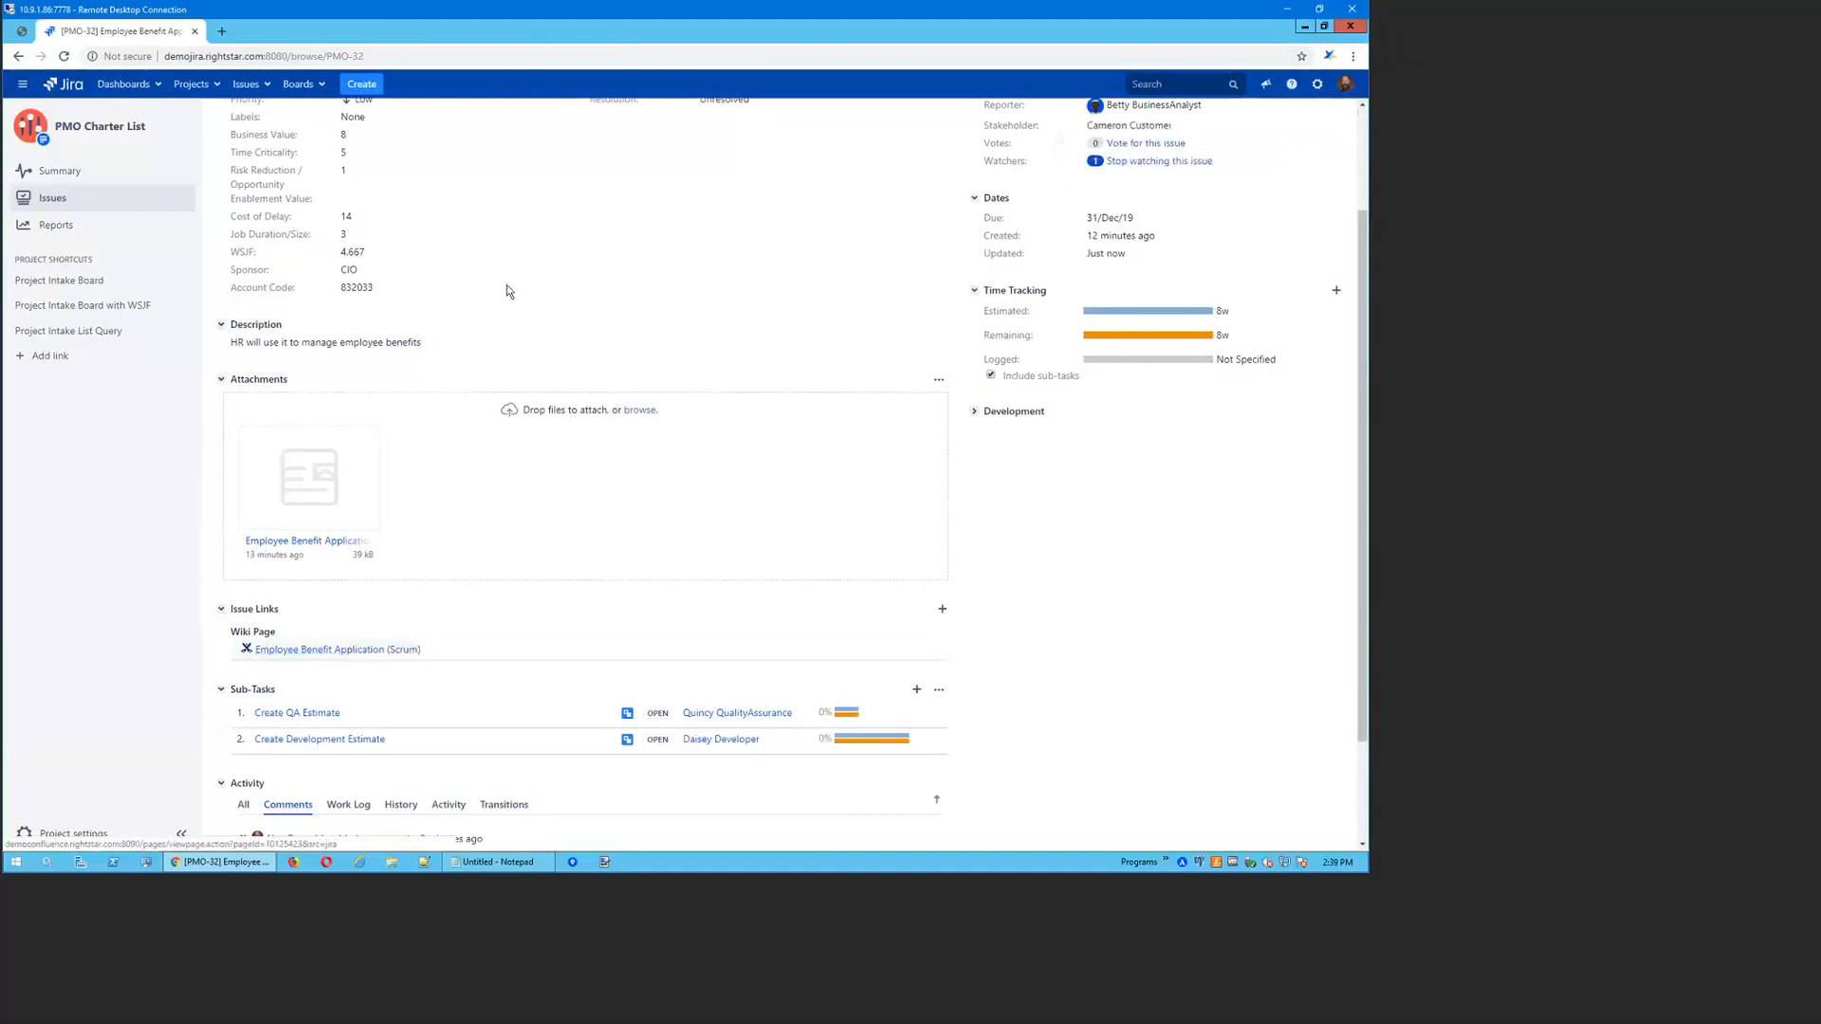
scroll(514, 606, "down", 4)
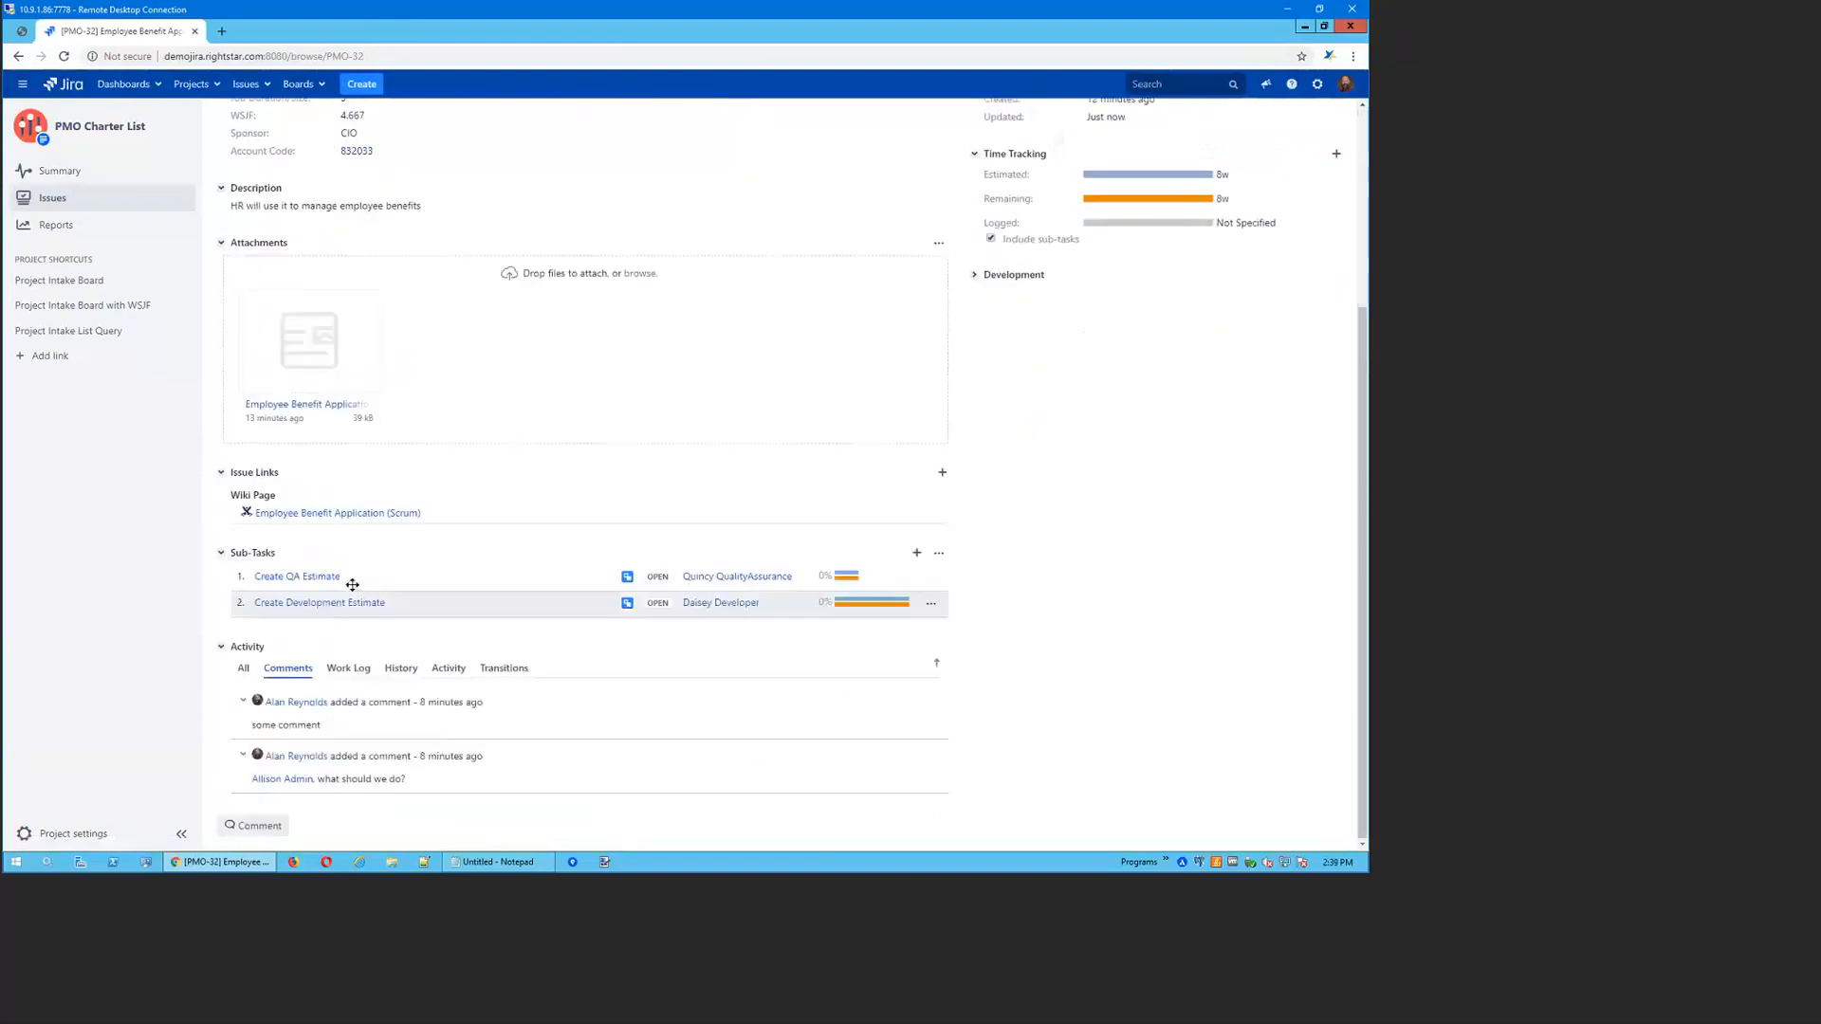
left_click(334, 515)
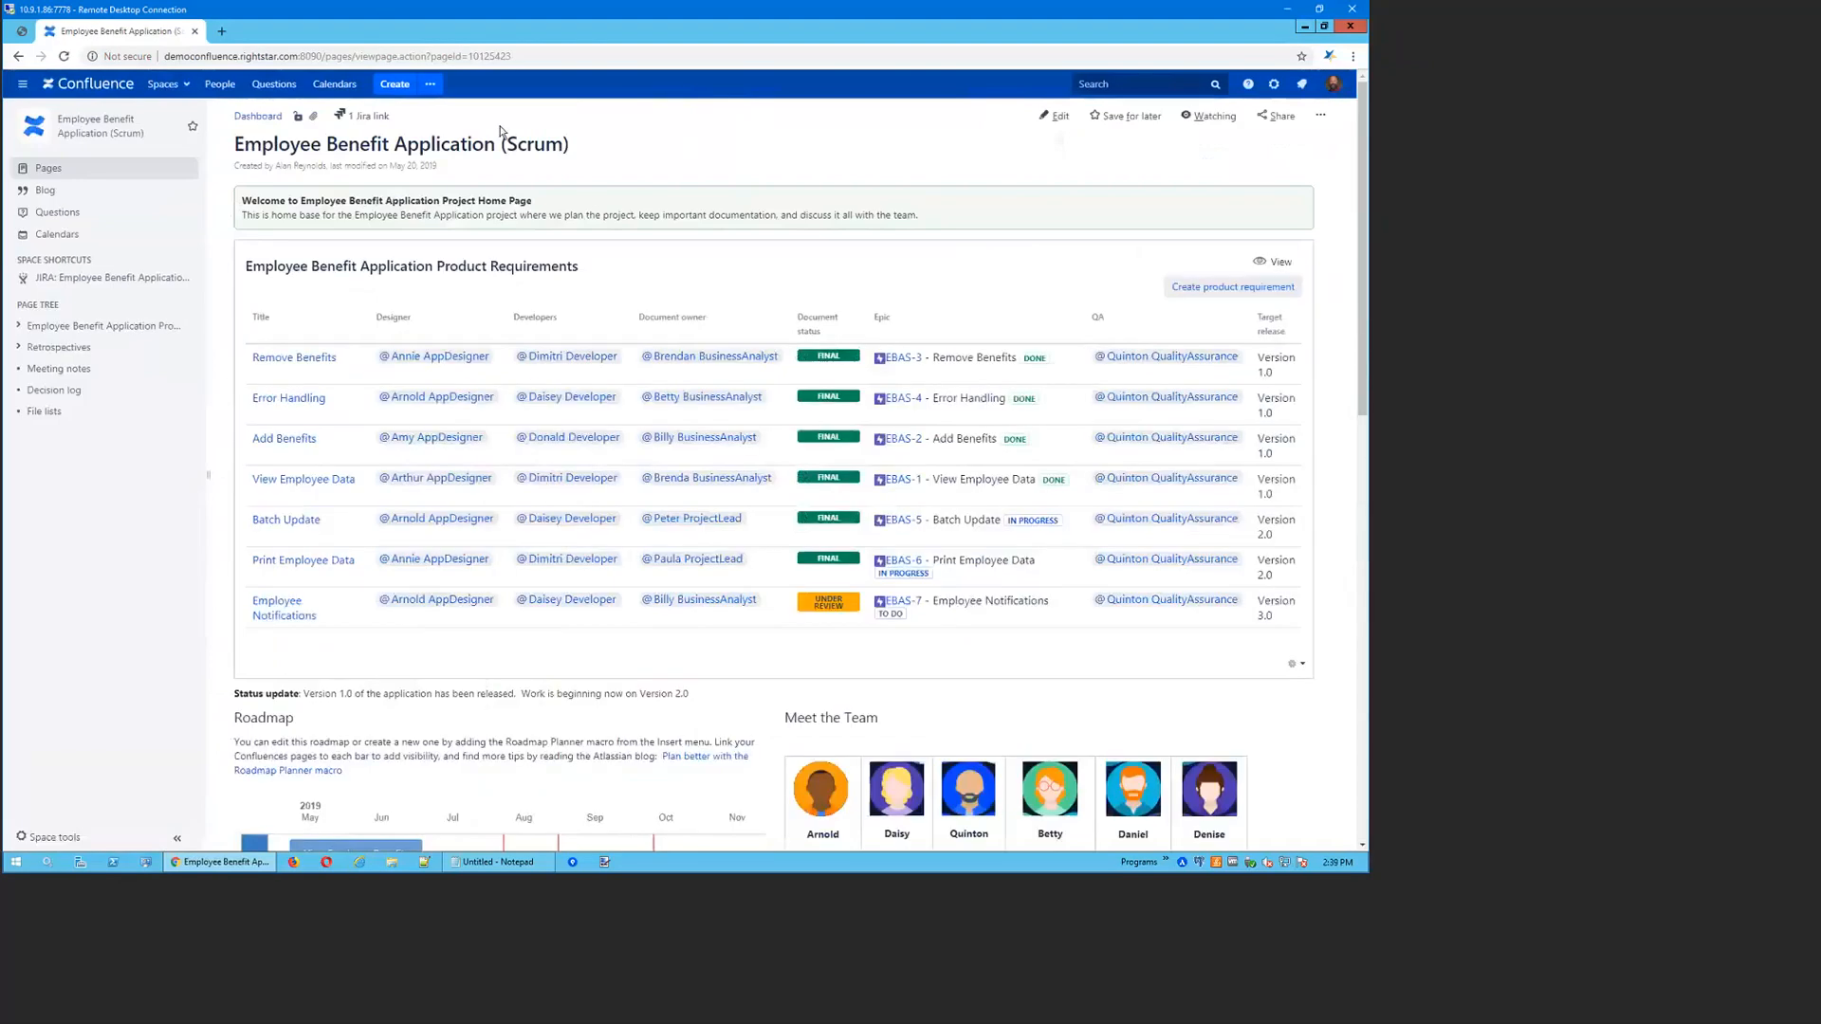
left_click(365, 116)
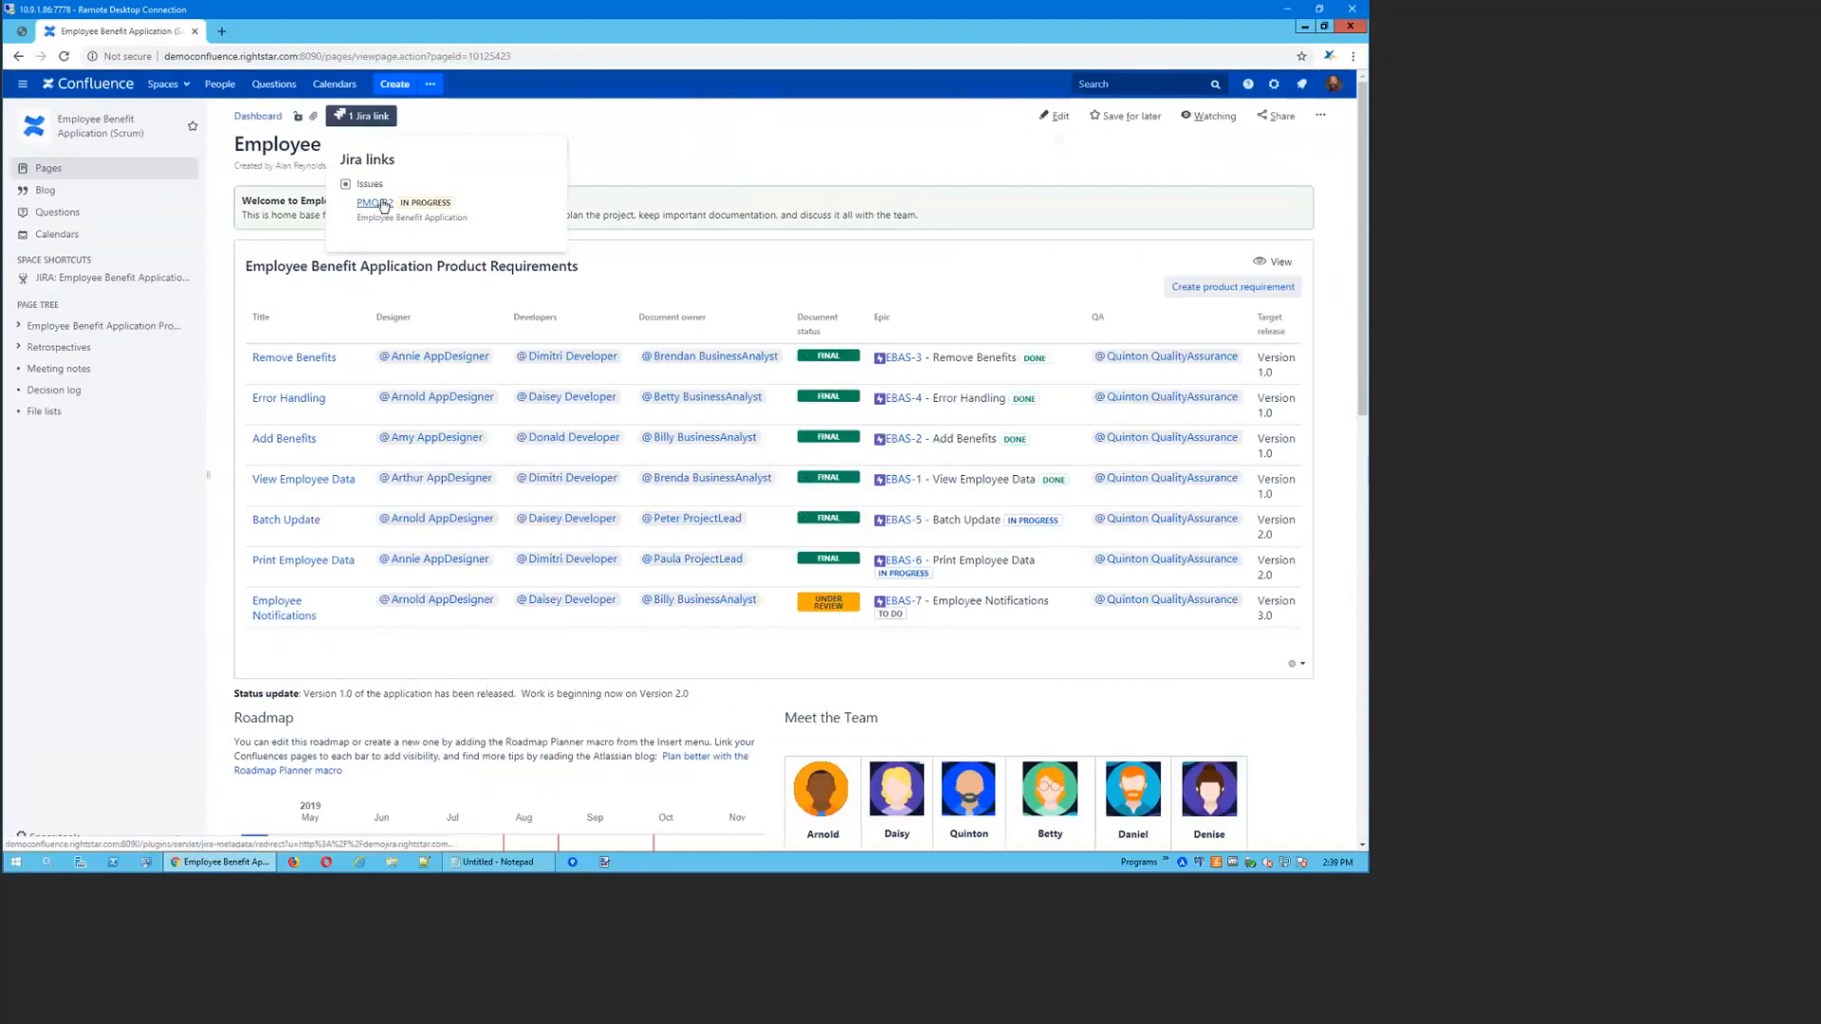
left_click(705, 141)
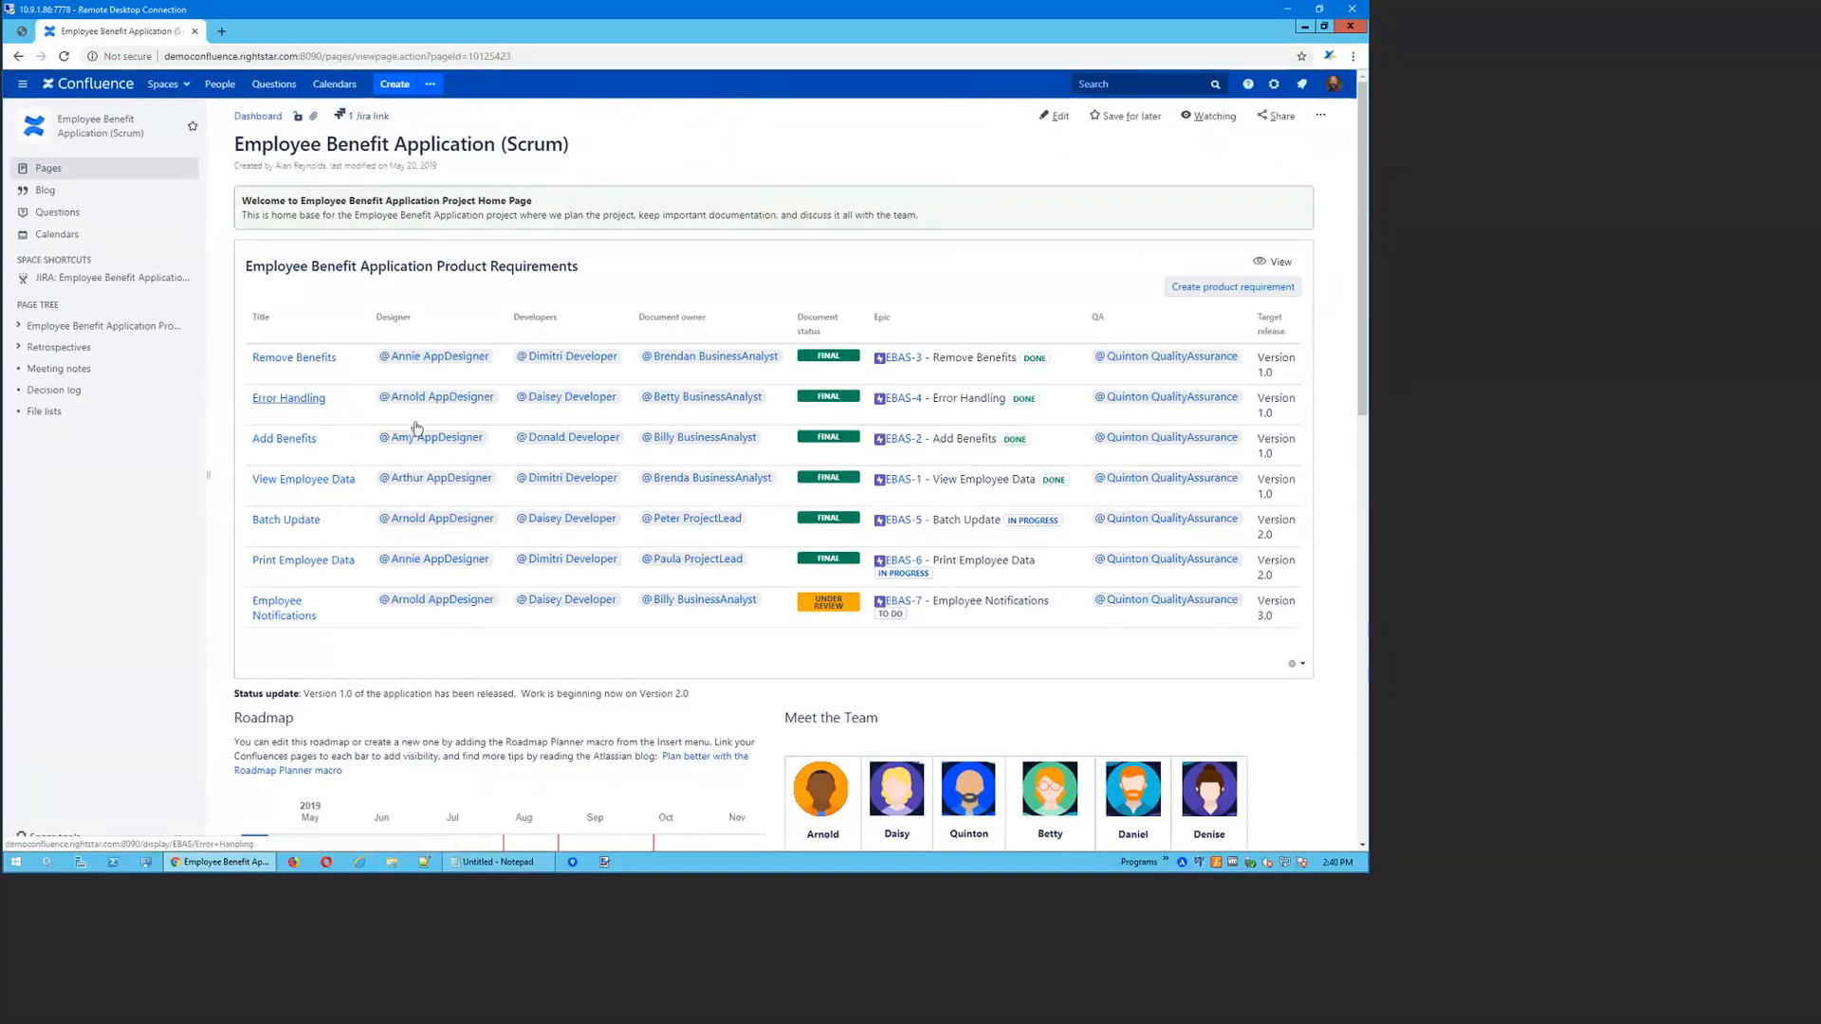
Examine the page's product requirements by target release, along with its roadmap, team, open Jira issues and recently updated pages
left_click_drag(1275, 494, 1268, 358)
left_click_drag(1273, 577, 1257, 520)
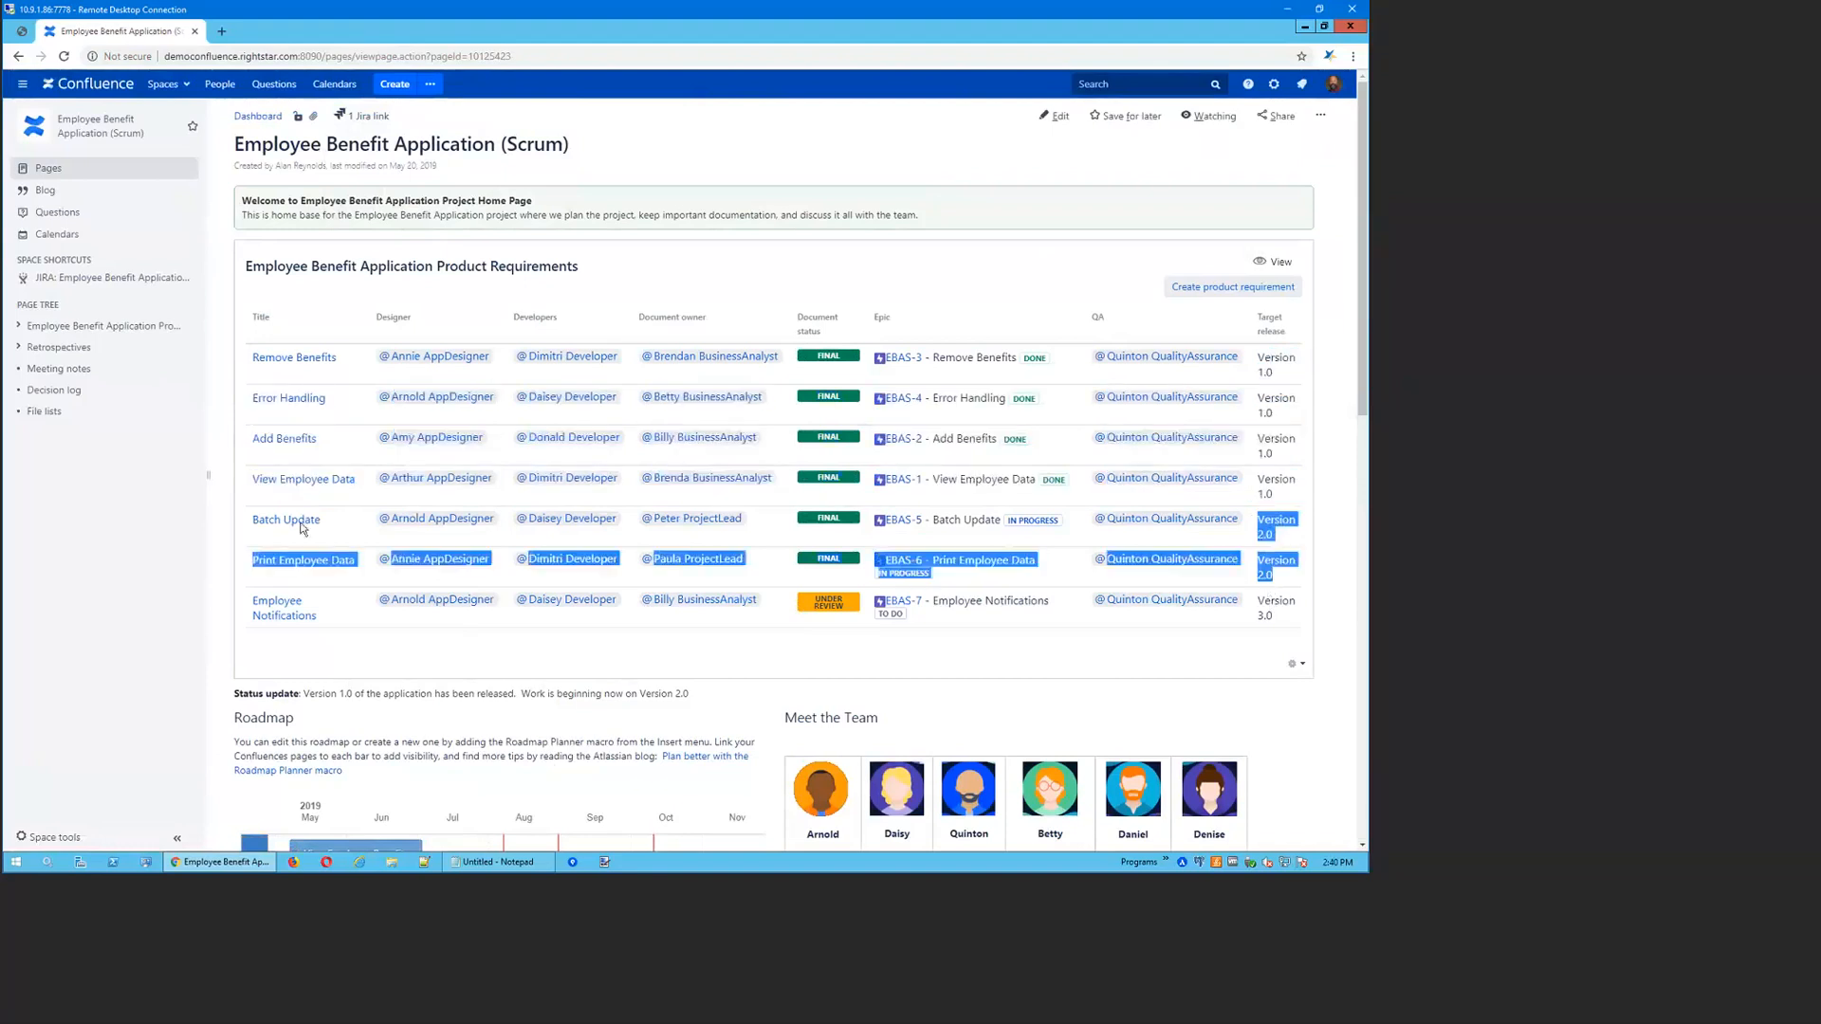
left_click(342, 532)
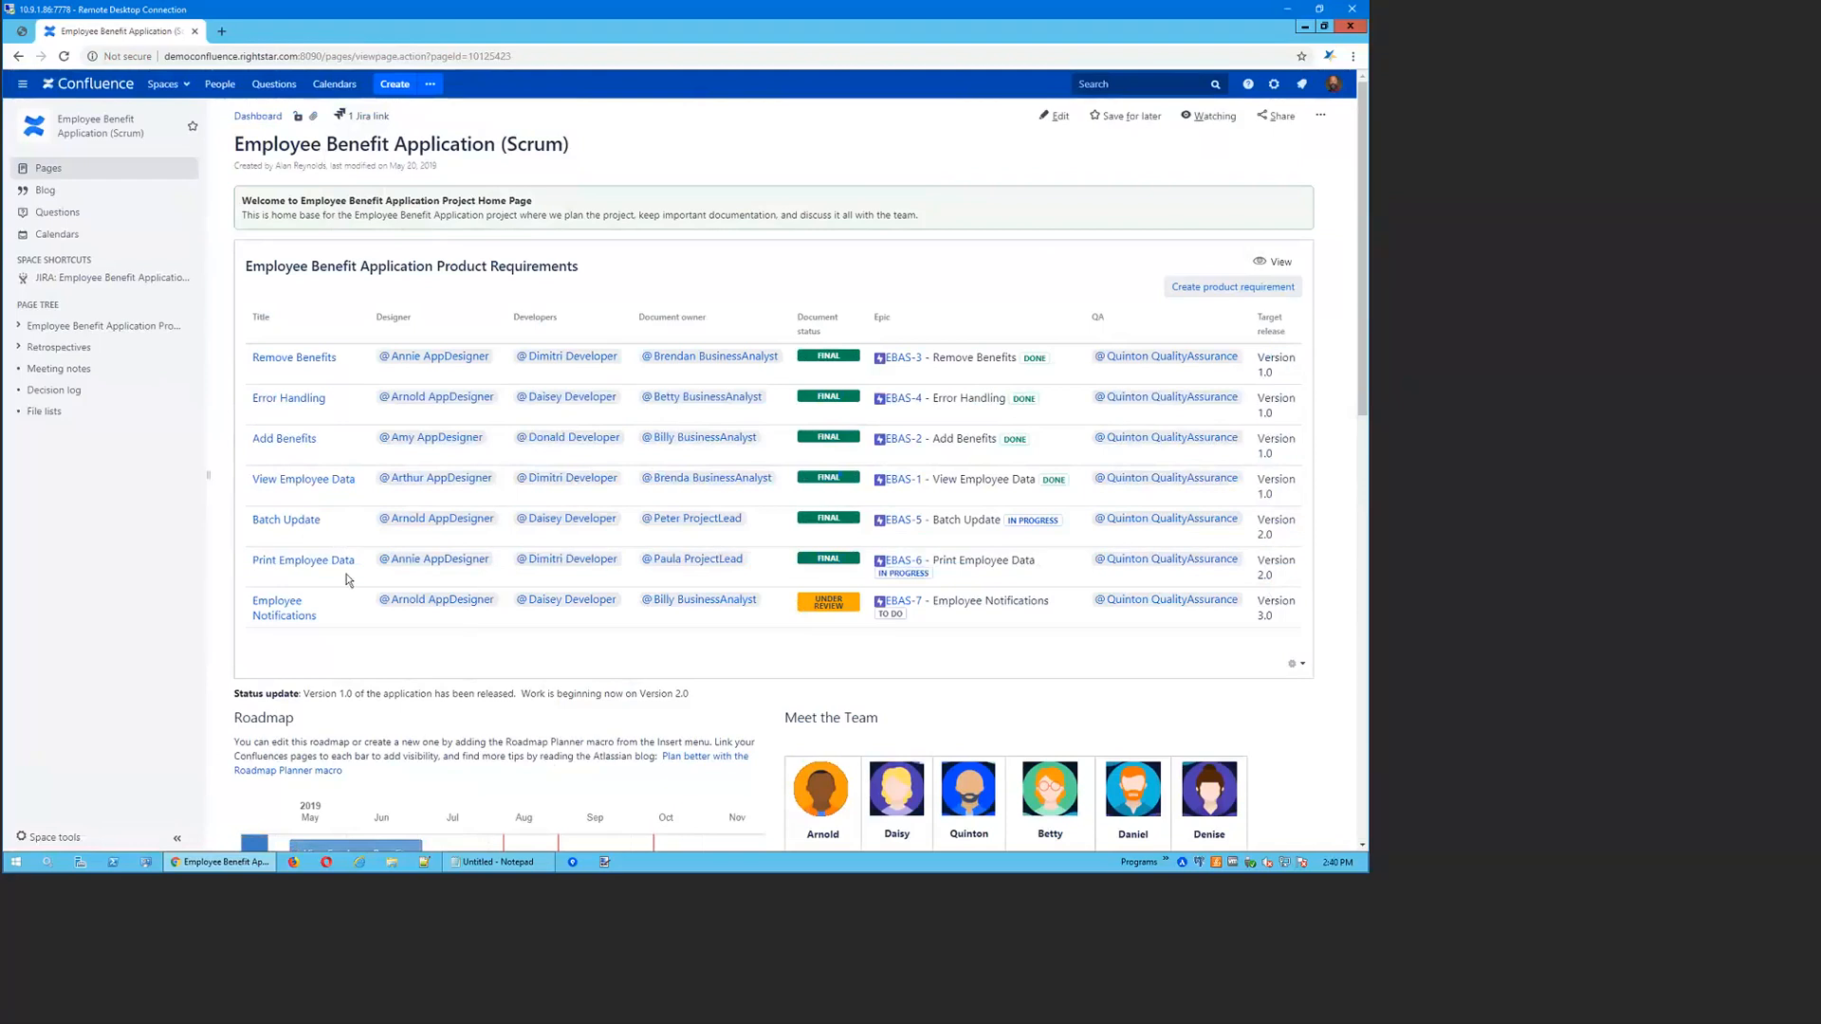
triple_click(1266, 625)
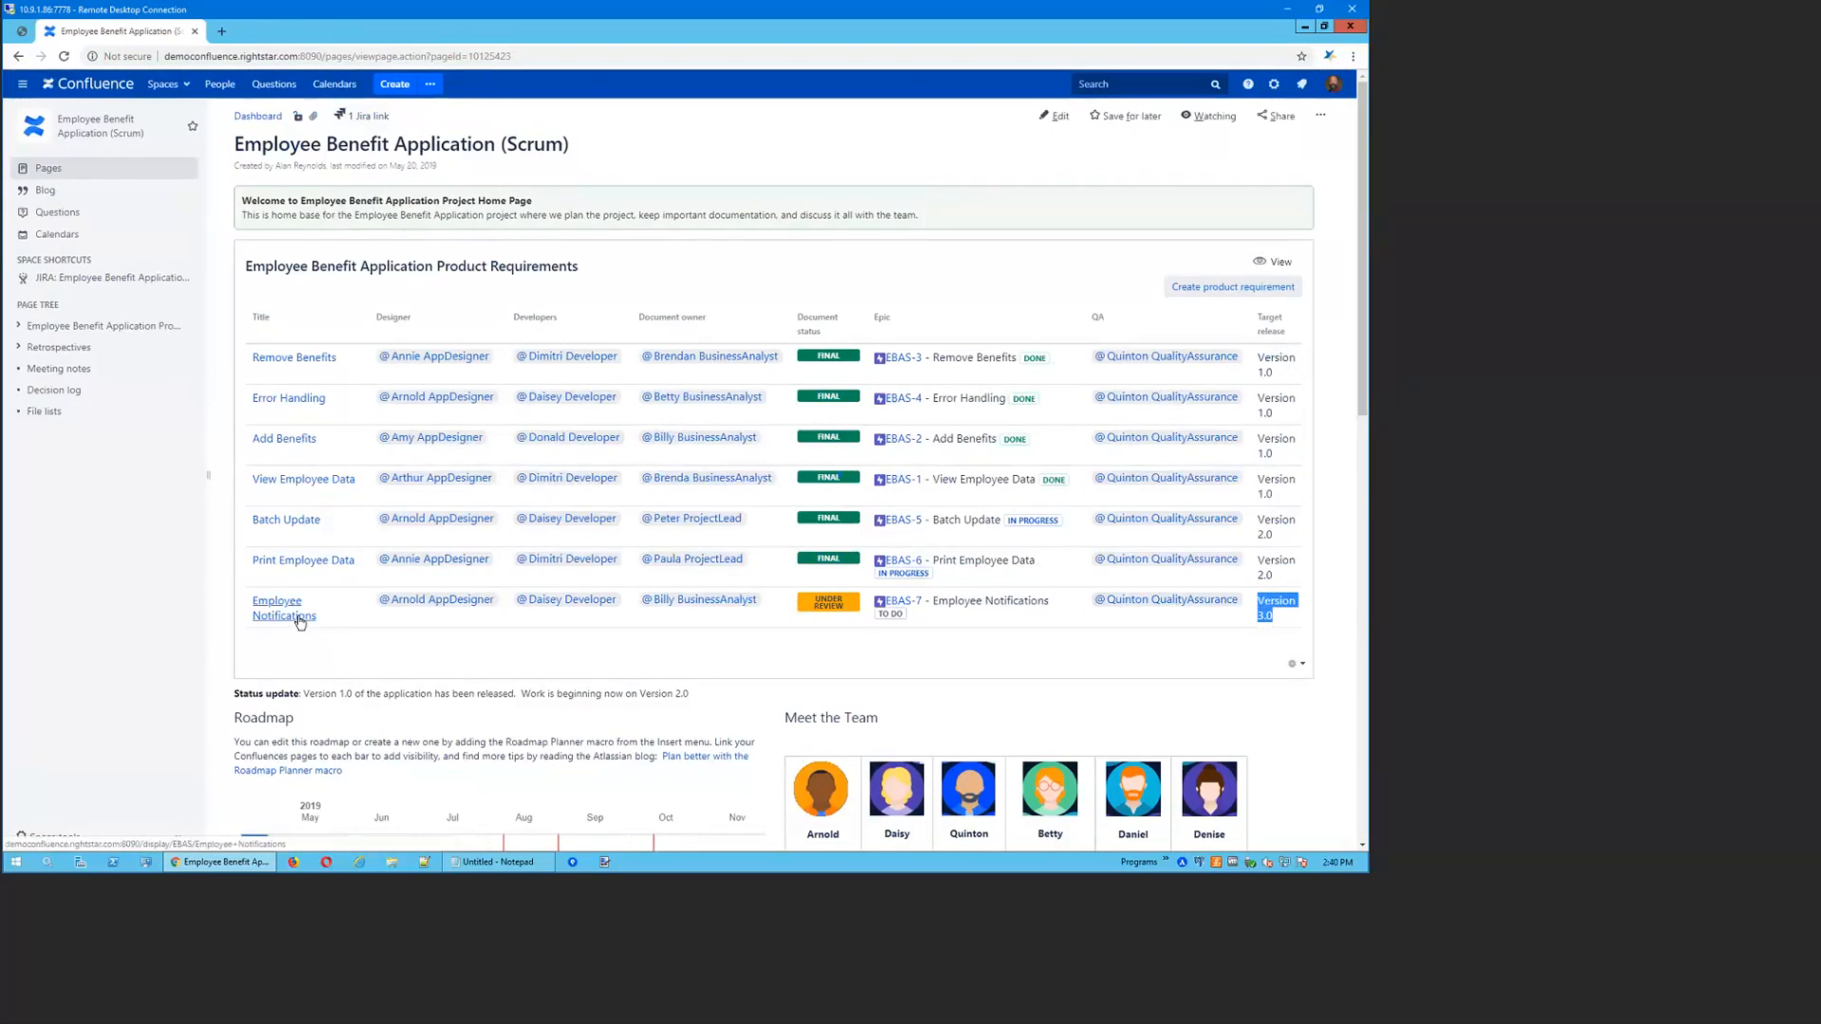
scroll(1071, 580, "down", 5)
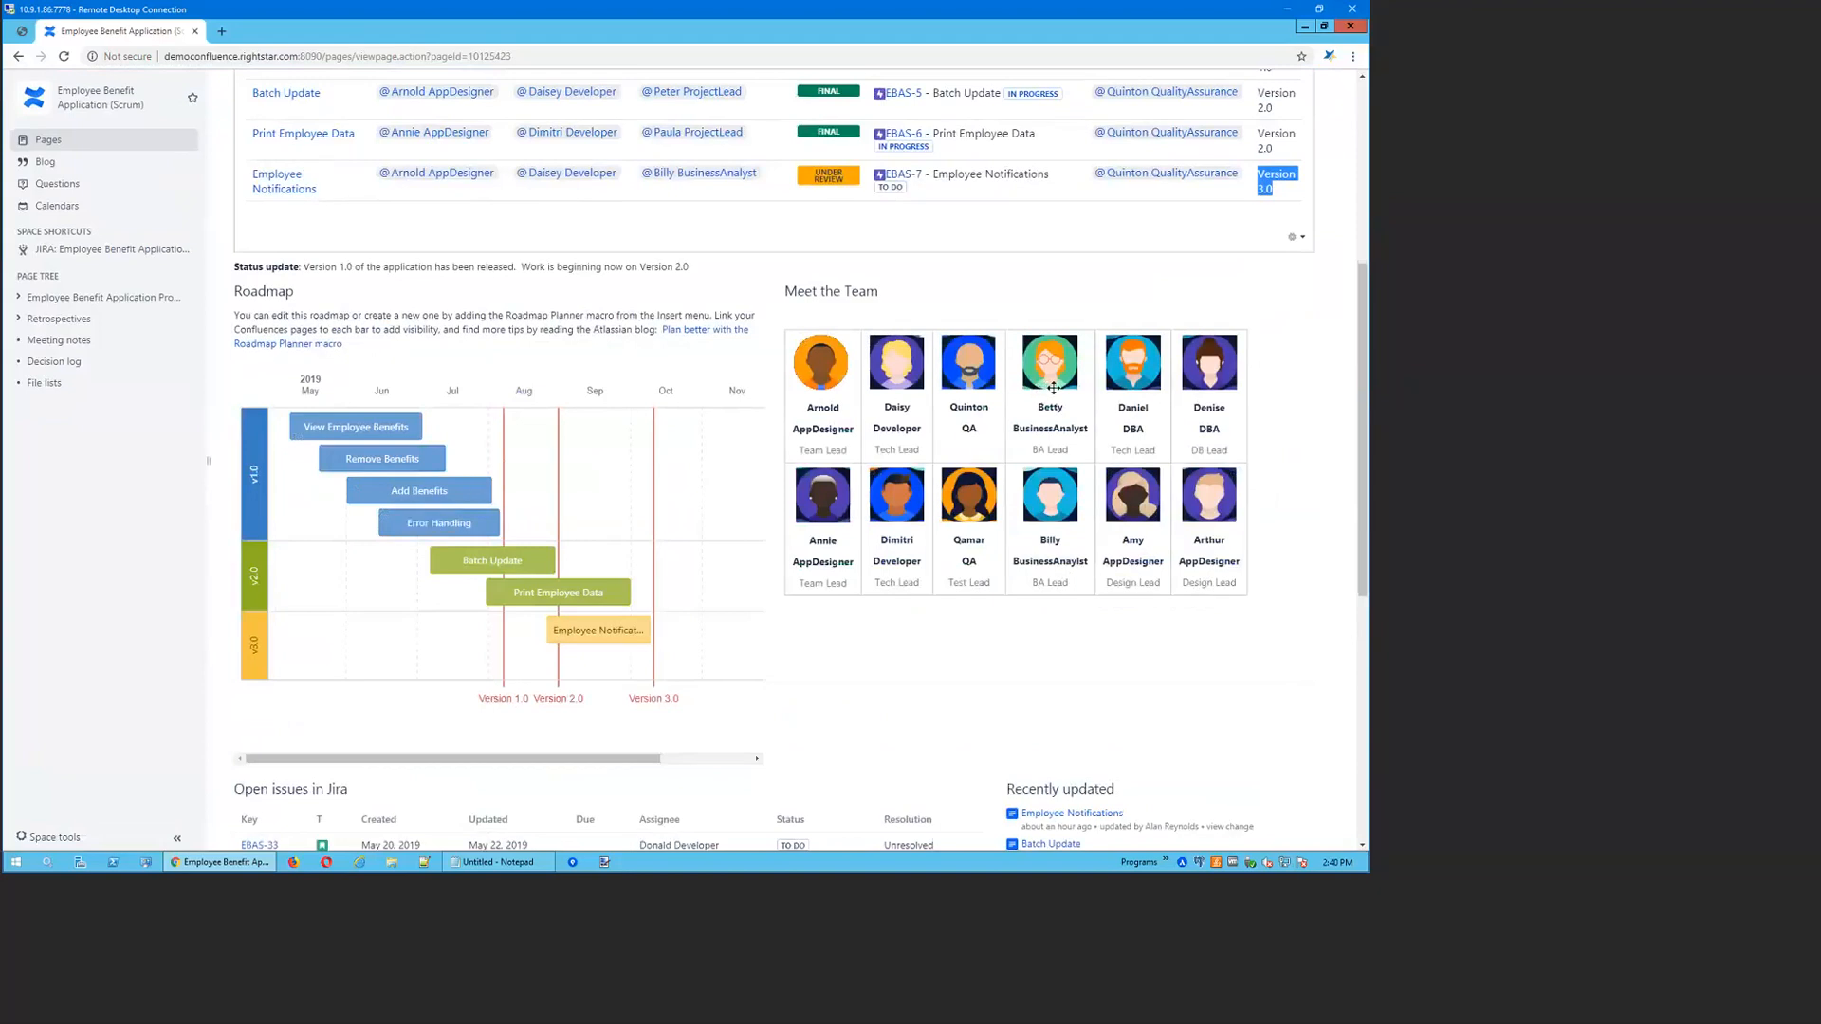
scroll(1052, 387, "down", 5)
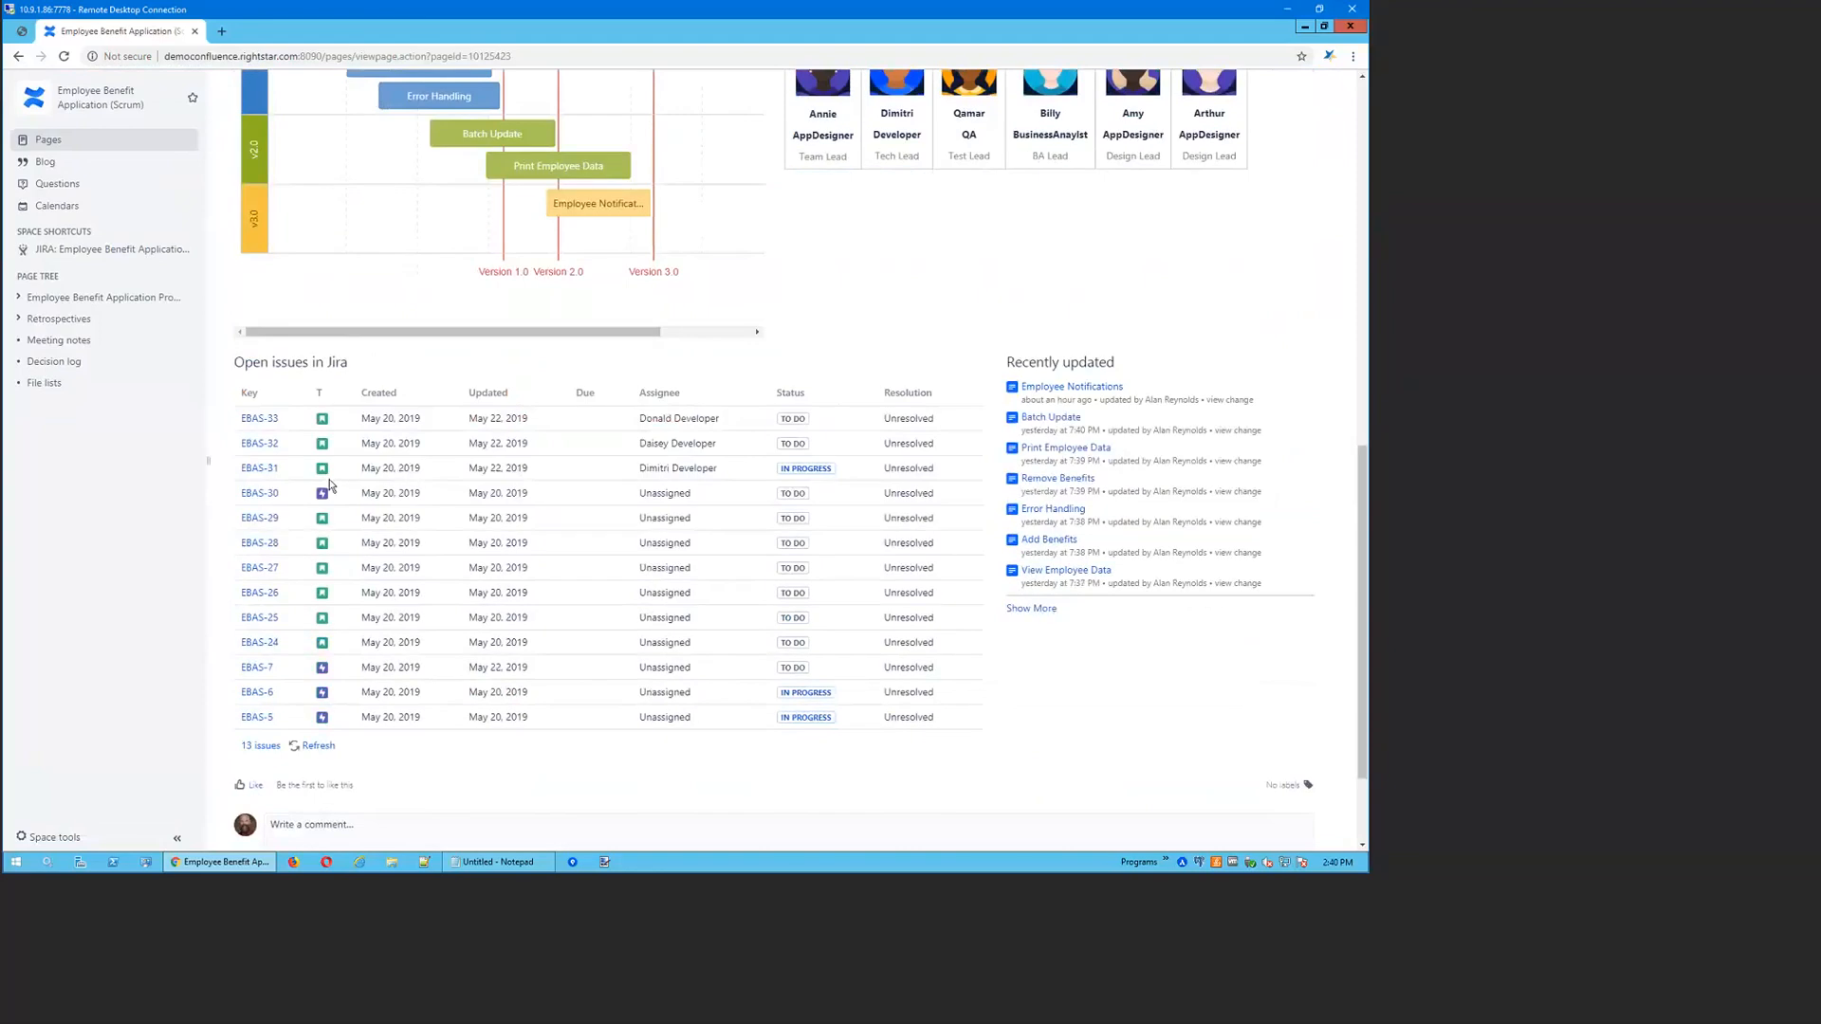
scroll(1165, 432, "up", 8)
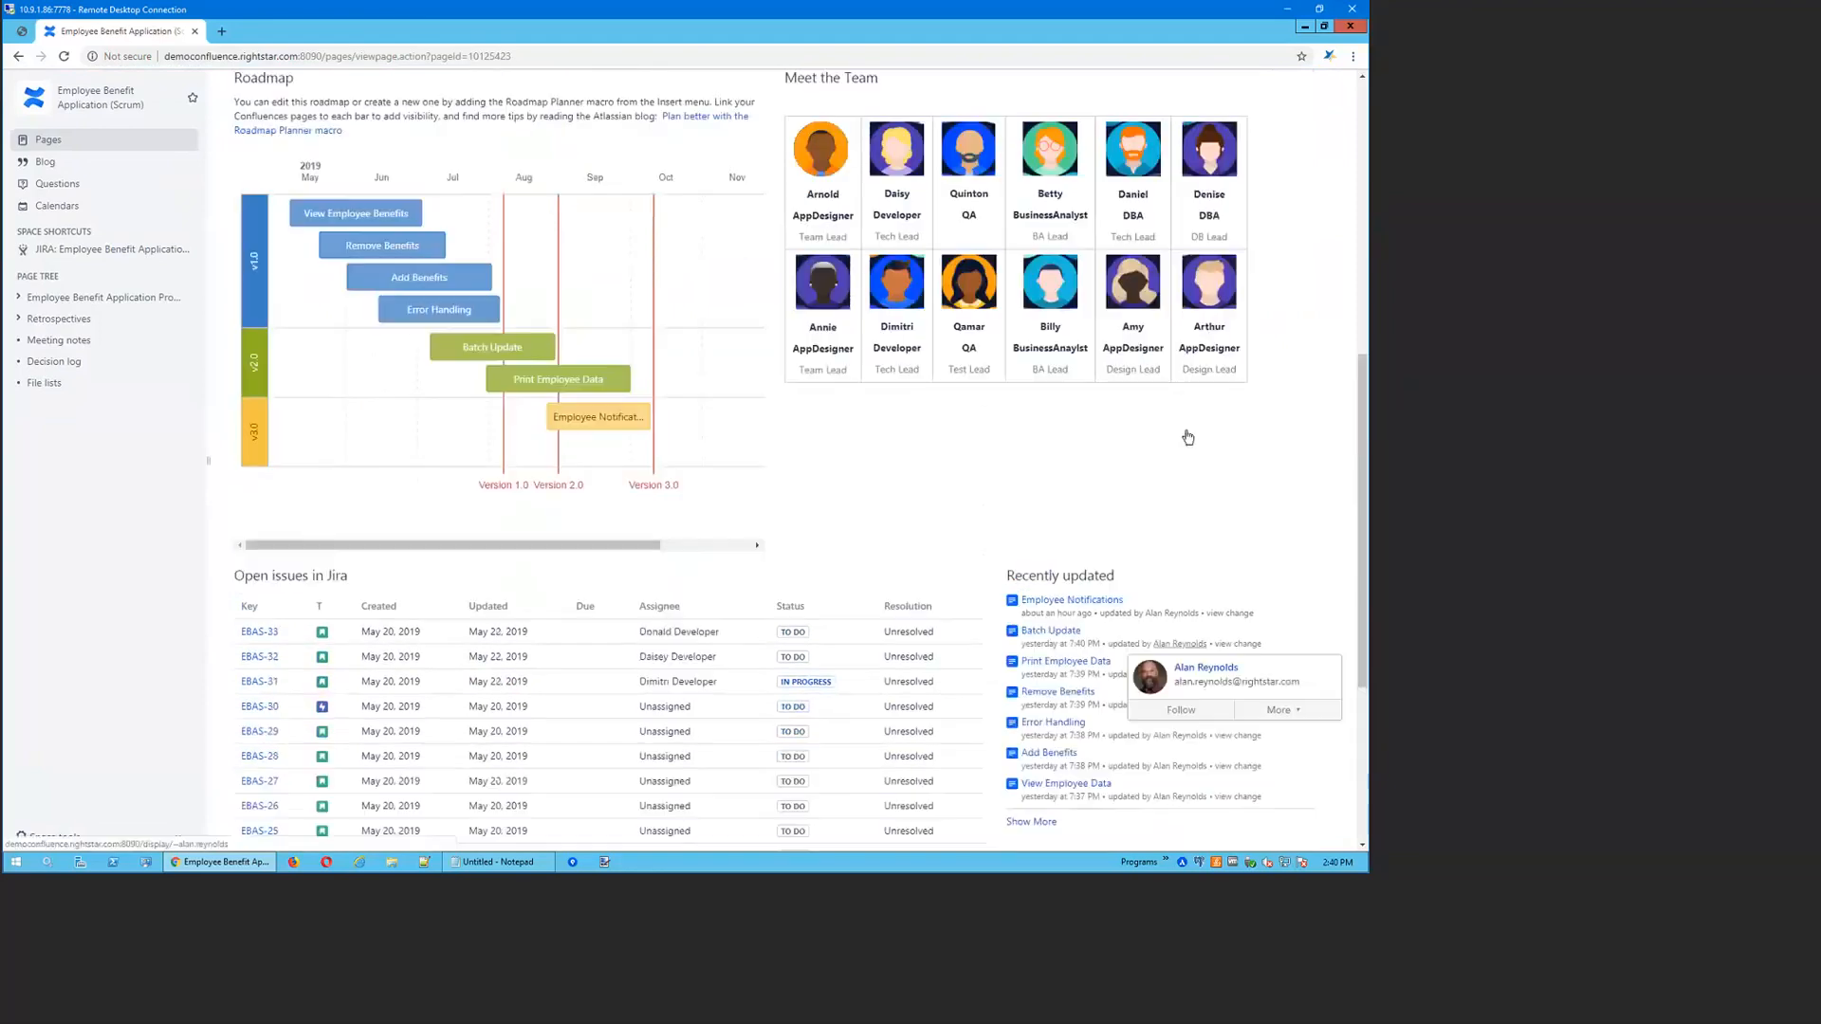
Open the Employee Notifications requirement page in a new tab from the product requirements table and close the project home page tab
scroll(951, 167, "up", 2)
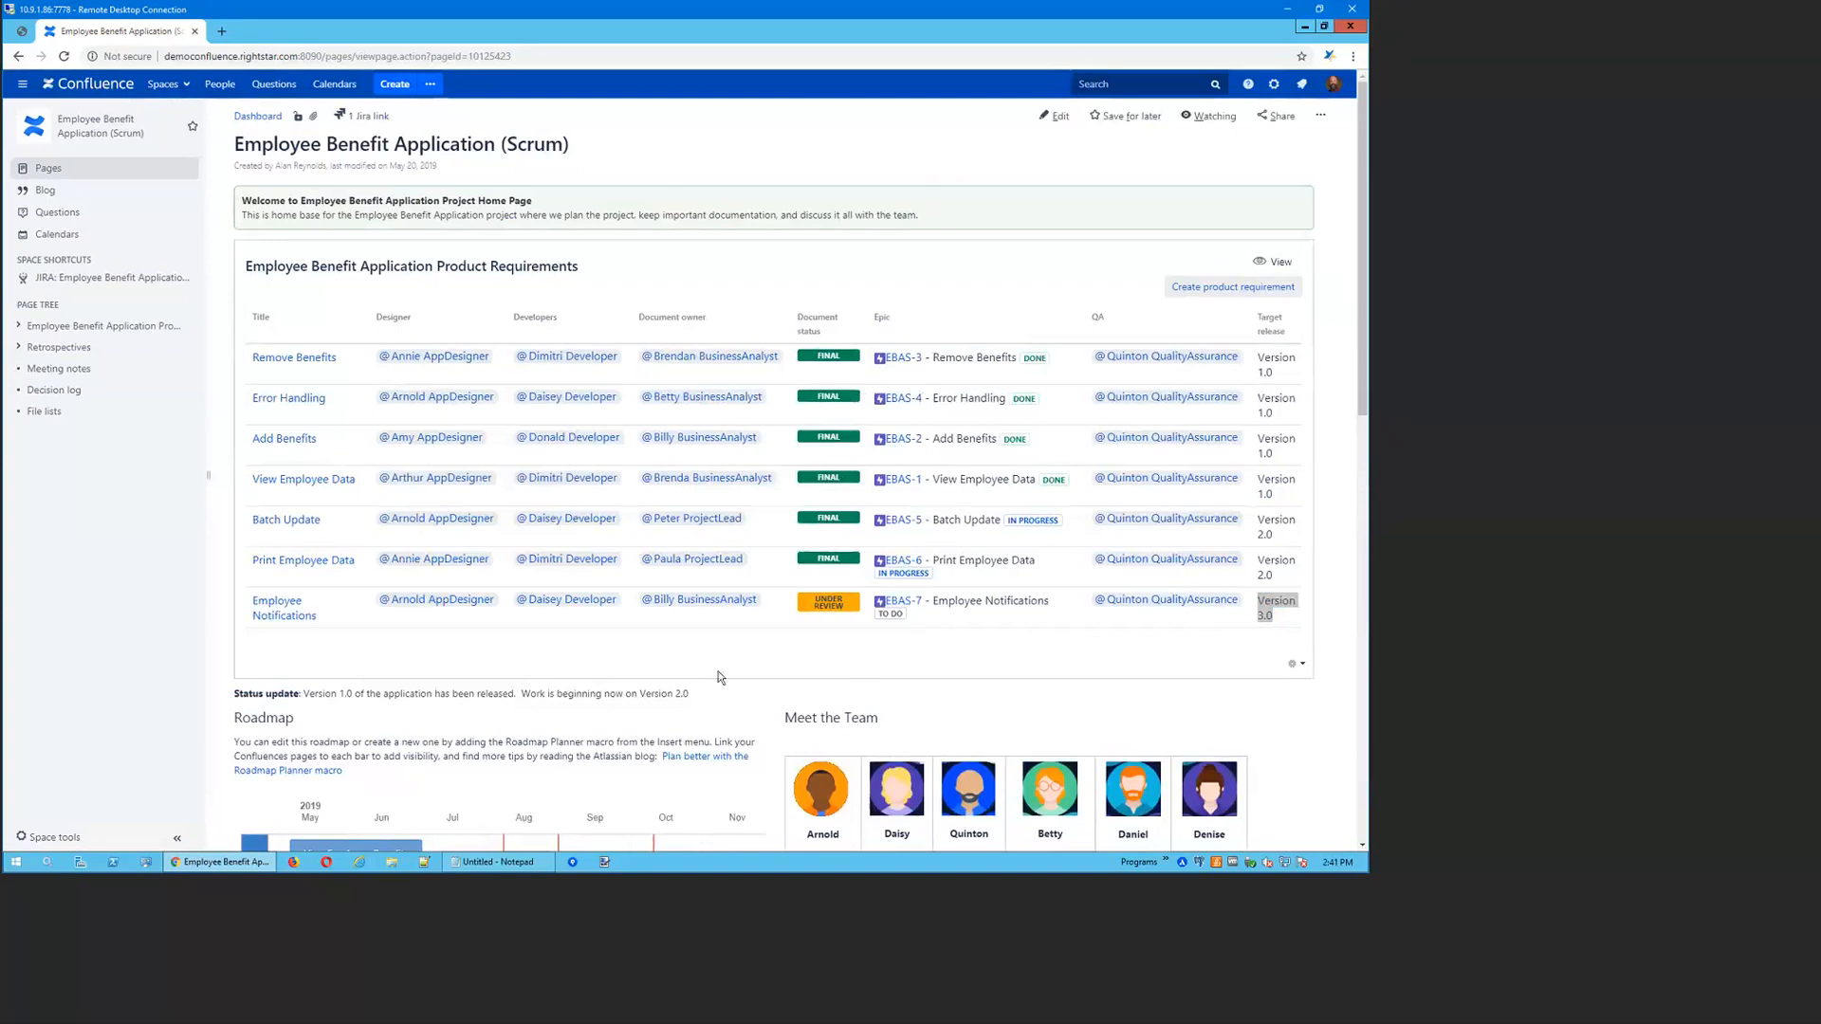
left_click(265, 620)
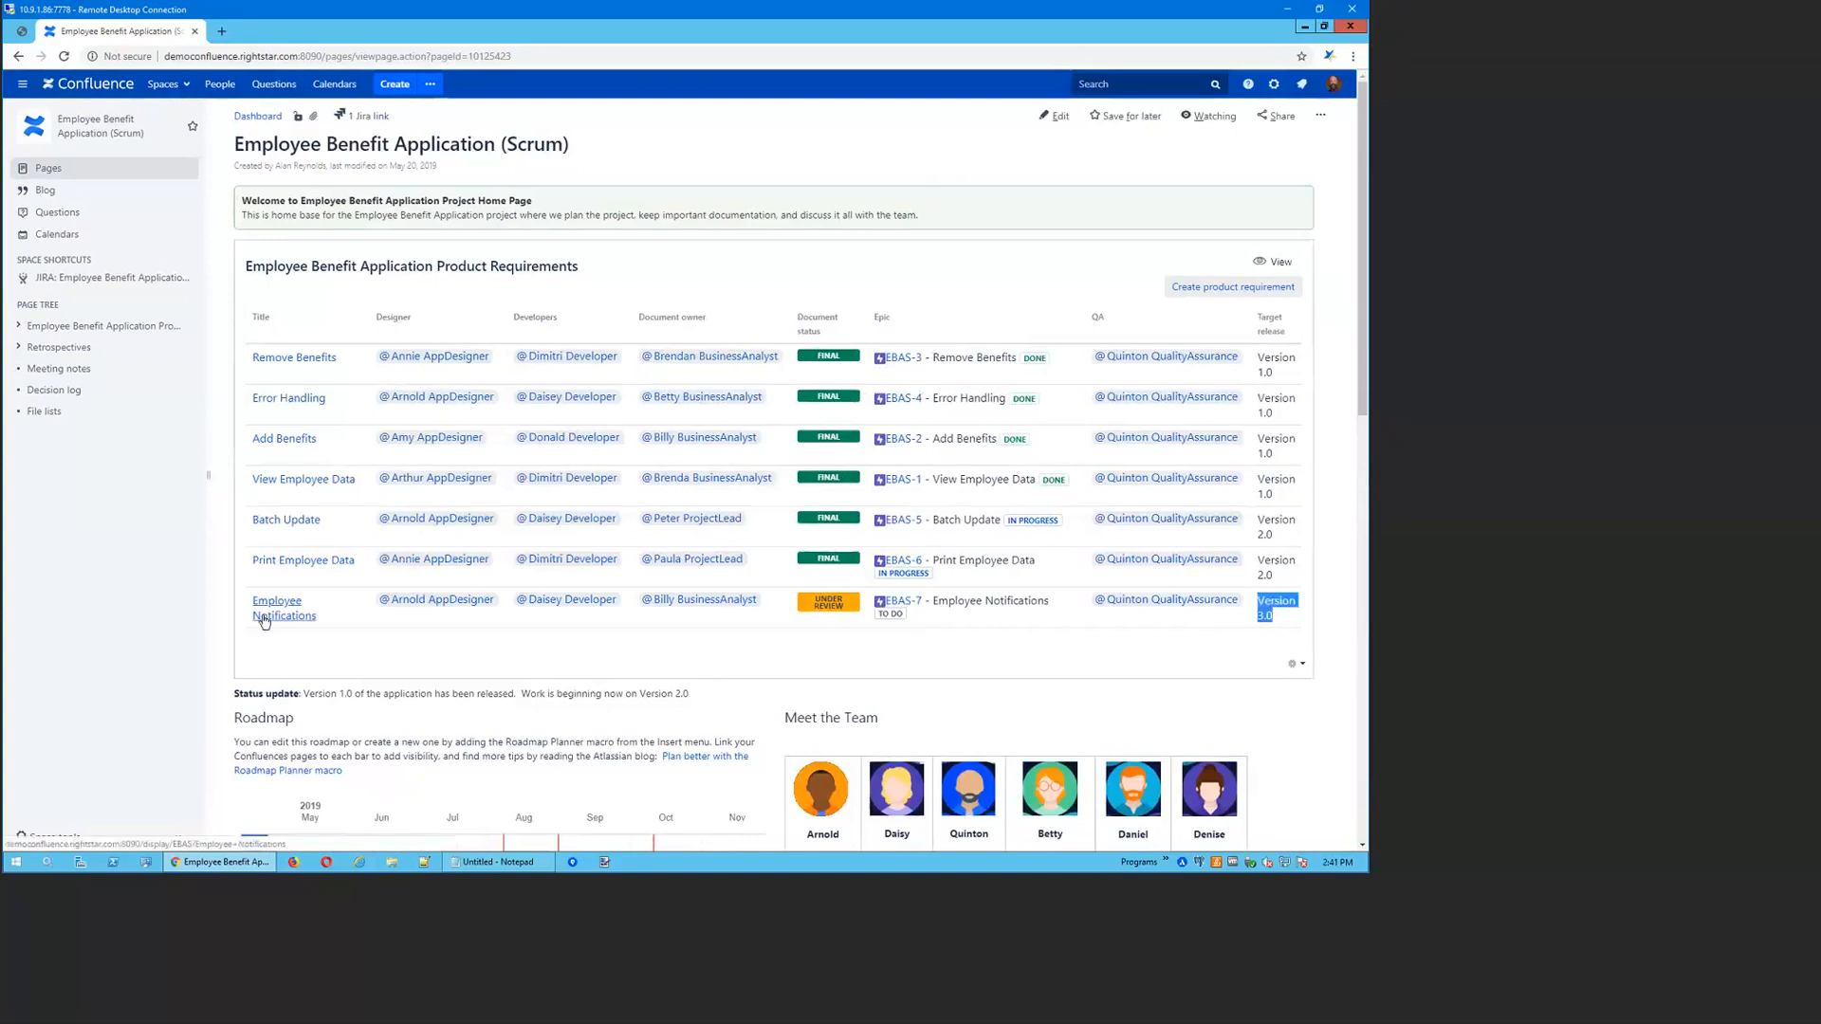
left_click(265, 617)
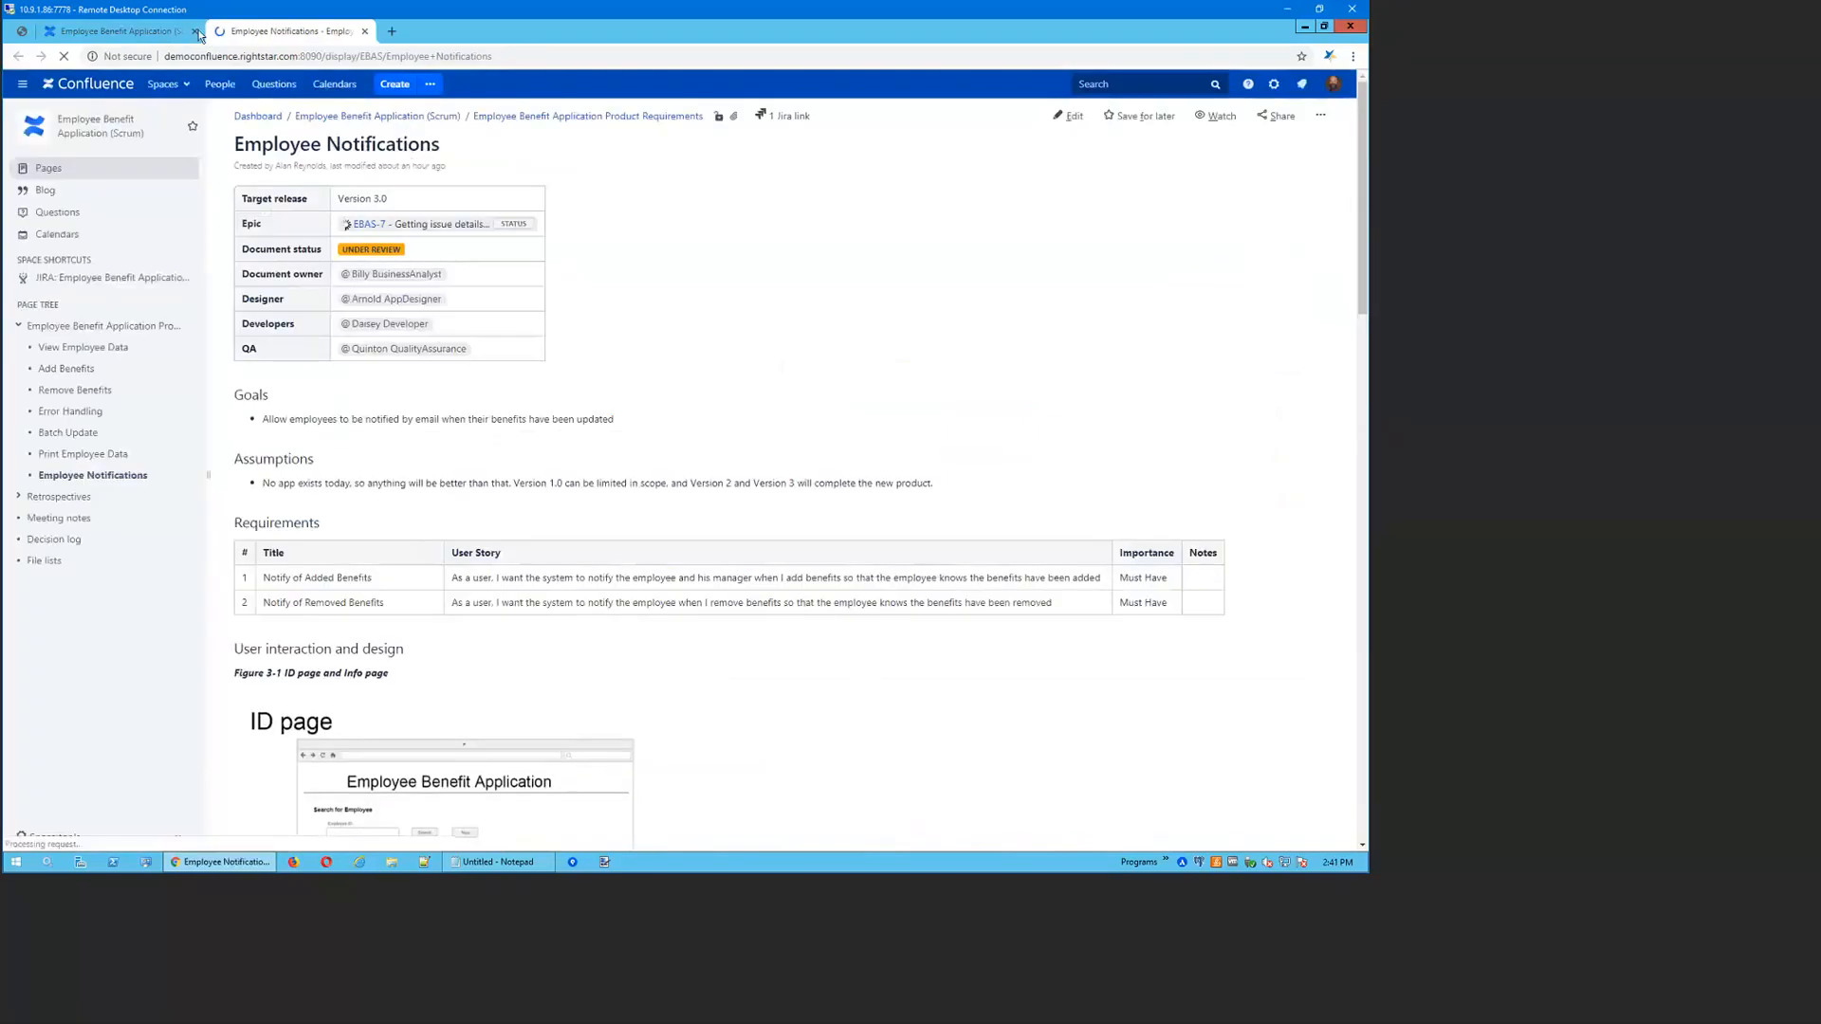
left_click(196, 31)
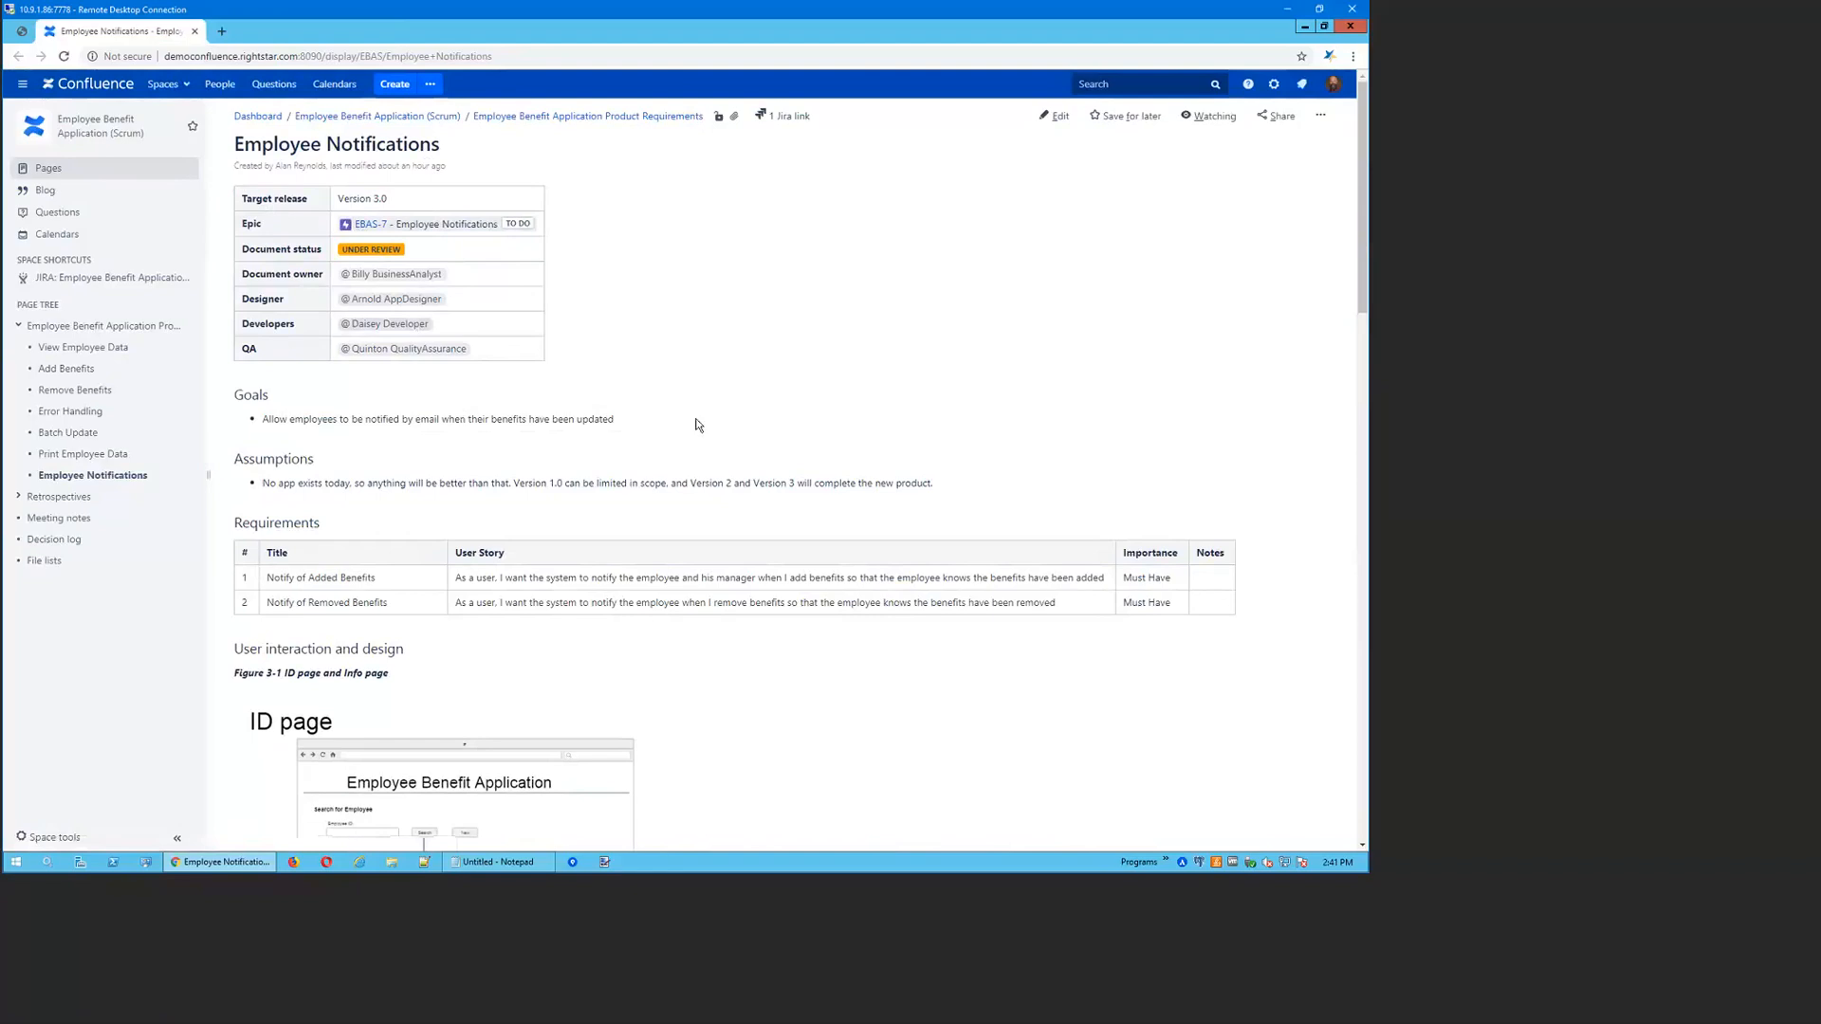
Examine the Employee Notifications page's requirements, its mockups of the ID, Info, Add and Remove Benefits, Success and Error pages, and its closing sections
scroll(706, 419, "down", 2)
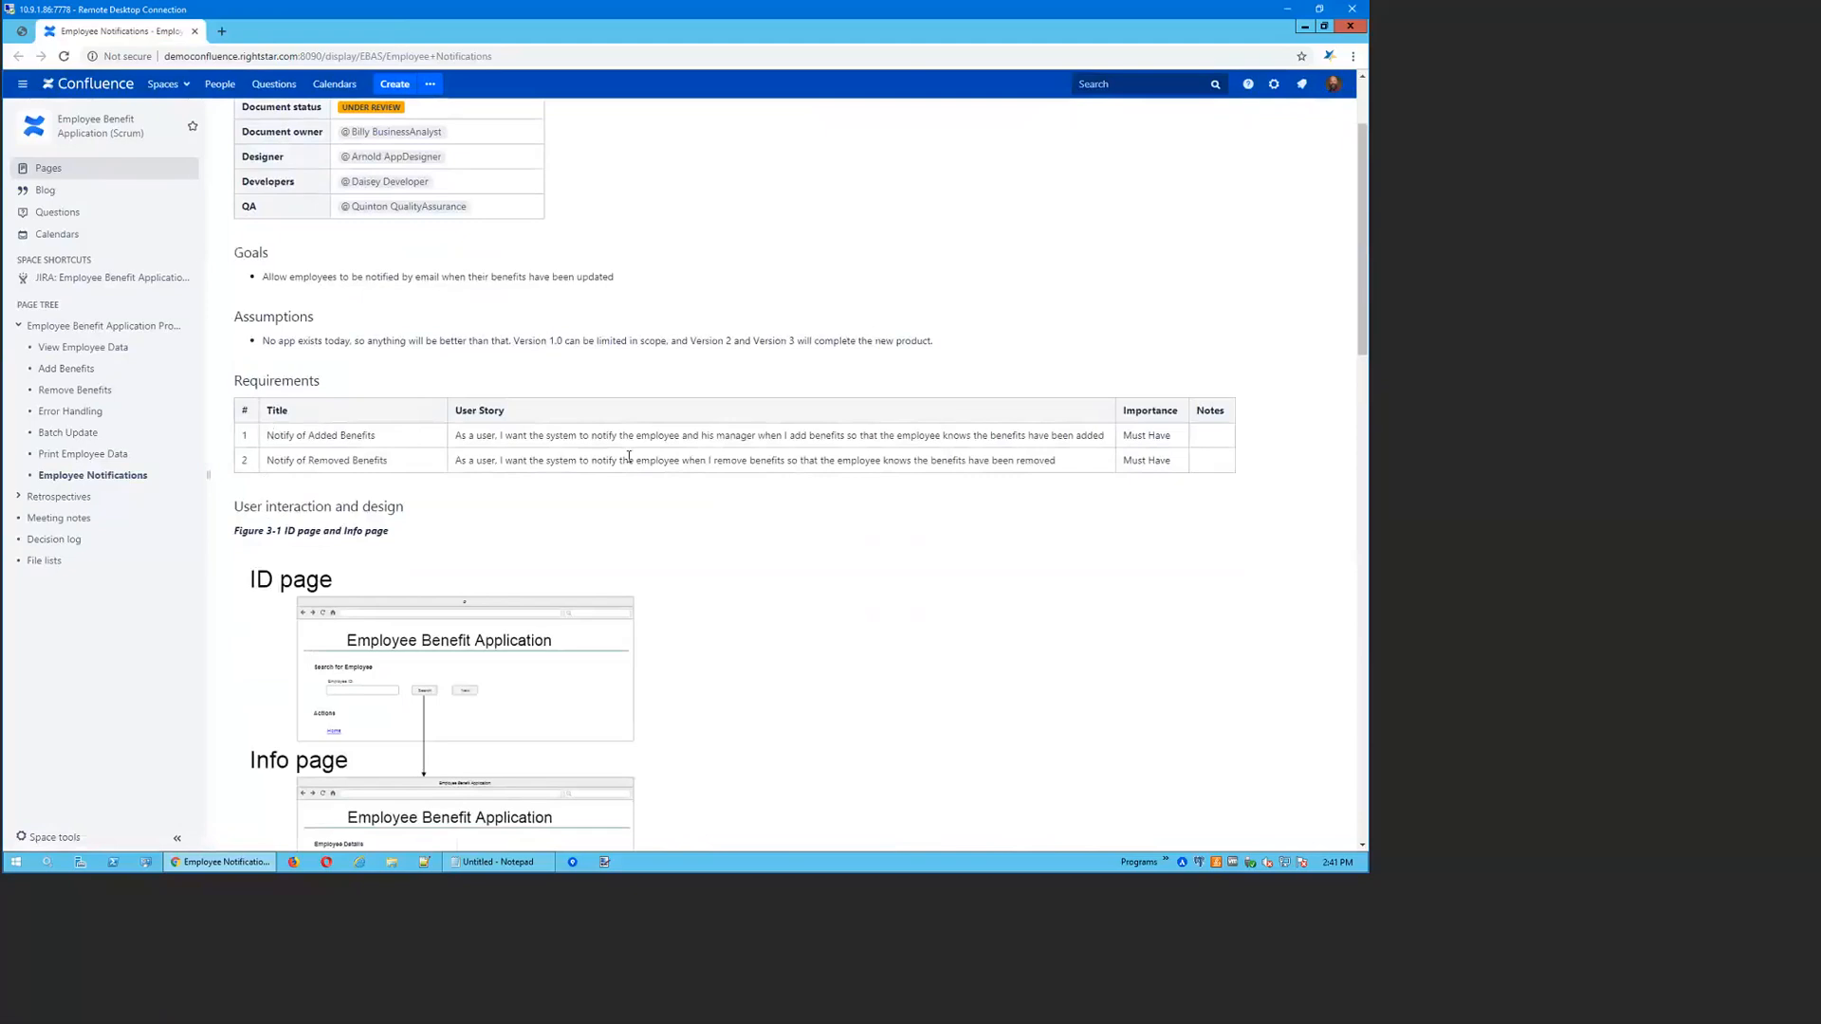
left_click(358, 461)
scroll(955, 656, "down", 1)
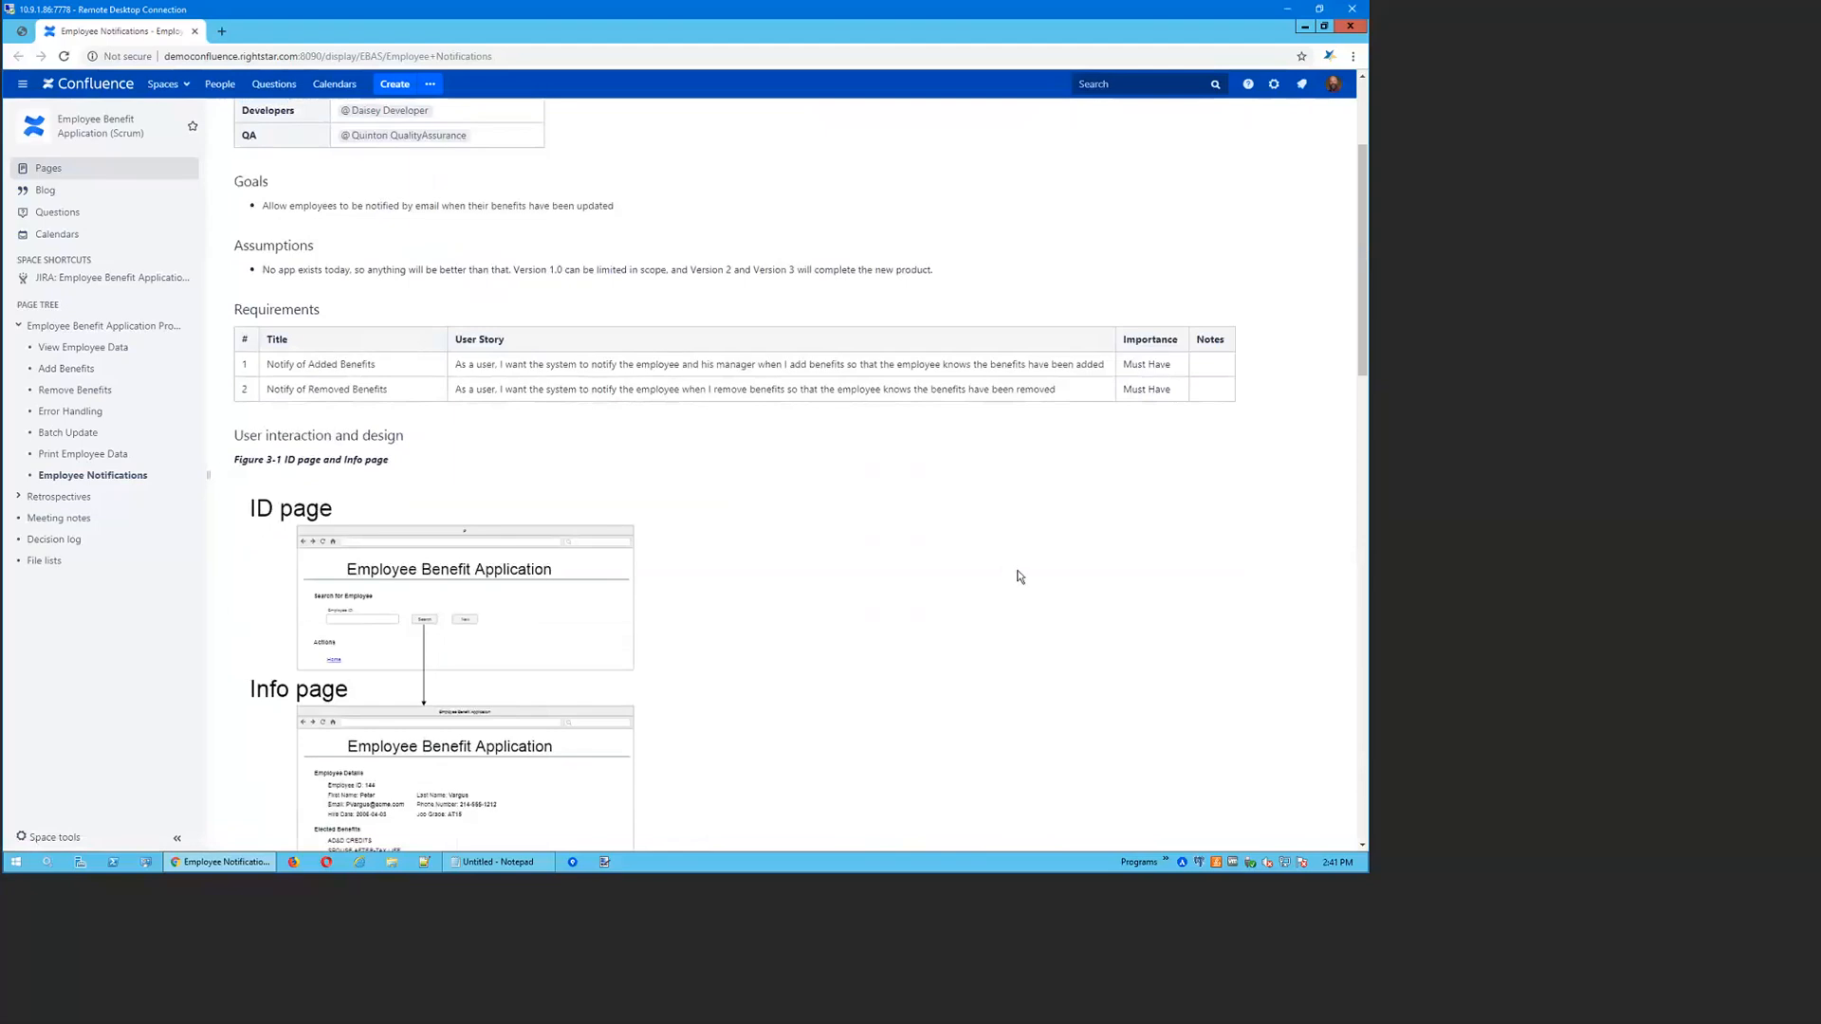
scroll(817, 550, "down", 4)
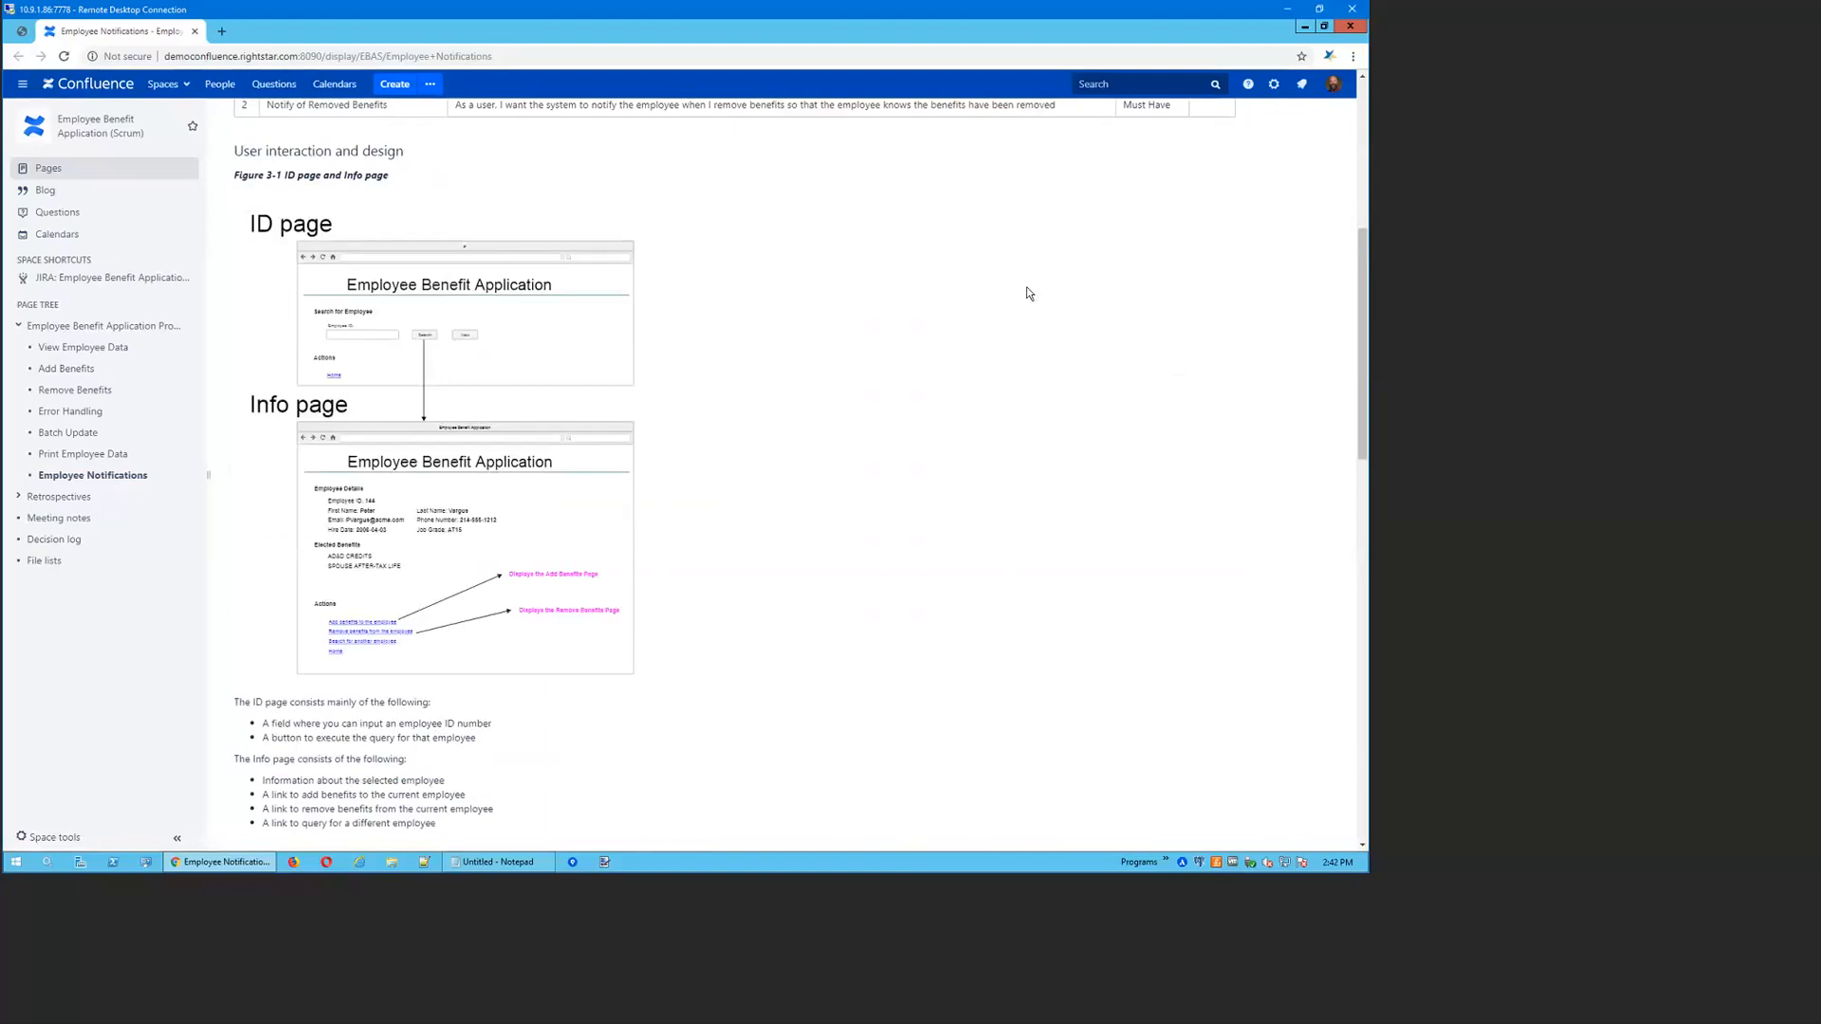
mouse_move(426, 322)
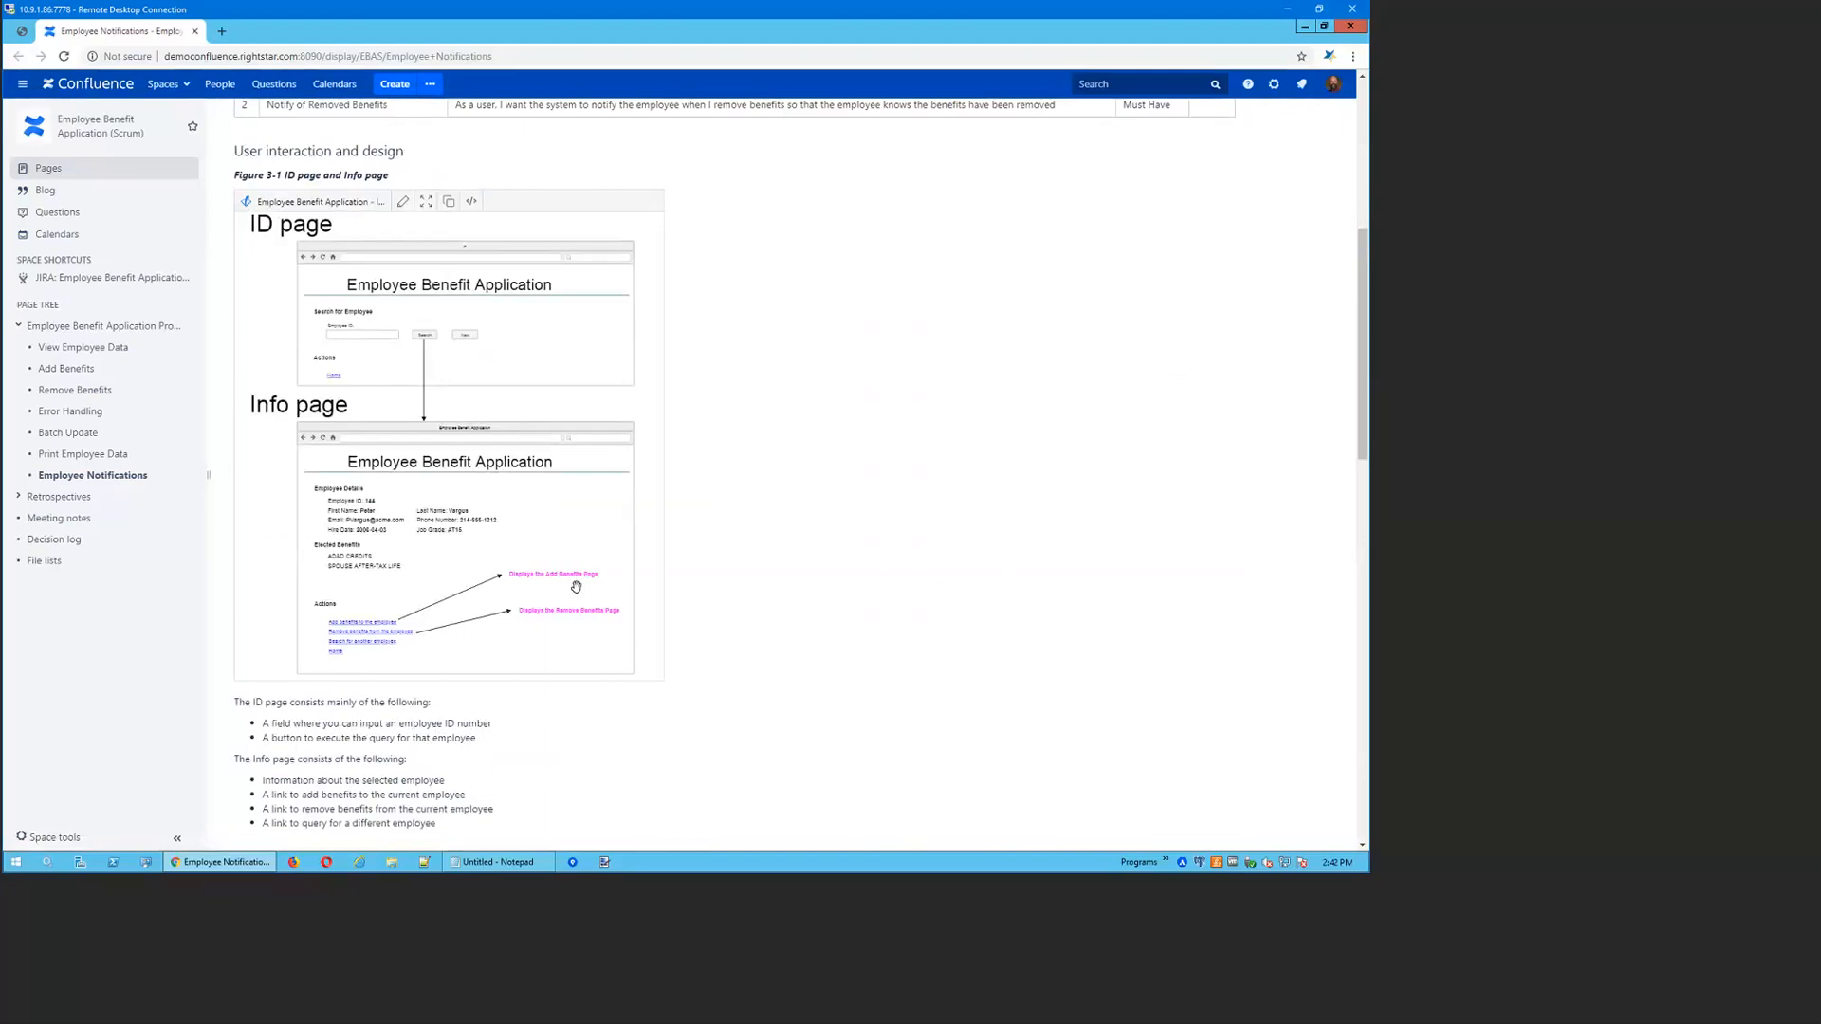
scroll(576, 587, "down", 5)
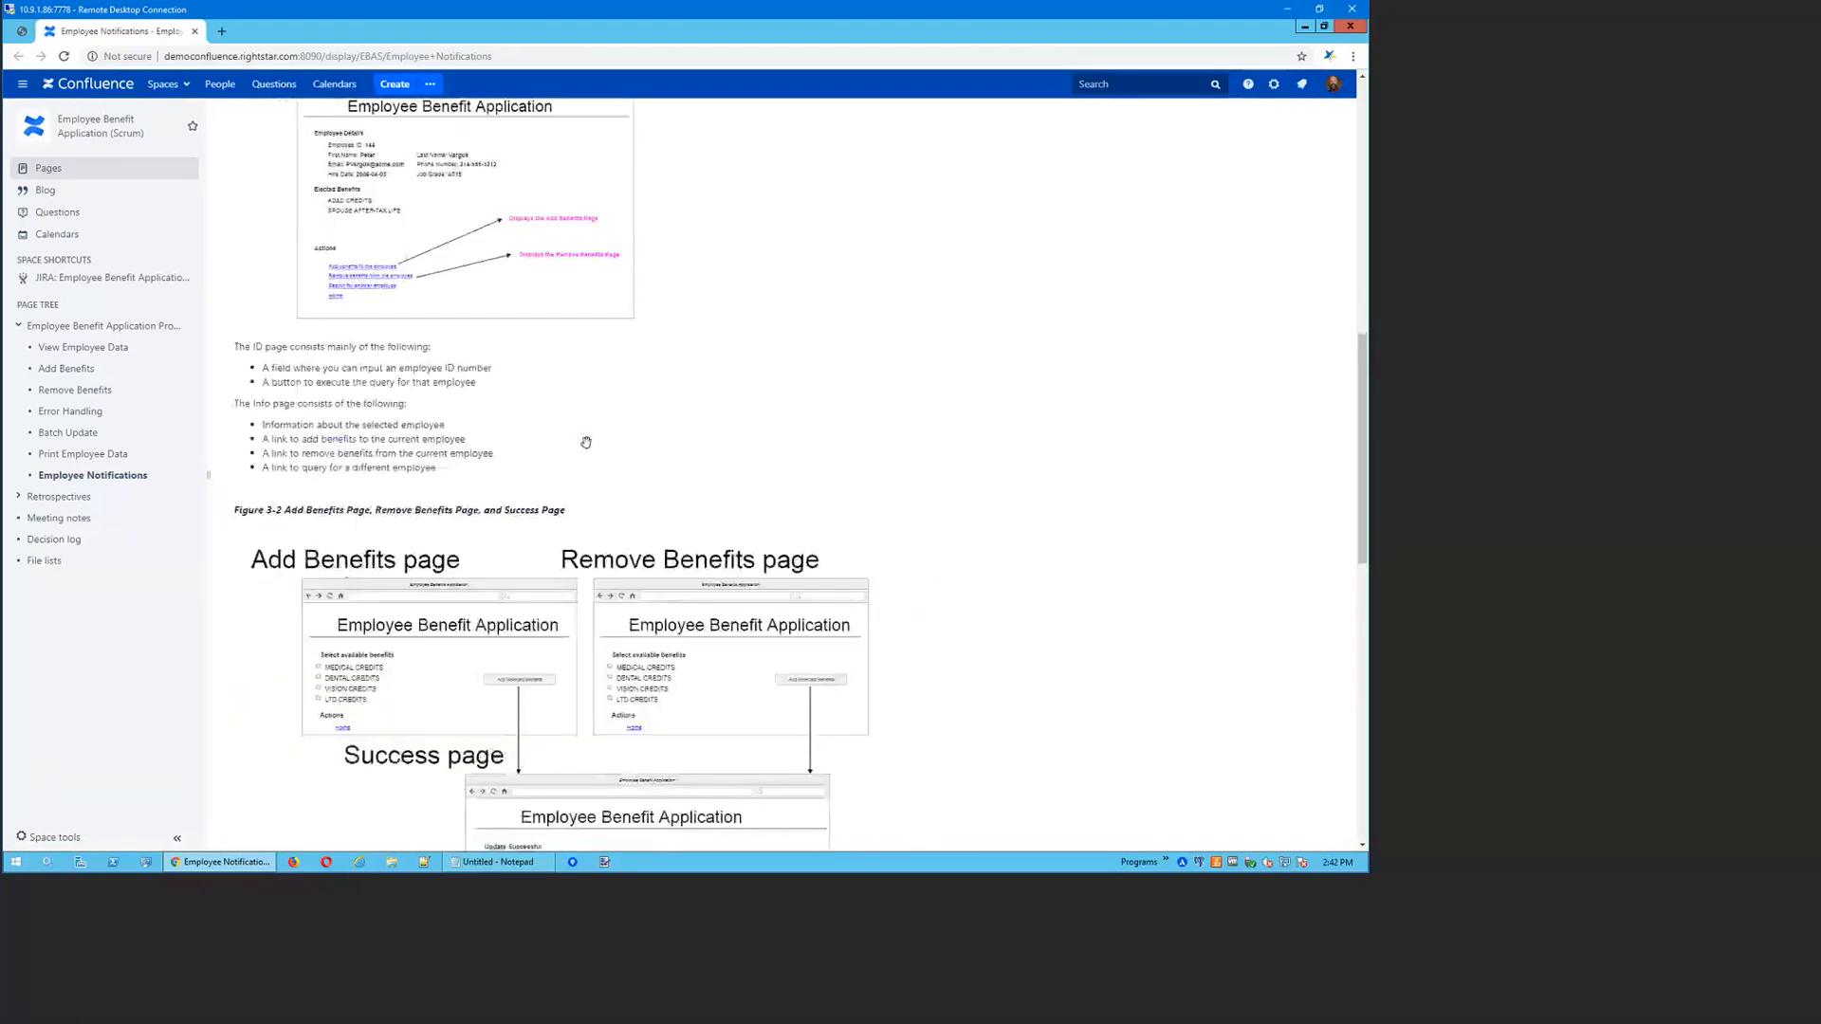
scroll(586, 442, "down", 5)
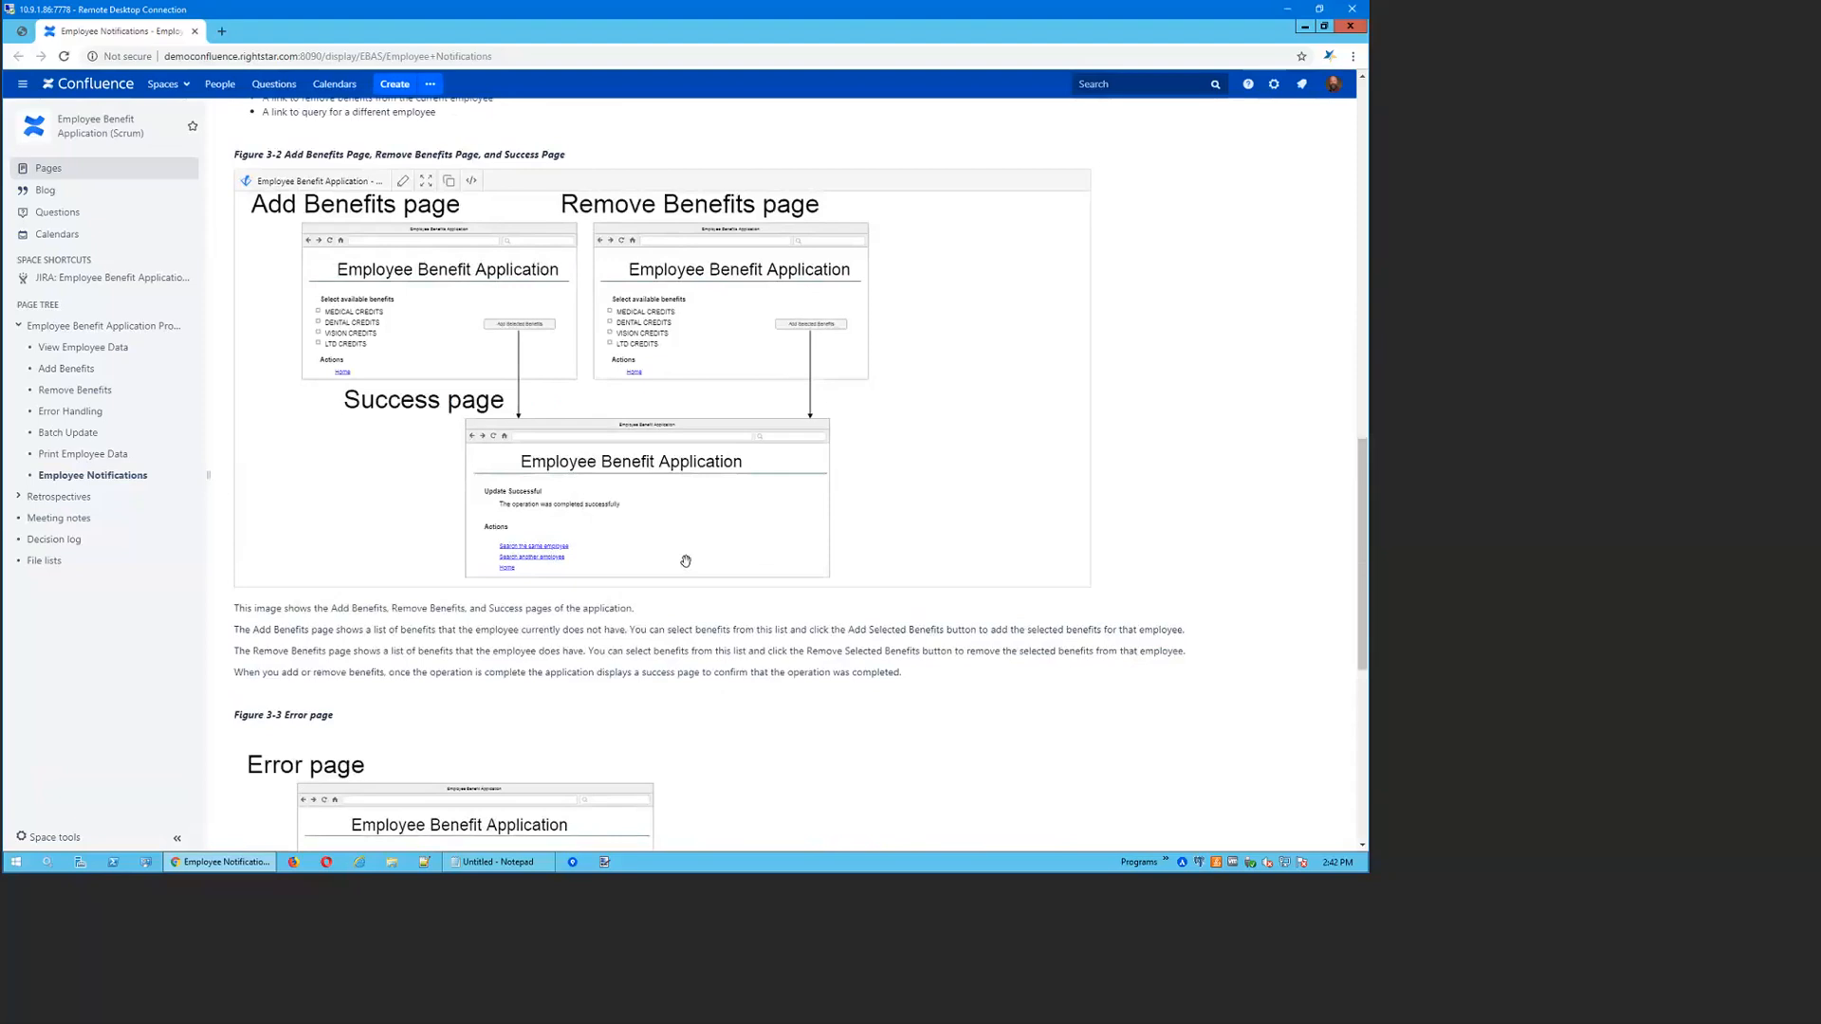
scroll(609, 565, "down", 6)
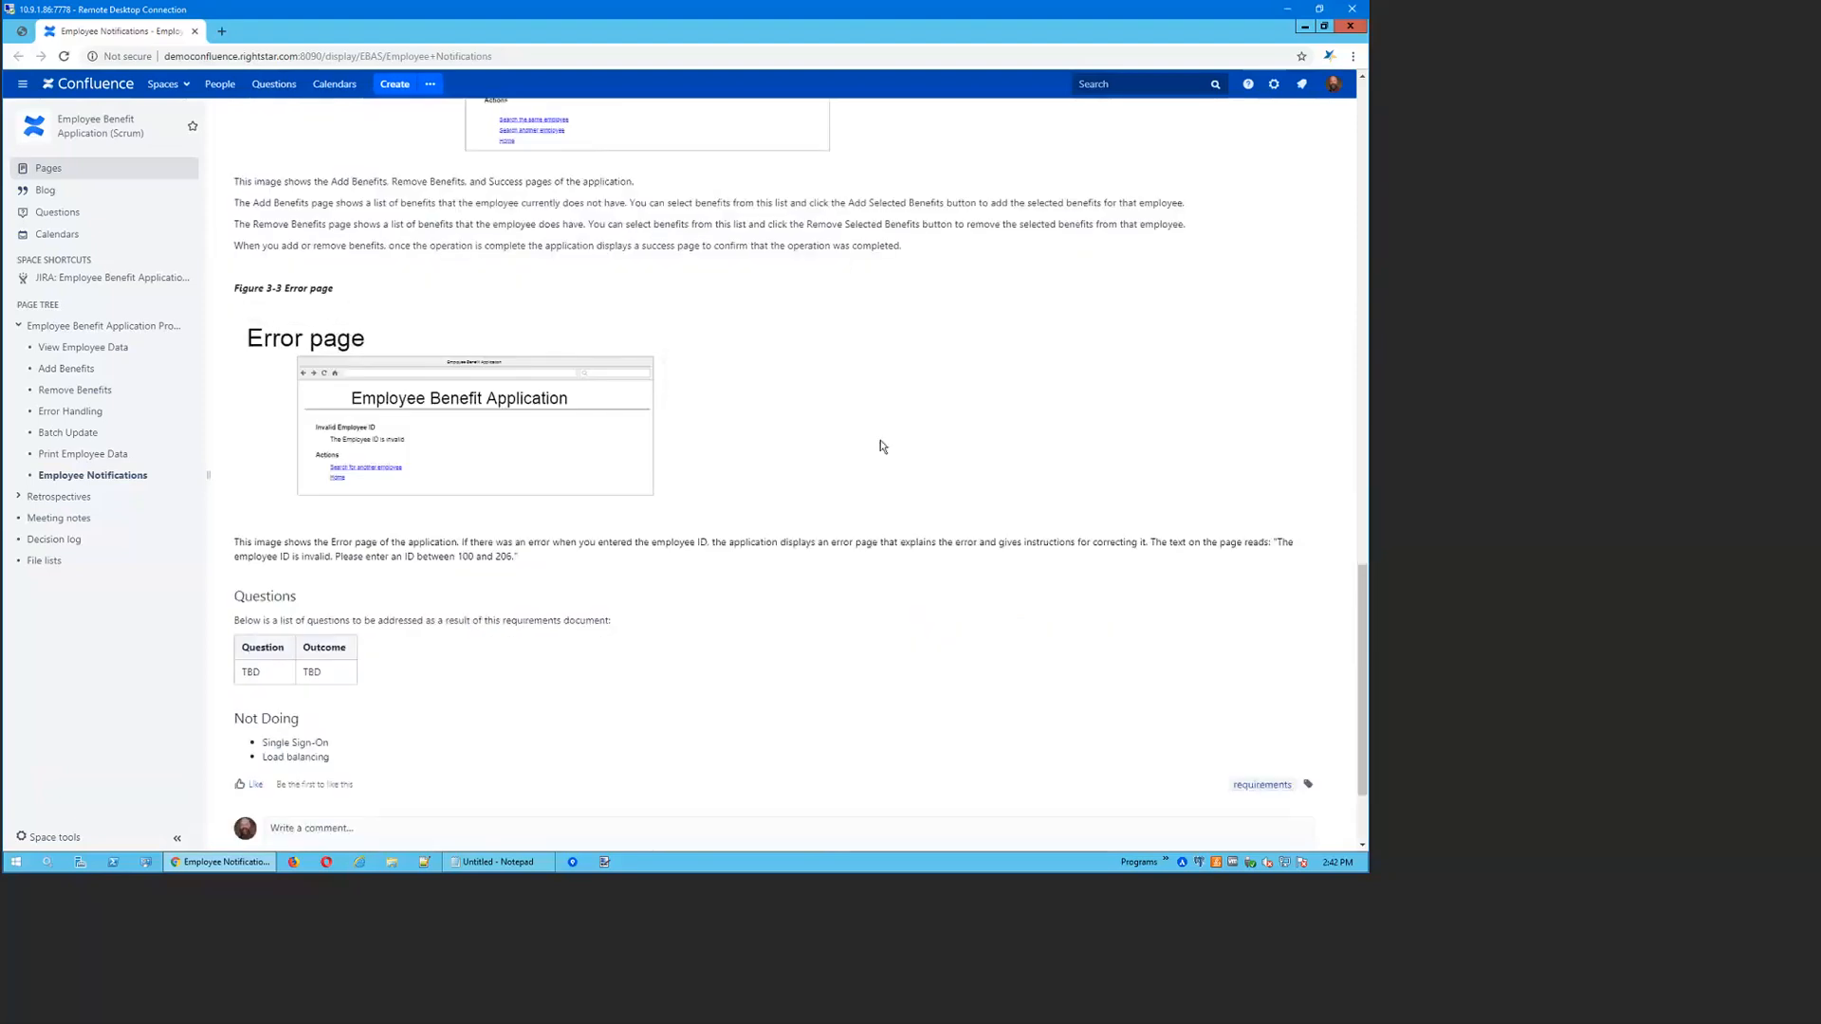
scroll(891, 431, "up", 16)
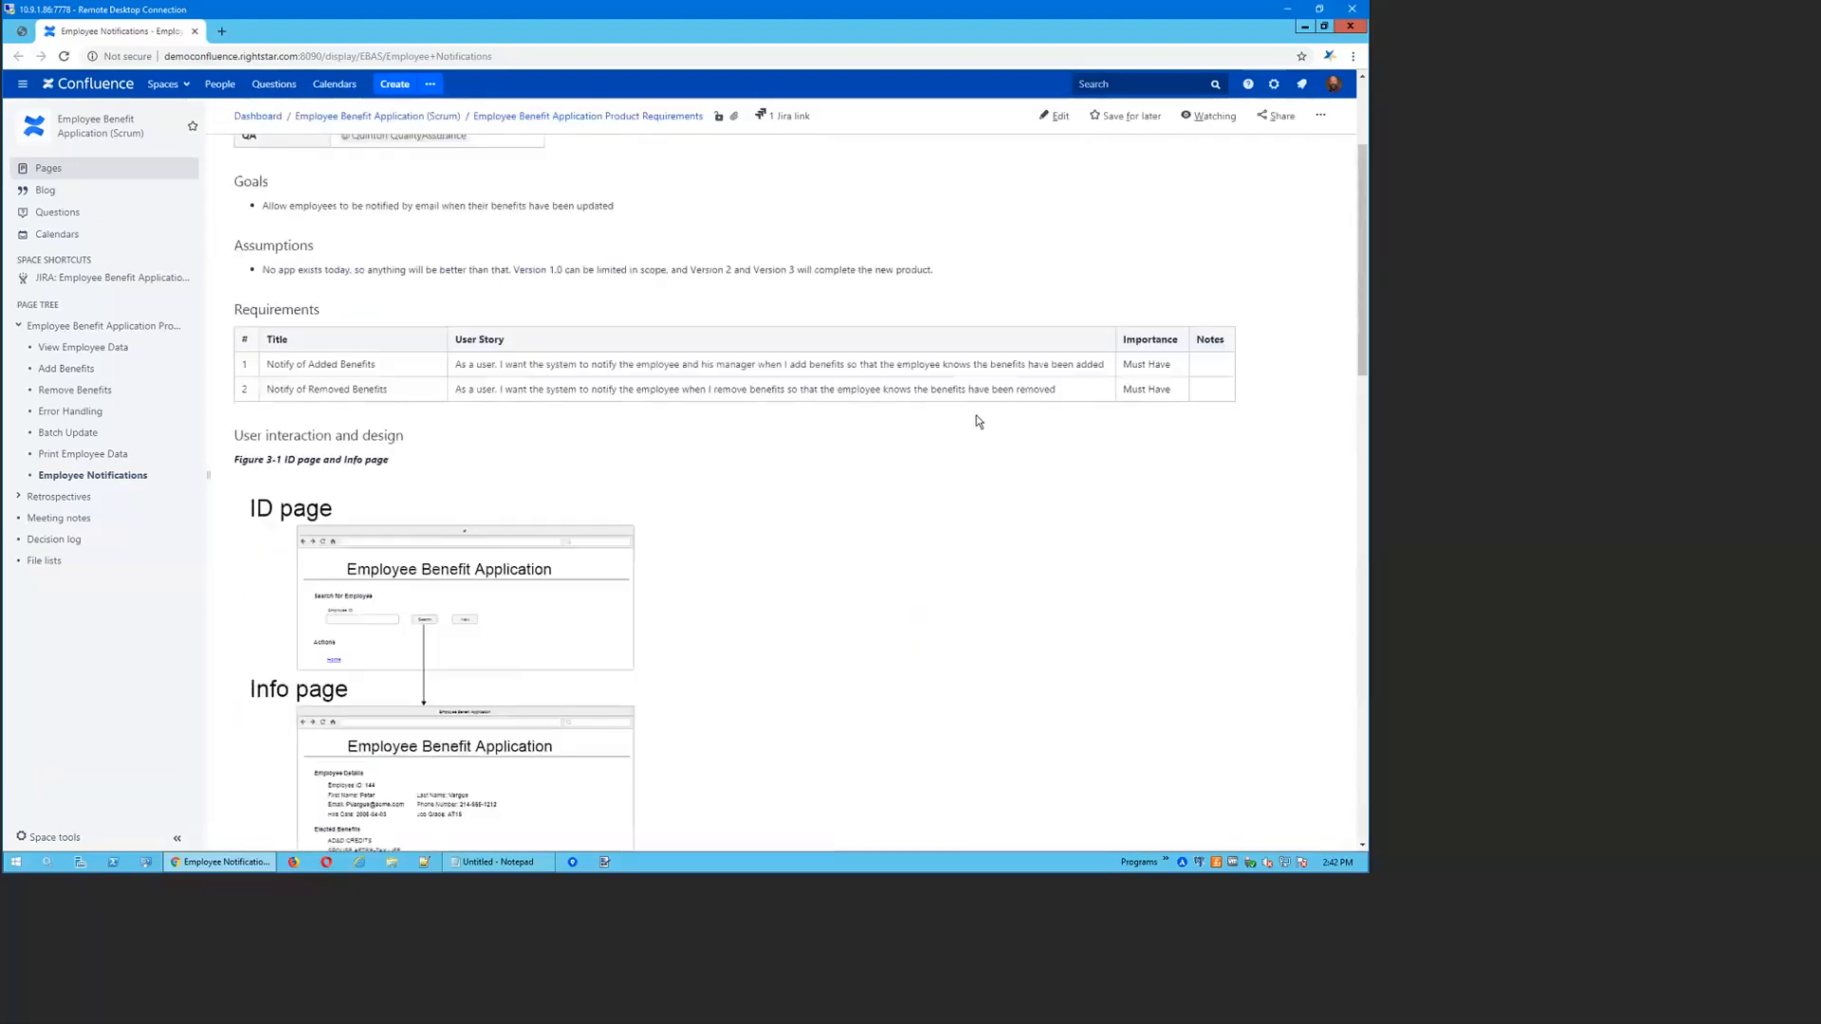
scroll(978, 421, "up", 3)
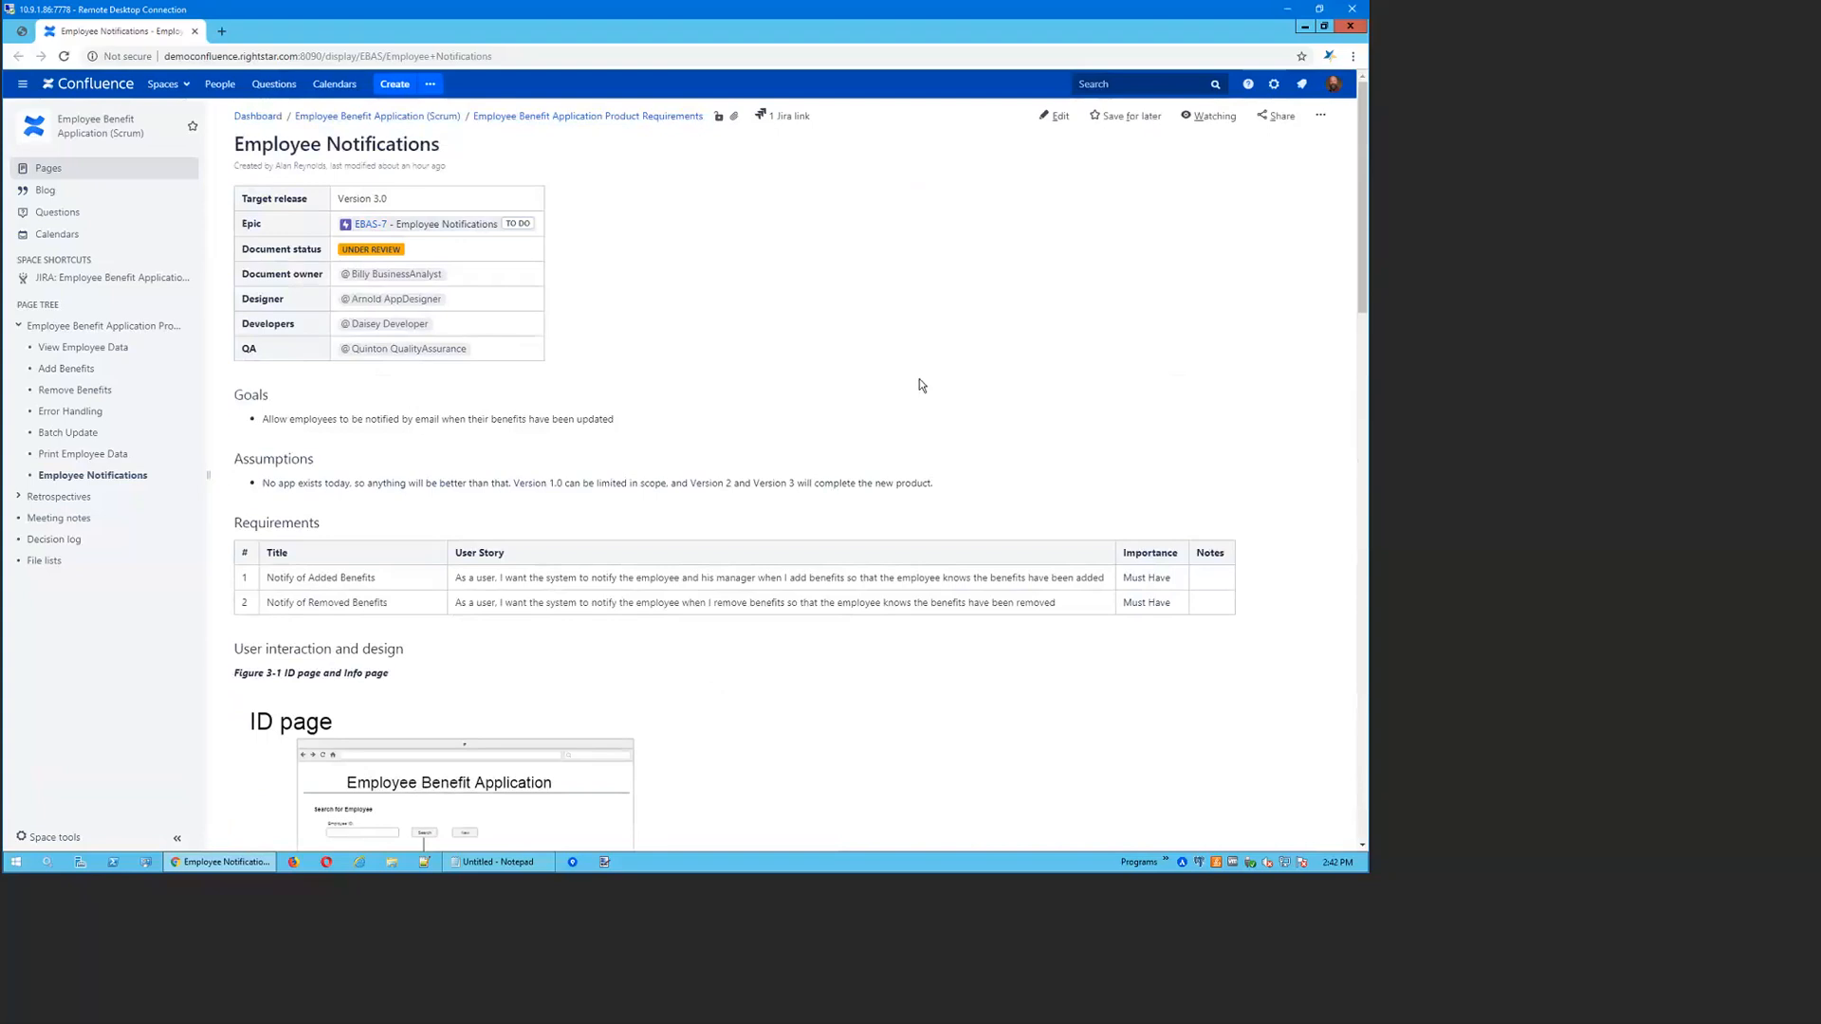
Edit the Employee Notifications page, change its document status to FINAL in green, and publish the update
left_click(1055, 116)
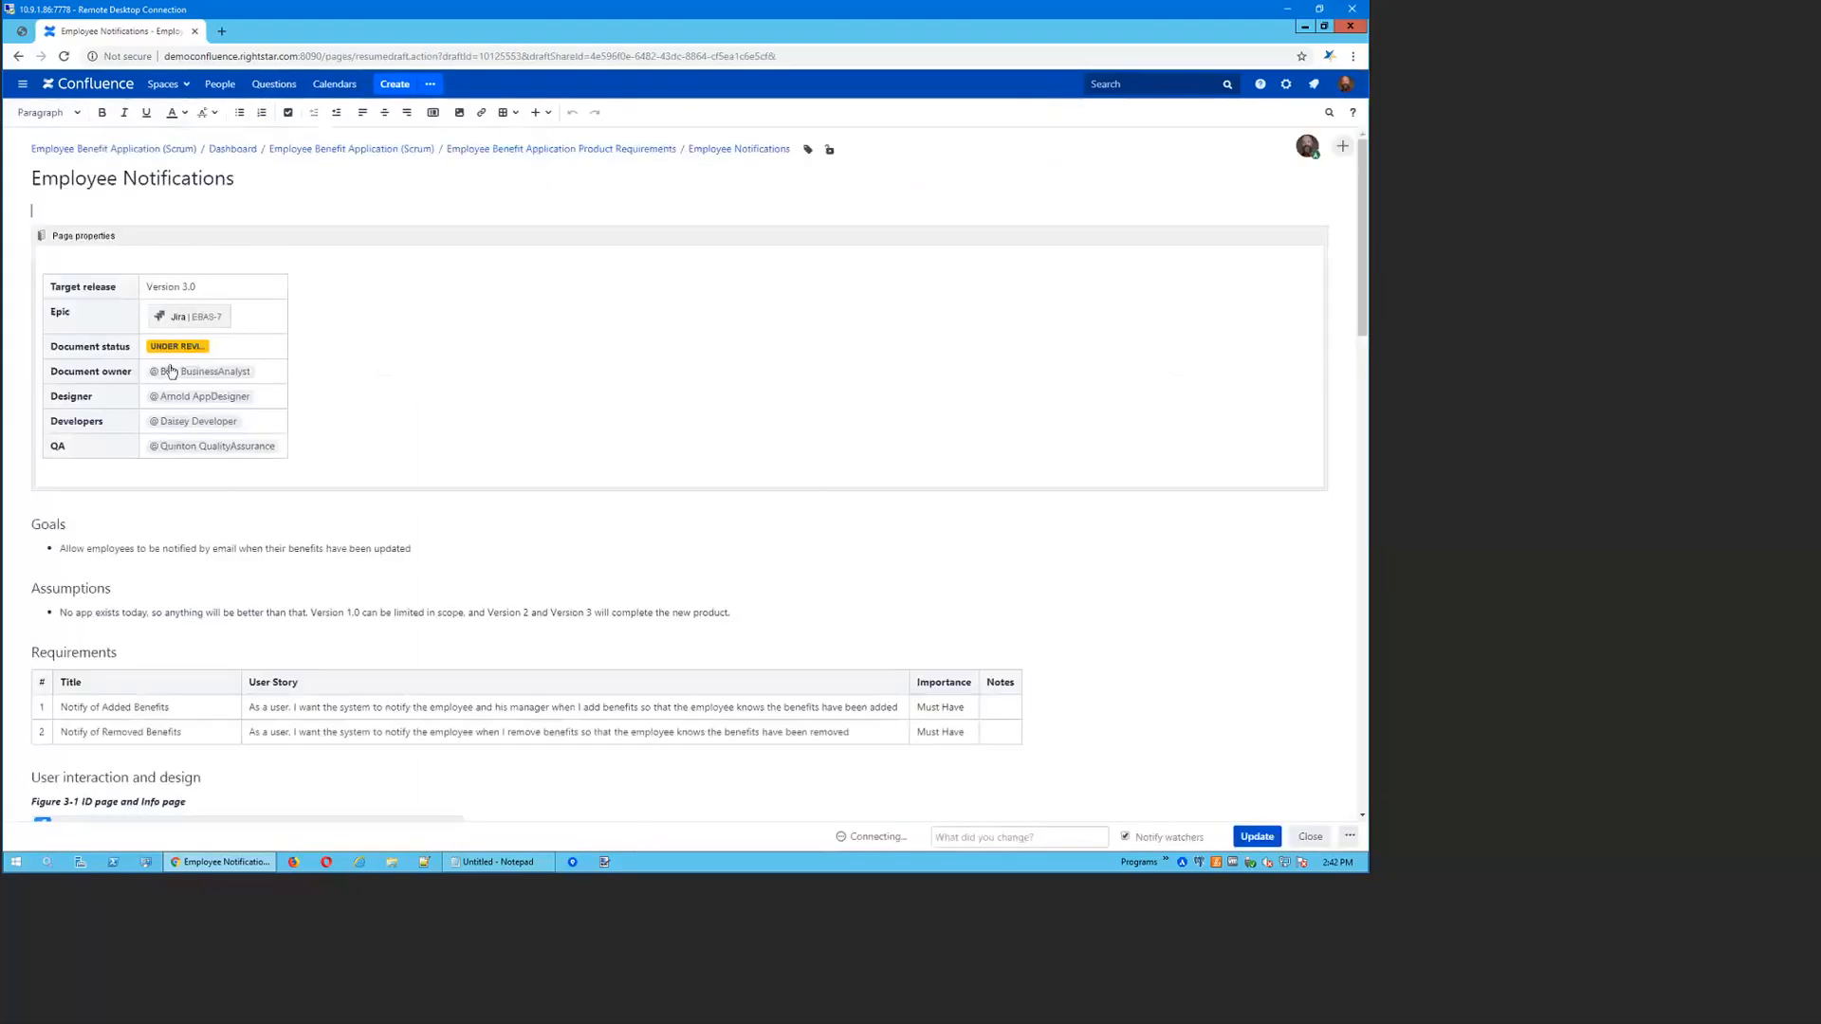
left_click(170, 346)
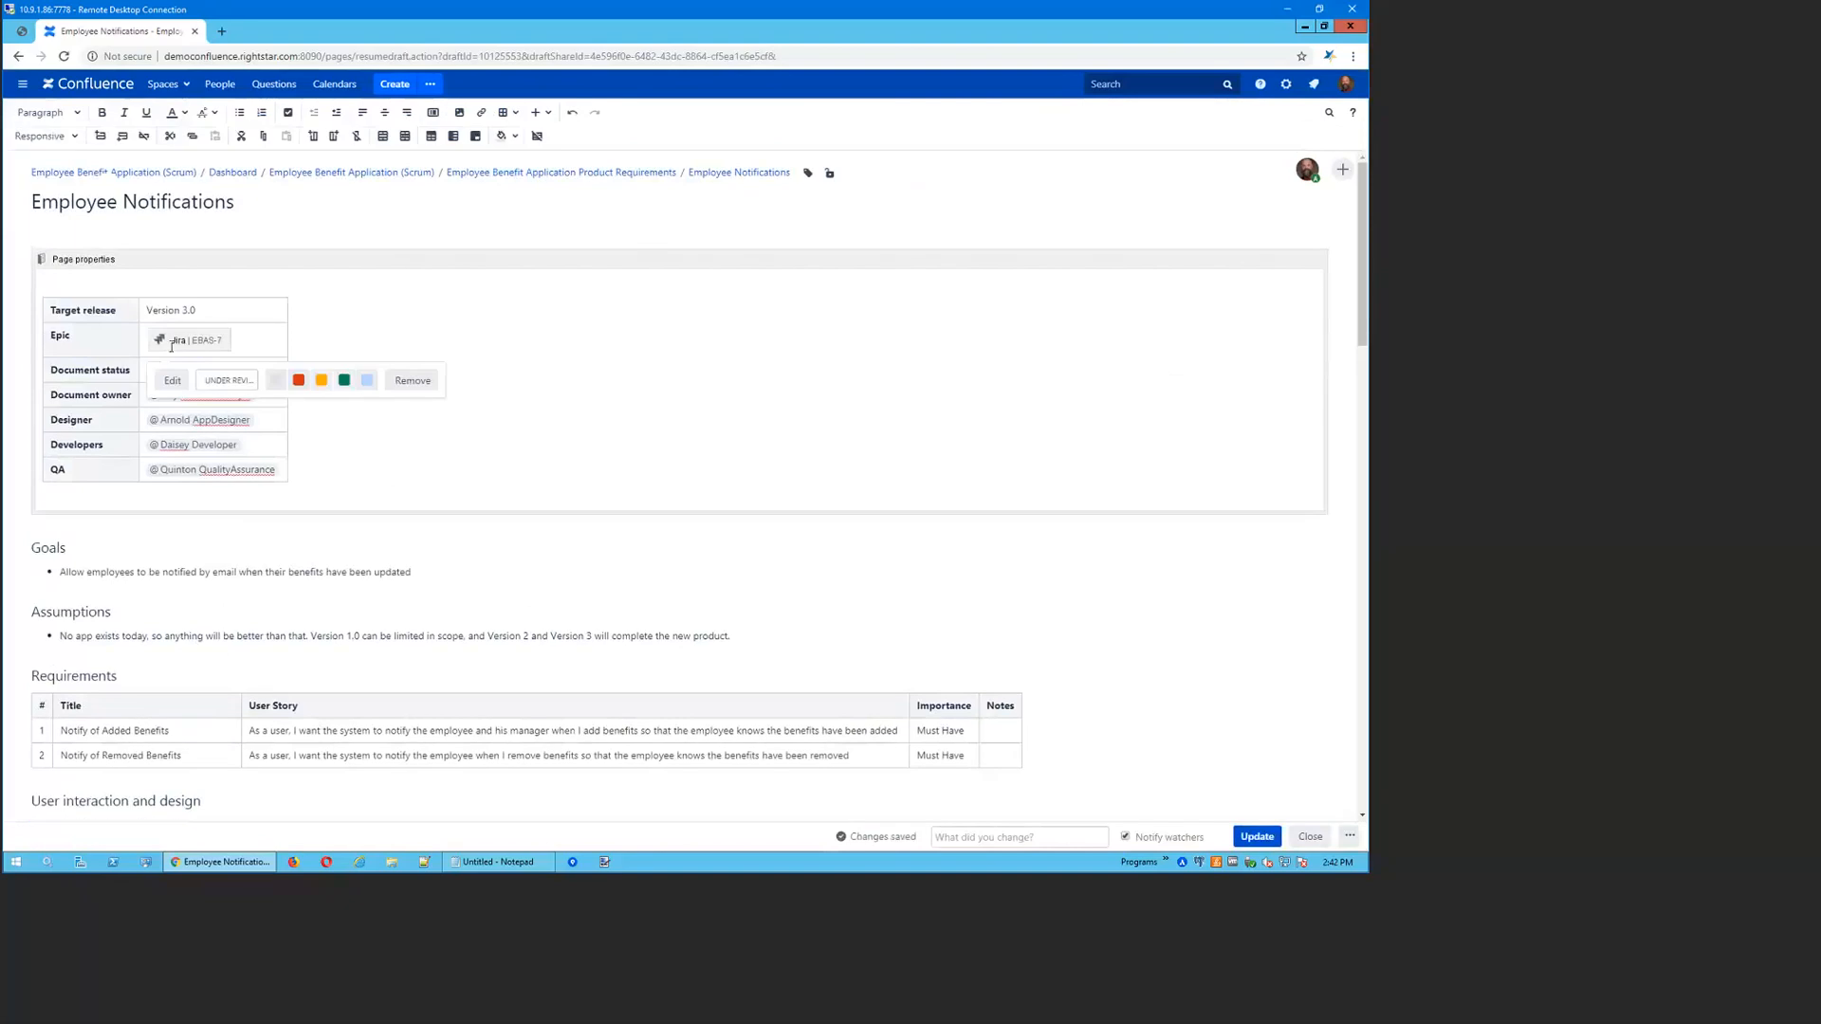
left_click(207, 380)
type("FINAL")
left_click(345, 380)
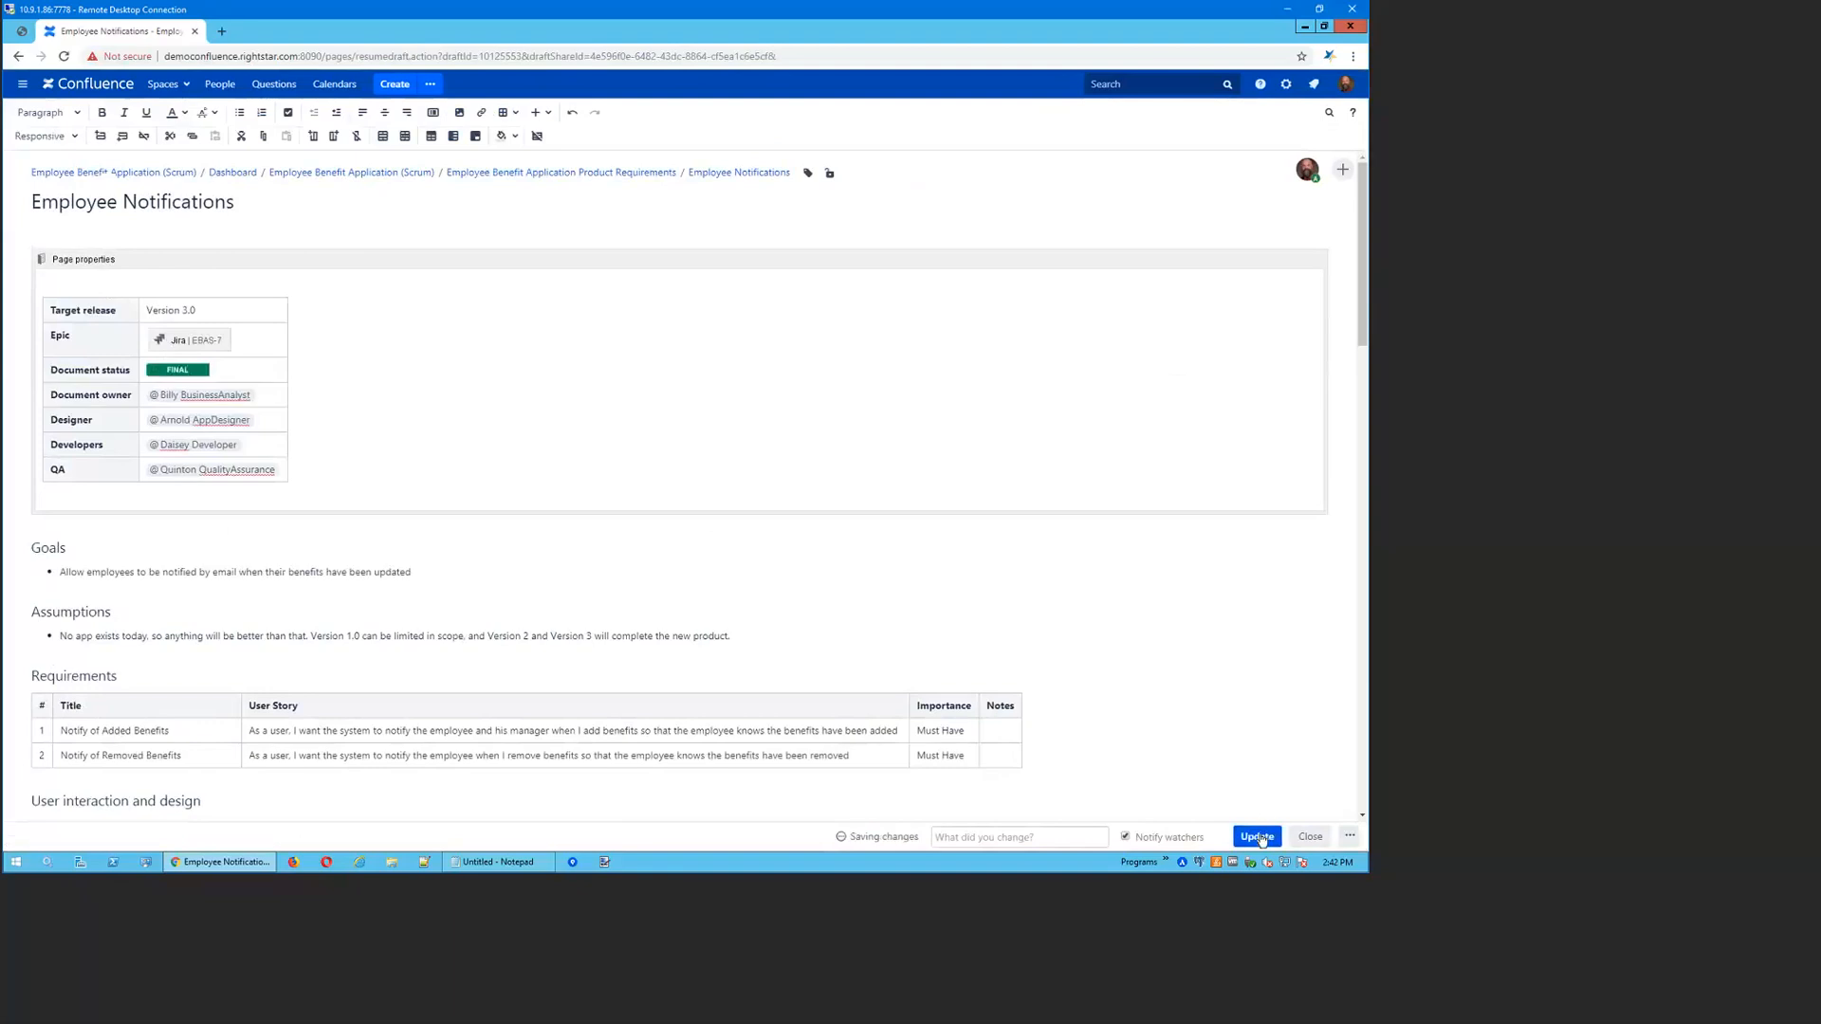
left_click(1258, 836)
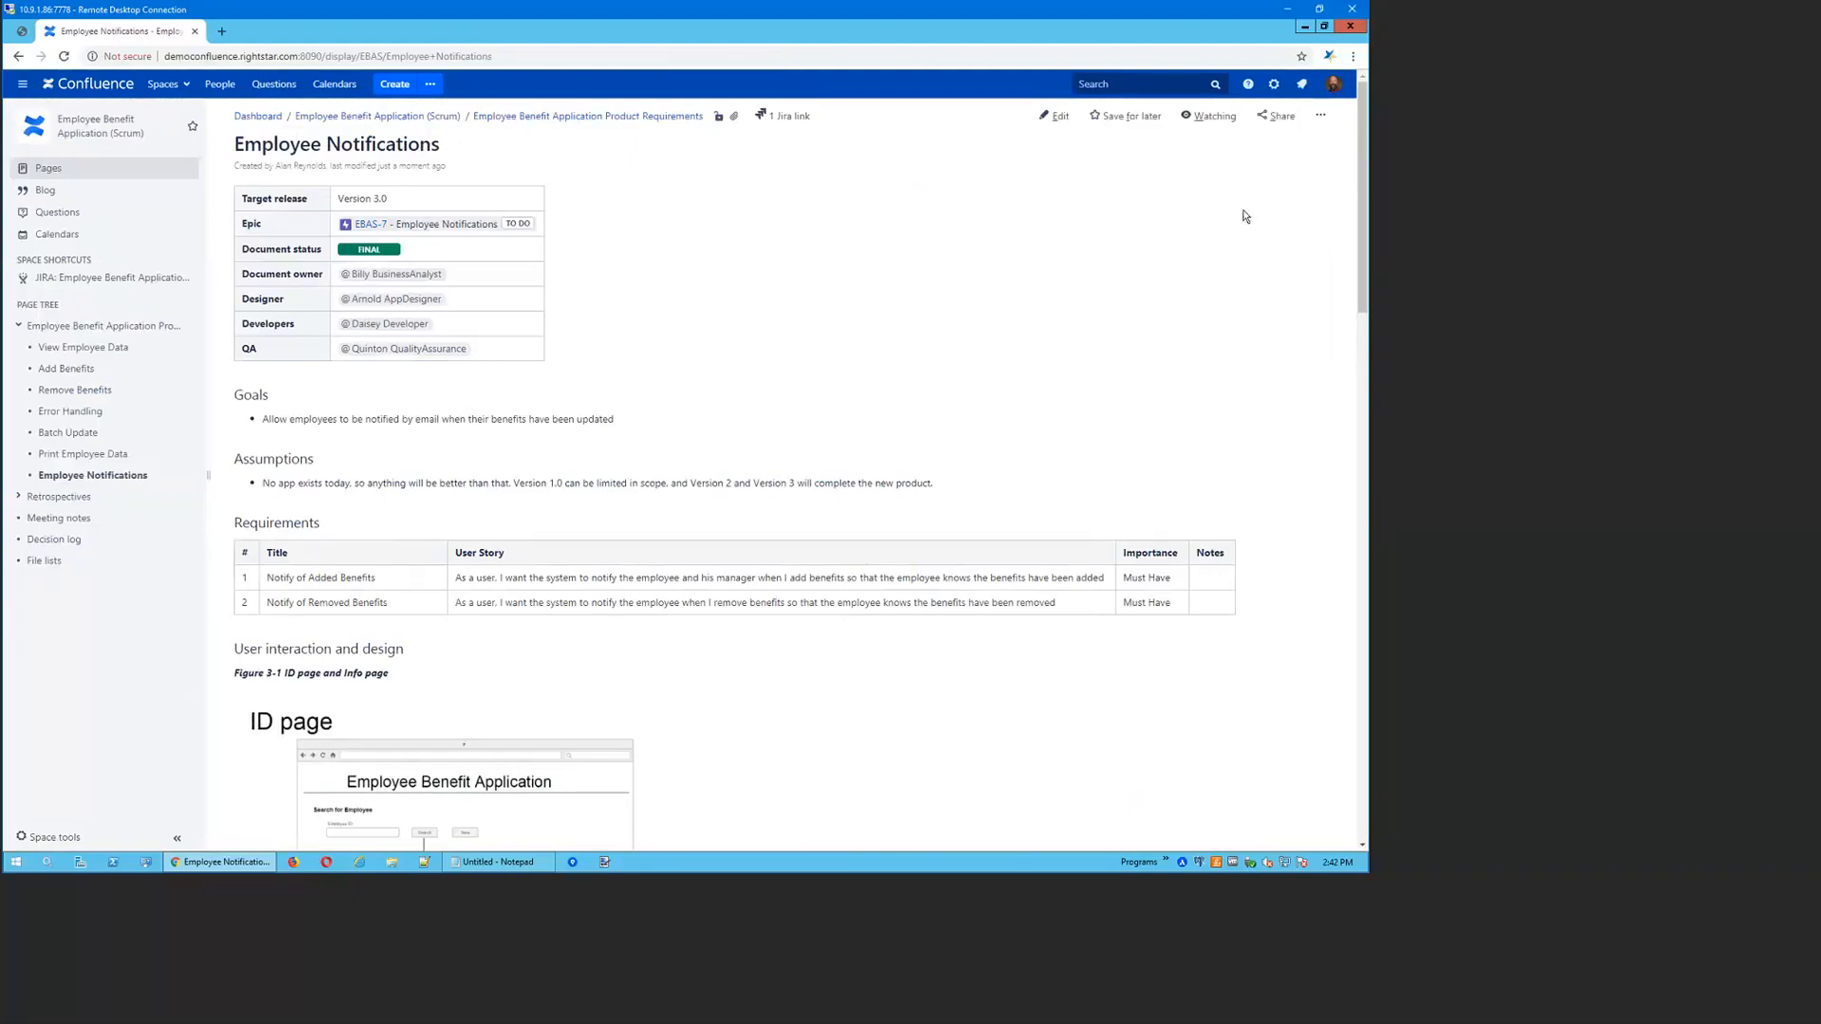
Compare the current version of the Employee Notifications page with v. 8 in the page history, and return to the page
left_click(1321, 116)
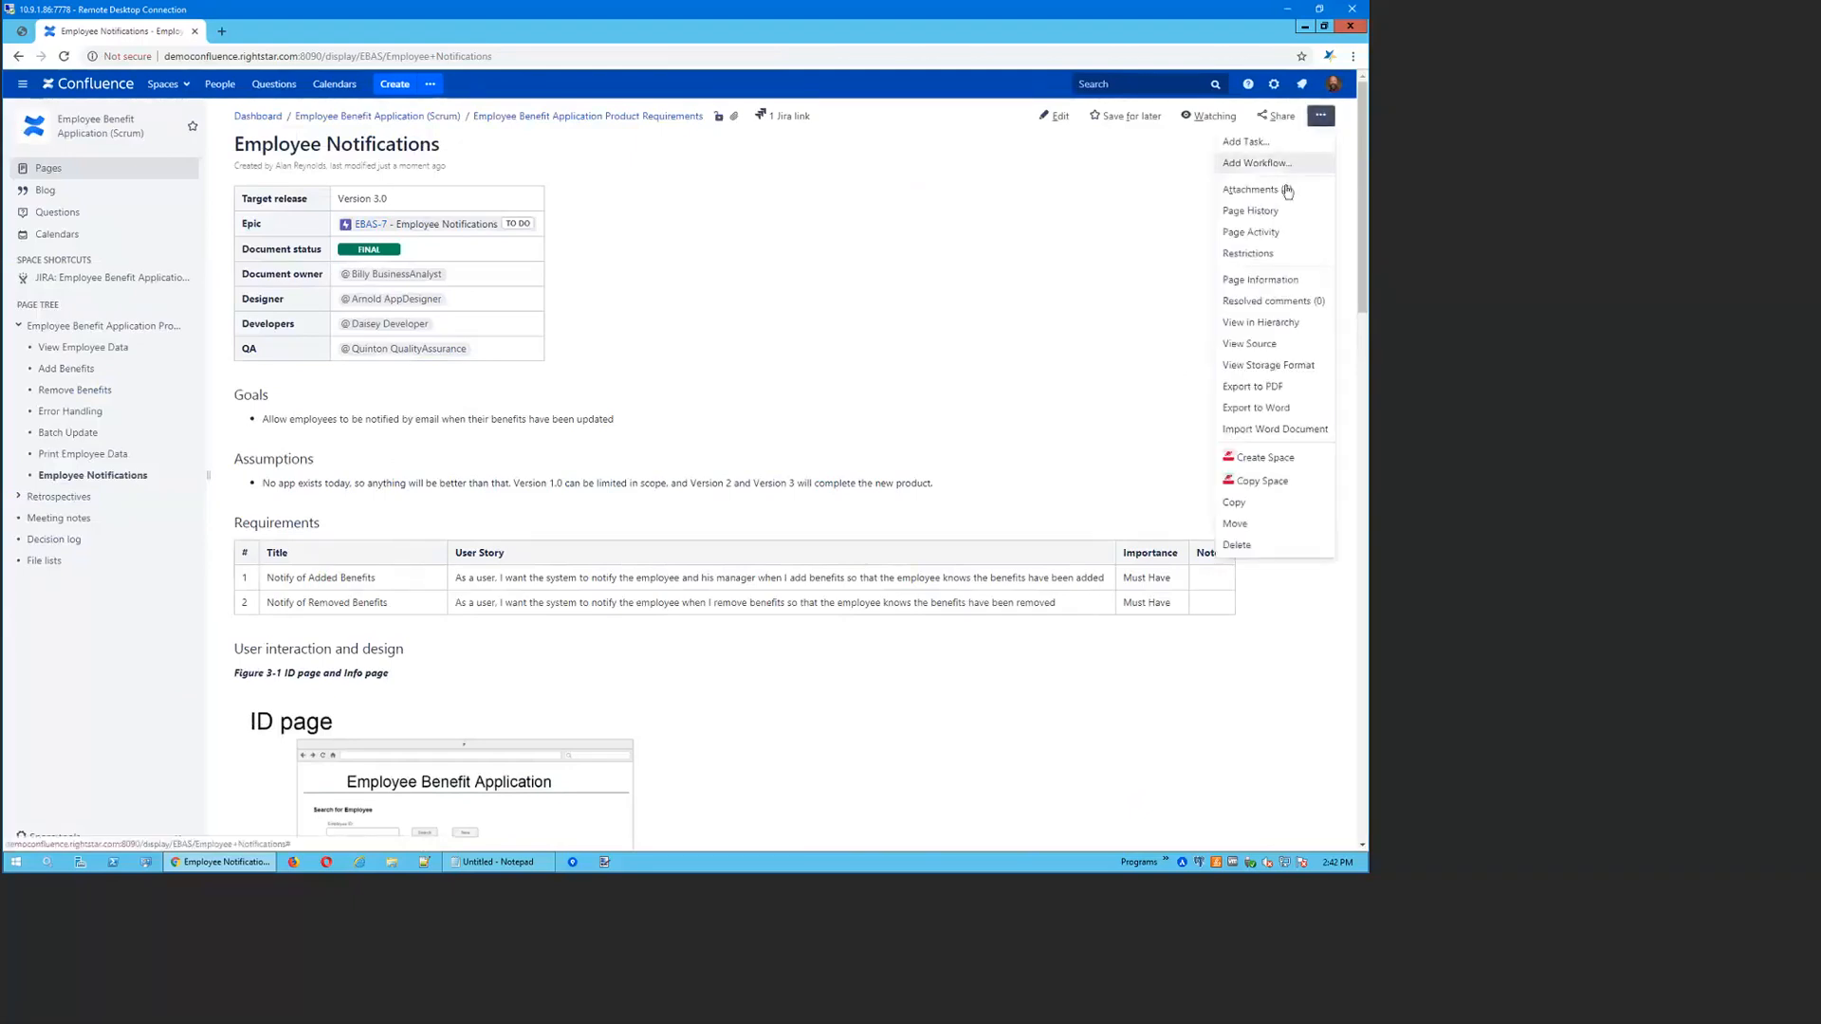
left_click(1274, 211)
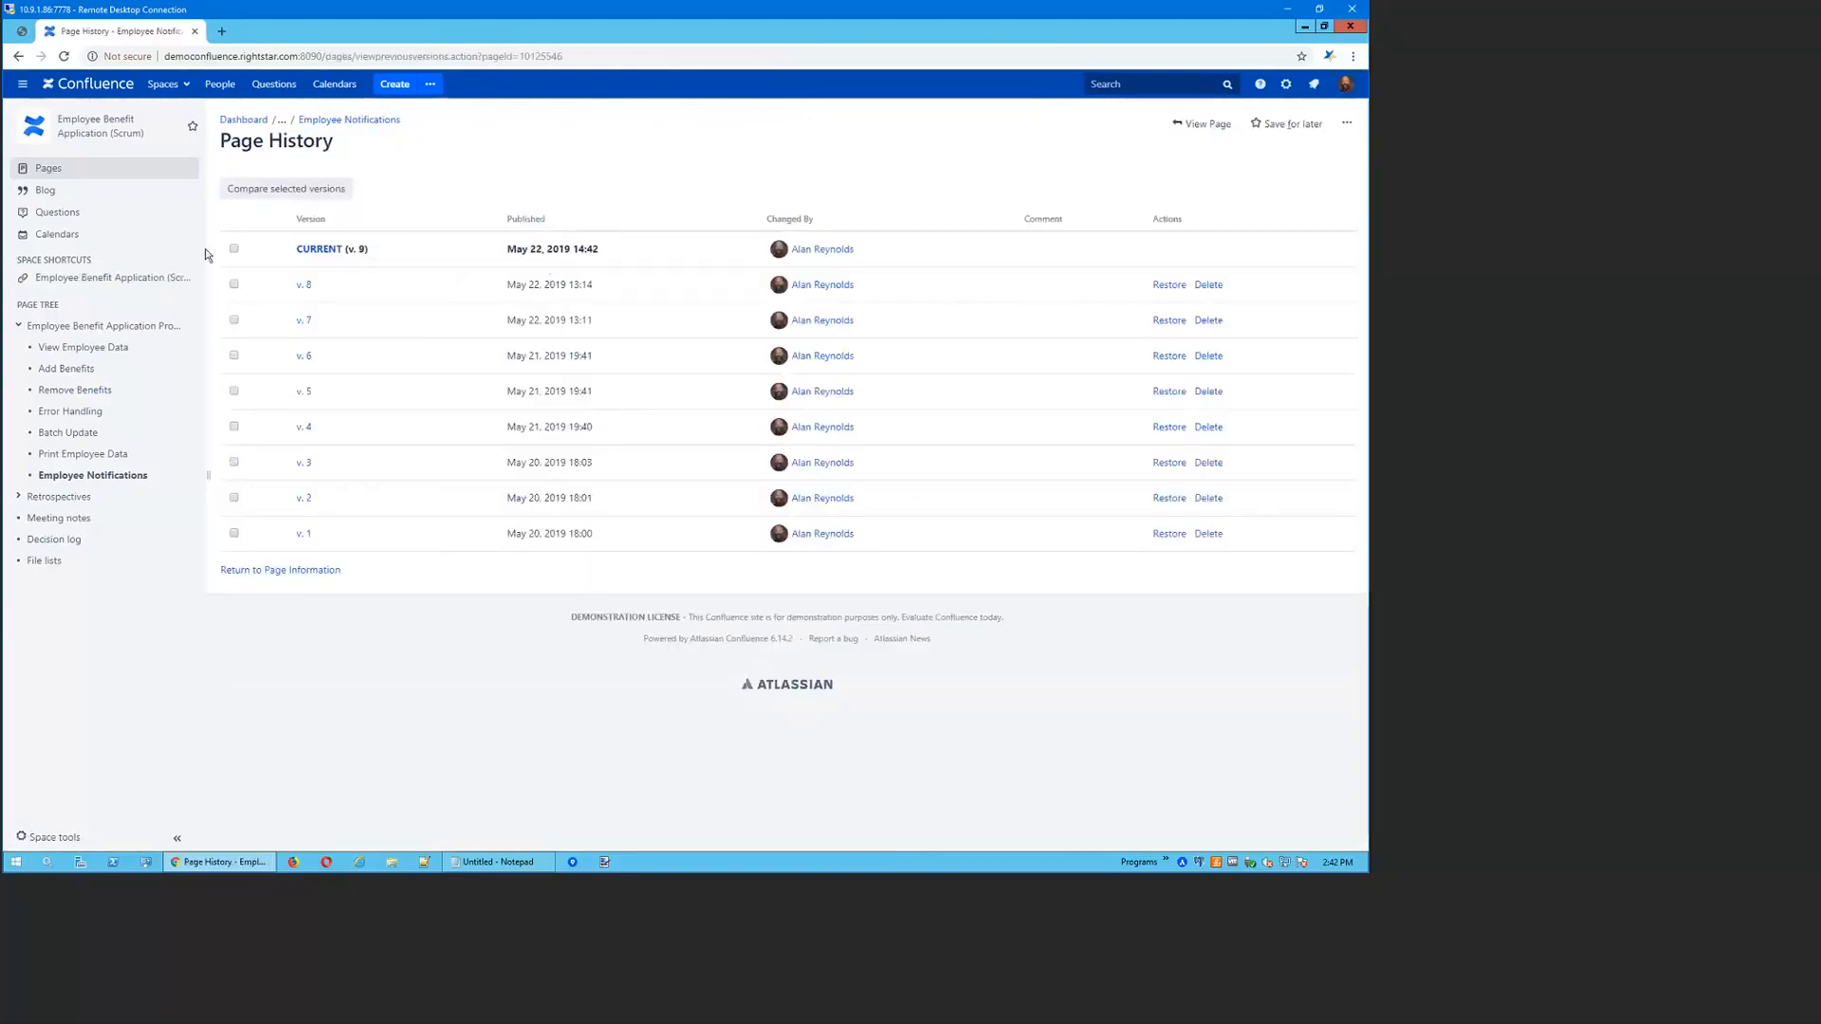
left_click(233, 248)
left_click(235, 284)
left_click(303, 188)
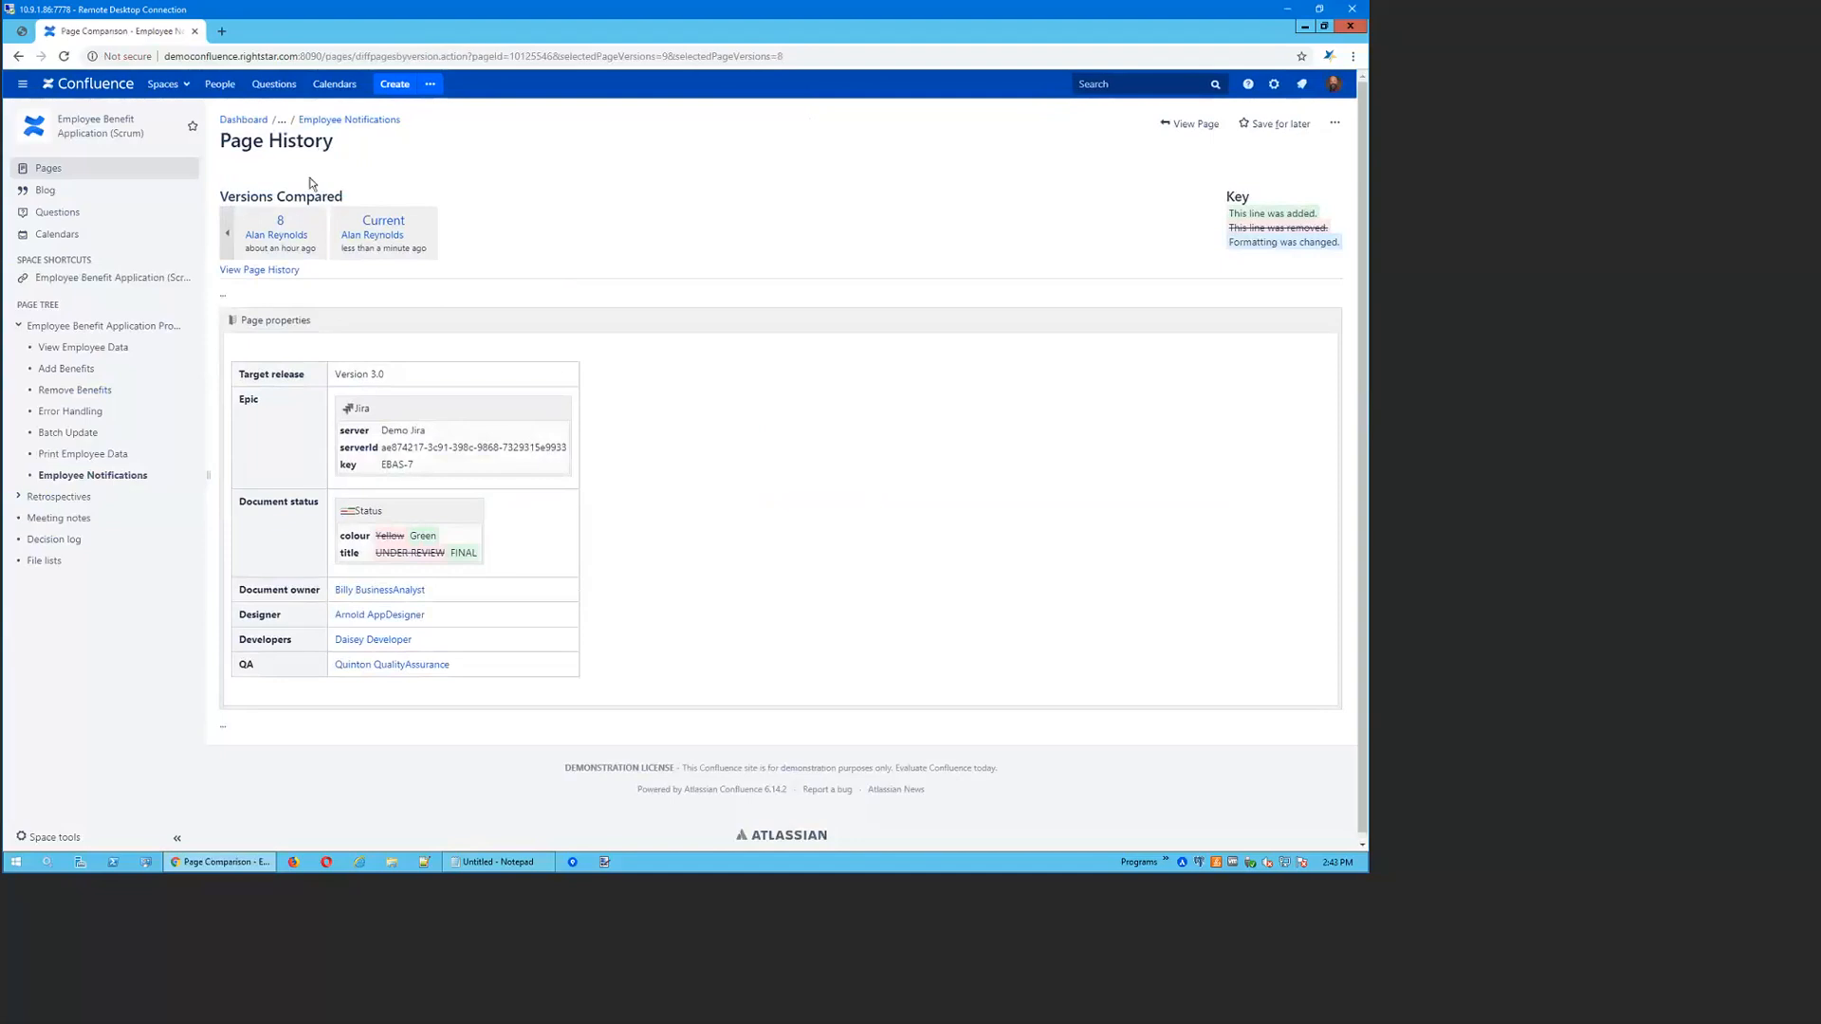
left_click(1193, 124)
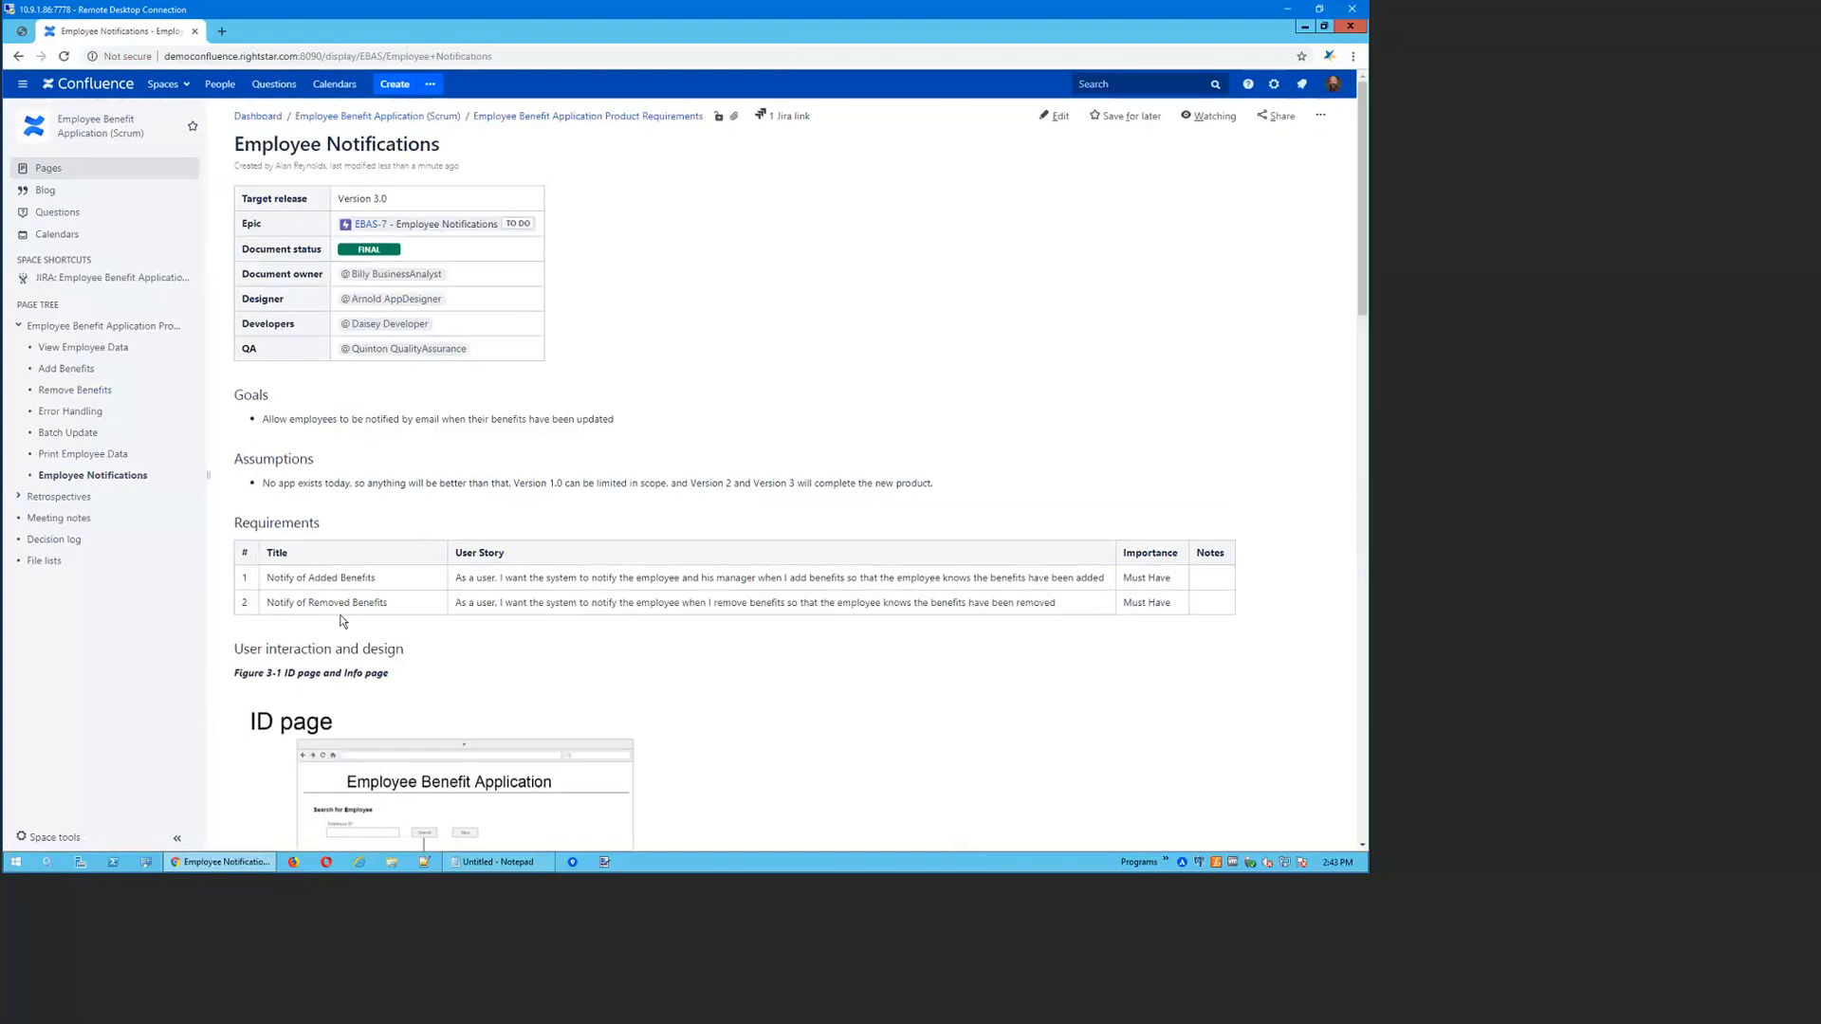
Create Jira stories from both rows of the Requirements table in the Employee Benefit Application project, linked to epic EBAS-7
left_click_drag(283, 579, 1176, 611)
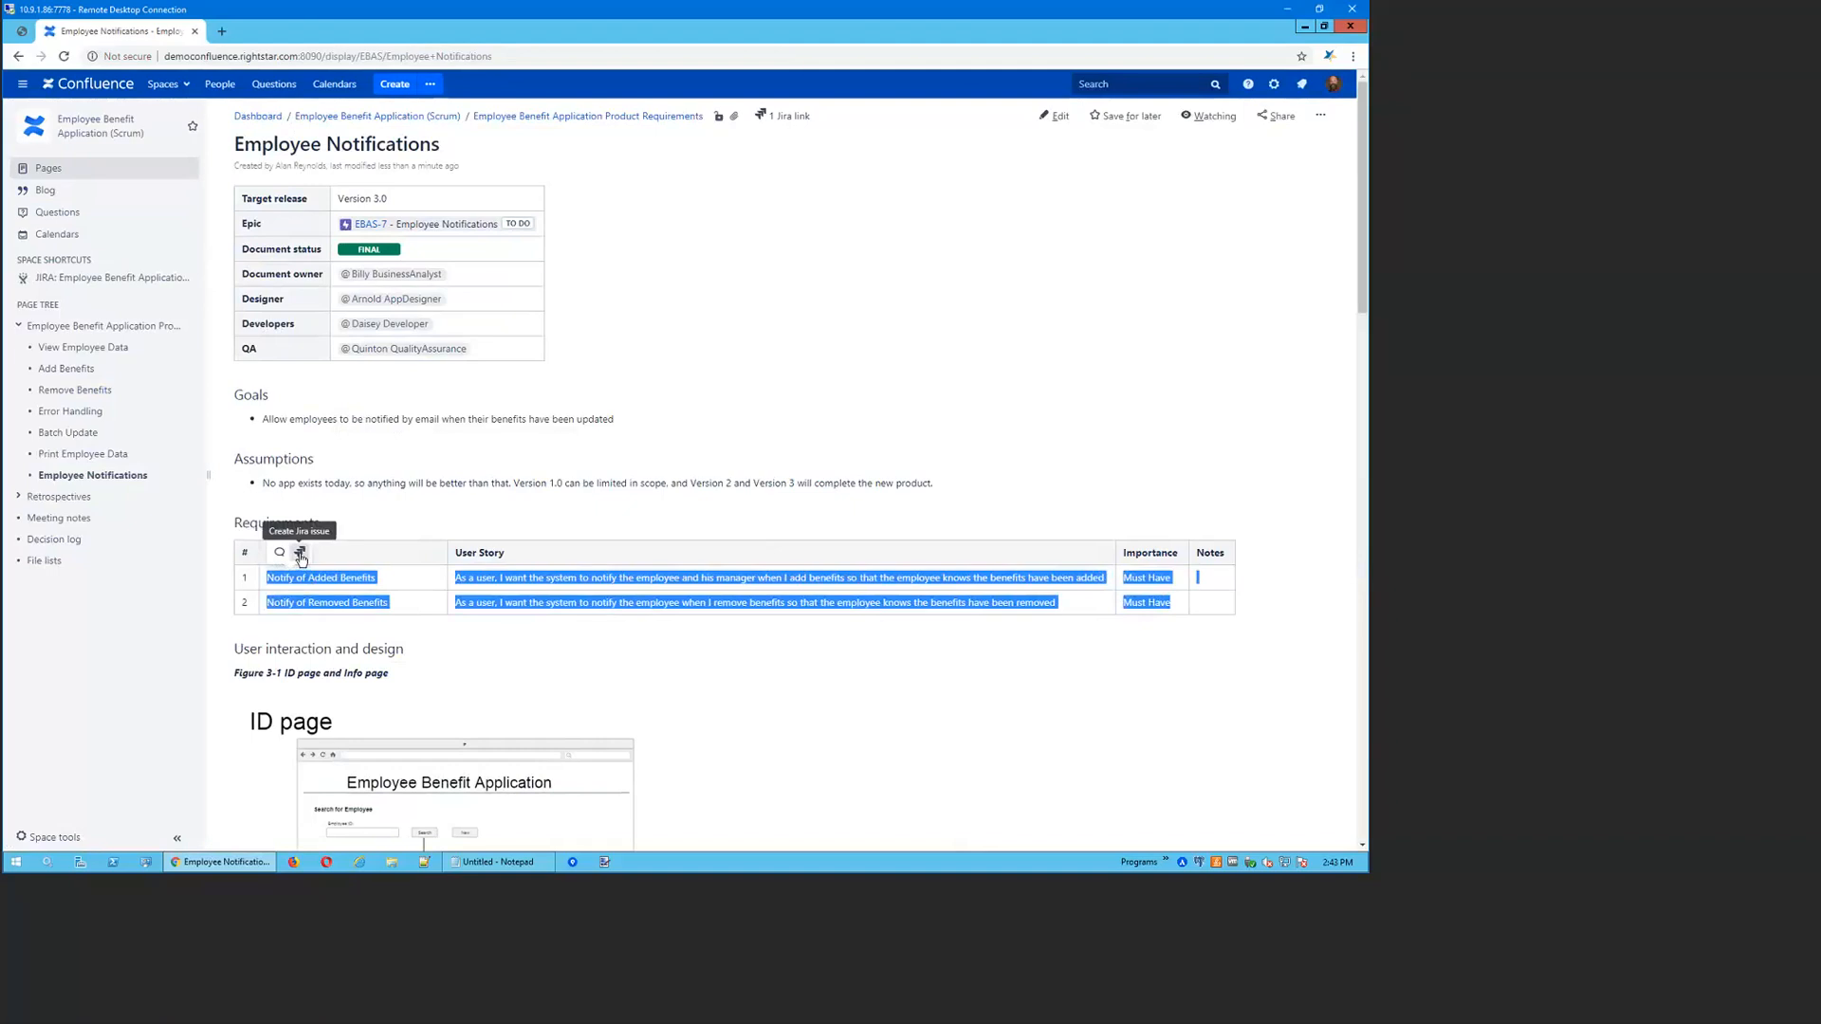
left_click(301, 559)
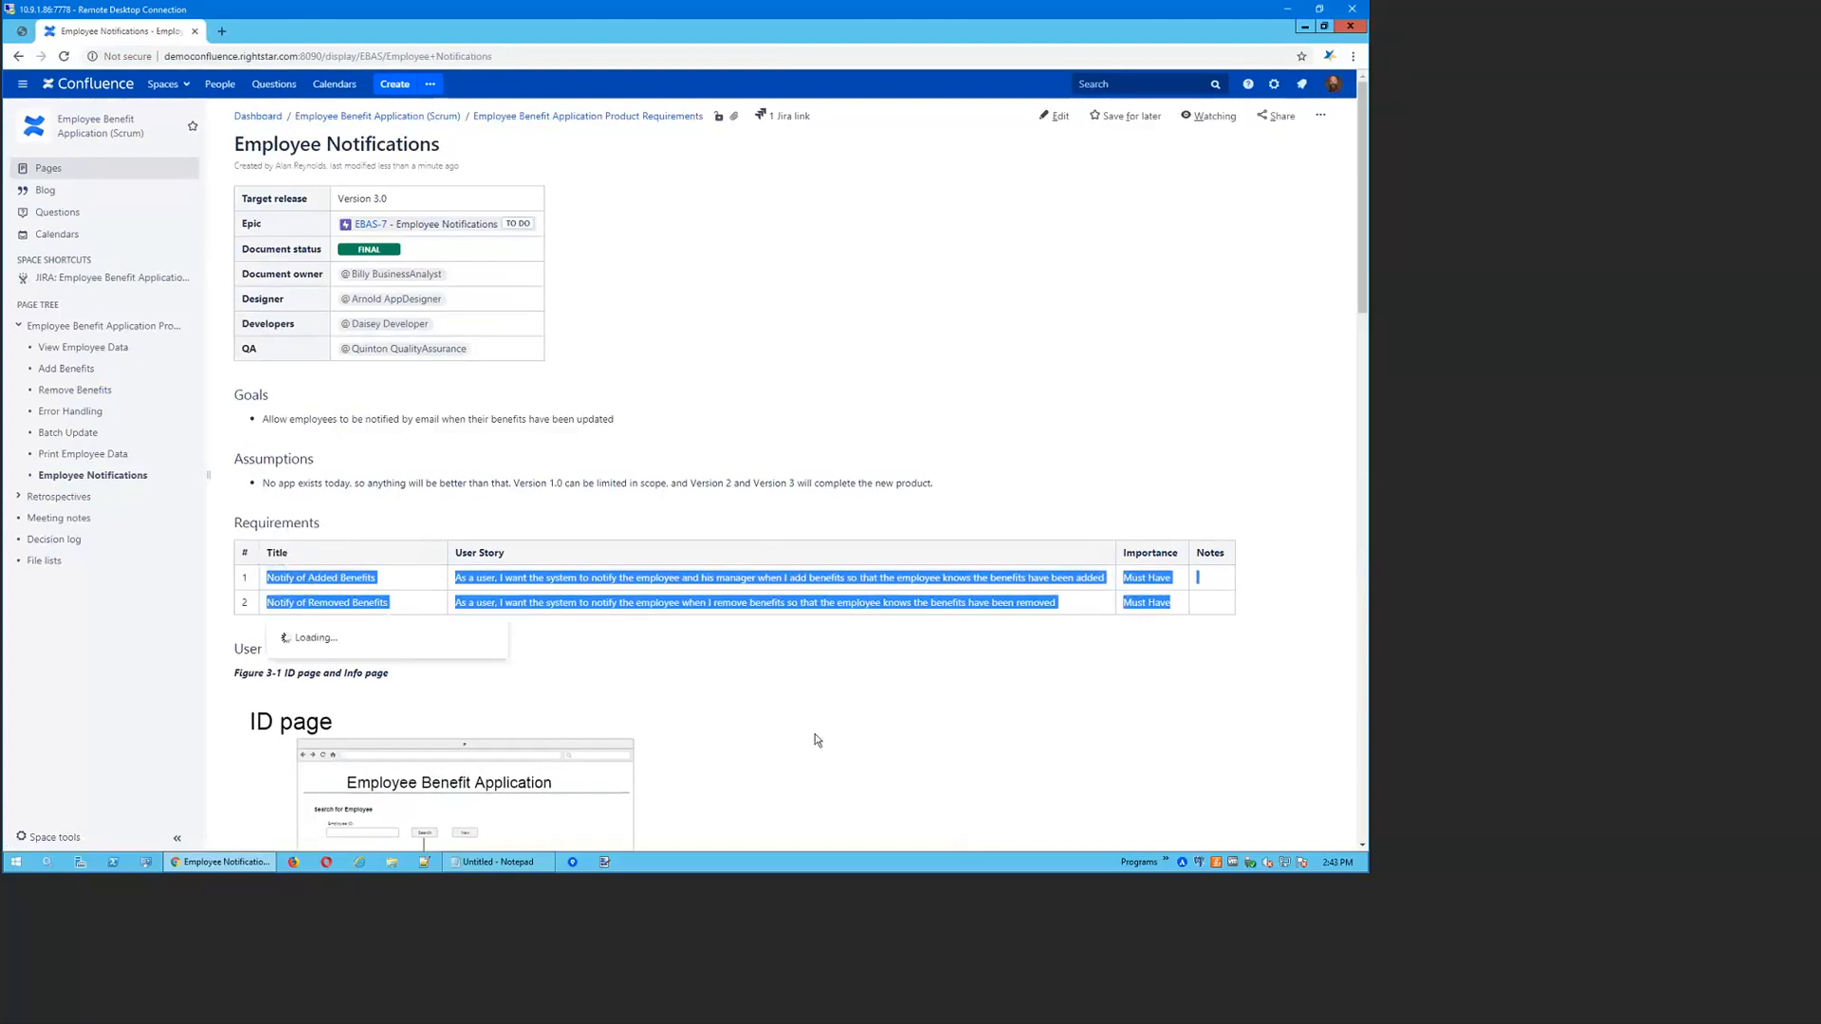
scroll(823, 737, "down", 3)
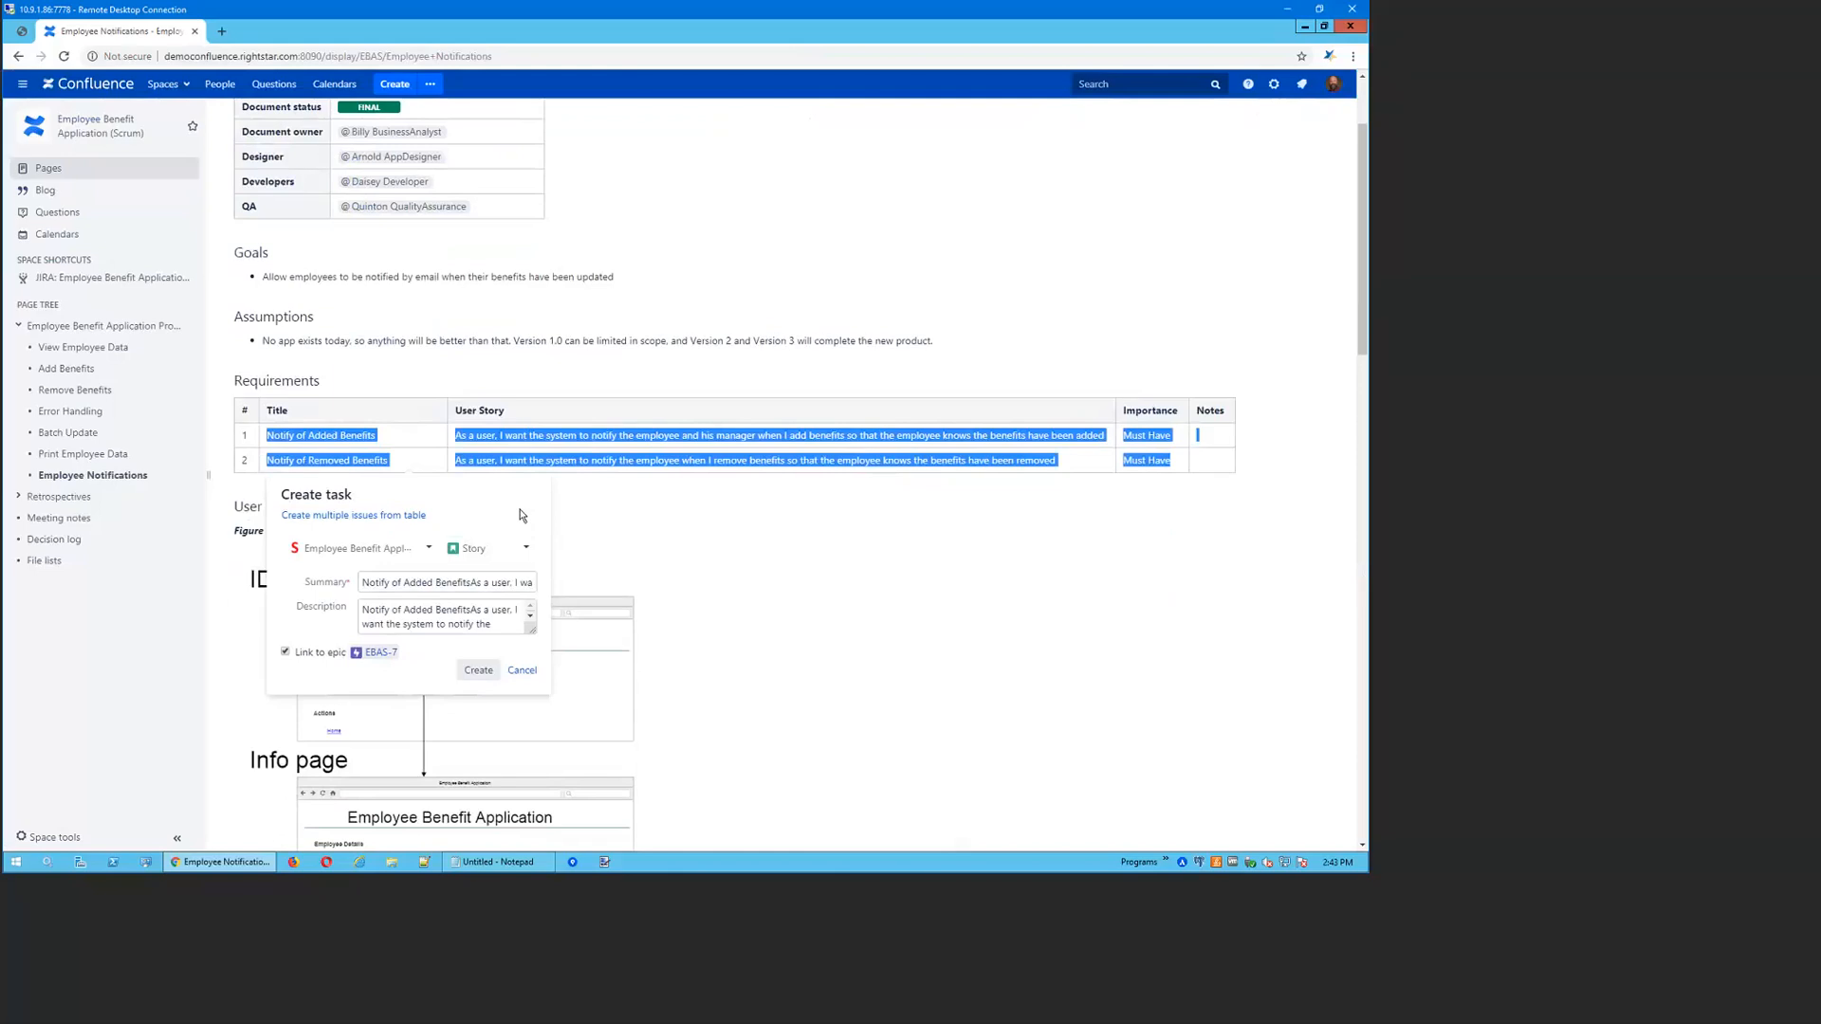
left_click(351, 518)
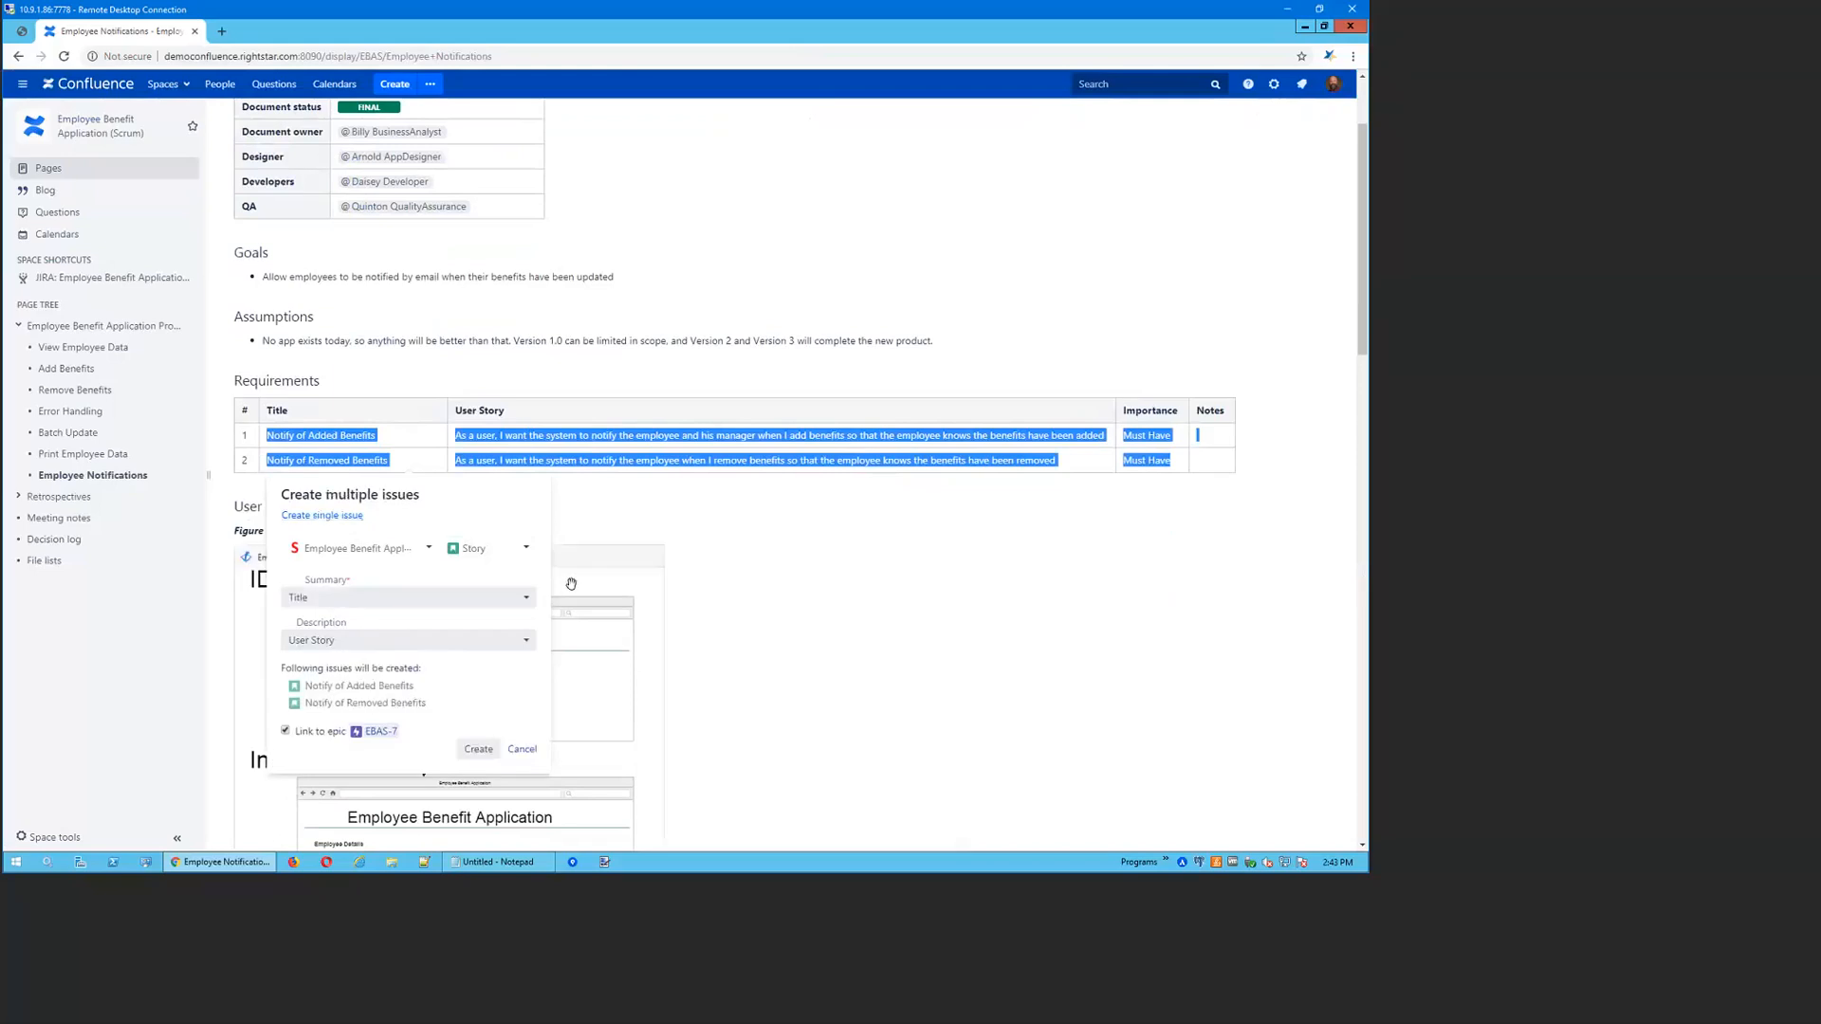
left_click(400, 550)
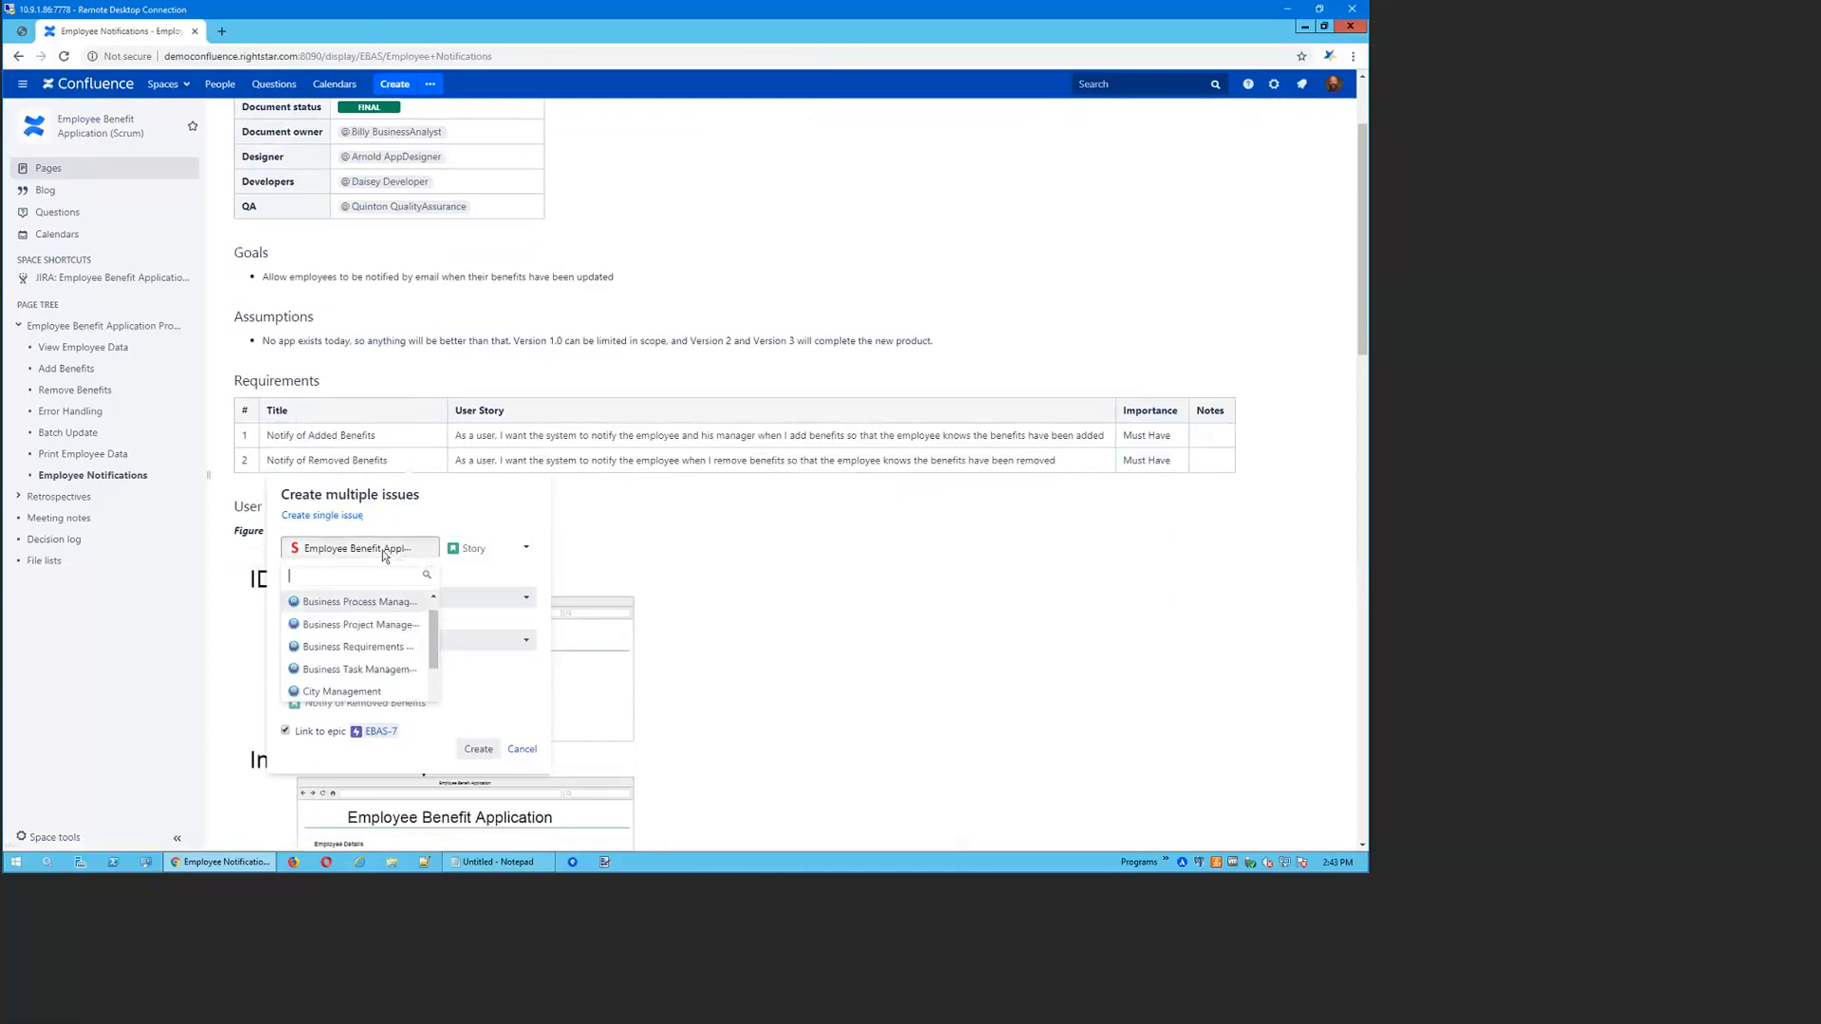
left_click(493, 540)
left_click(492, 543)
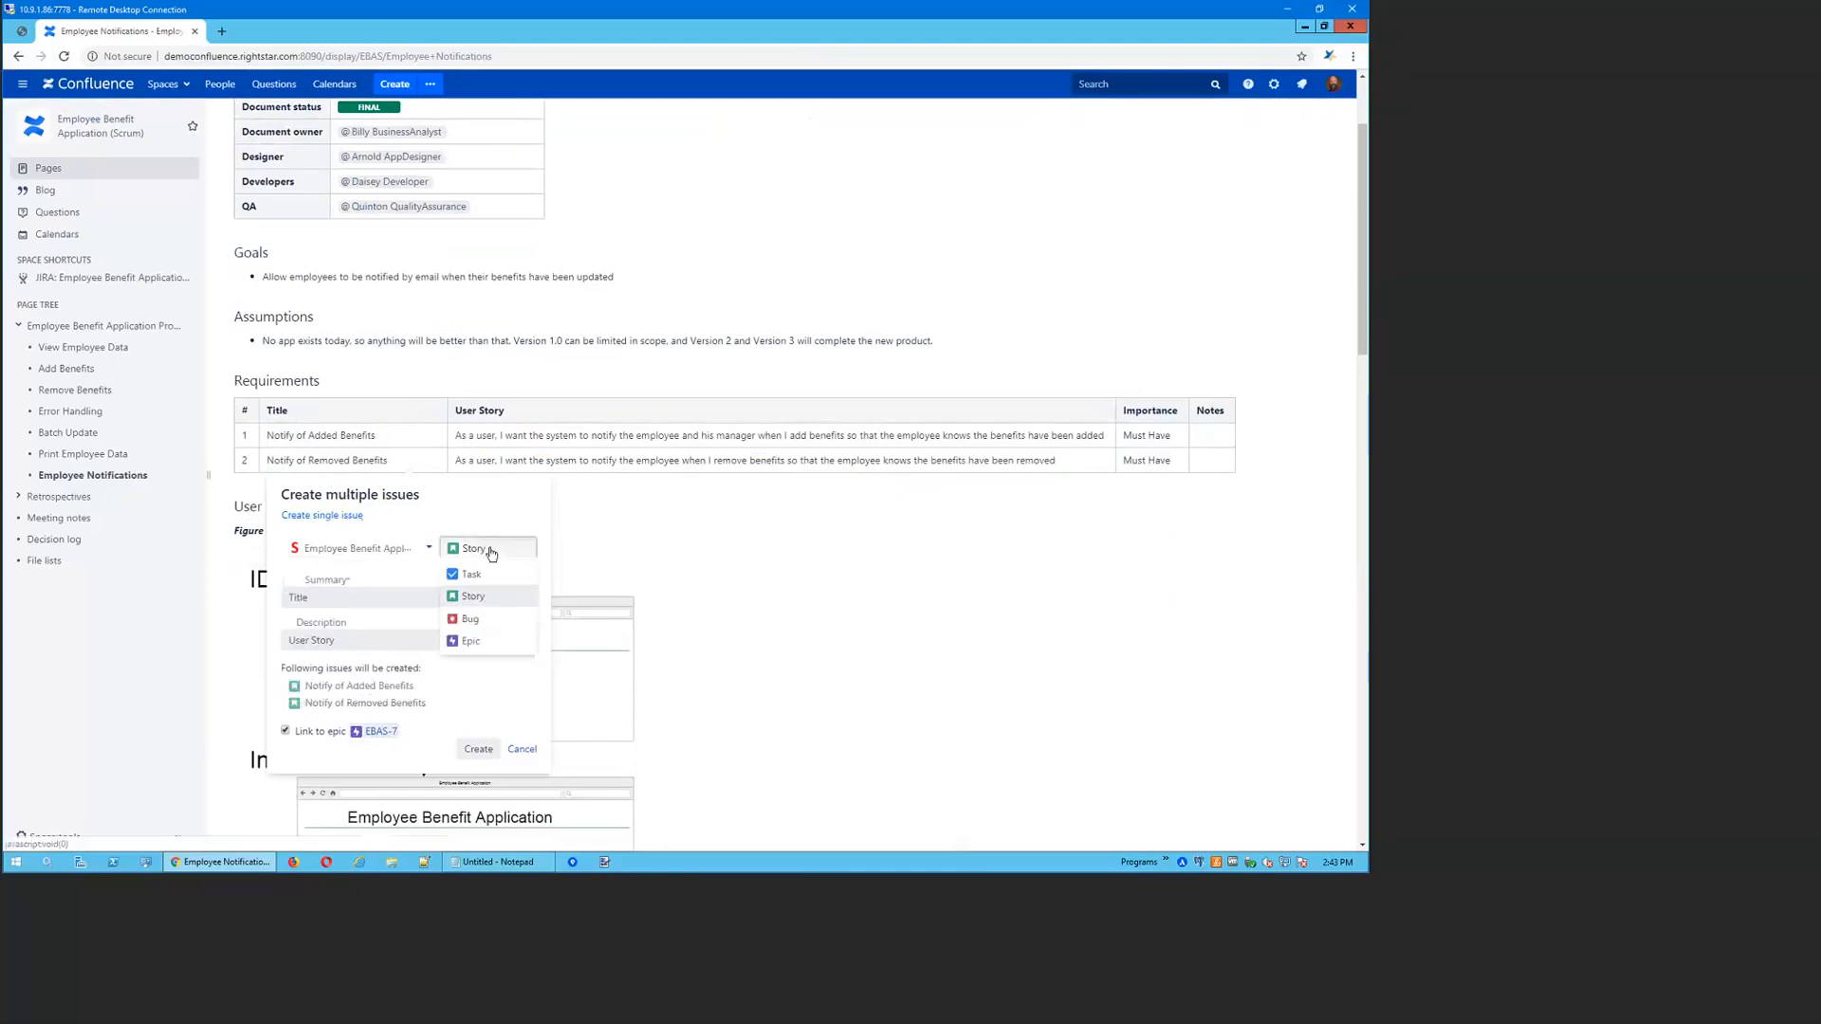
left_click(484, 596)
left_click(479, 749)
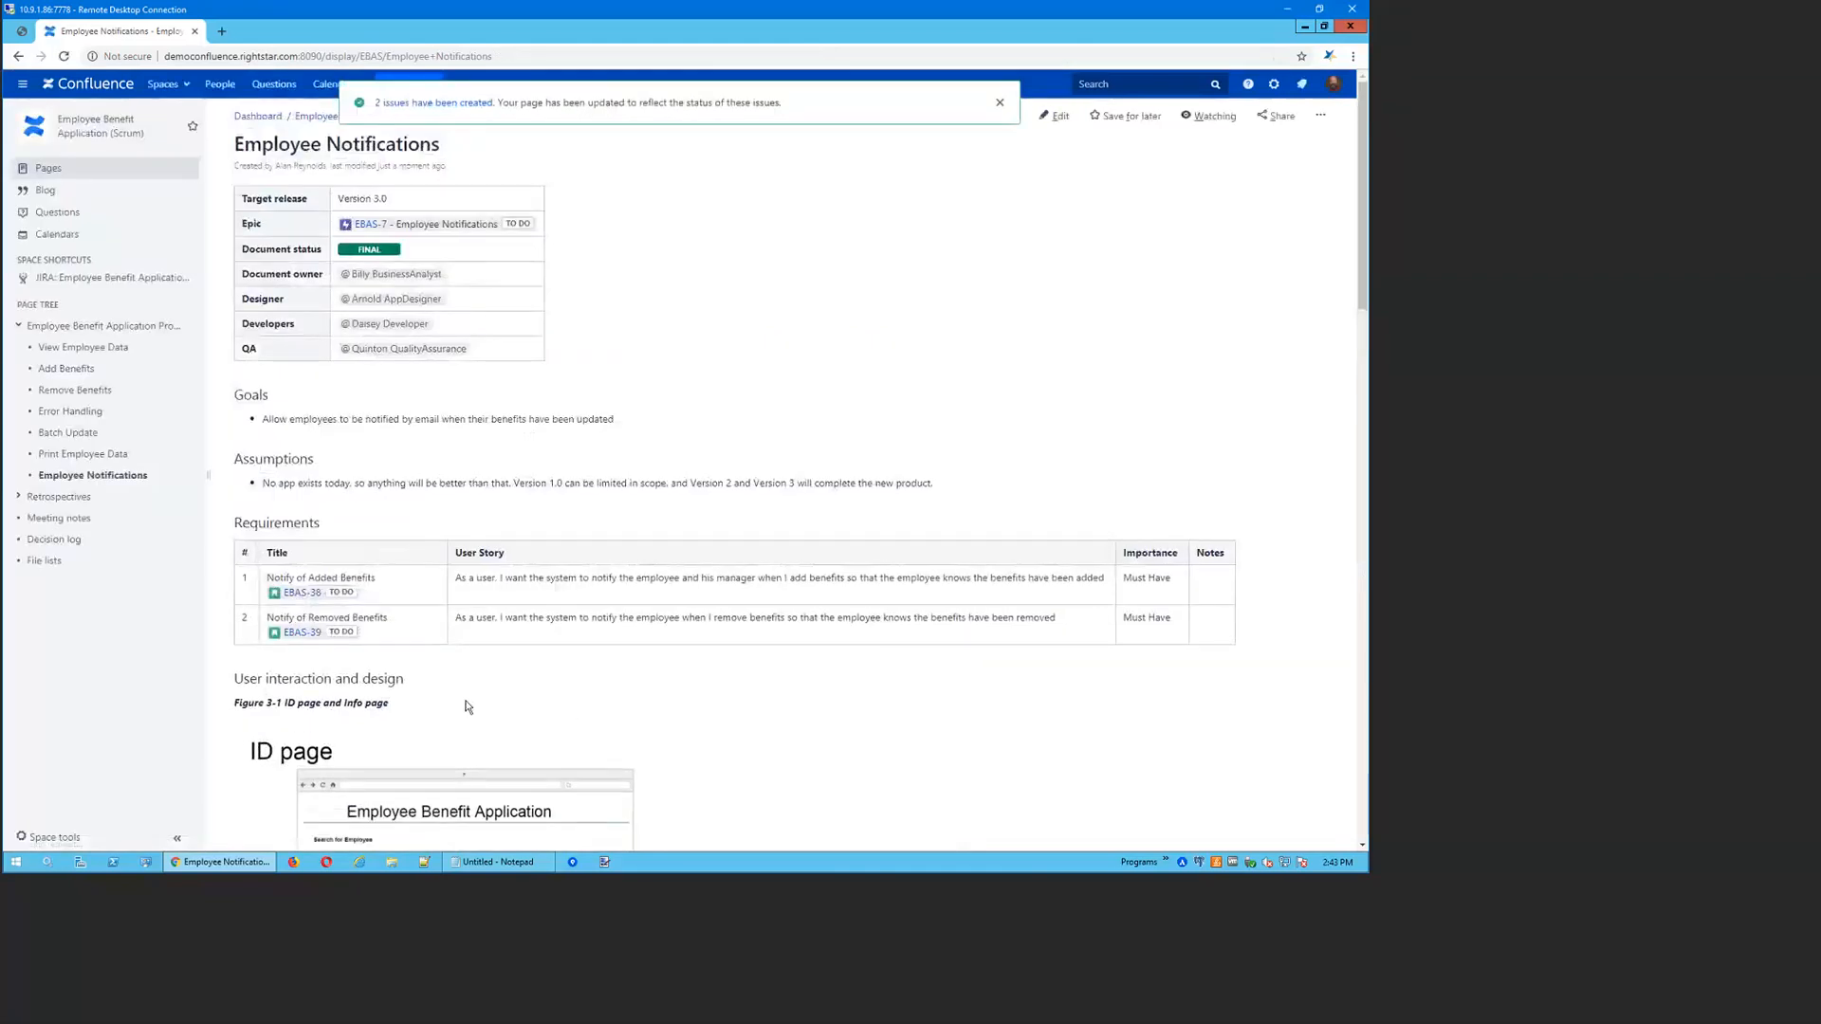
Open the Notify of Added Benefits story in Jira from the requirements table, and go to the EBAS board's backlog
left_click(303, 593)
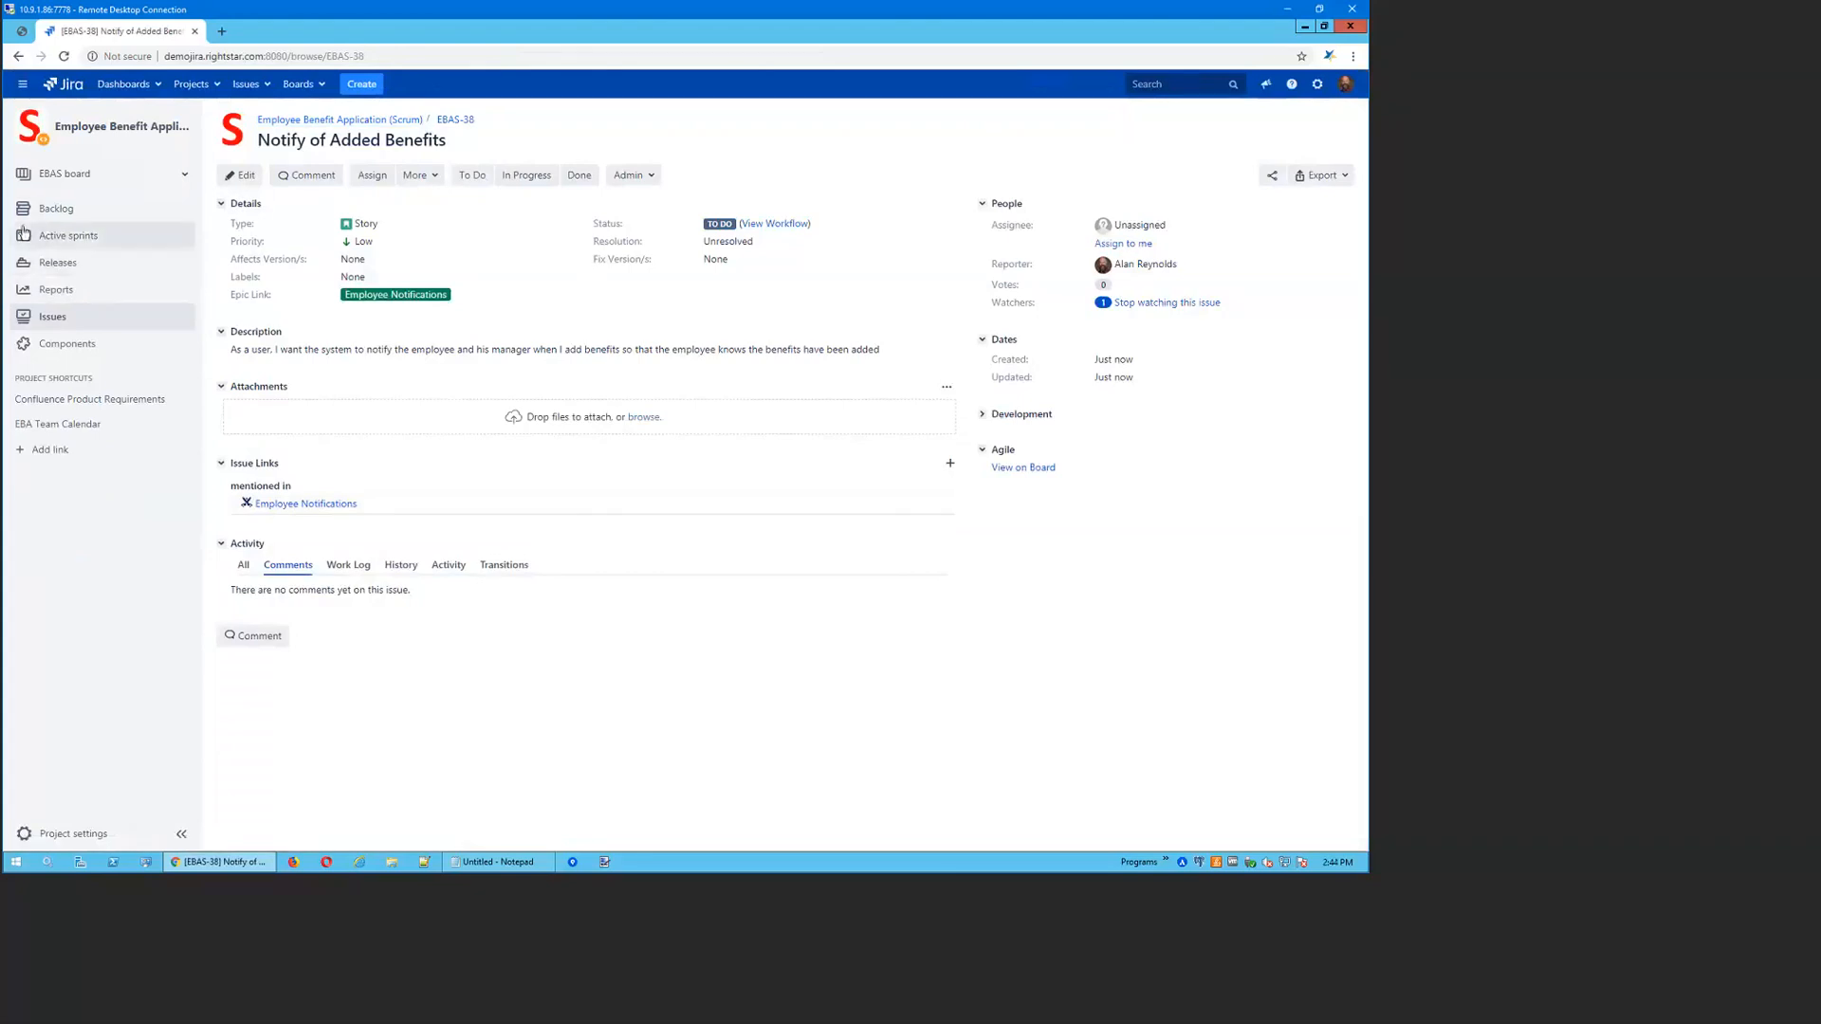
left_click(52, 213)
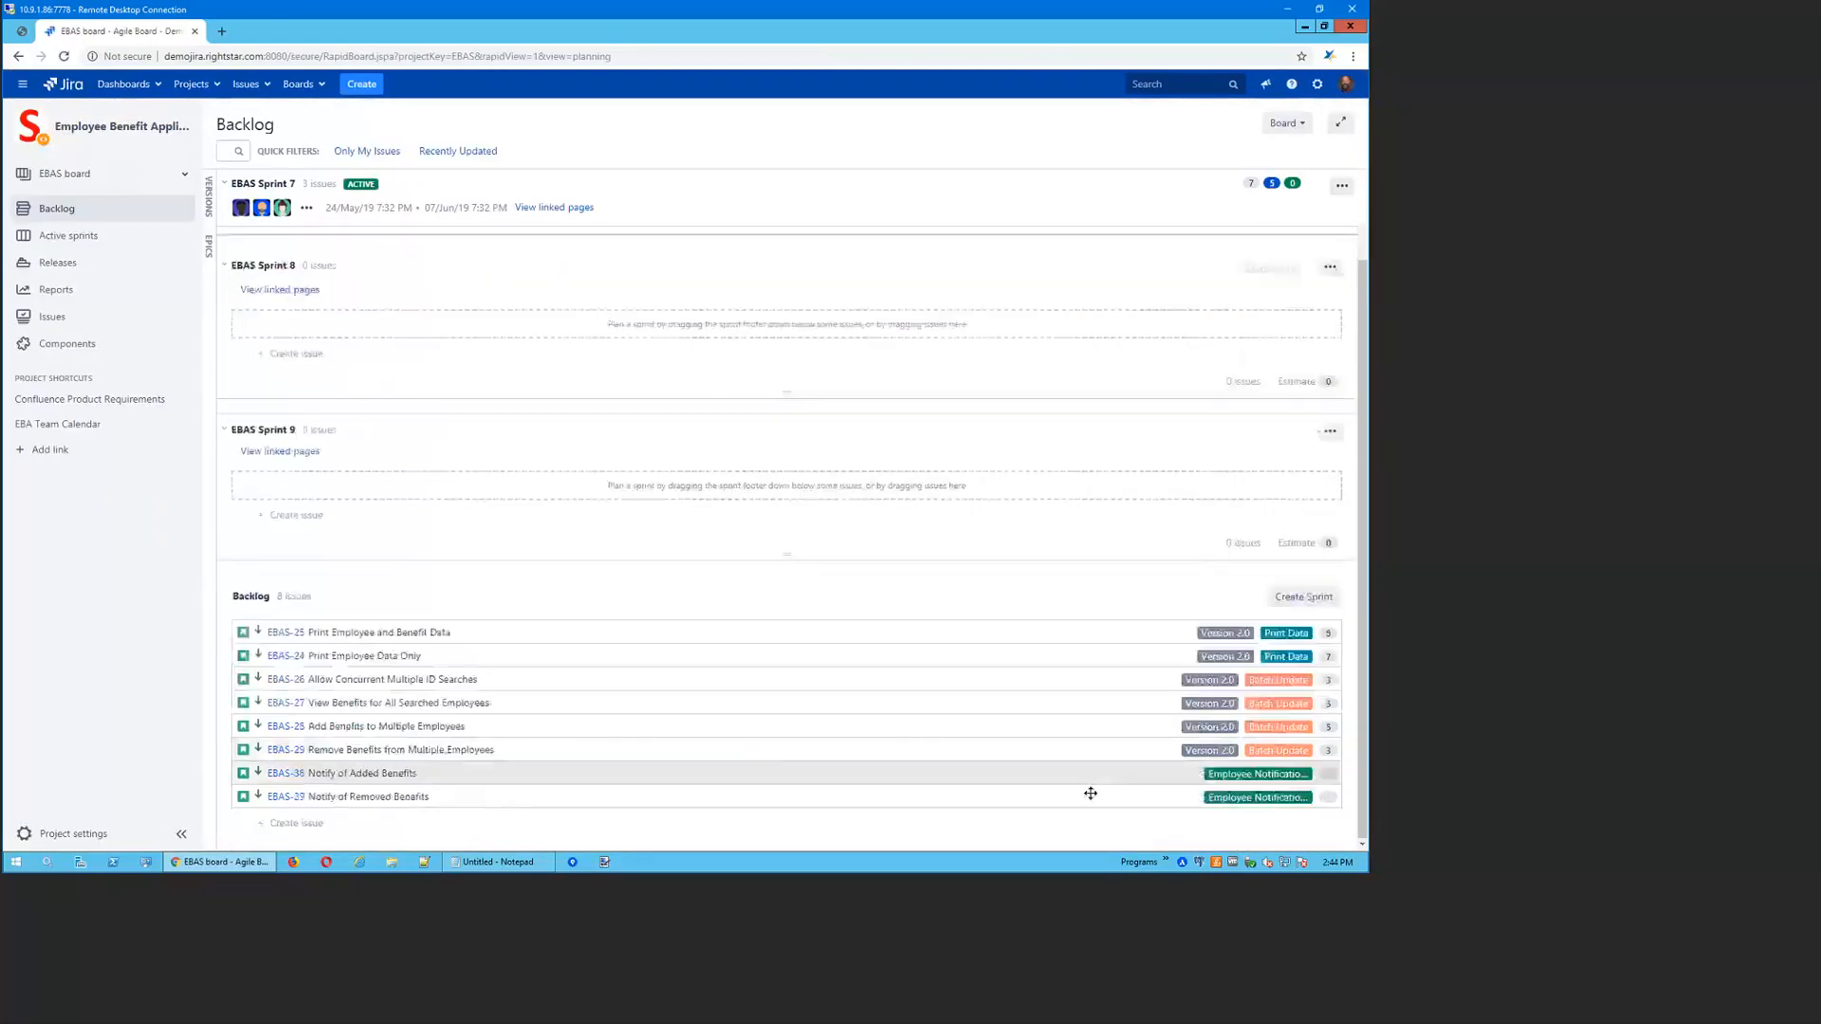
left_click(1091, 794)
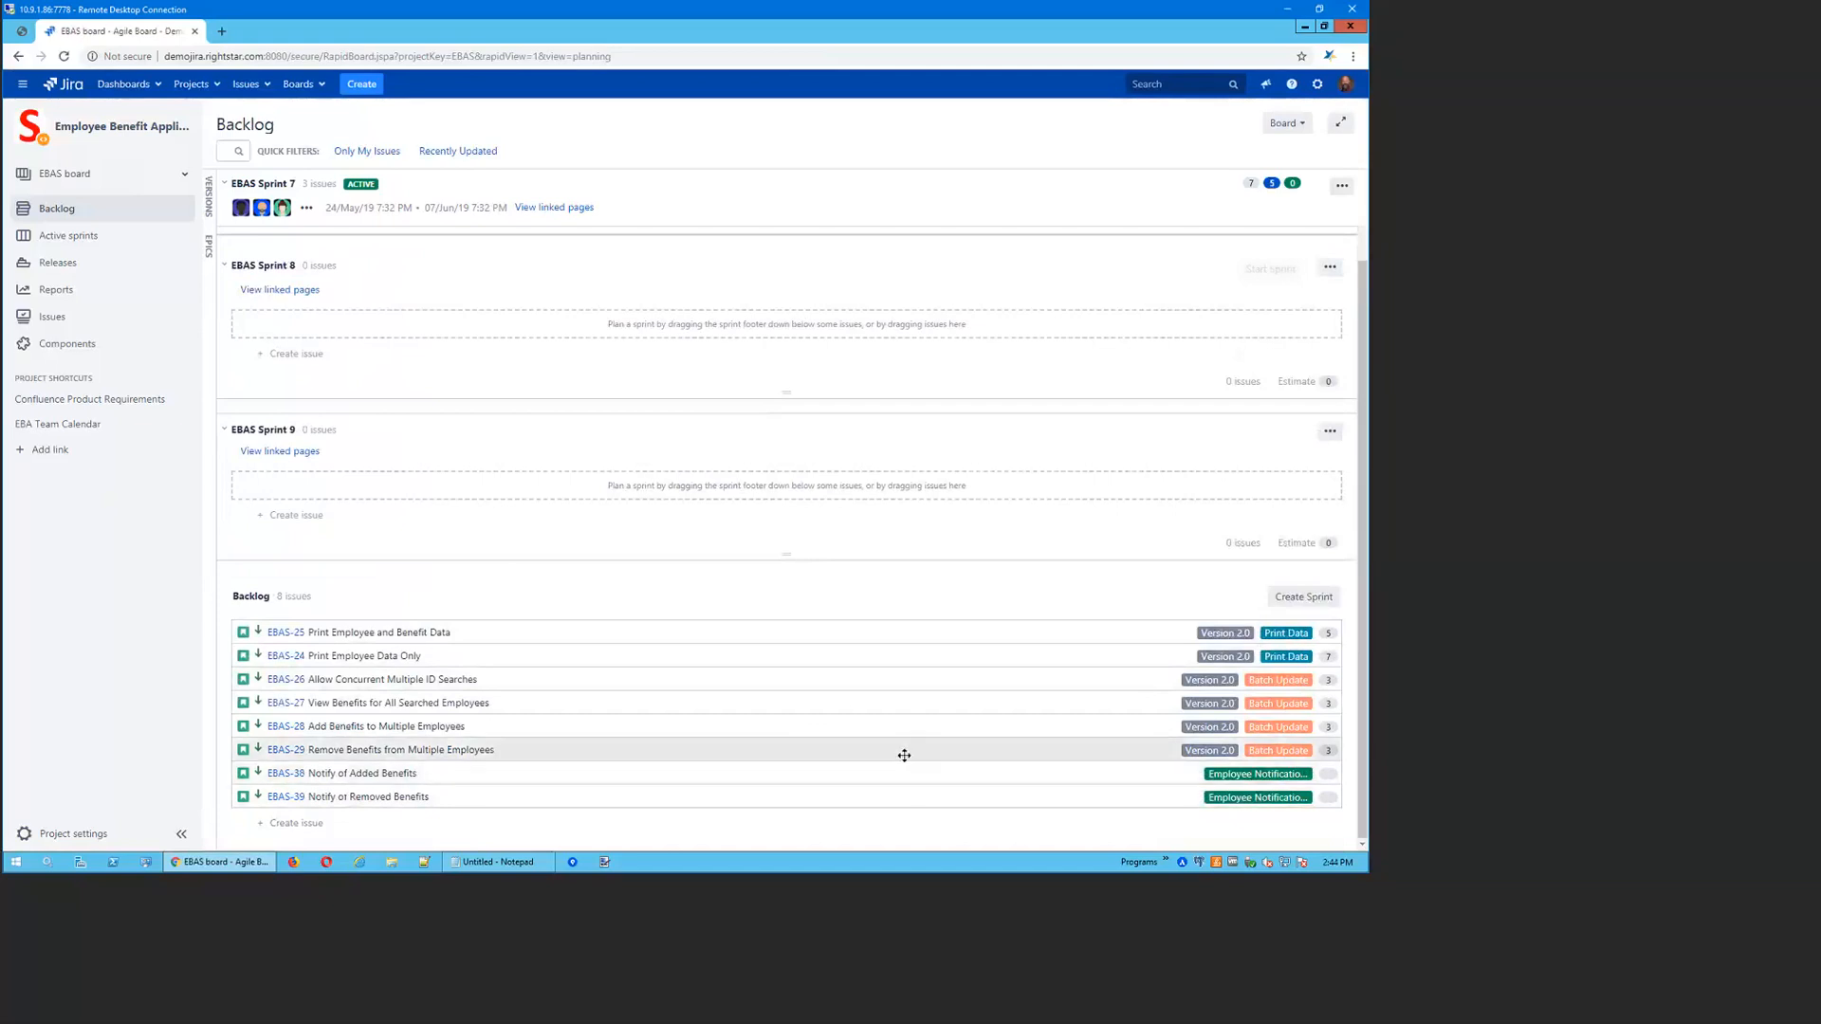
Show the details of the Notify of Added Benefits story in the backlog and set its estimate to 5 story points
left_click(559, 774)
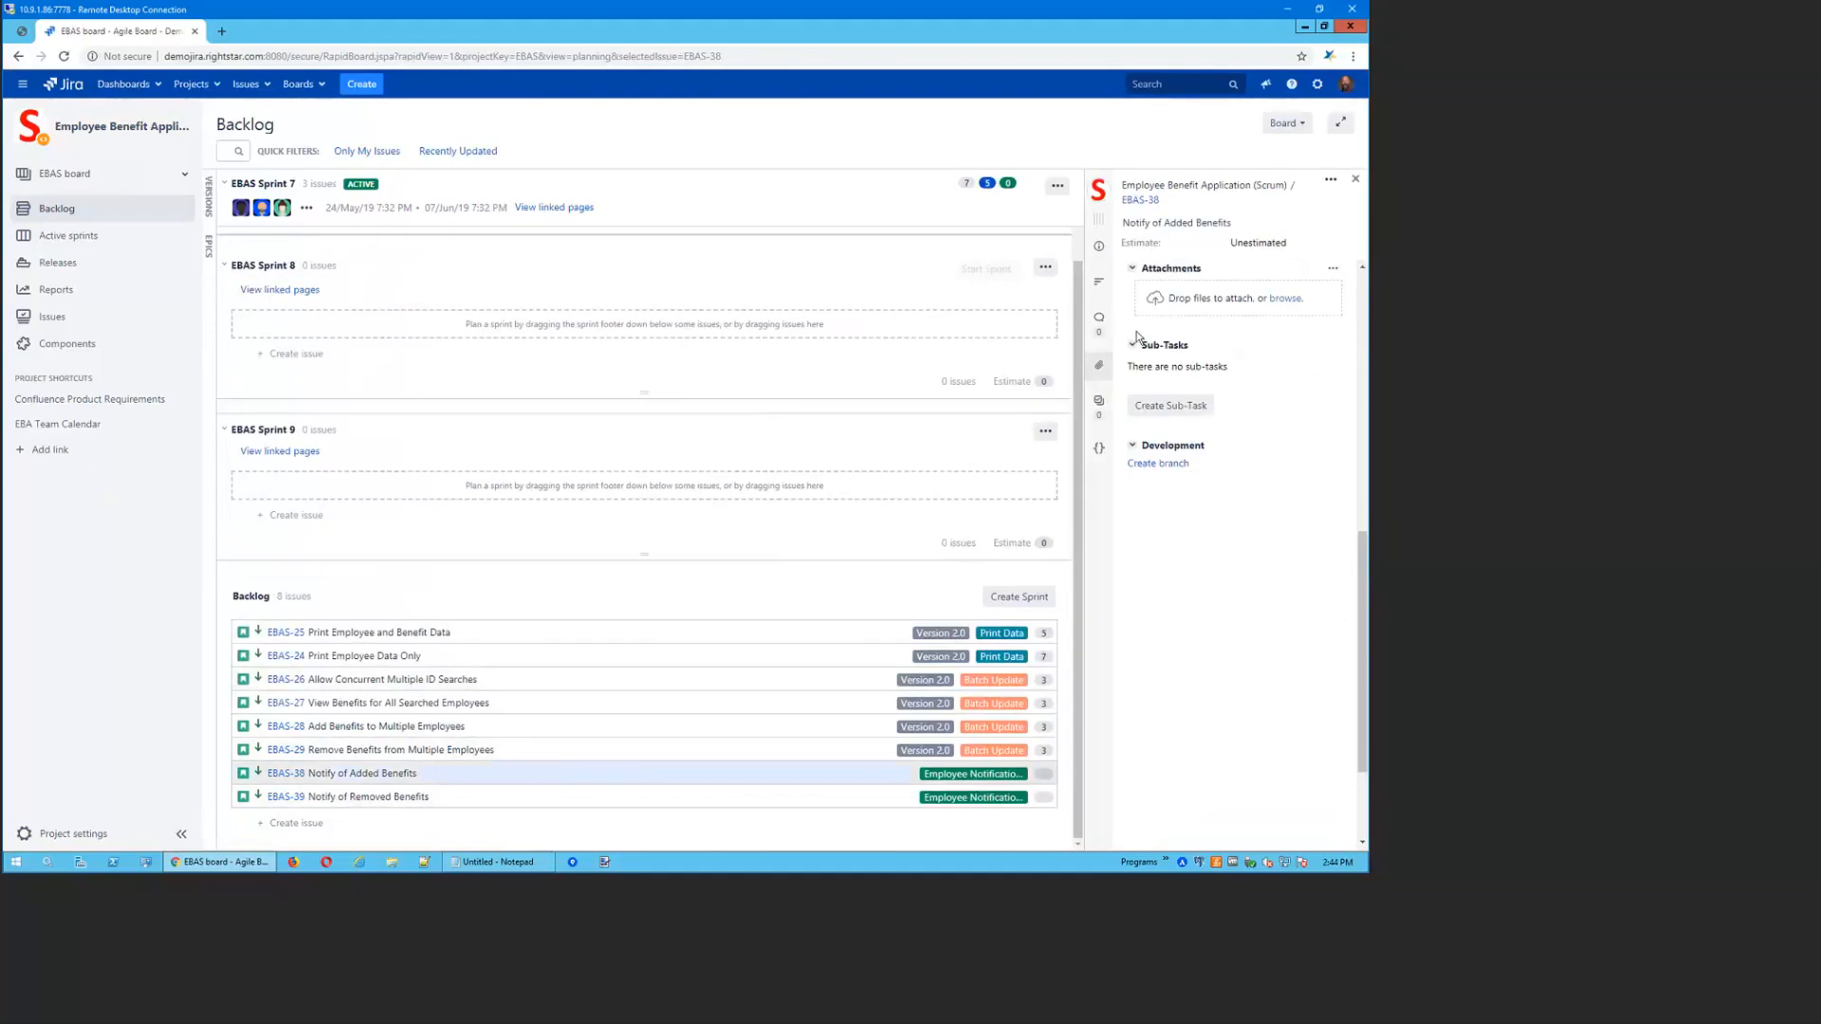
left_click(1099, 248)
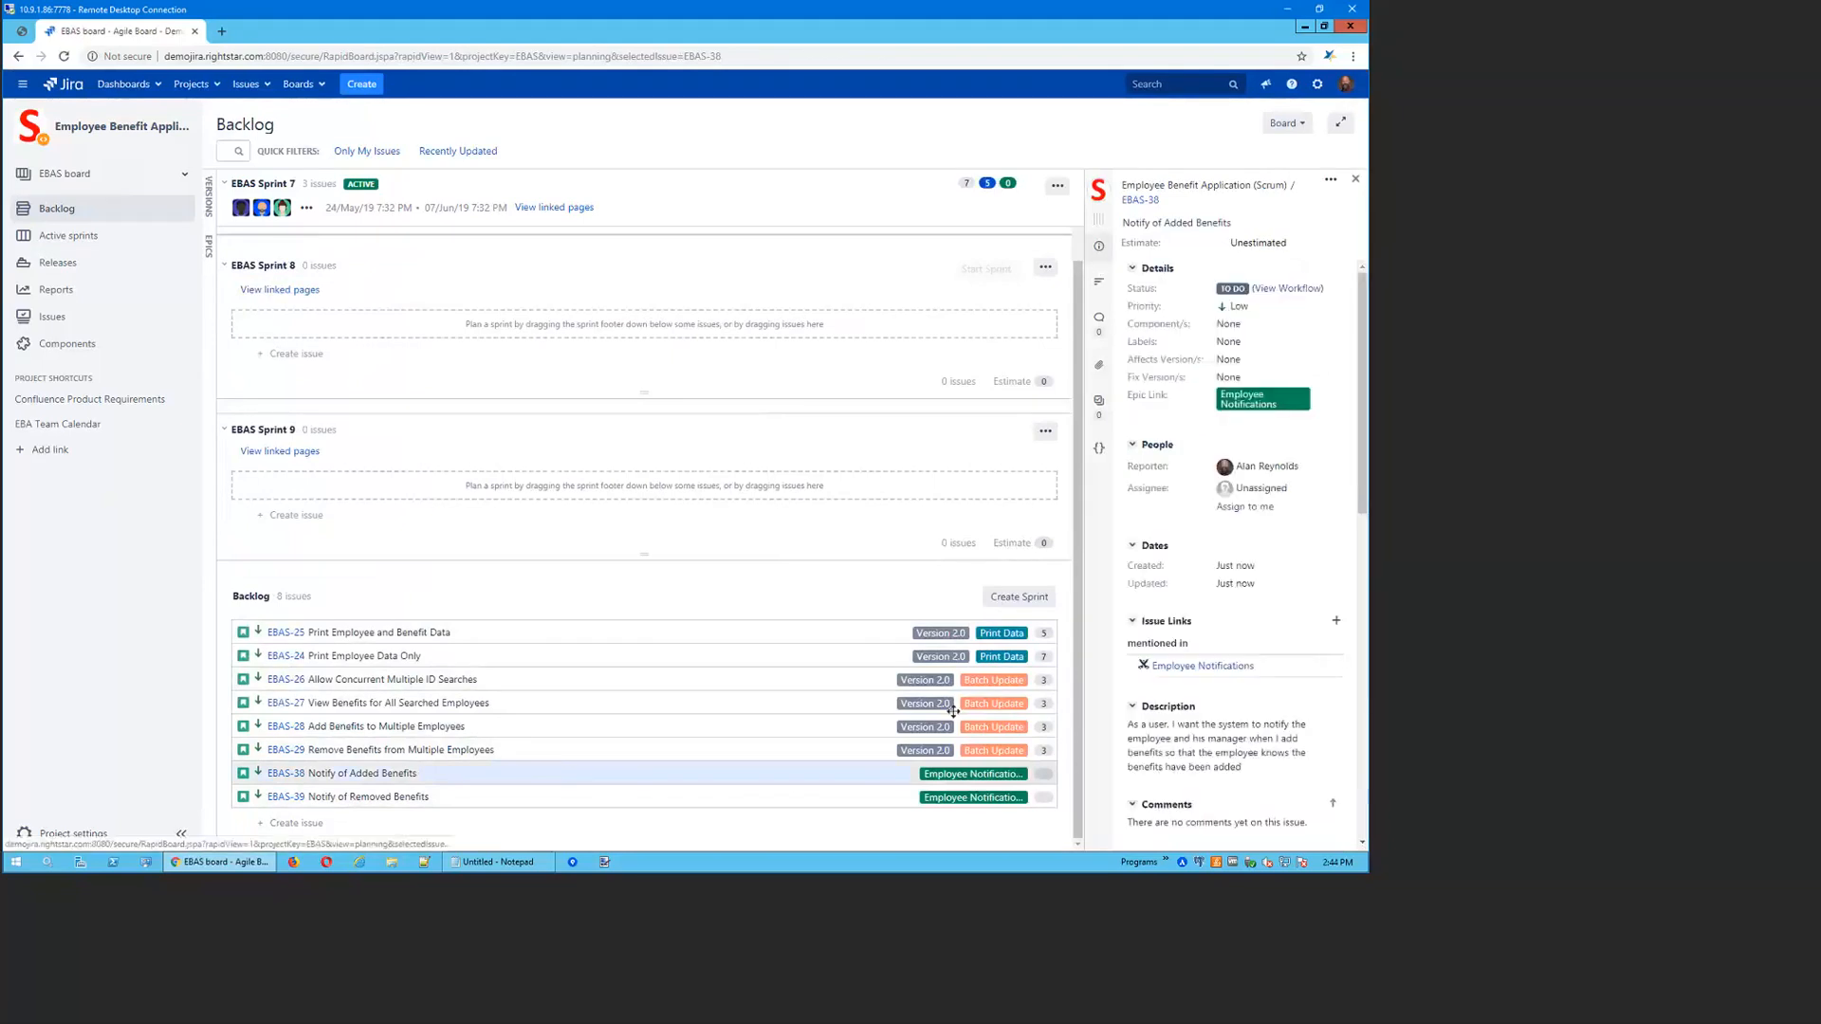
left_click(1275, 242)
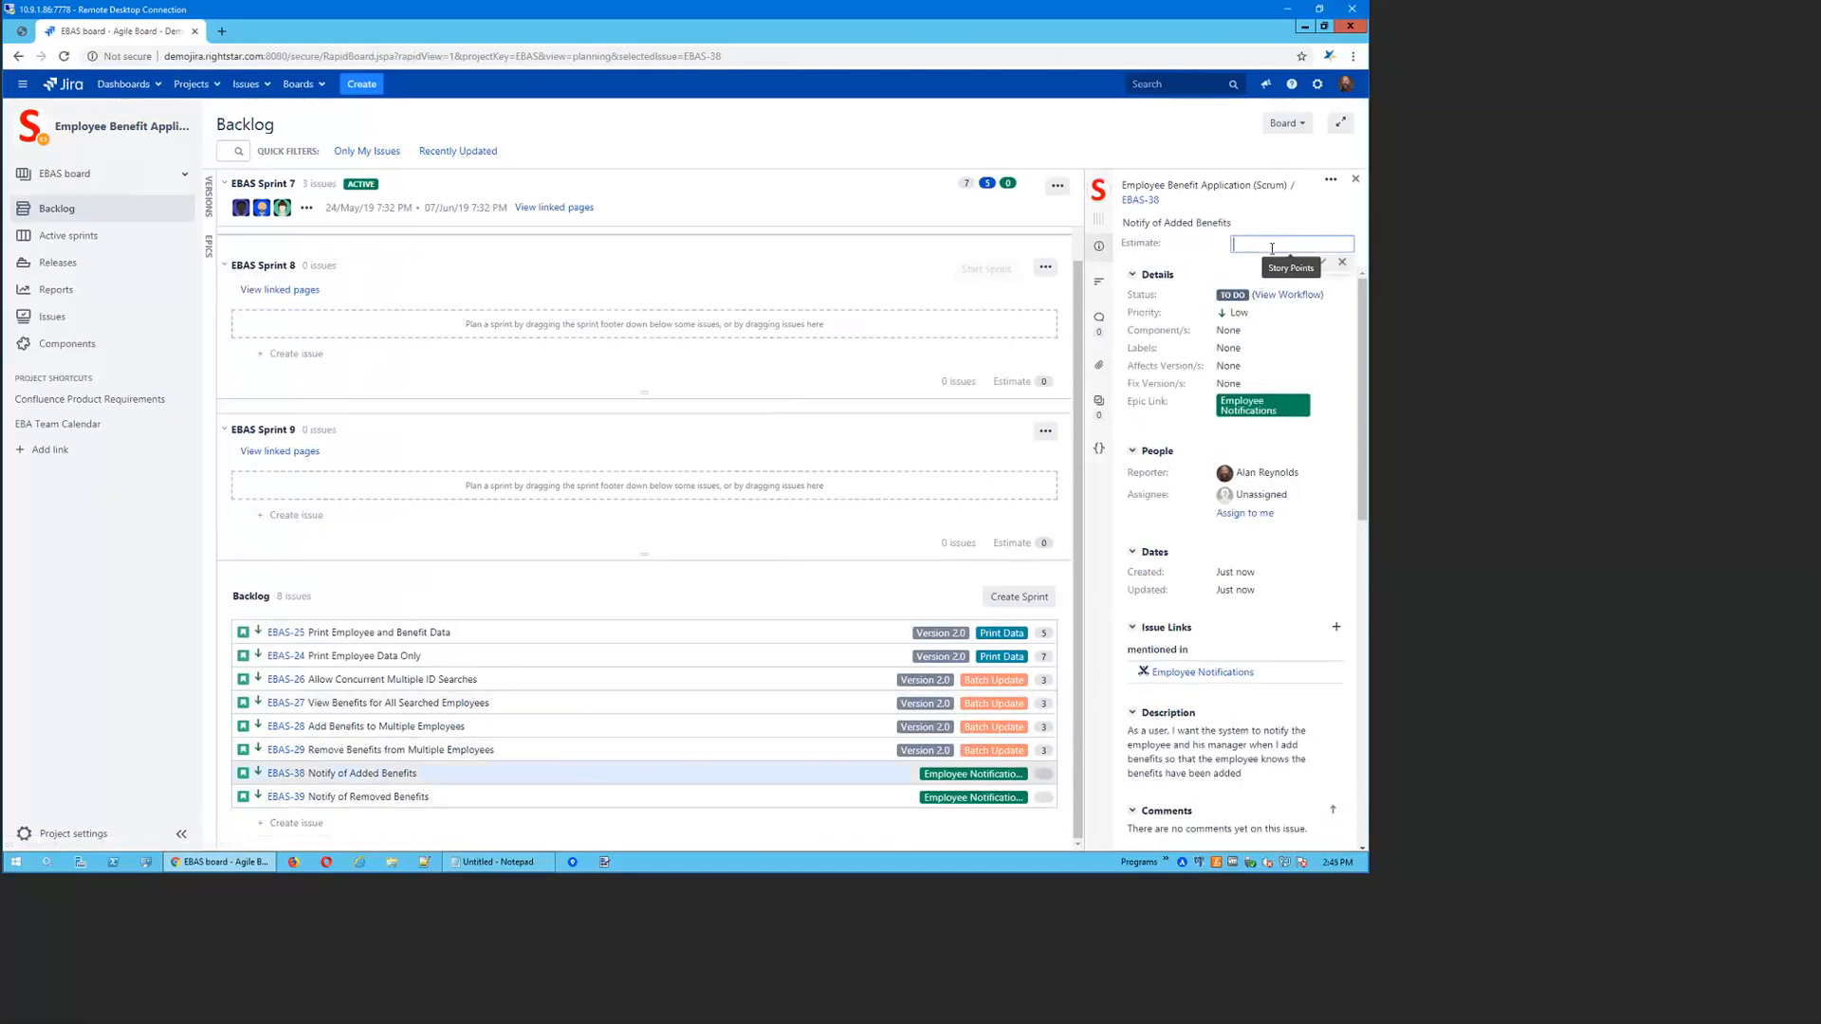
type("5")
key("Return")
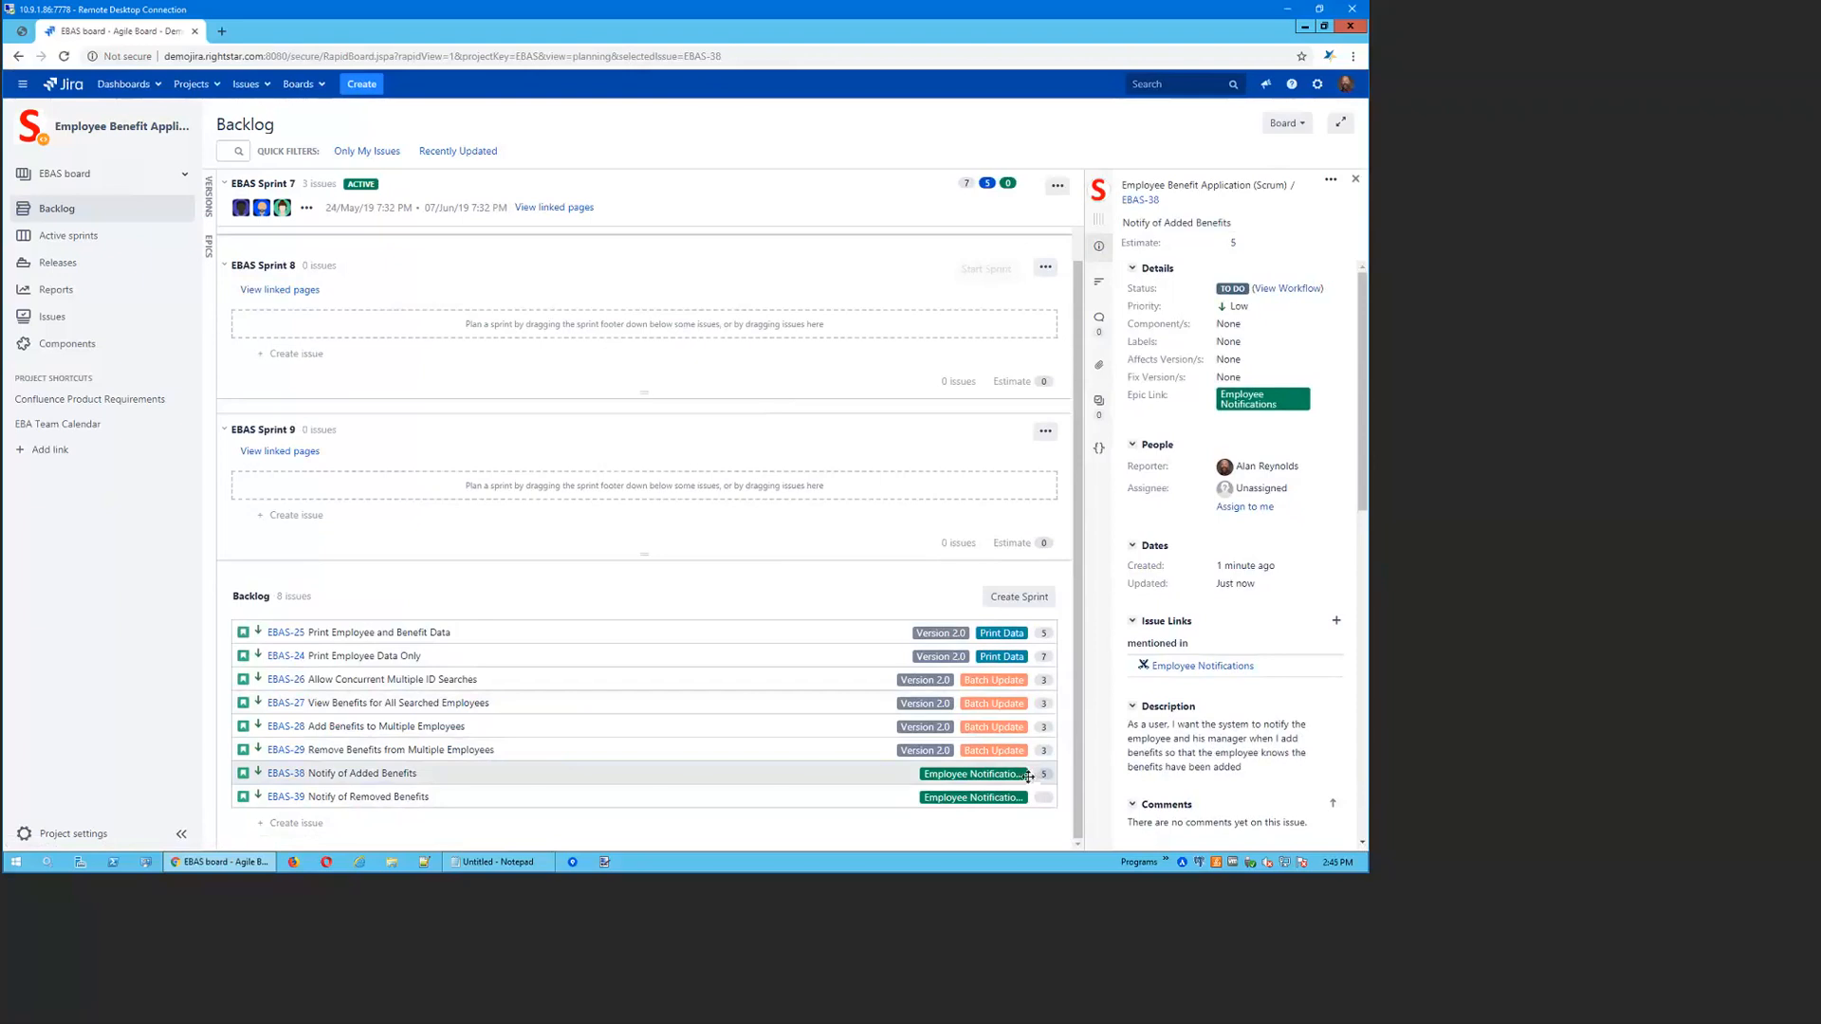
Show the Notify of Removed Benefits story's details in the backlog and set its estimate to 1 story point
left_click(854, 796)
left_click(1262, 242)
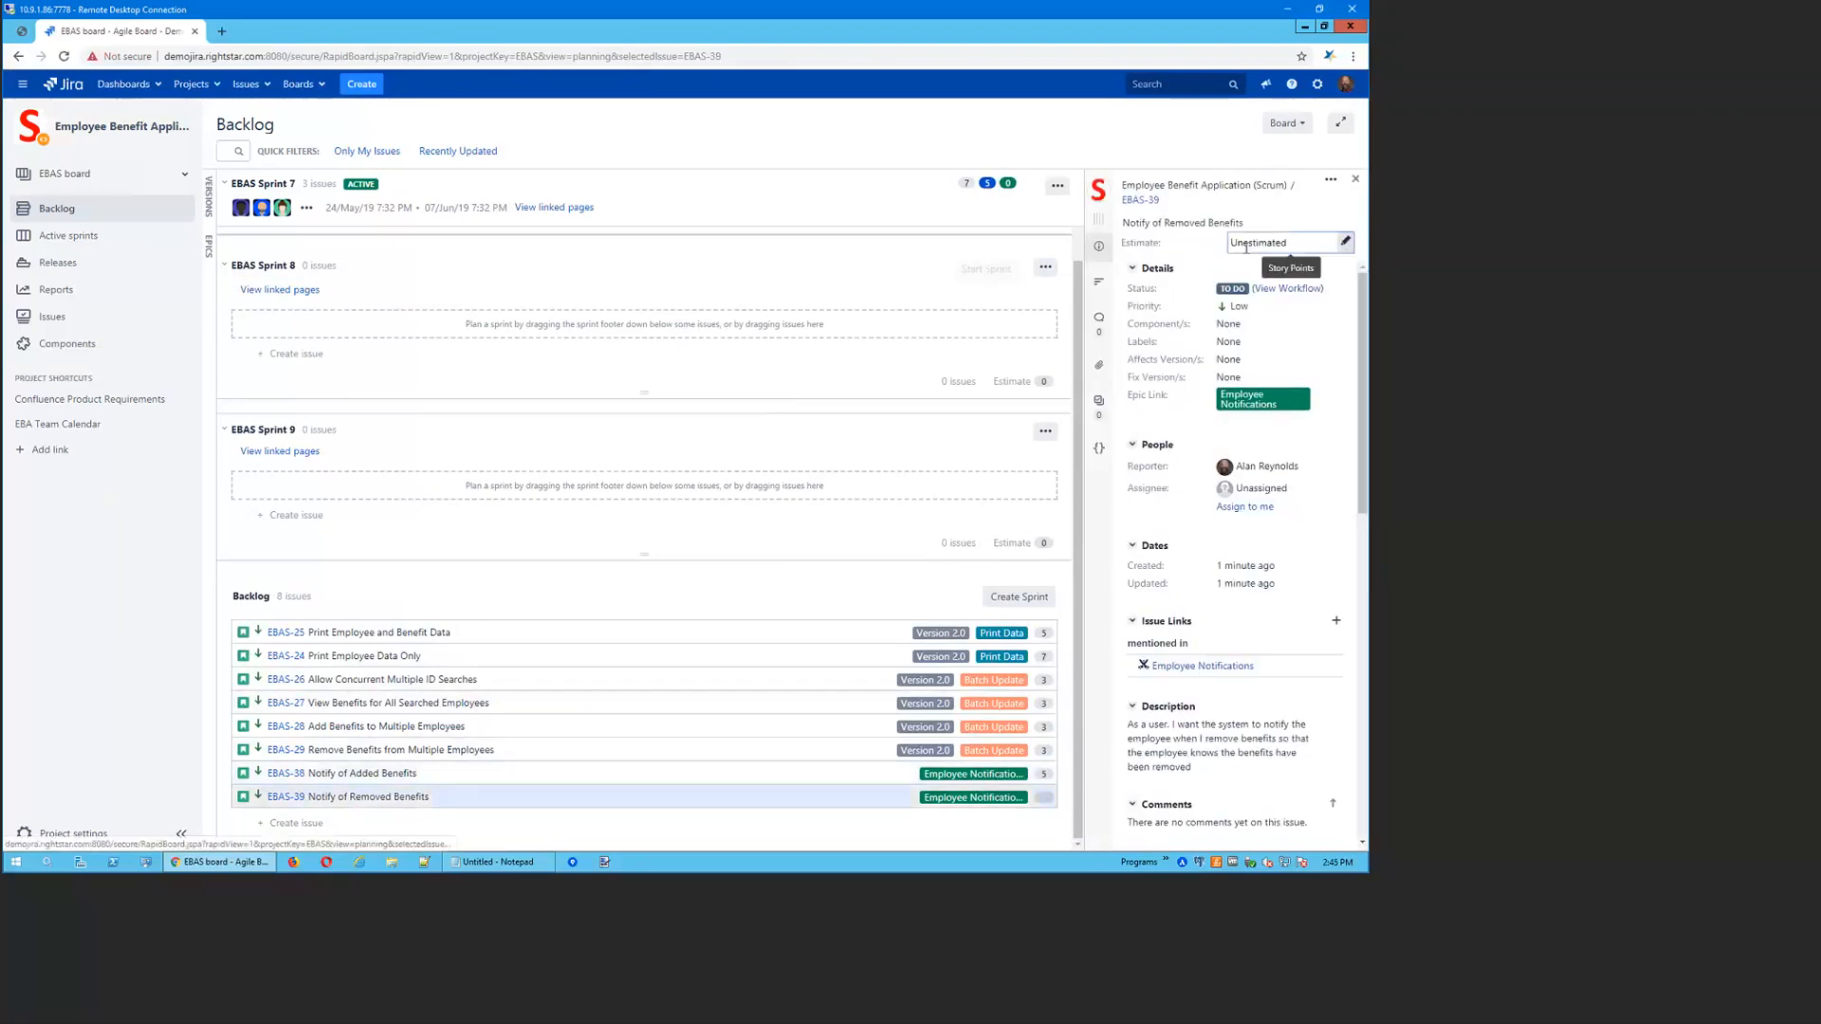
type("1")
left_click(1322, 265)
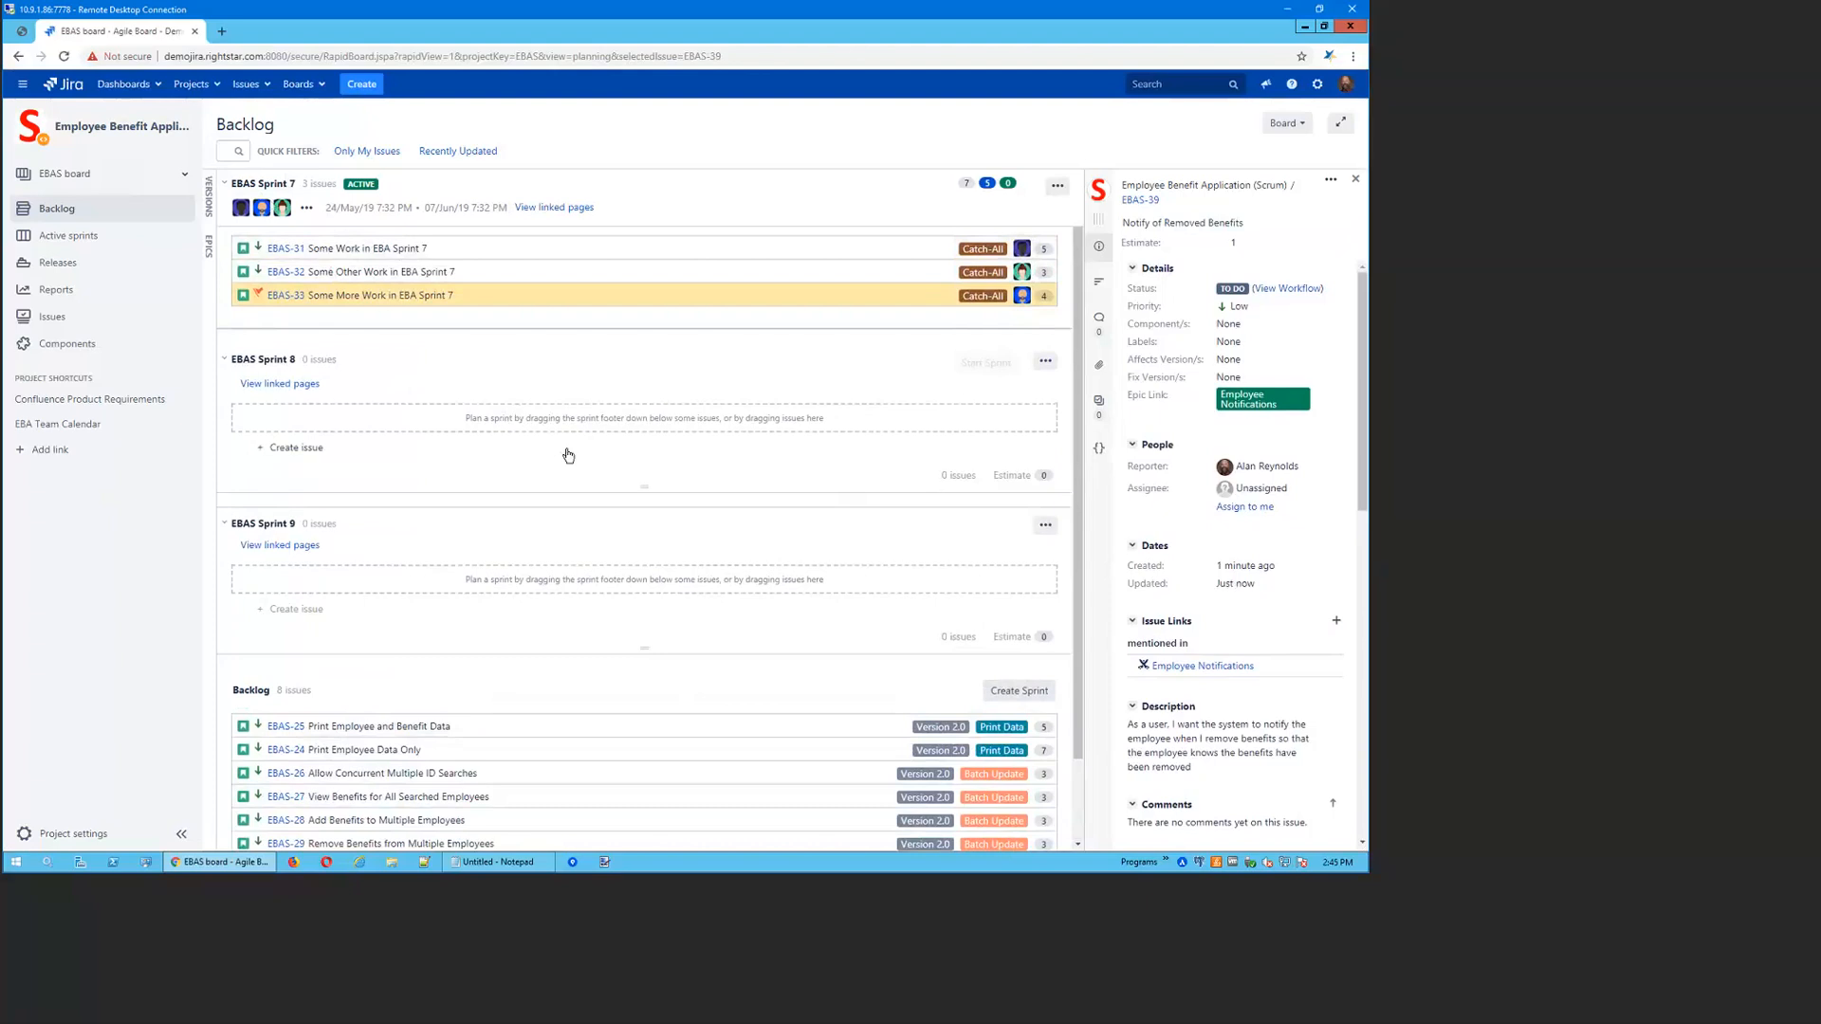
View the Velocity Chart report for the completed EBAS sprints, and return to the backlog
left_click(53, 294)
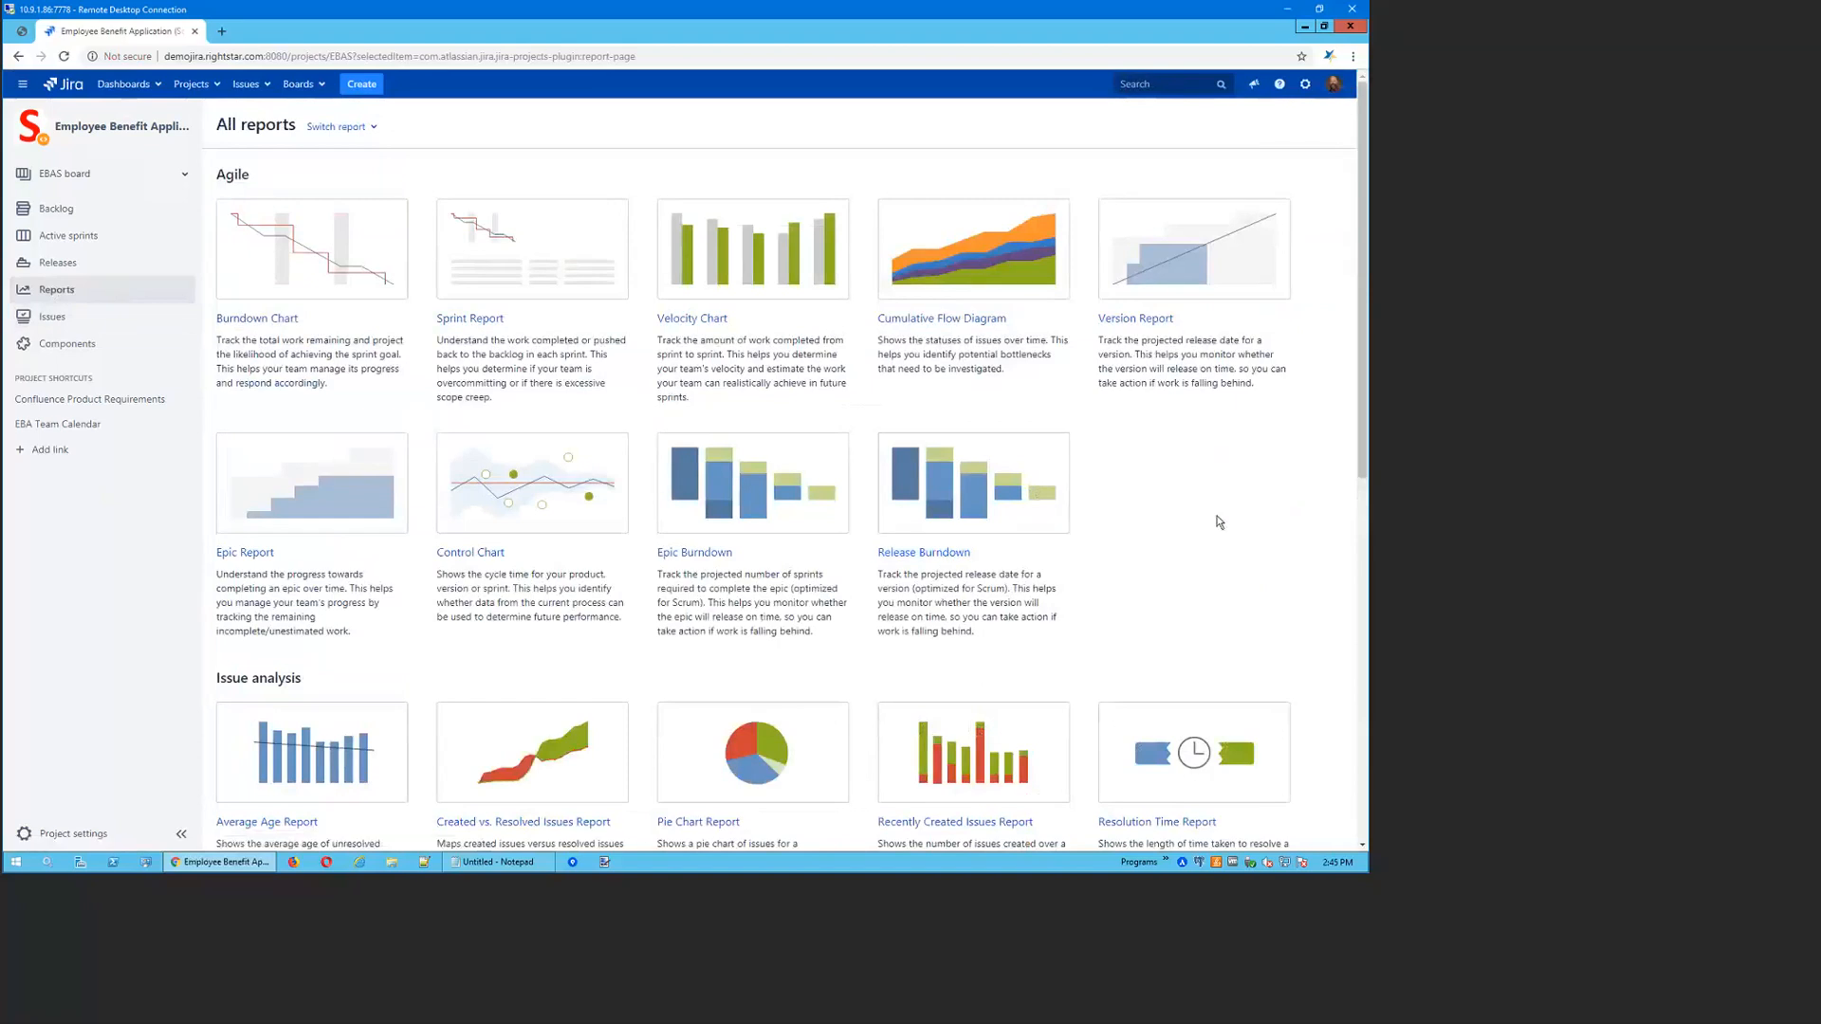
left_click(691, 318)
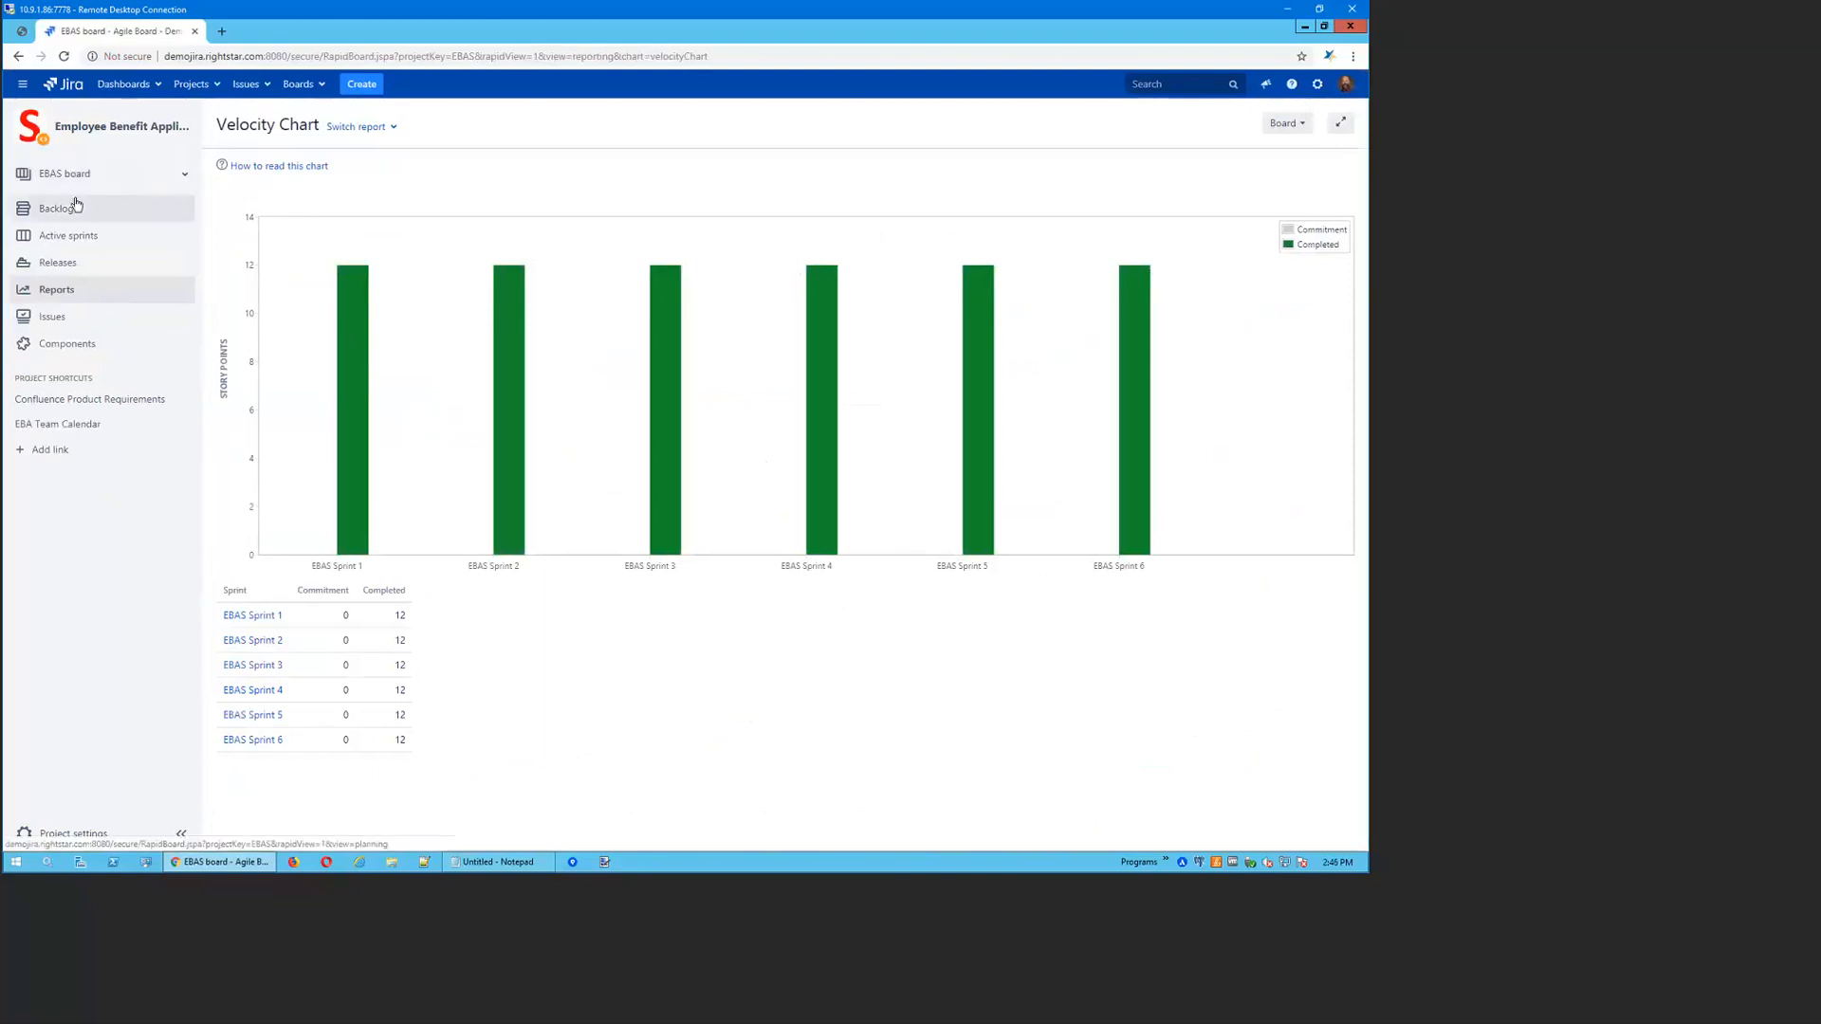
left_click(19, 57)
left_click(19, 59)
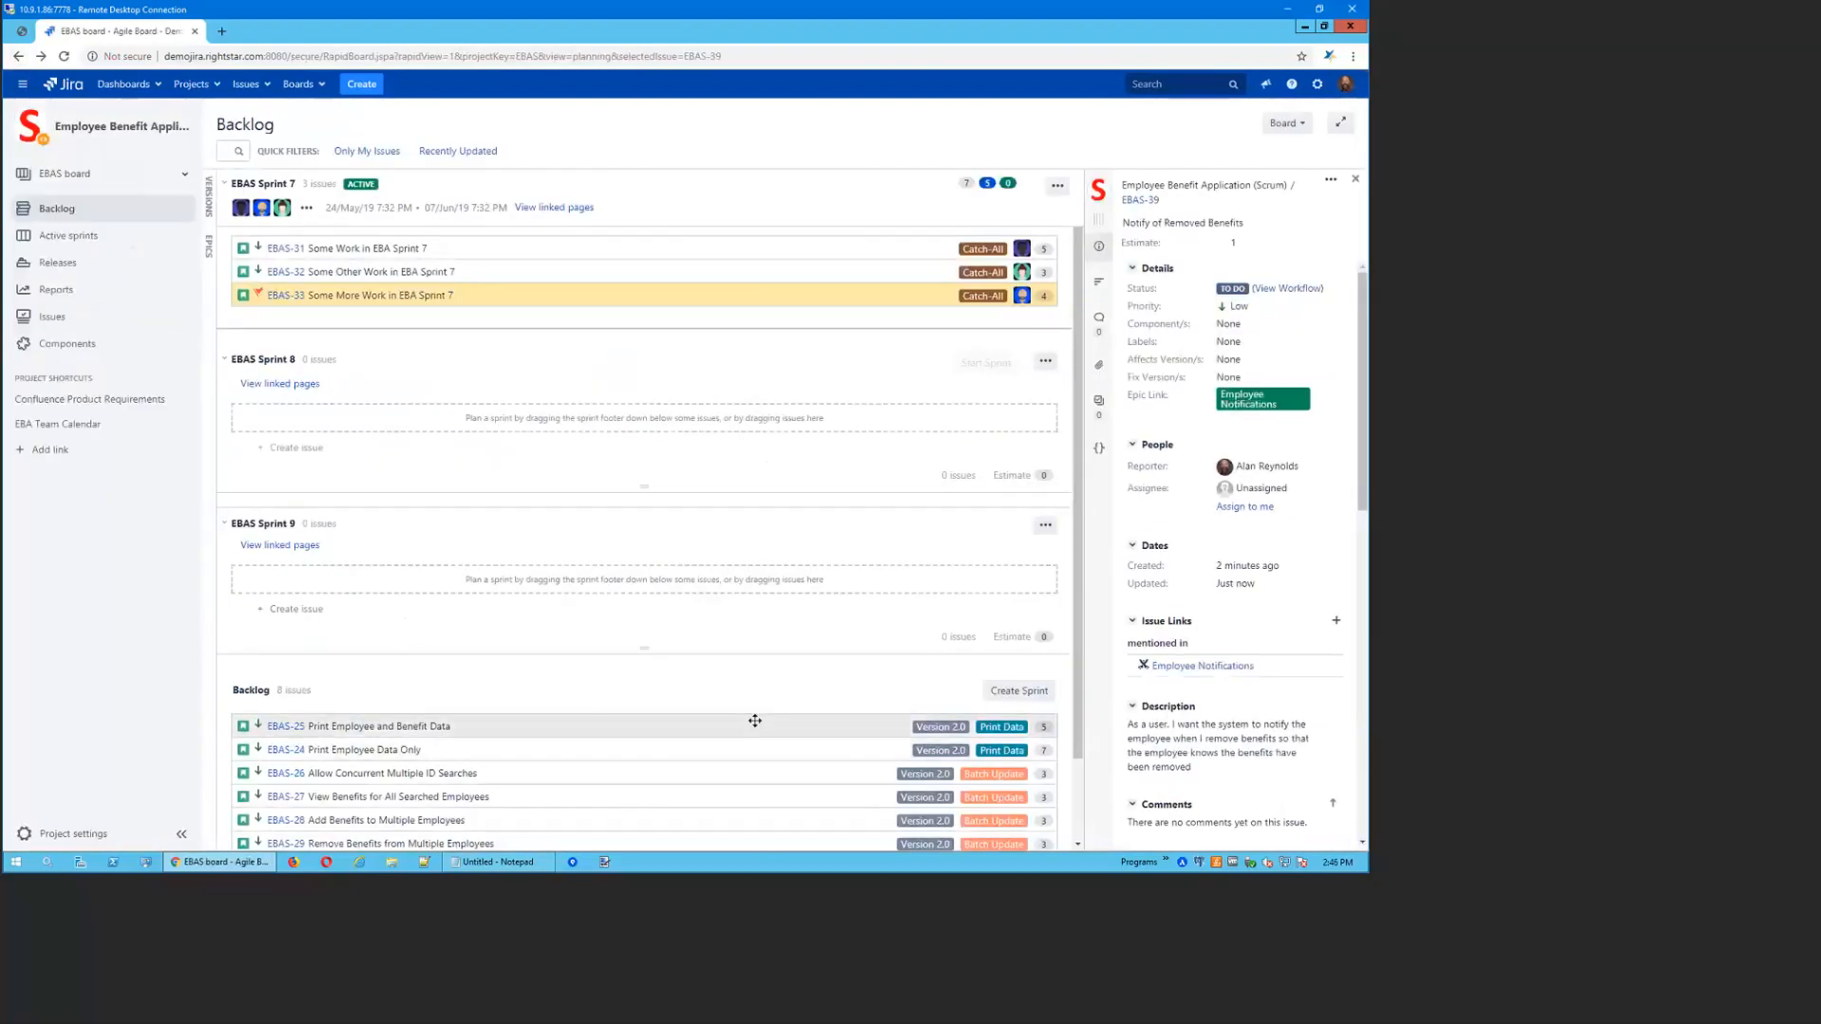
Plan the two Print Data stories, EBAS-25 and EBAS-24, into EBAS Sprint 8 and the four Batch Update stories into EBAS Sprint 9
left_click_drag(752, 726, 745, 424)
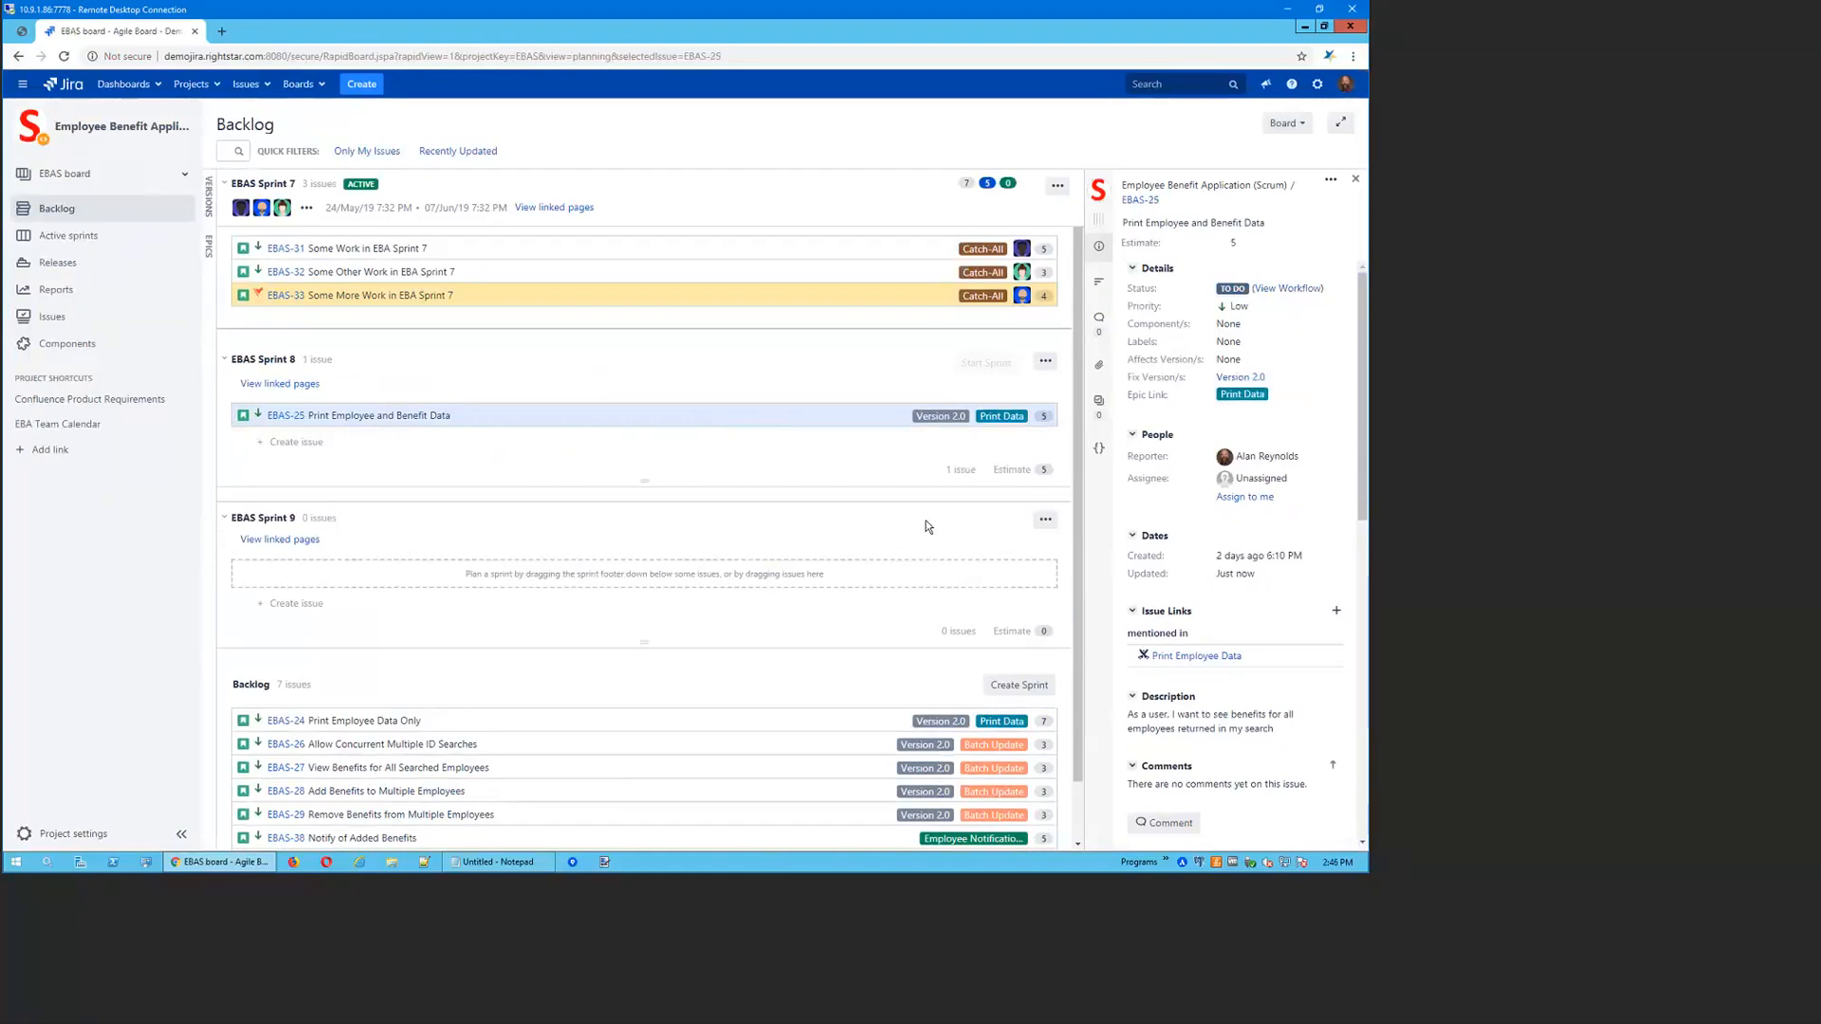
right_click(748, 718)
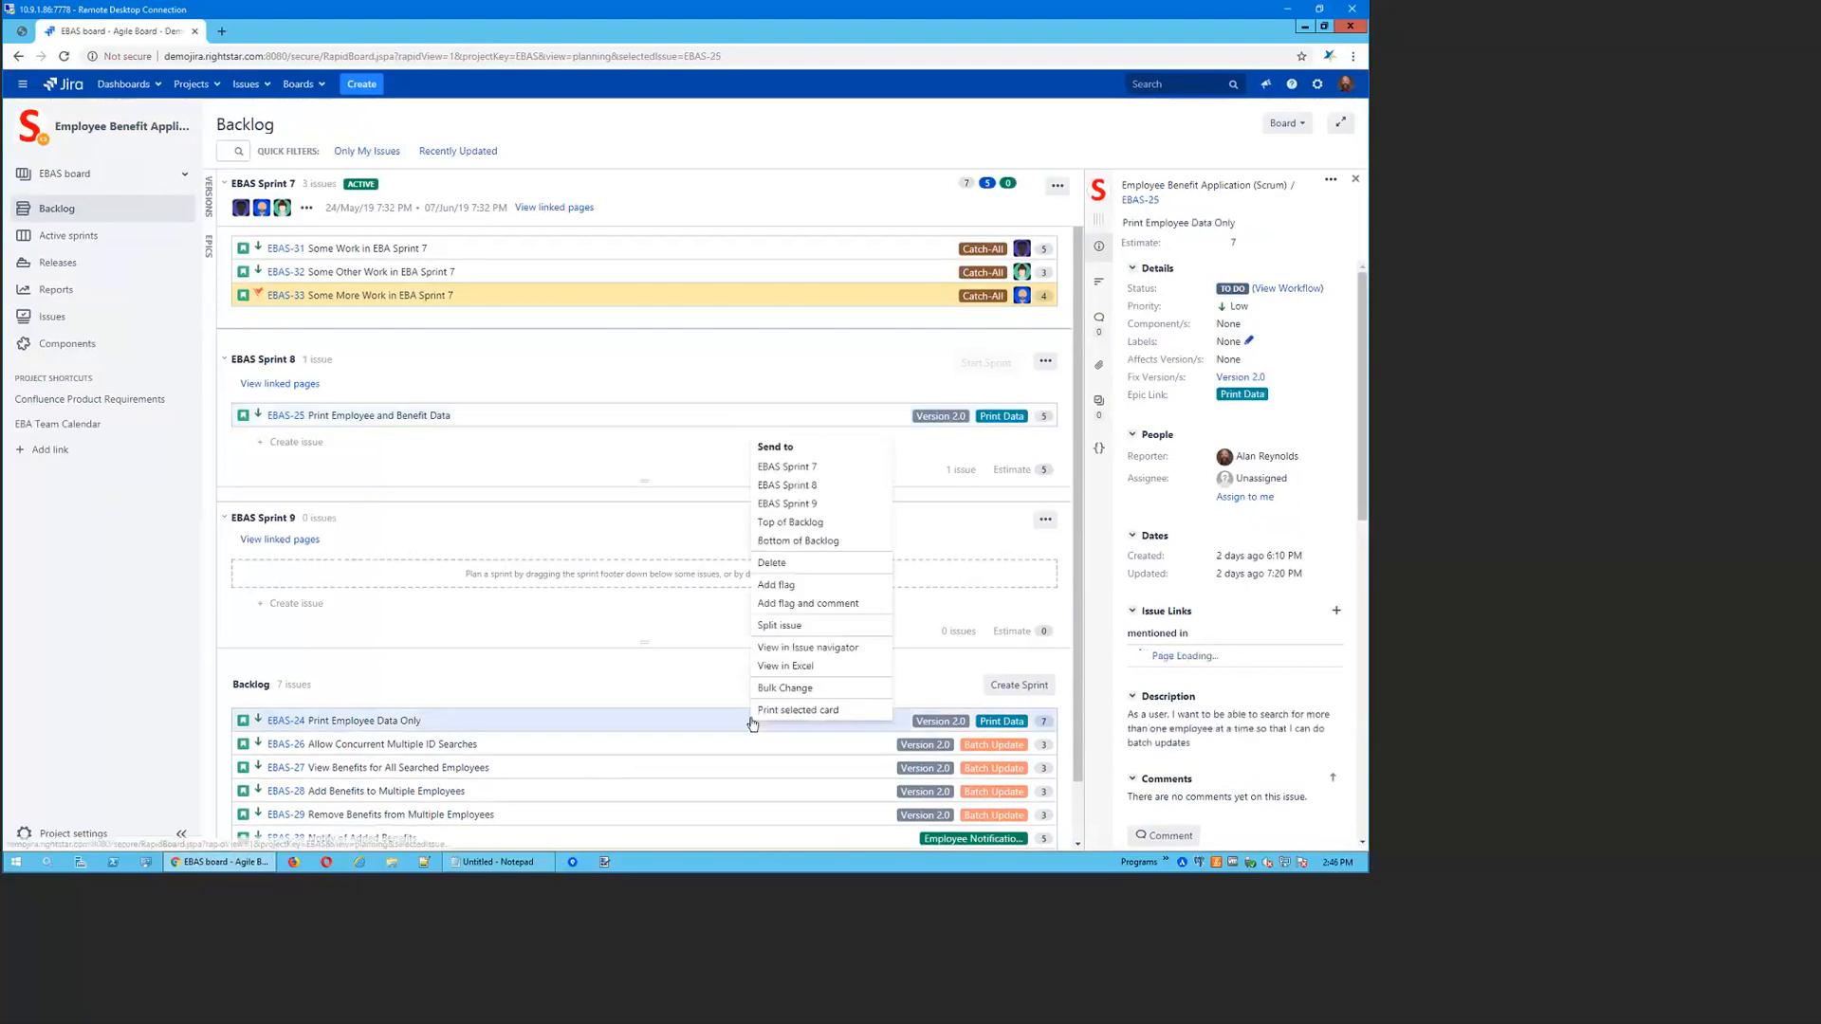
left_click(809, 487)
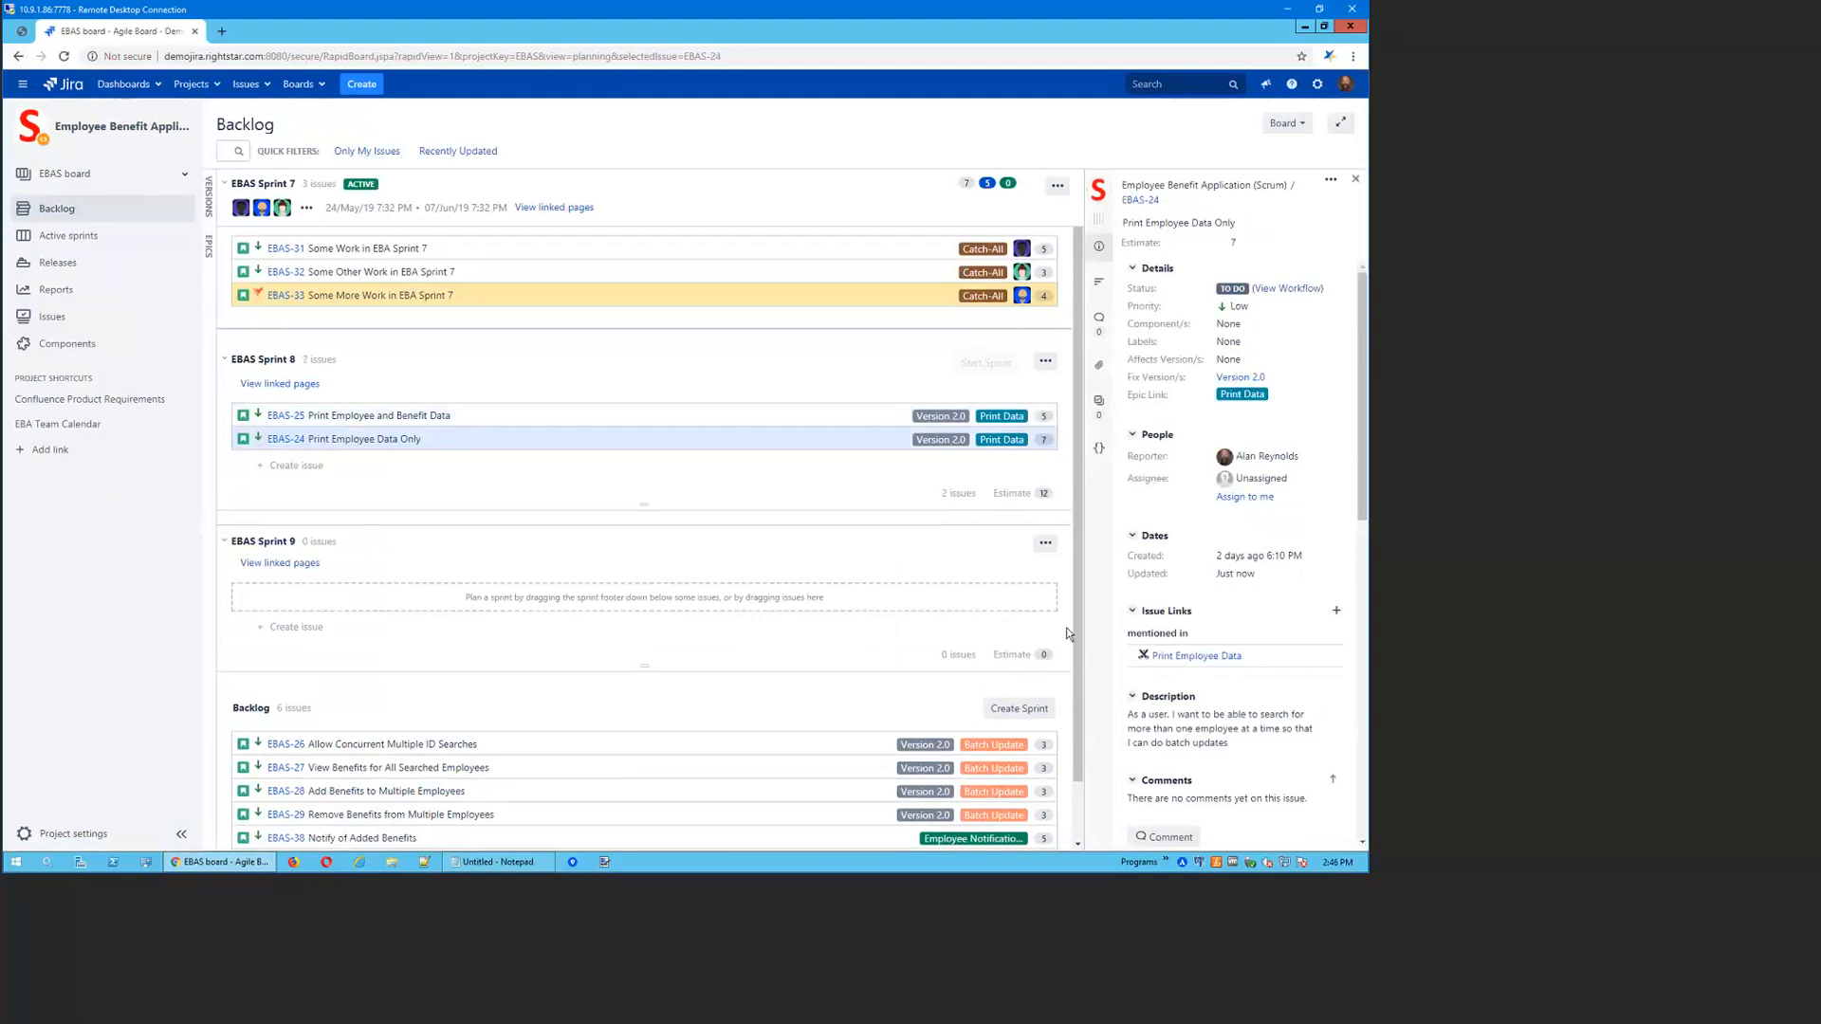
scroll(1048, 629, "down", 1)
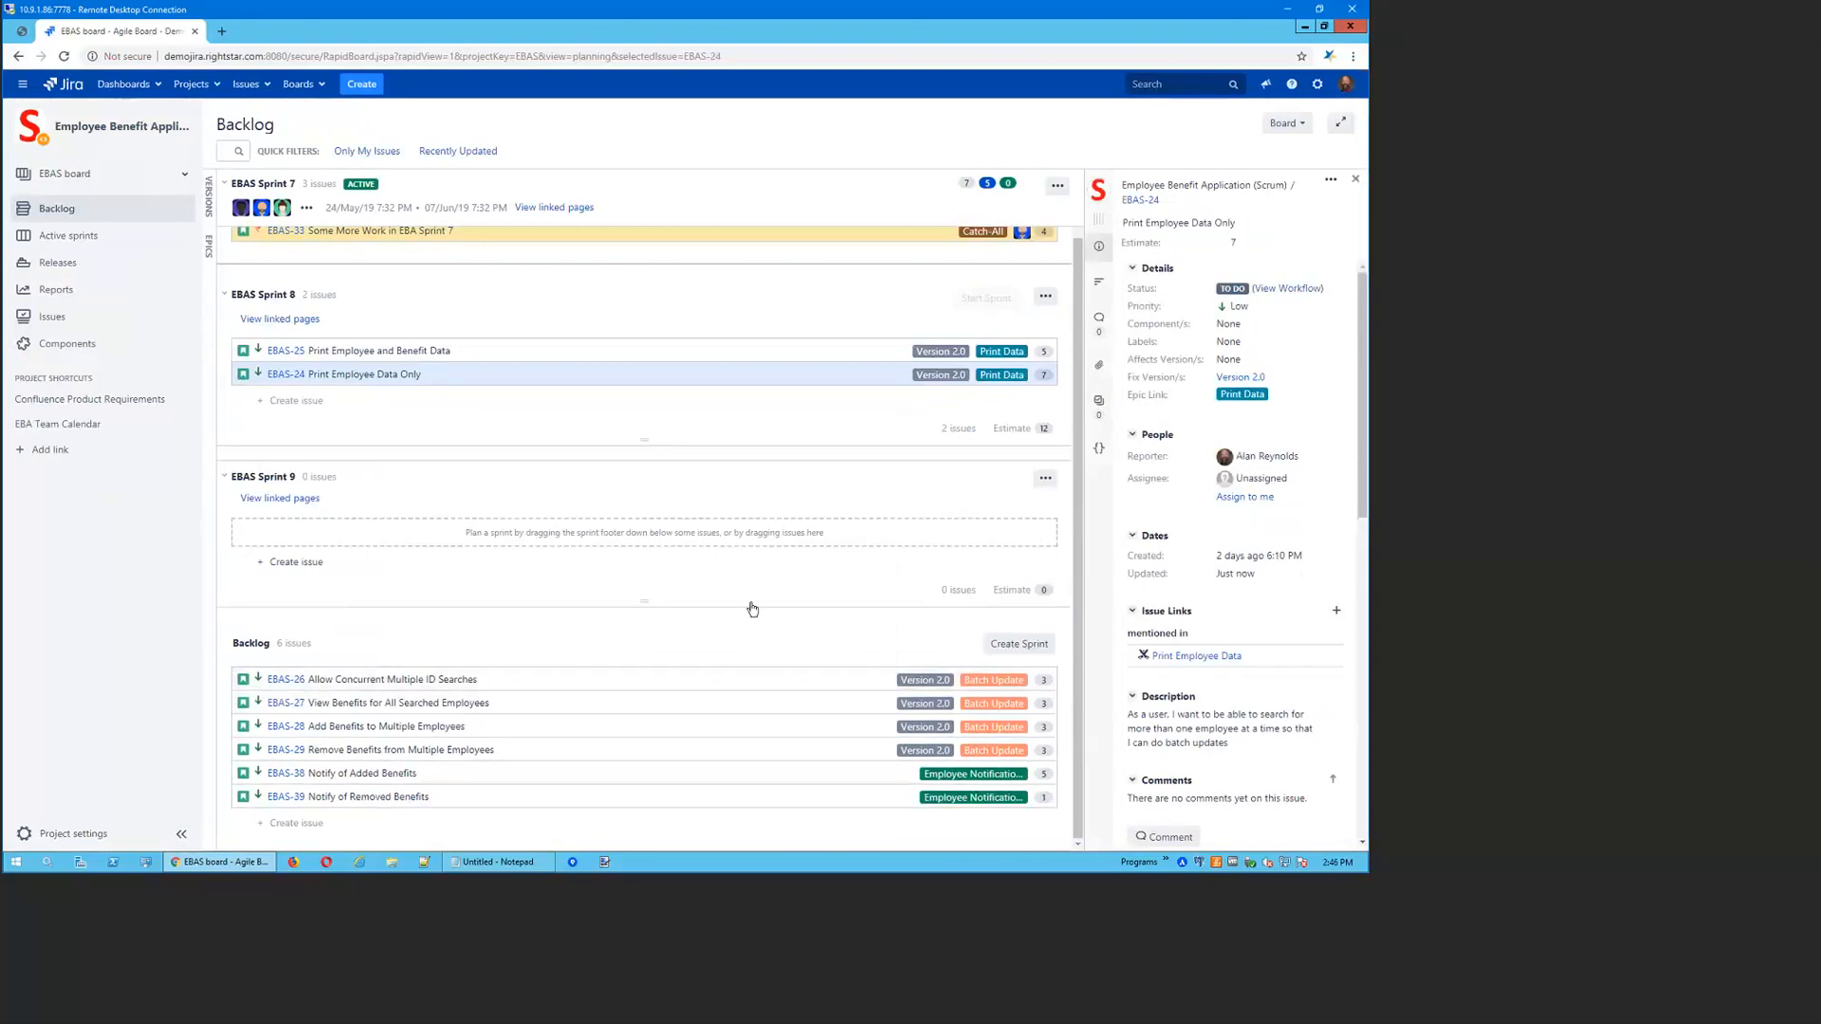
left_click_drag(642, 598, 670, 751)
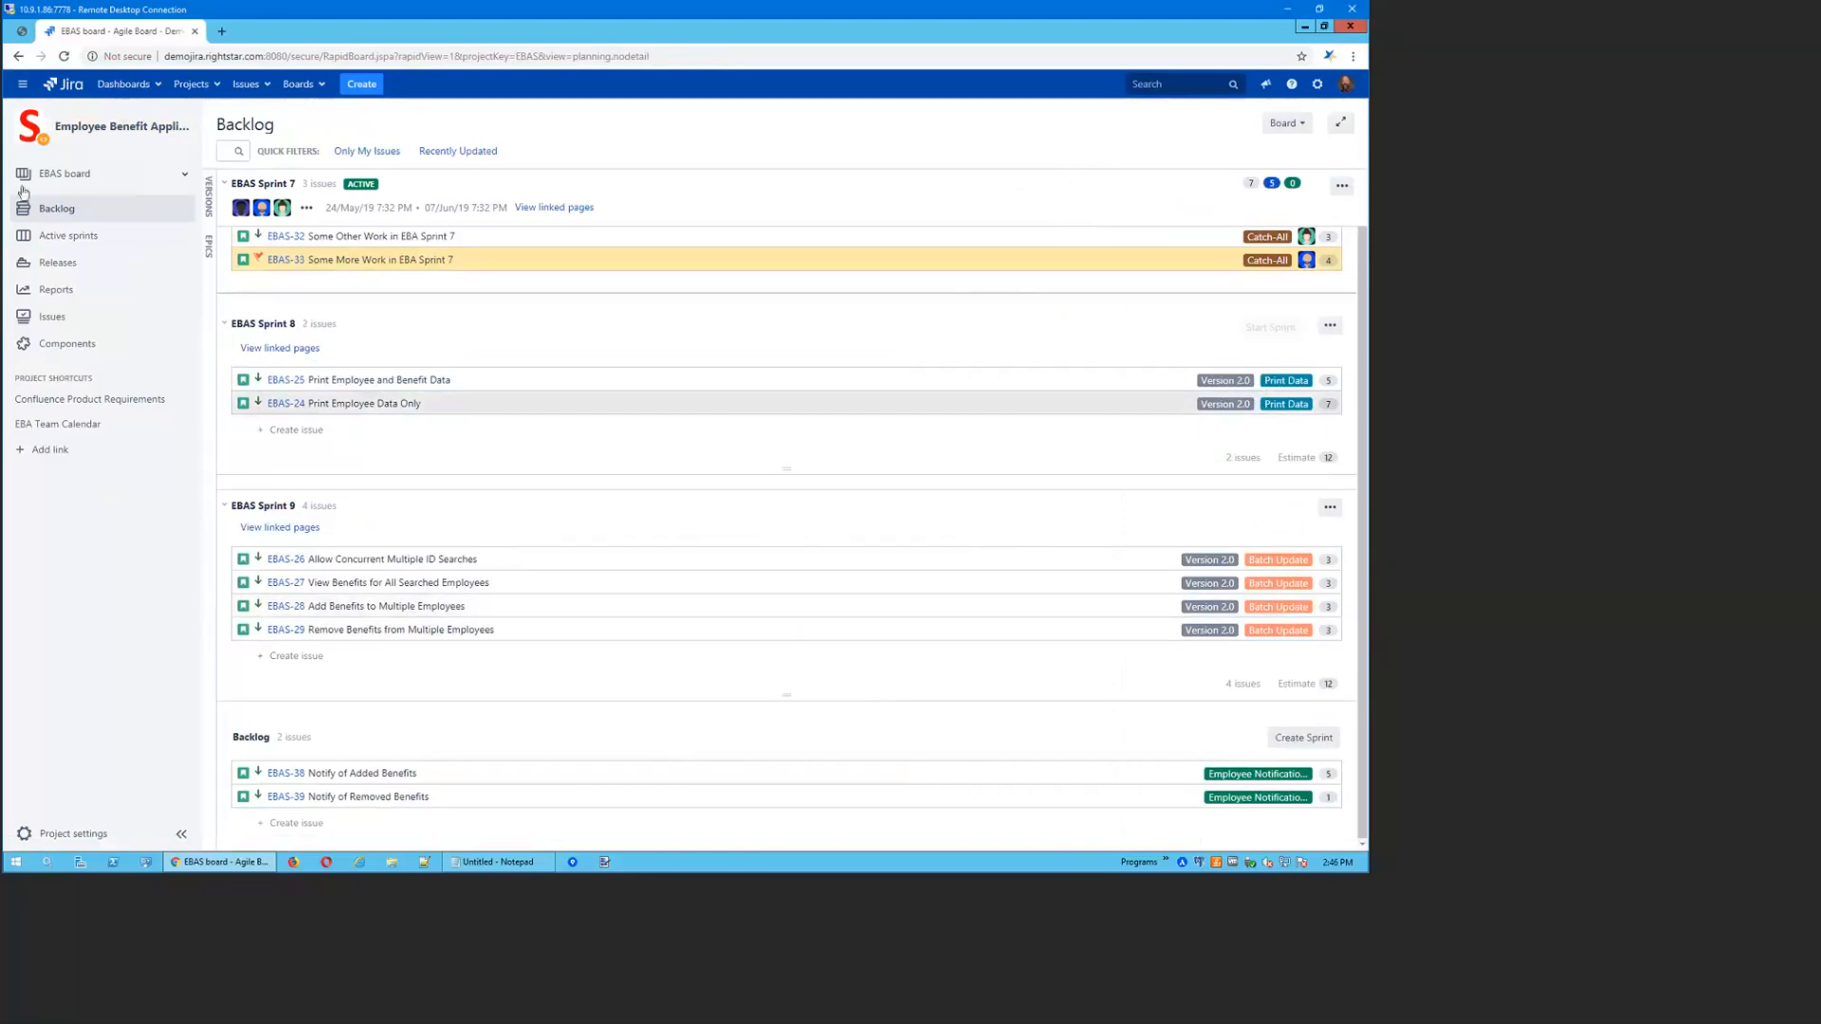
In the active EBAS Sprint 7, remove the flag from story EBAS-33 and move EBAS-31 to Done
left_click(63, 237)
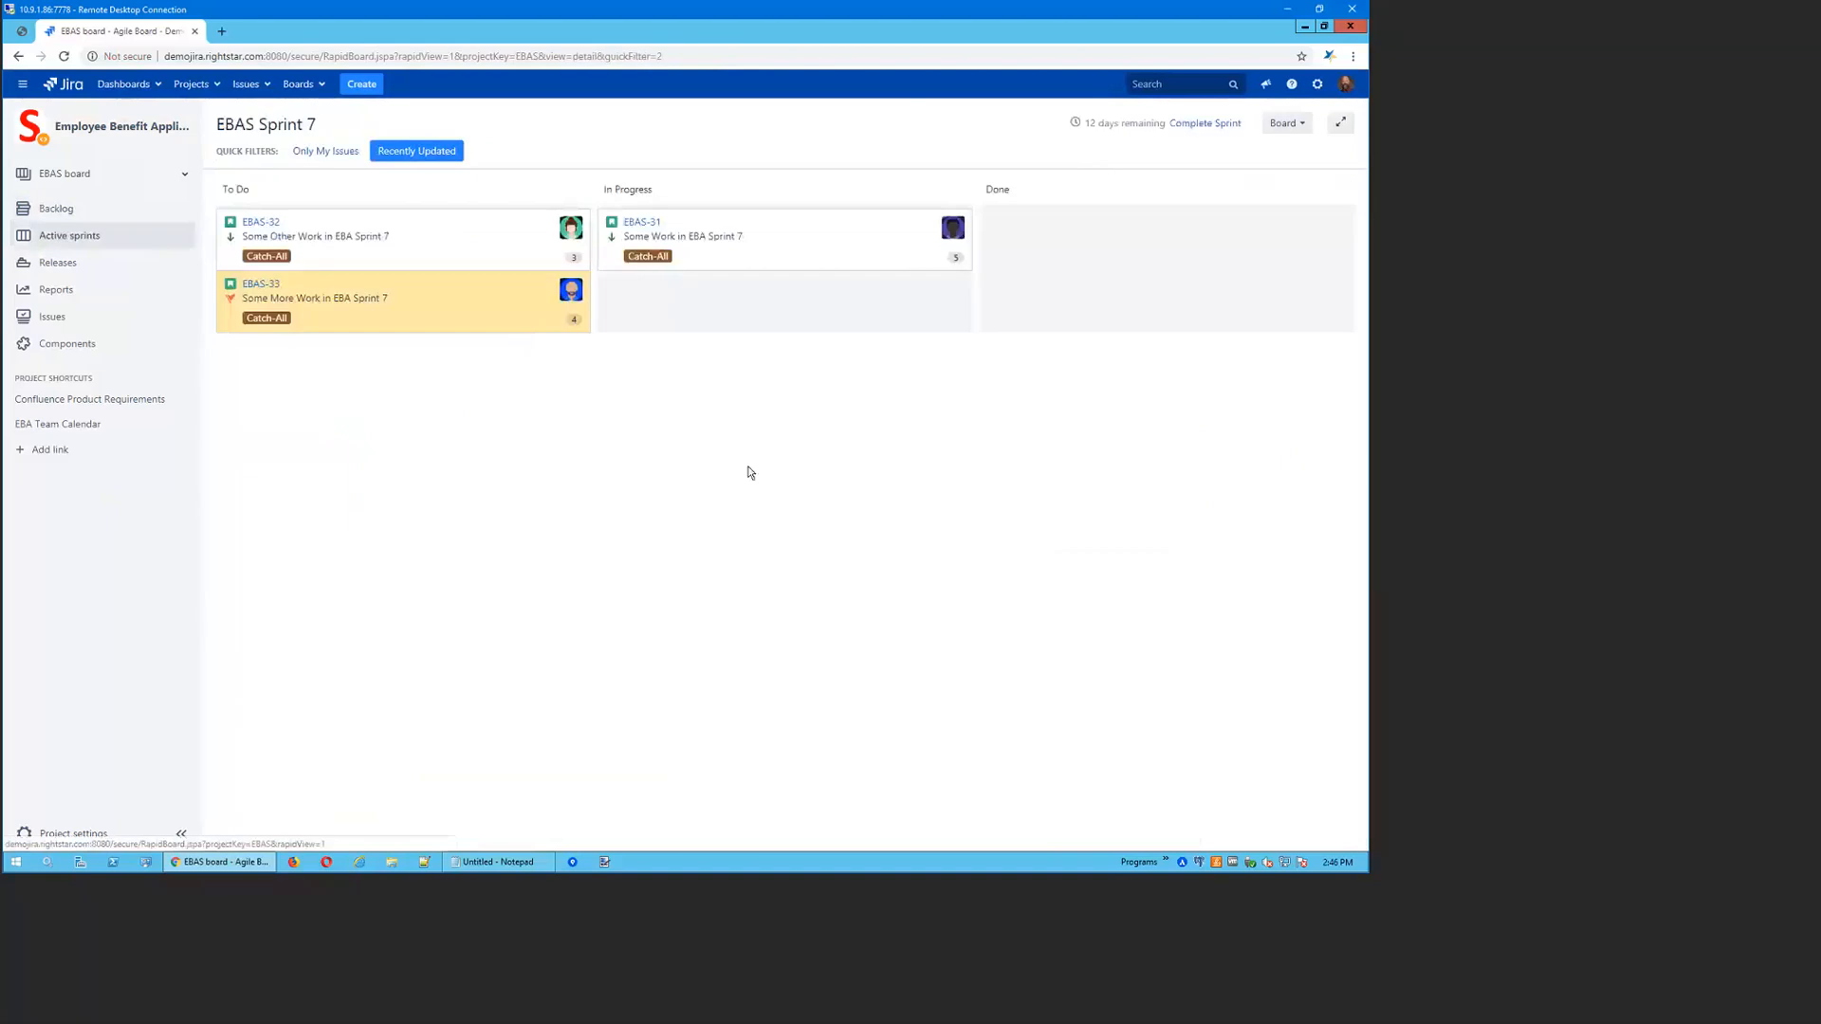
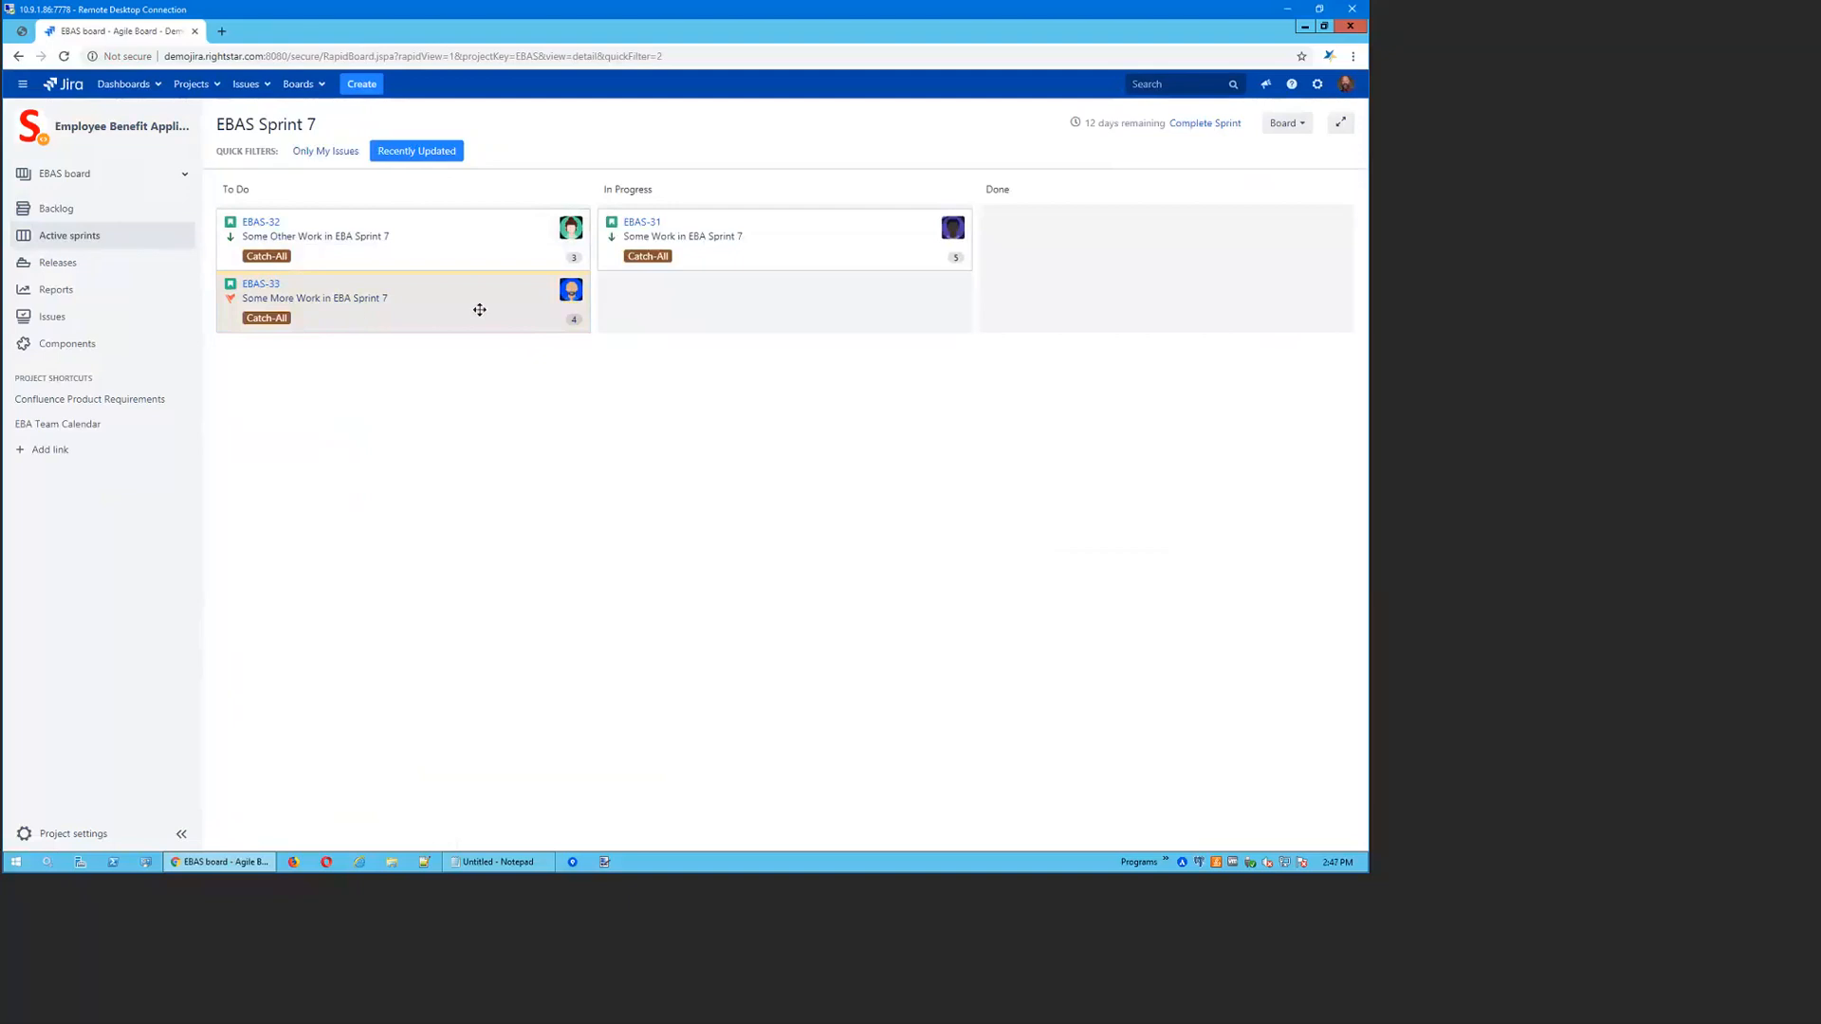
left_click(437, 319)
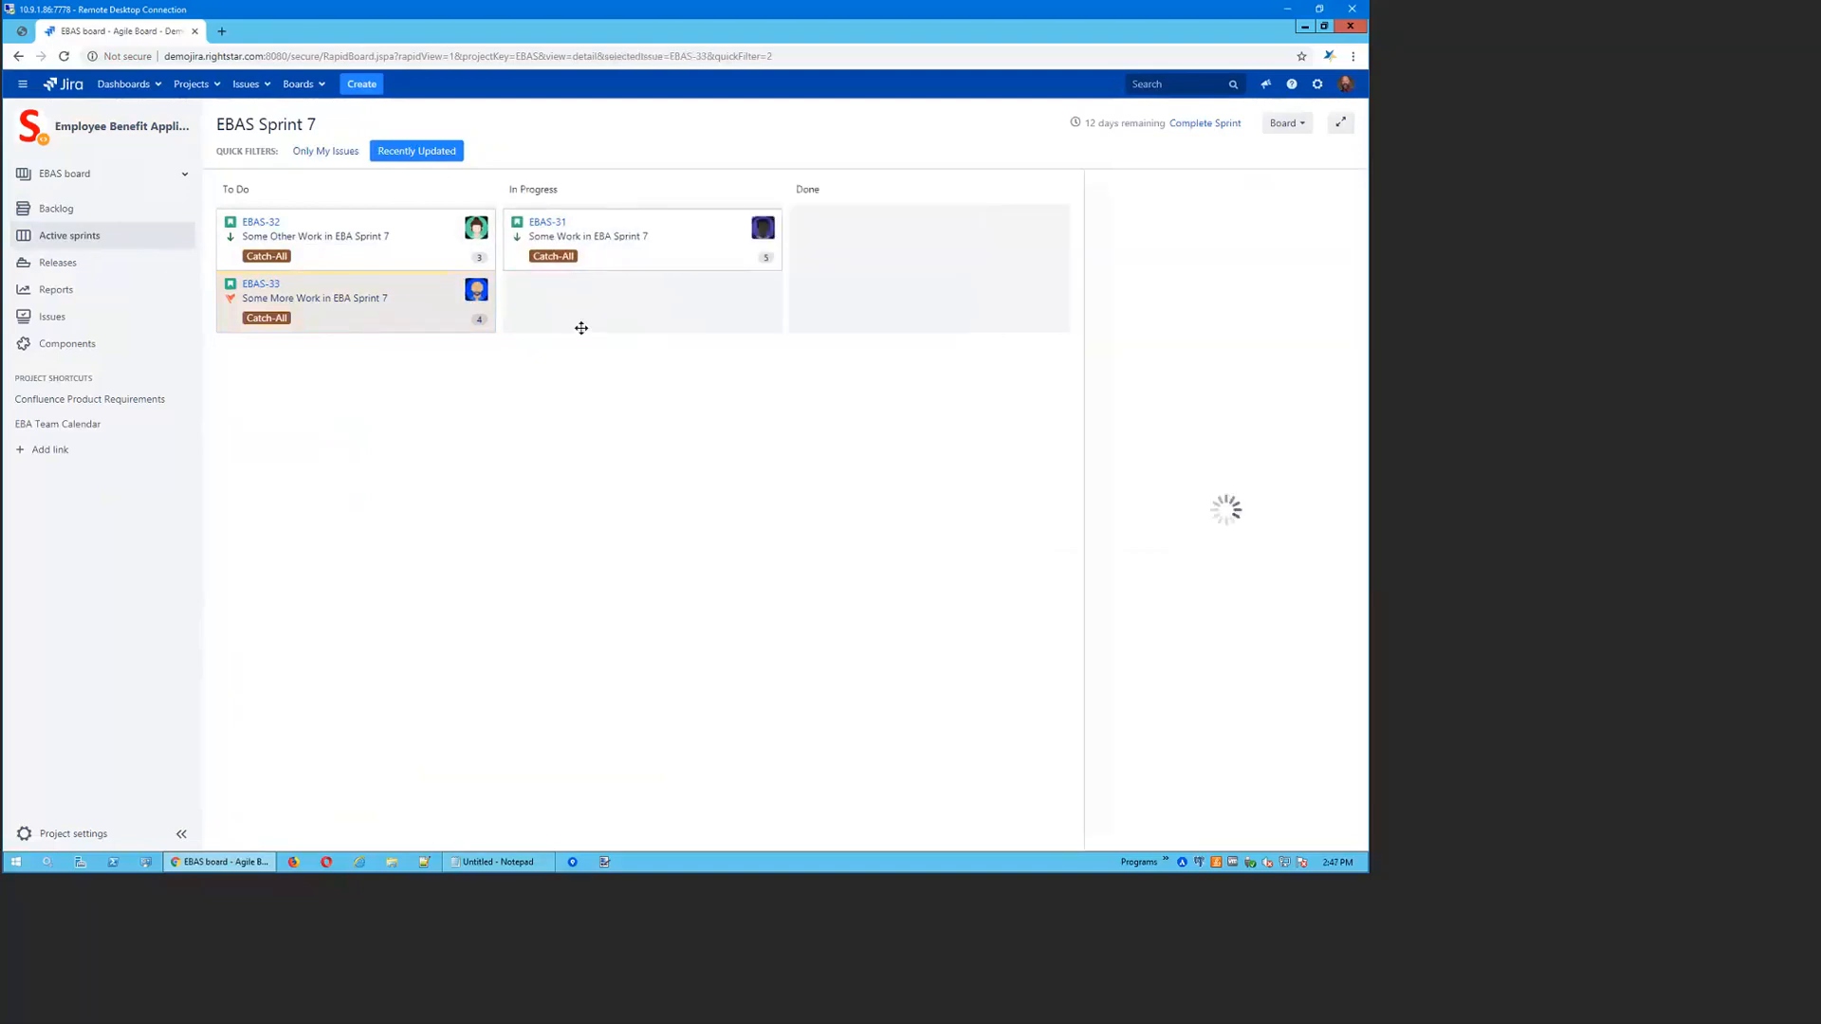
left_click(1331, 180)
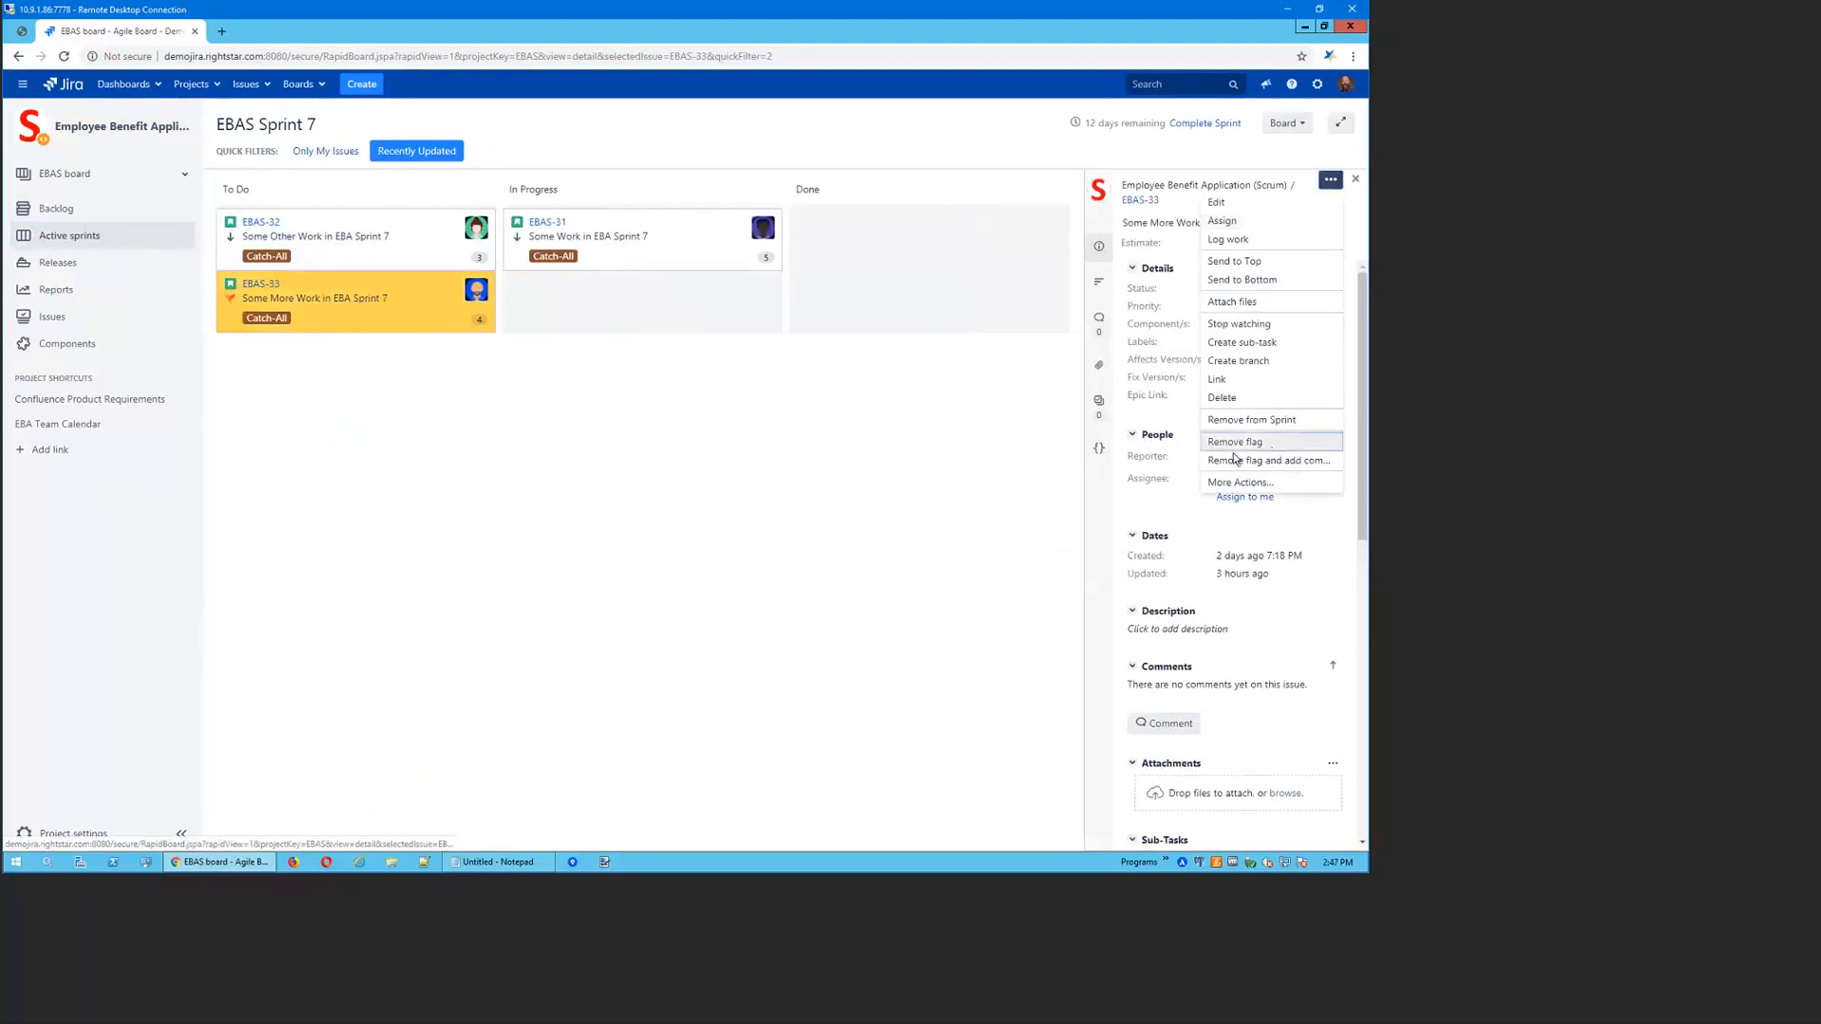
left_click(1271, 446)
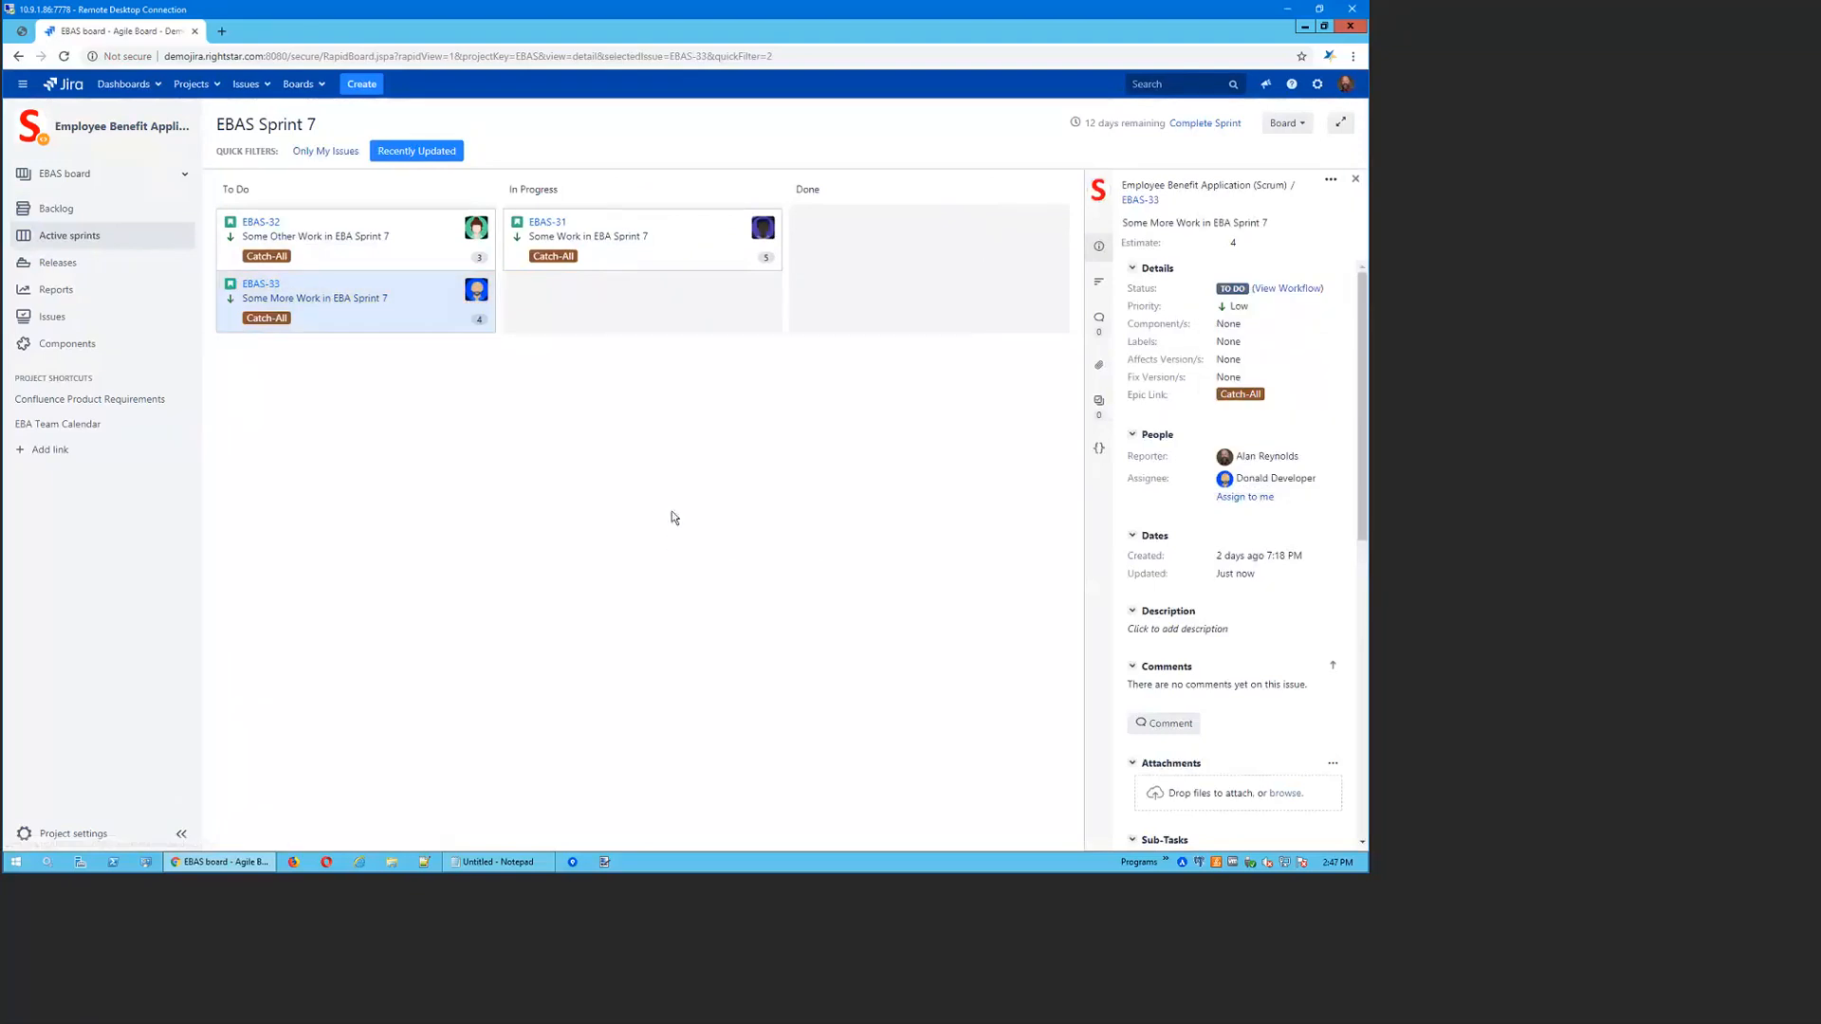
left_click_drag(641, 238, 930, 242)
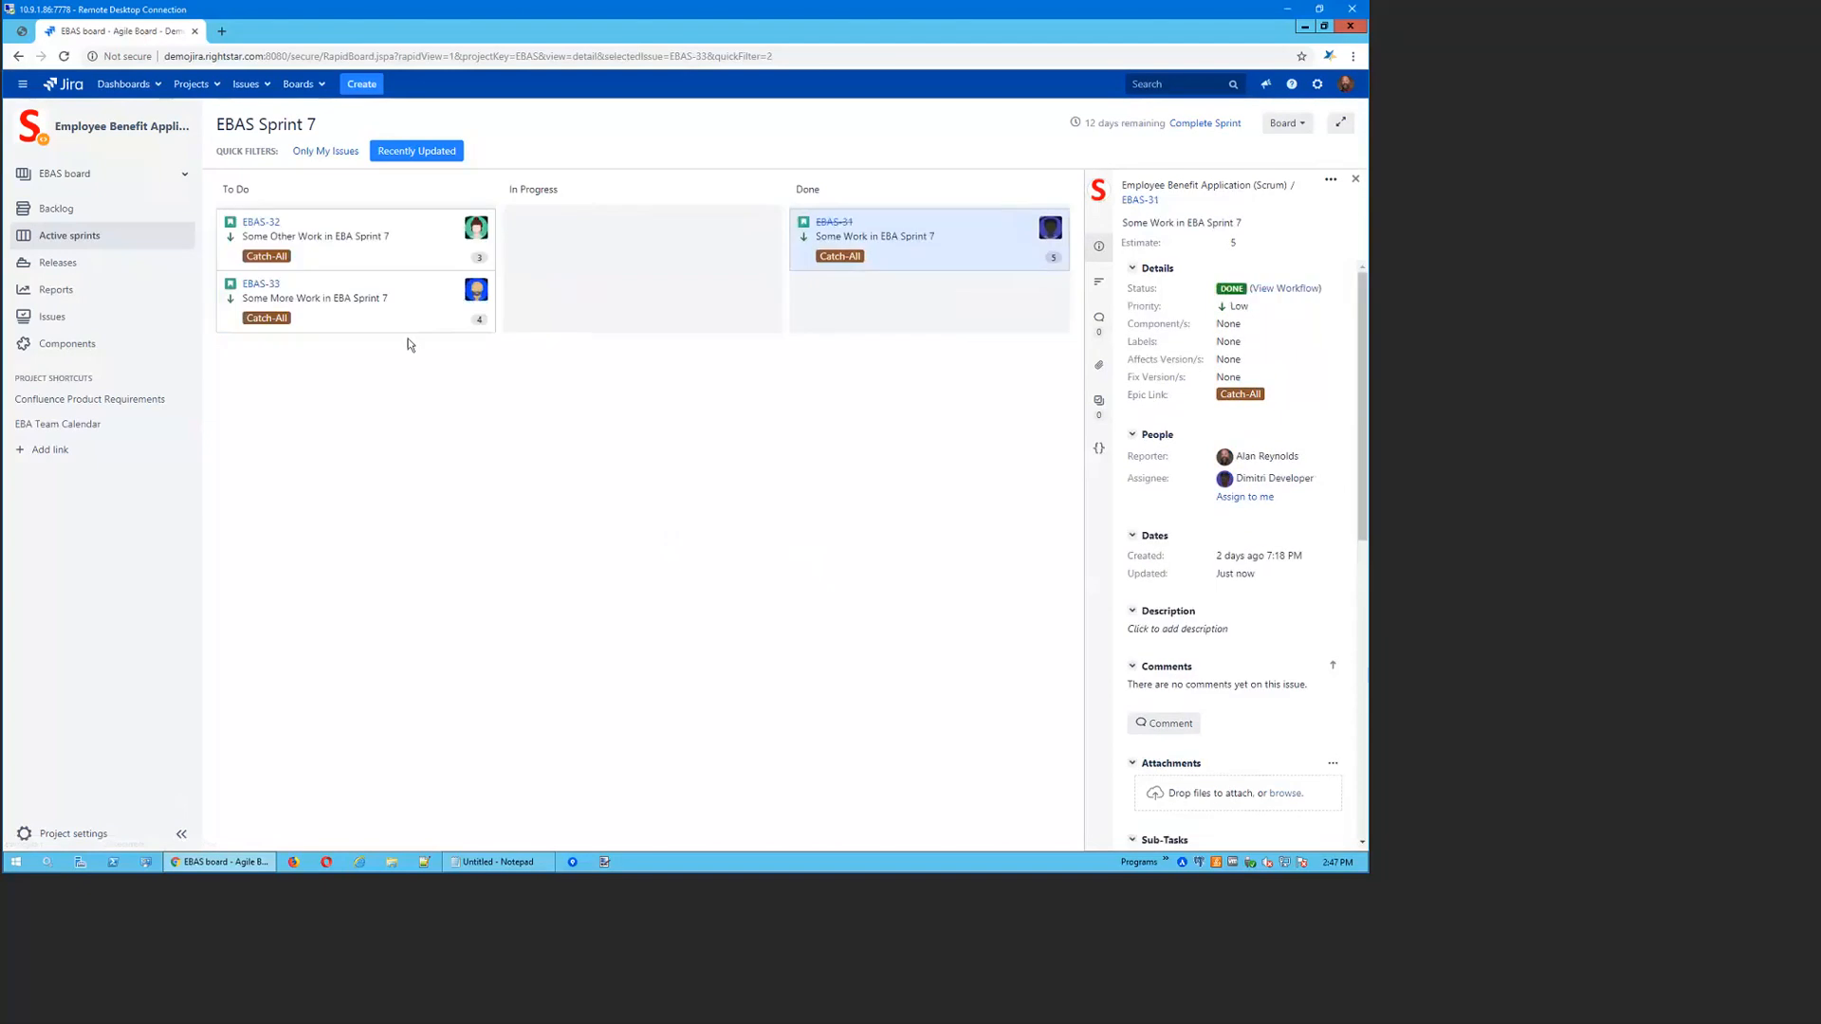
Open the full issue view of story EBAS-33 in a separate browser tab
left_click(262, 290)
right_click(262, 289)
left_click(303, 299)
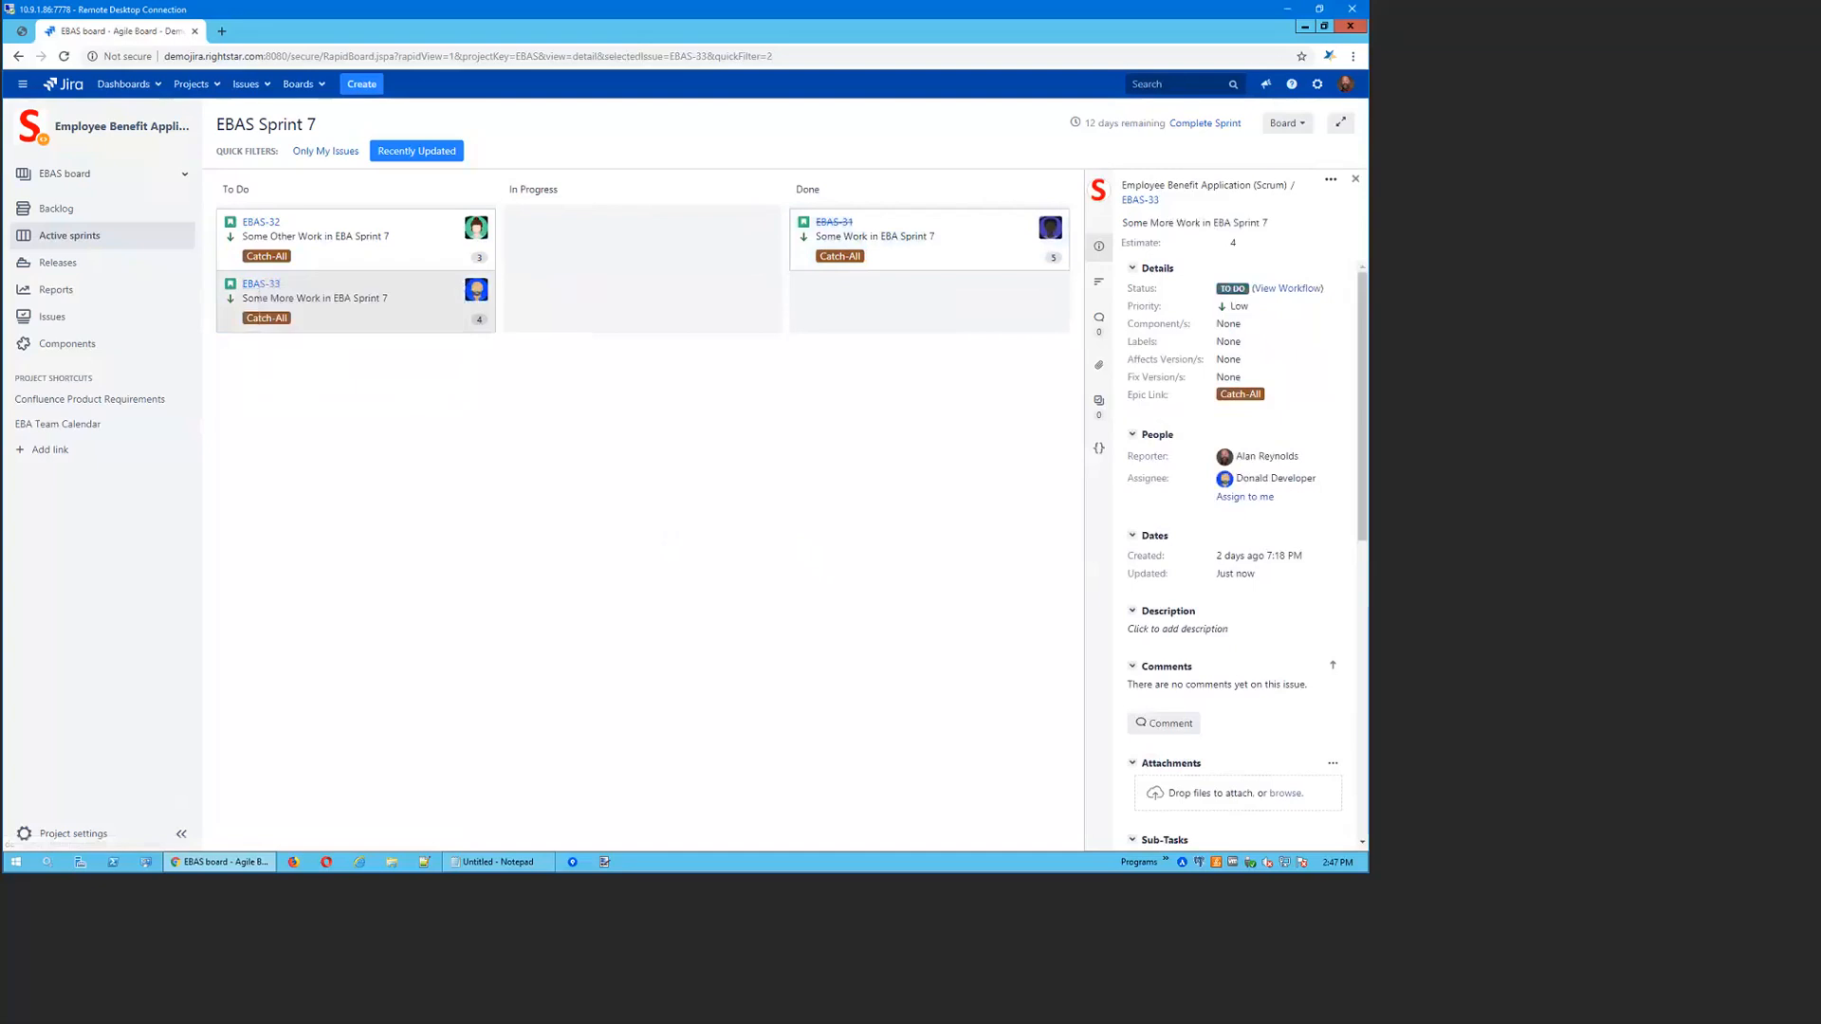
left_click(259, 33)
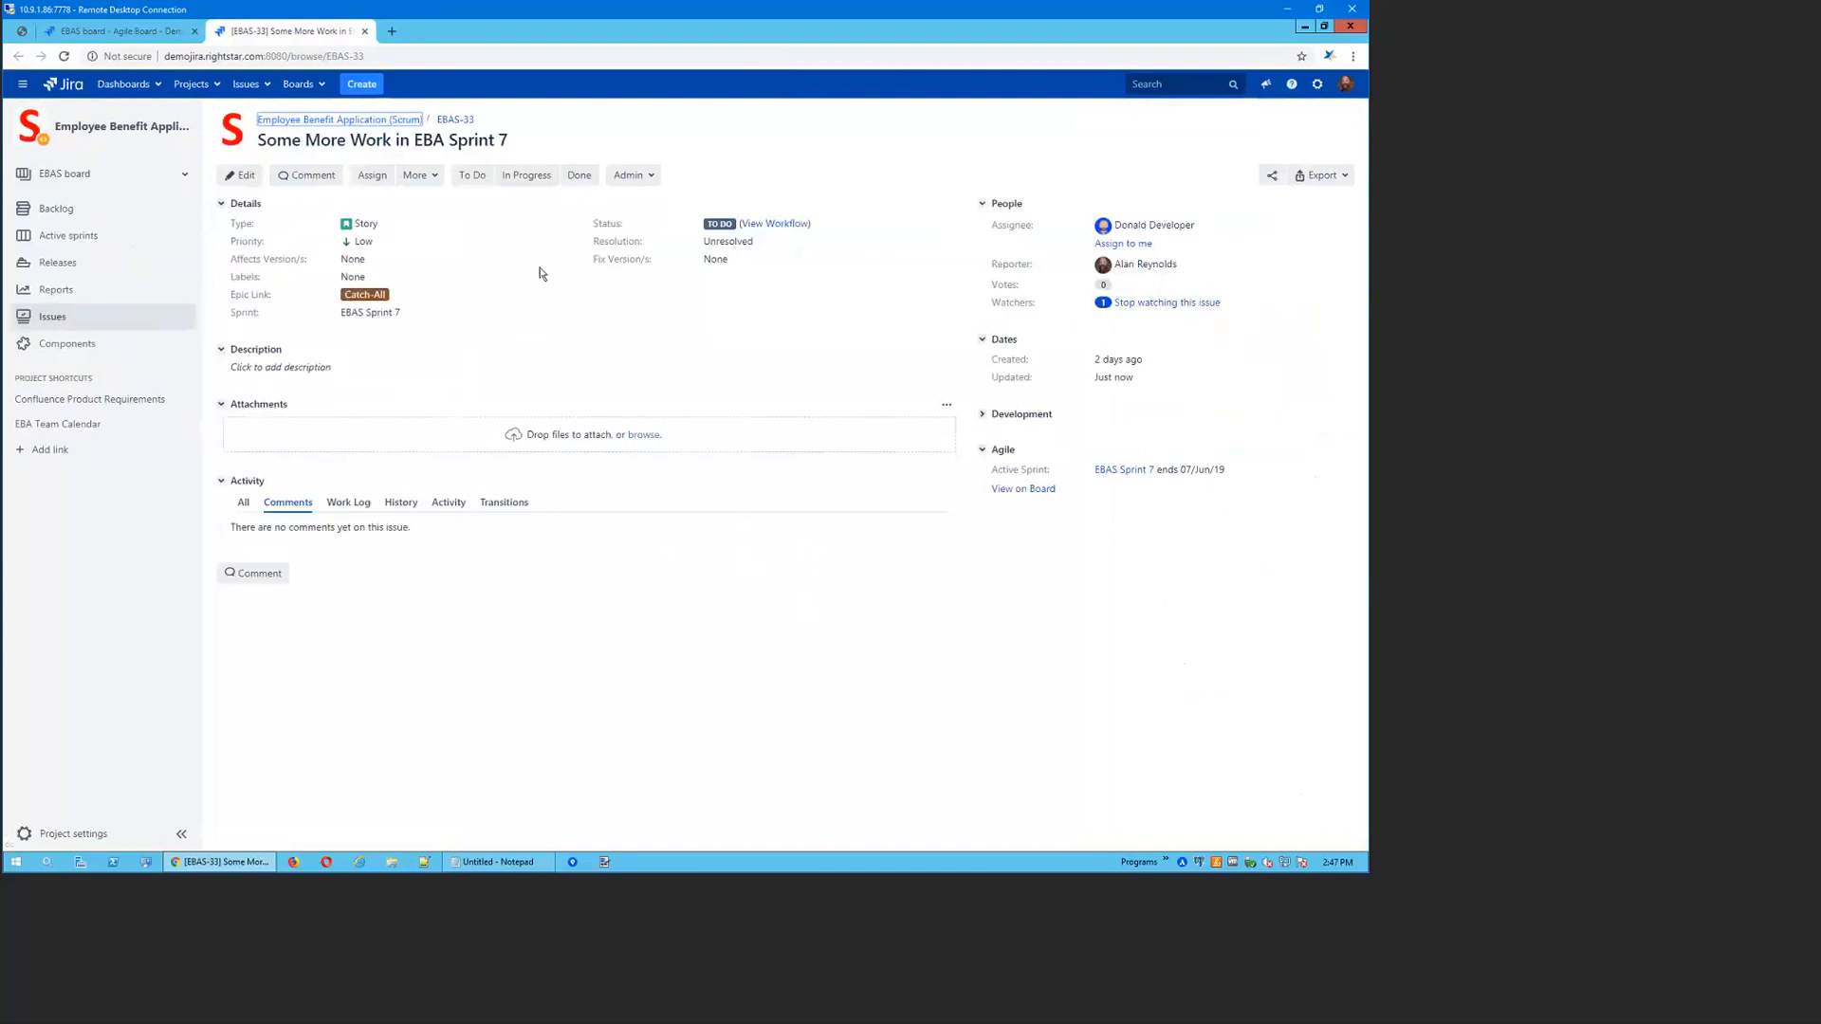
Log 2h of work on EBAS-33 with a start date of 21/May/19
left_click(419, 177)
left_click(423, 201)
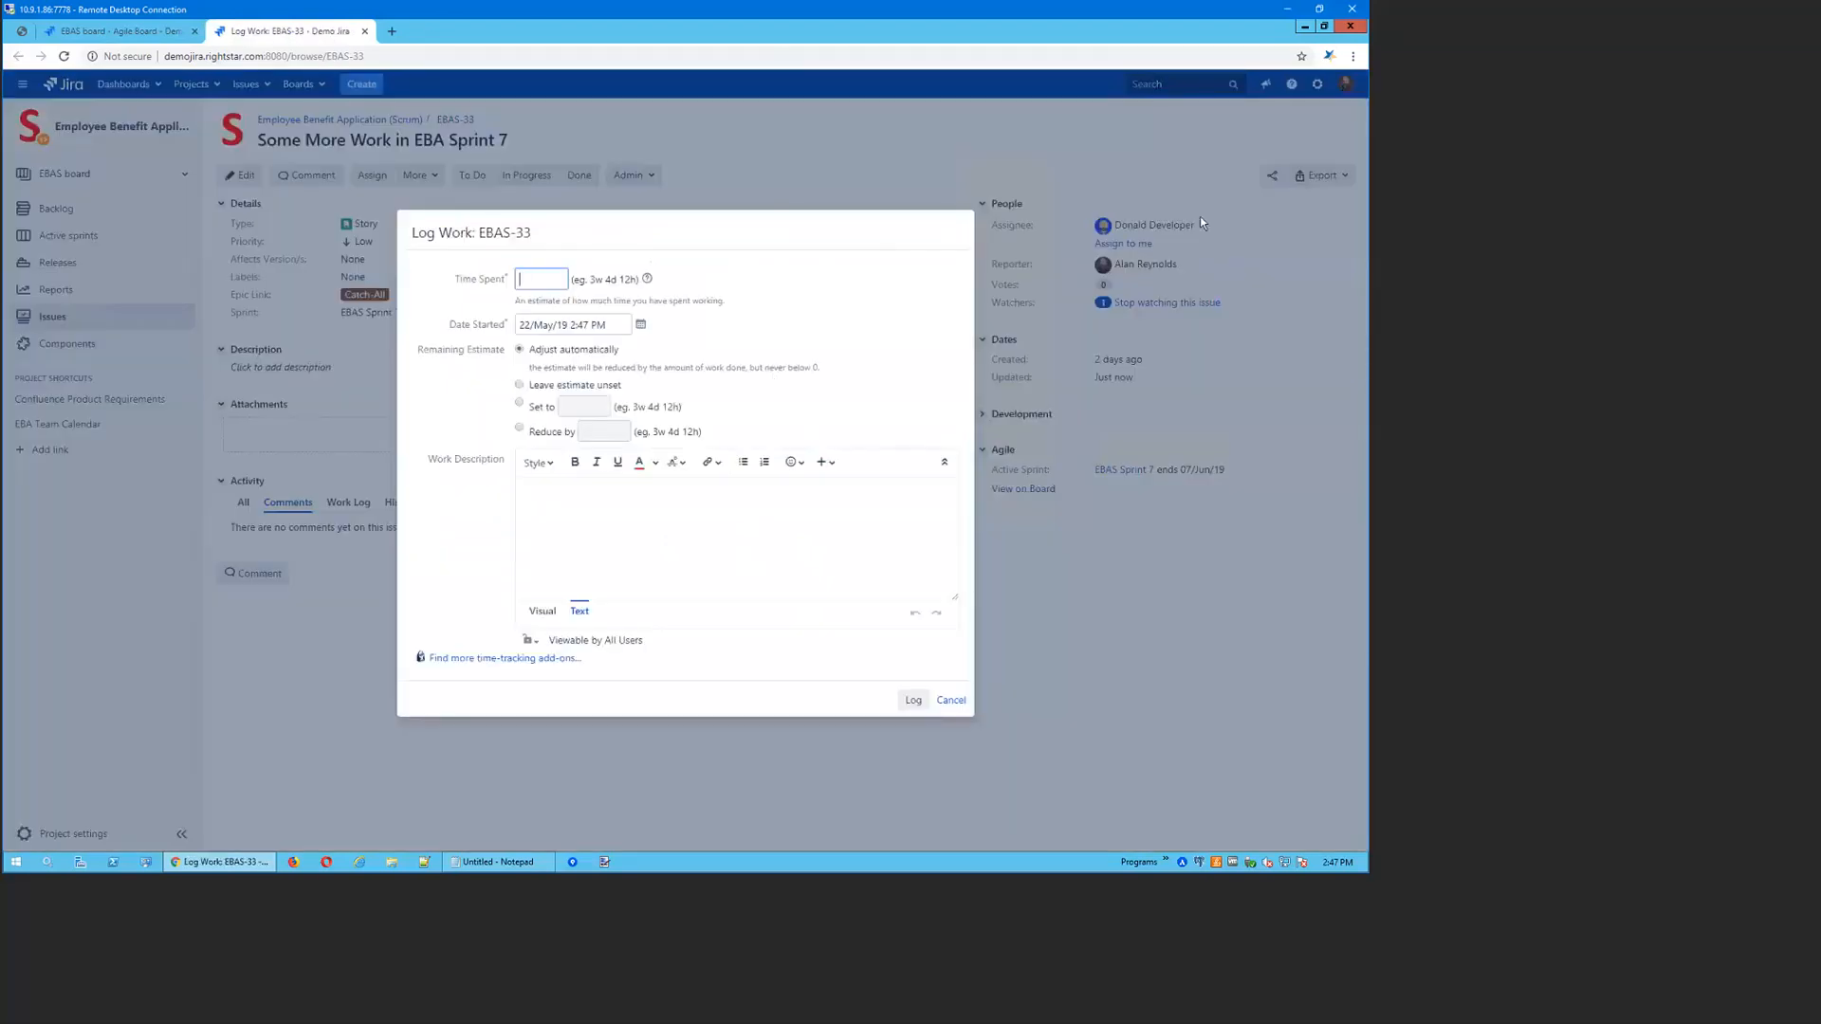
type("2h")
key("Tab")
left_click(641, 324)
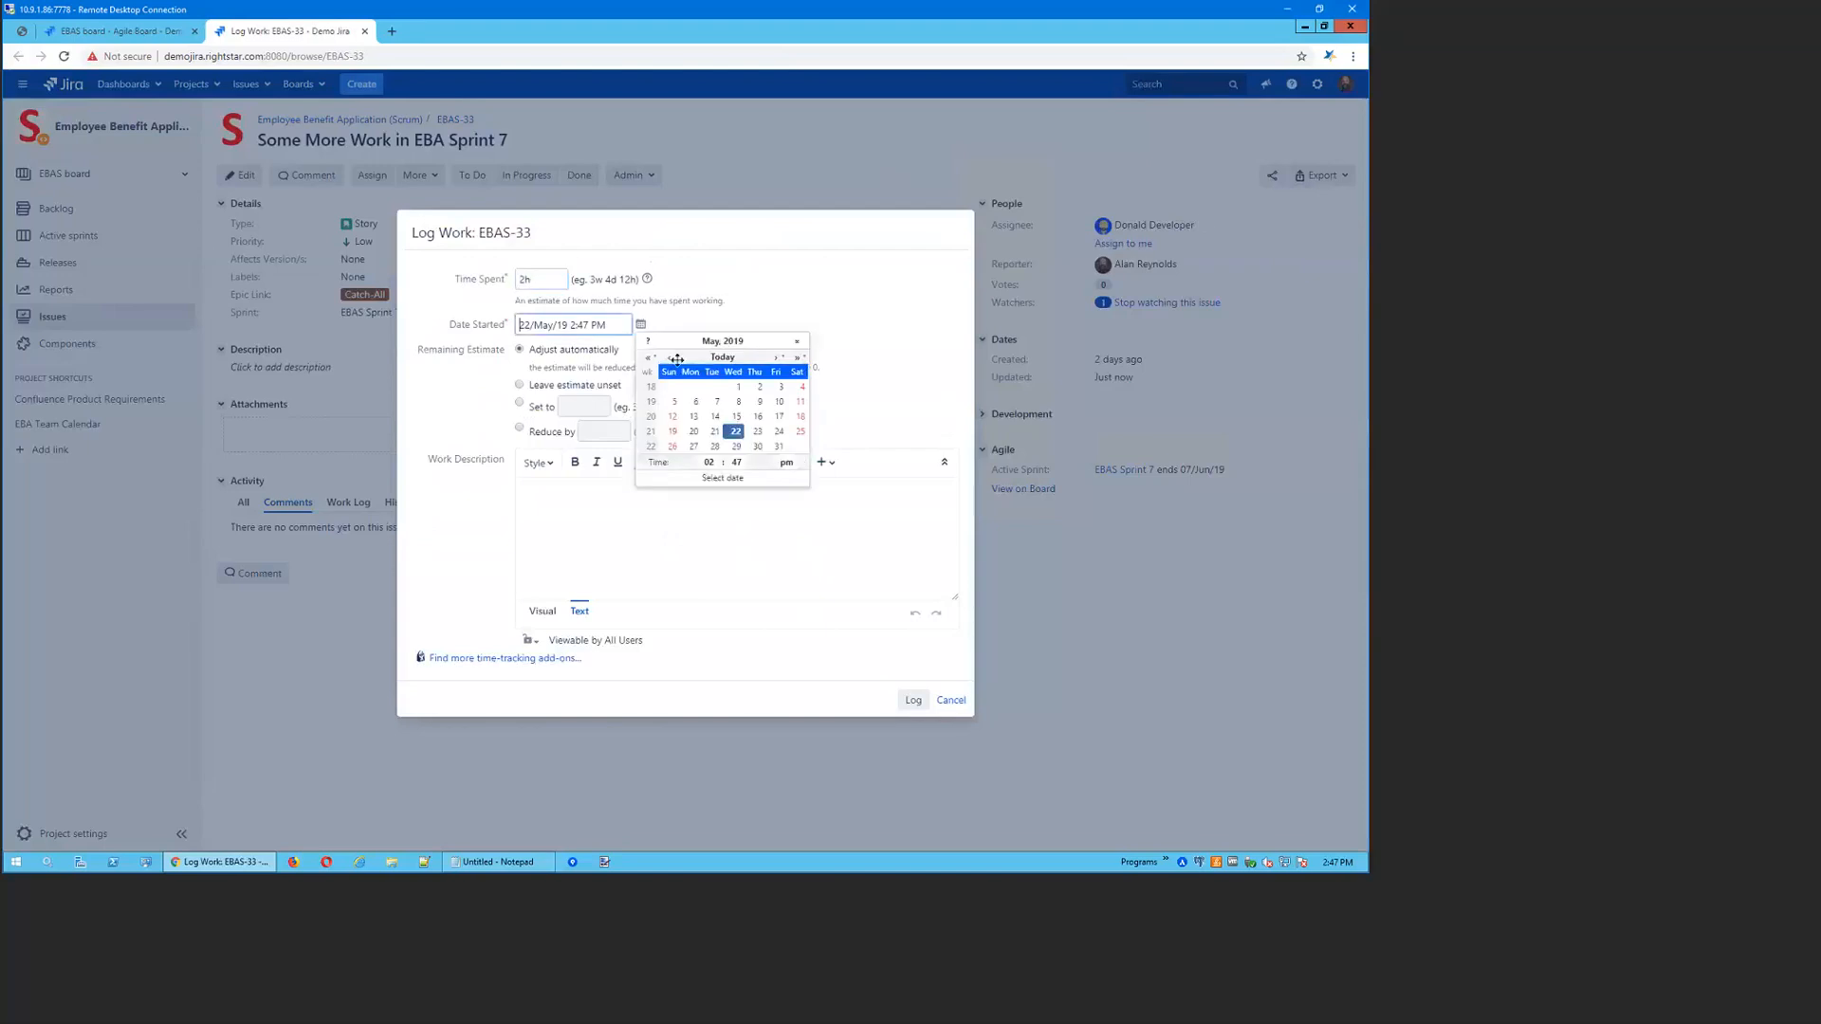
left_click(714, 431)
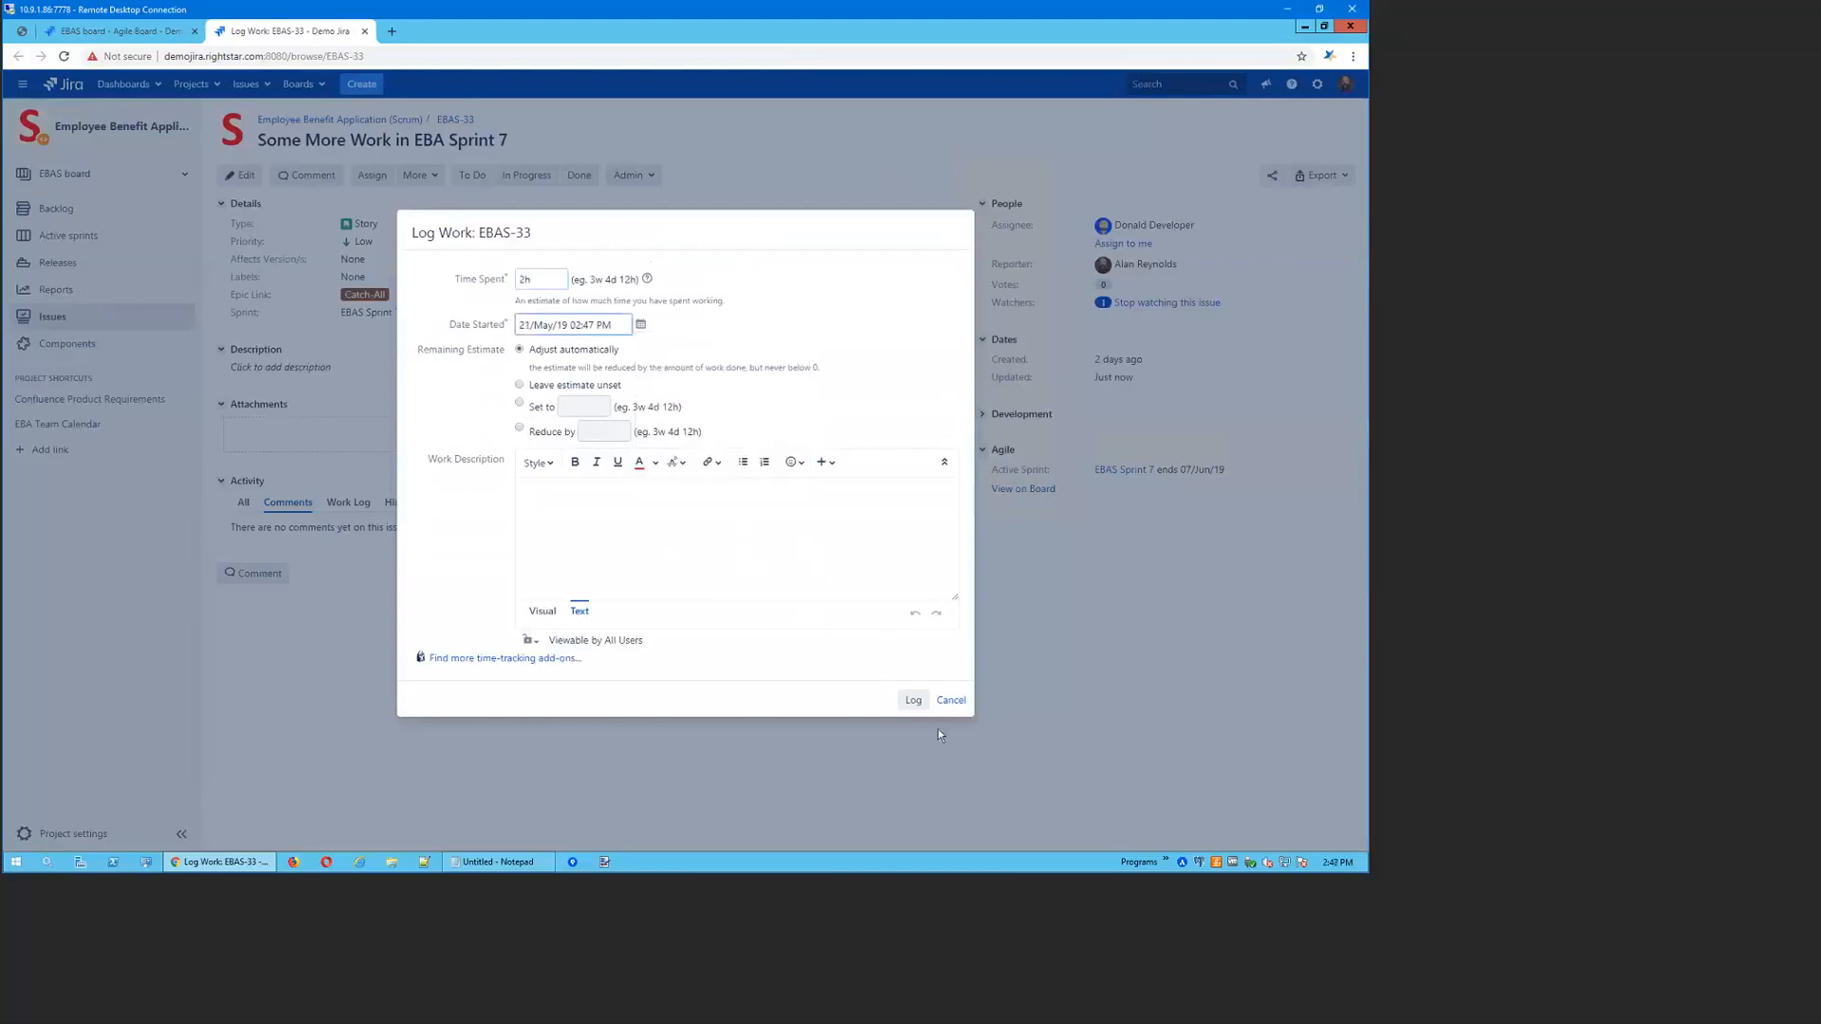
left_click(913, 700)
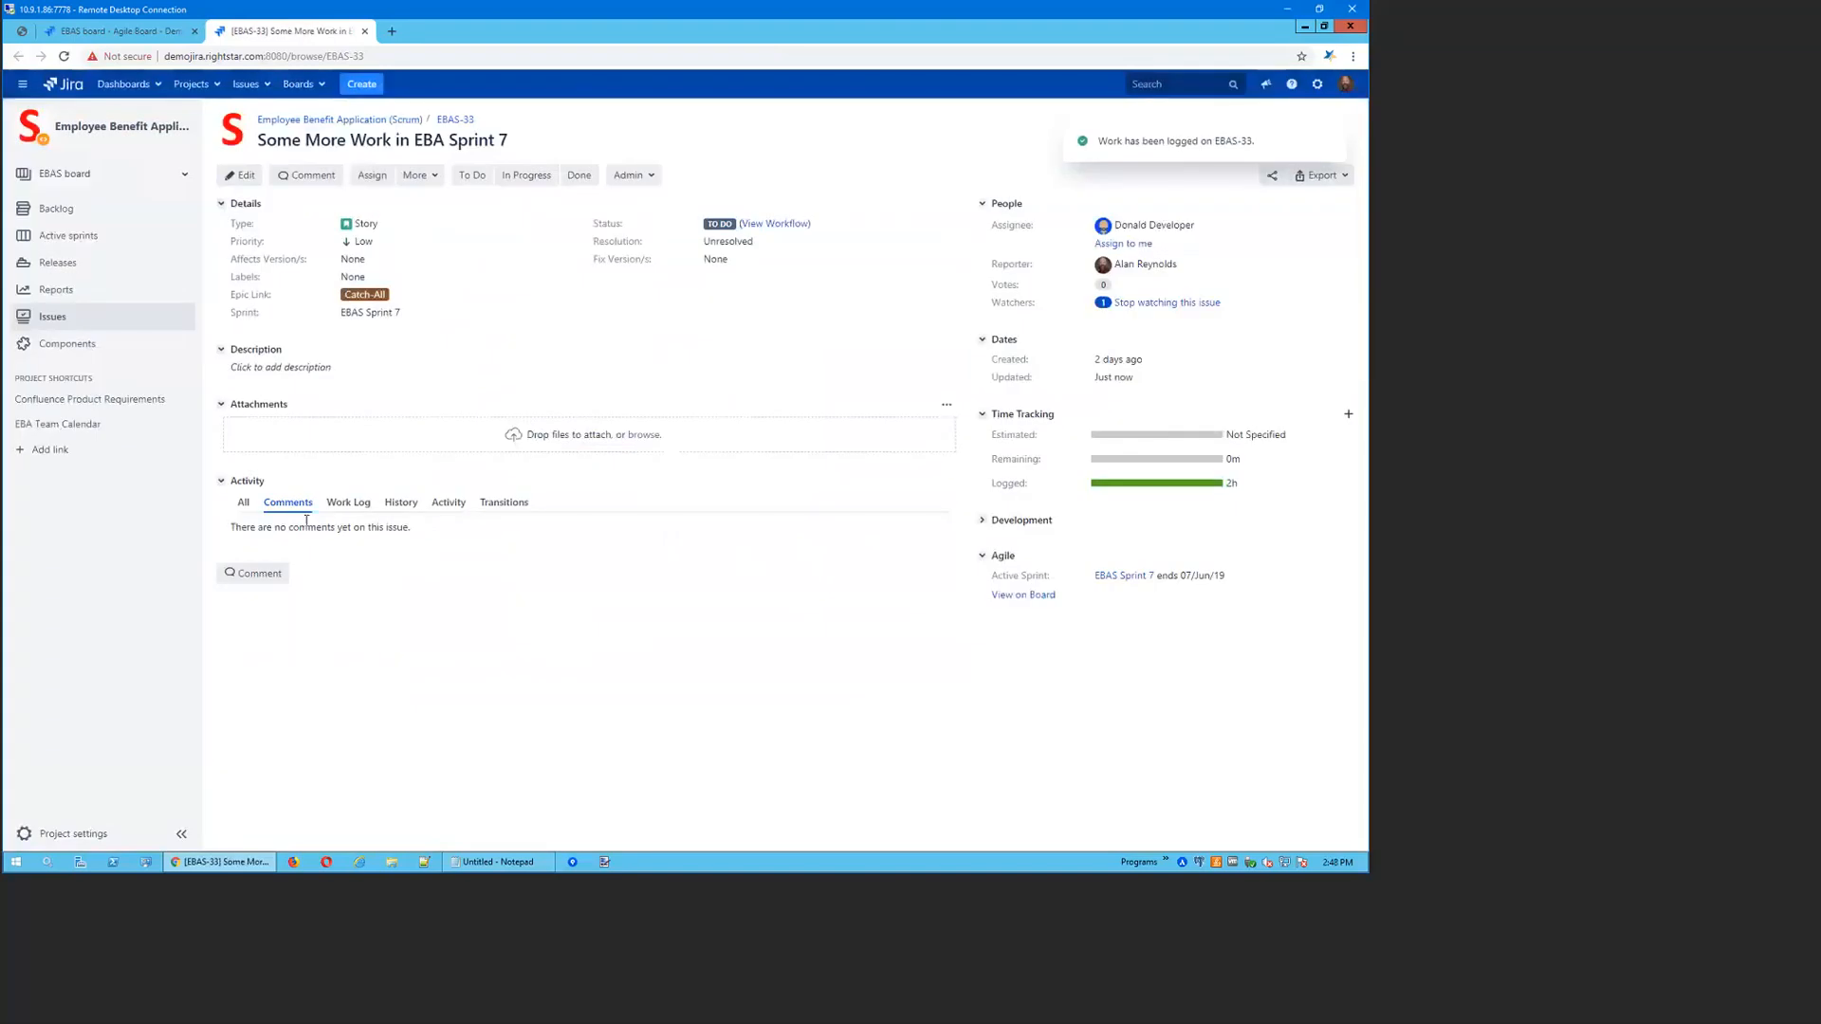
Show the work log of EBAS-33 and log another 4h of work, keeping the default start date
left_click(340, 502)
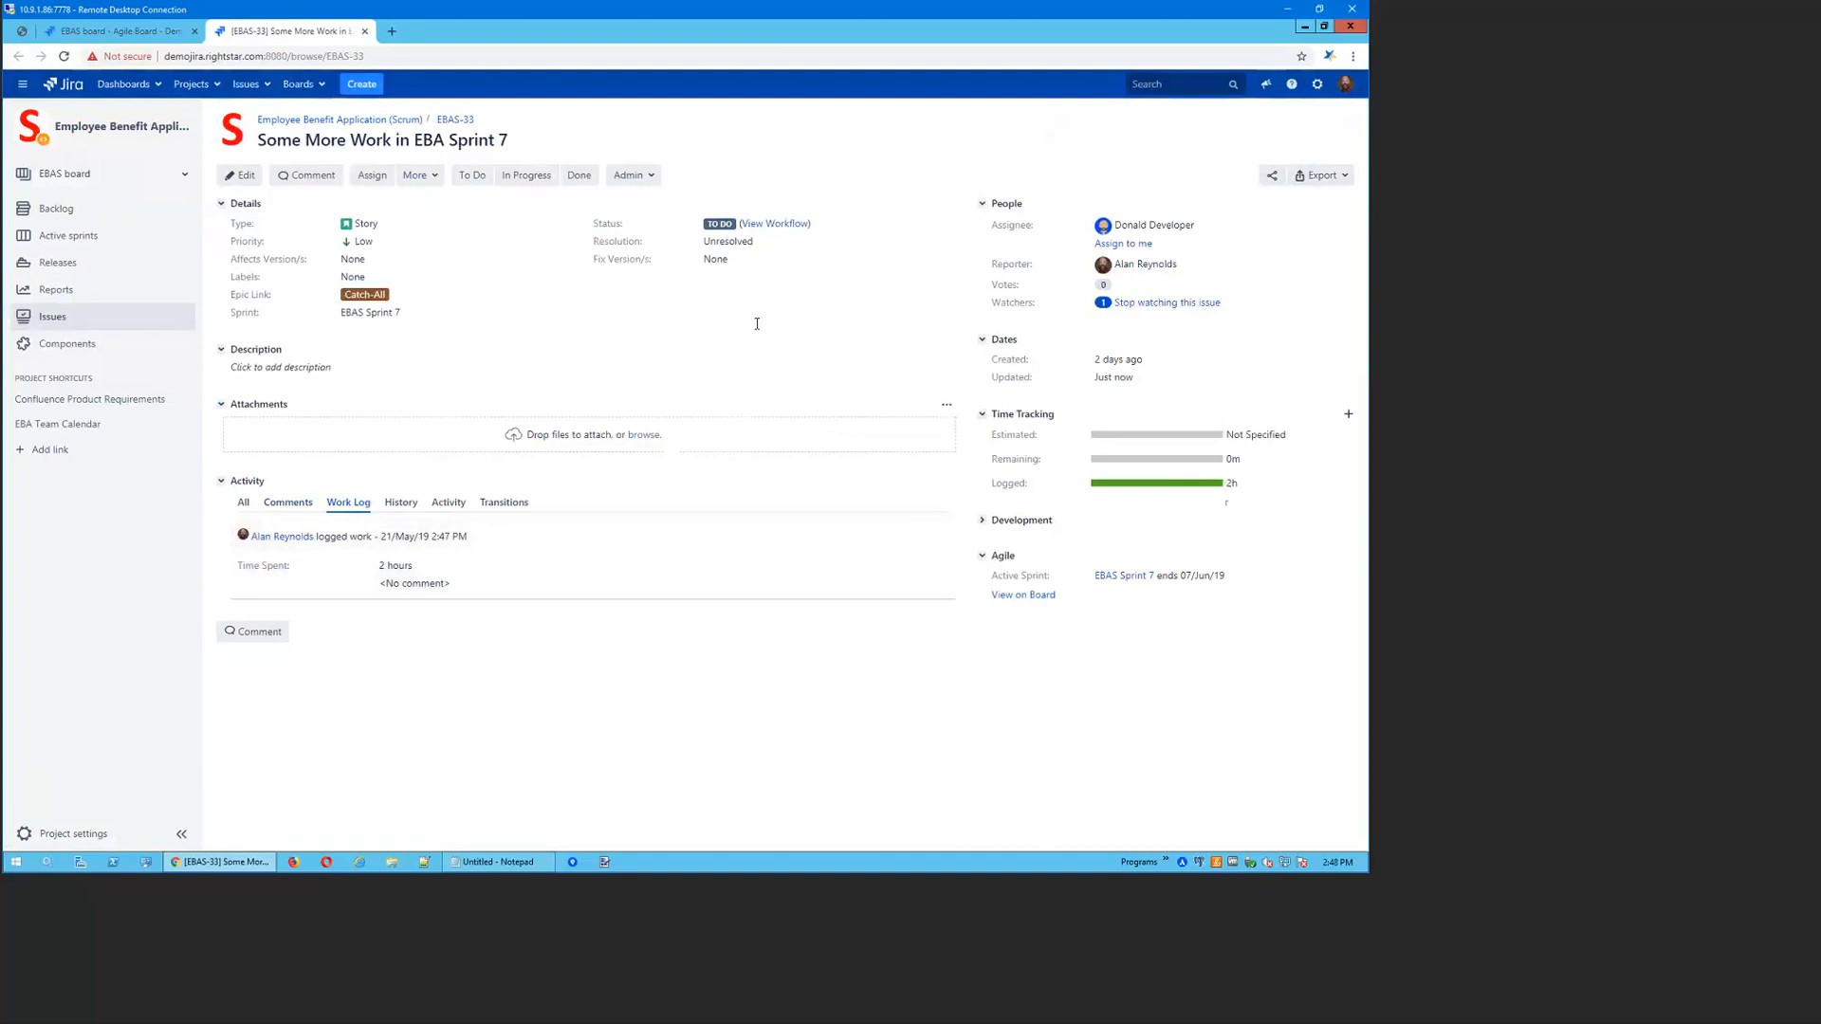
left_click(420, 175)
left_click(436, 194)
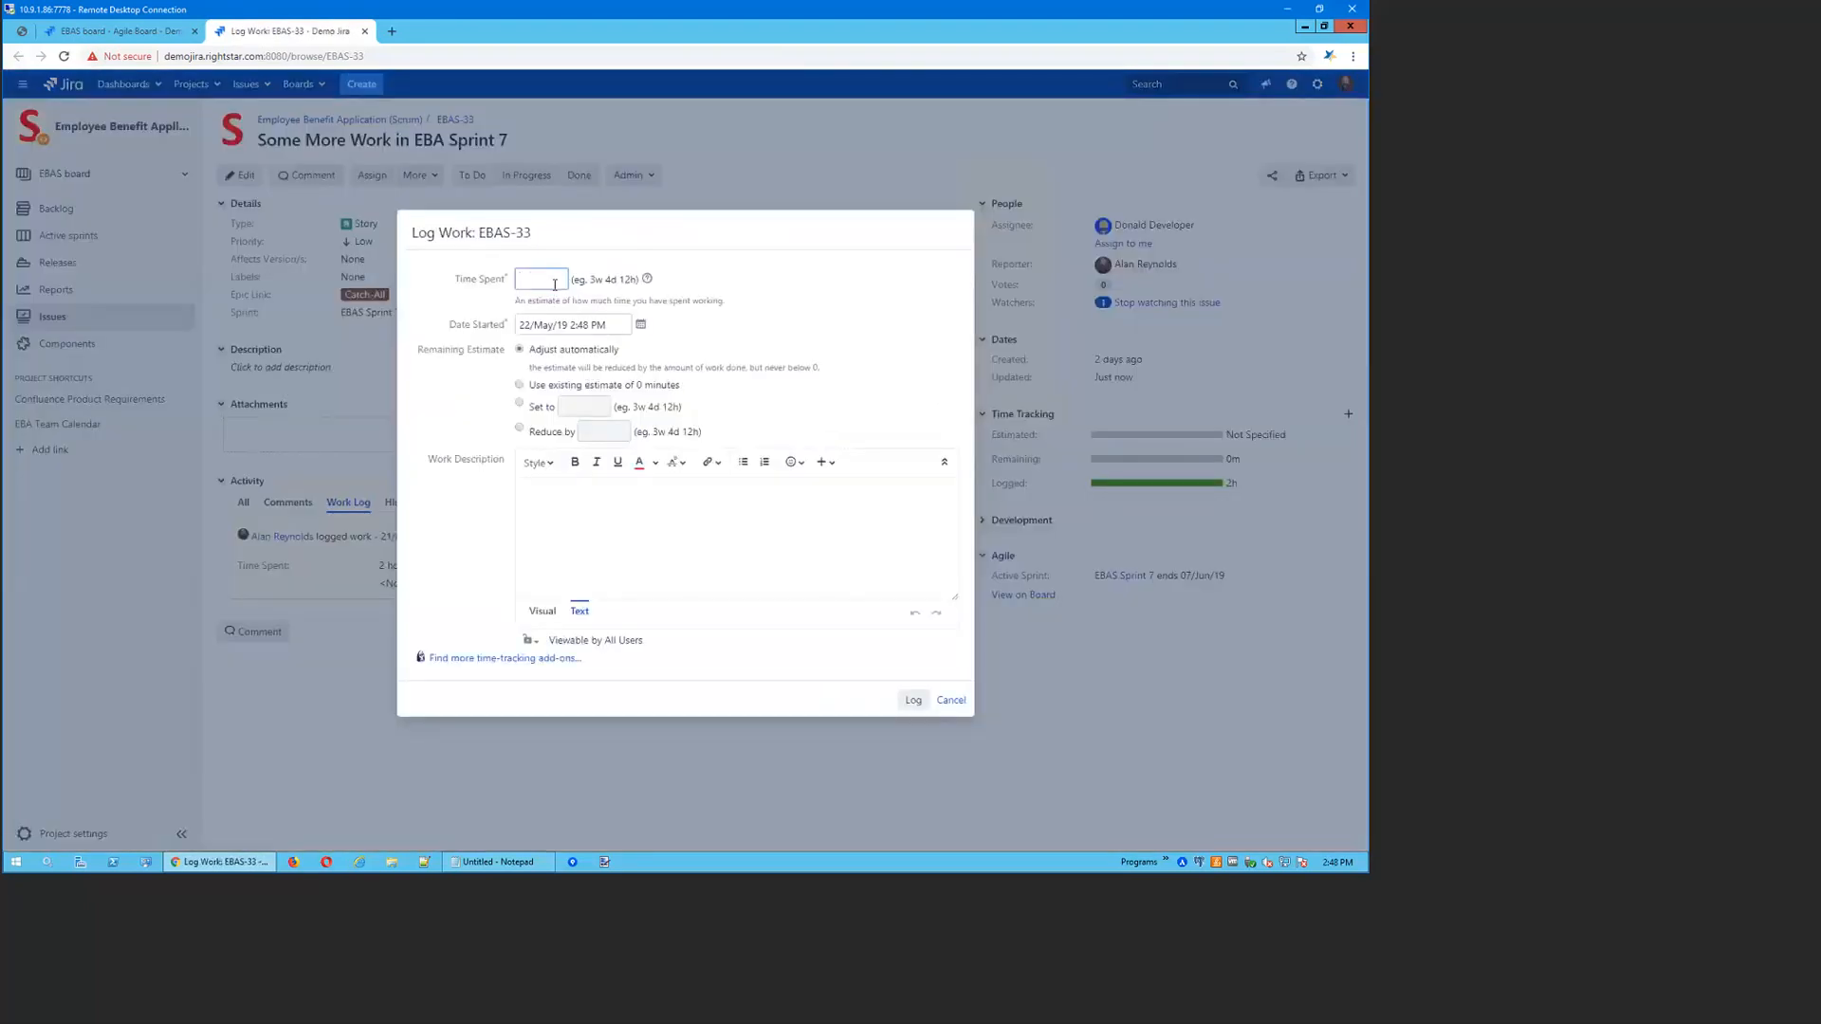
type("4h")
left_click(920, 700)
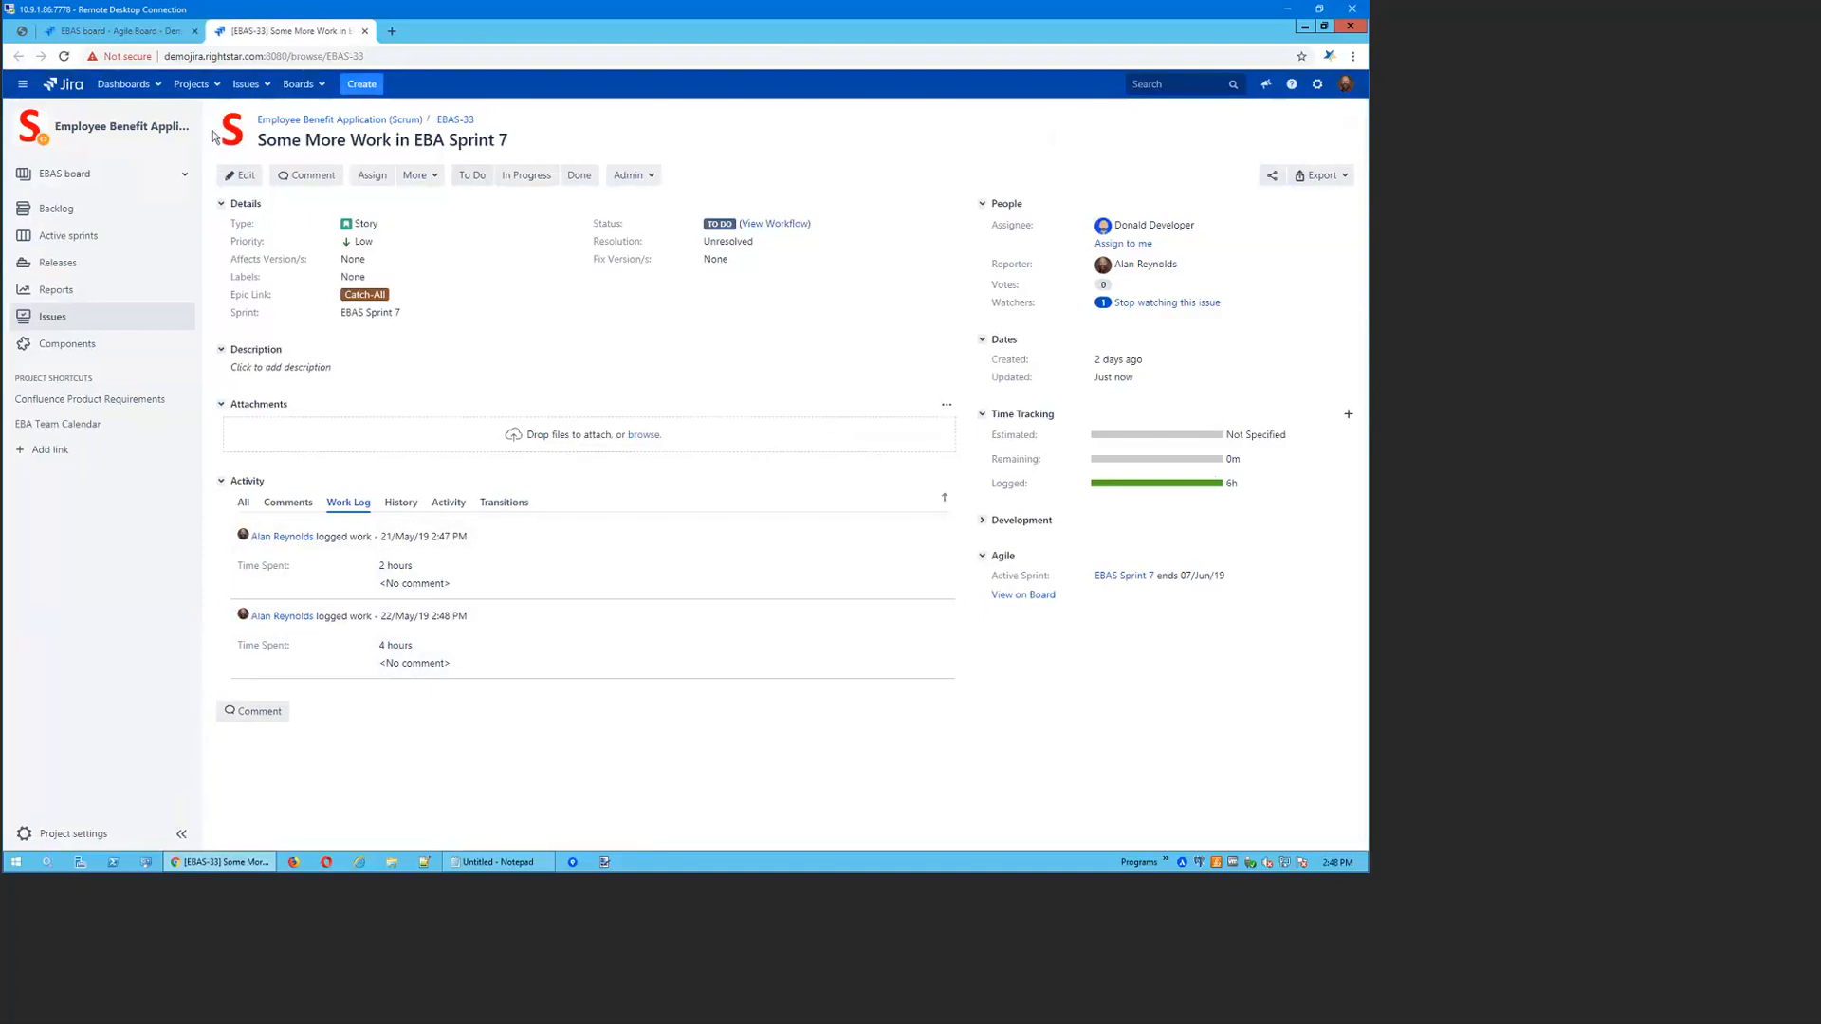
Return to the active sprint and move the remaining stories, EBAS-32 and EBAS-33, to Done
left_click(55, 236)
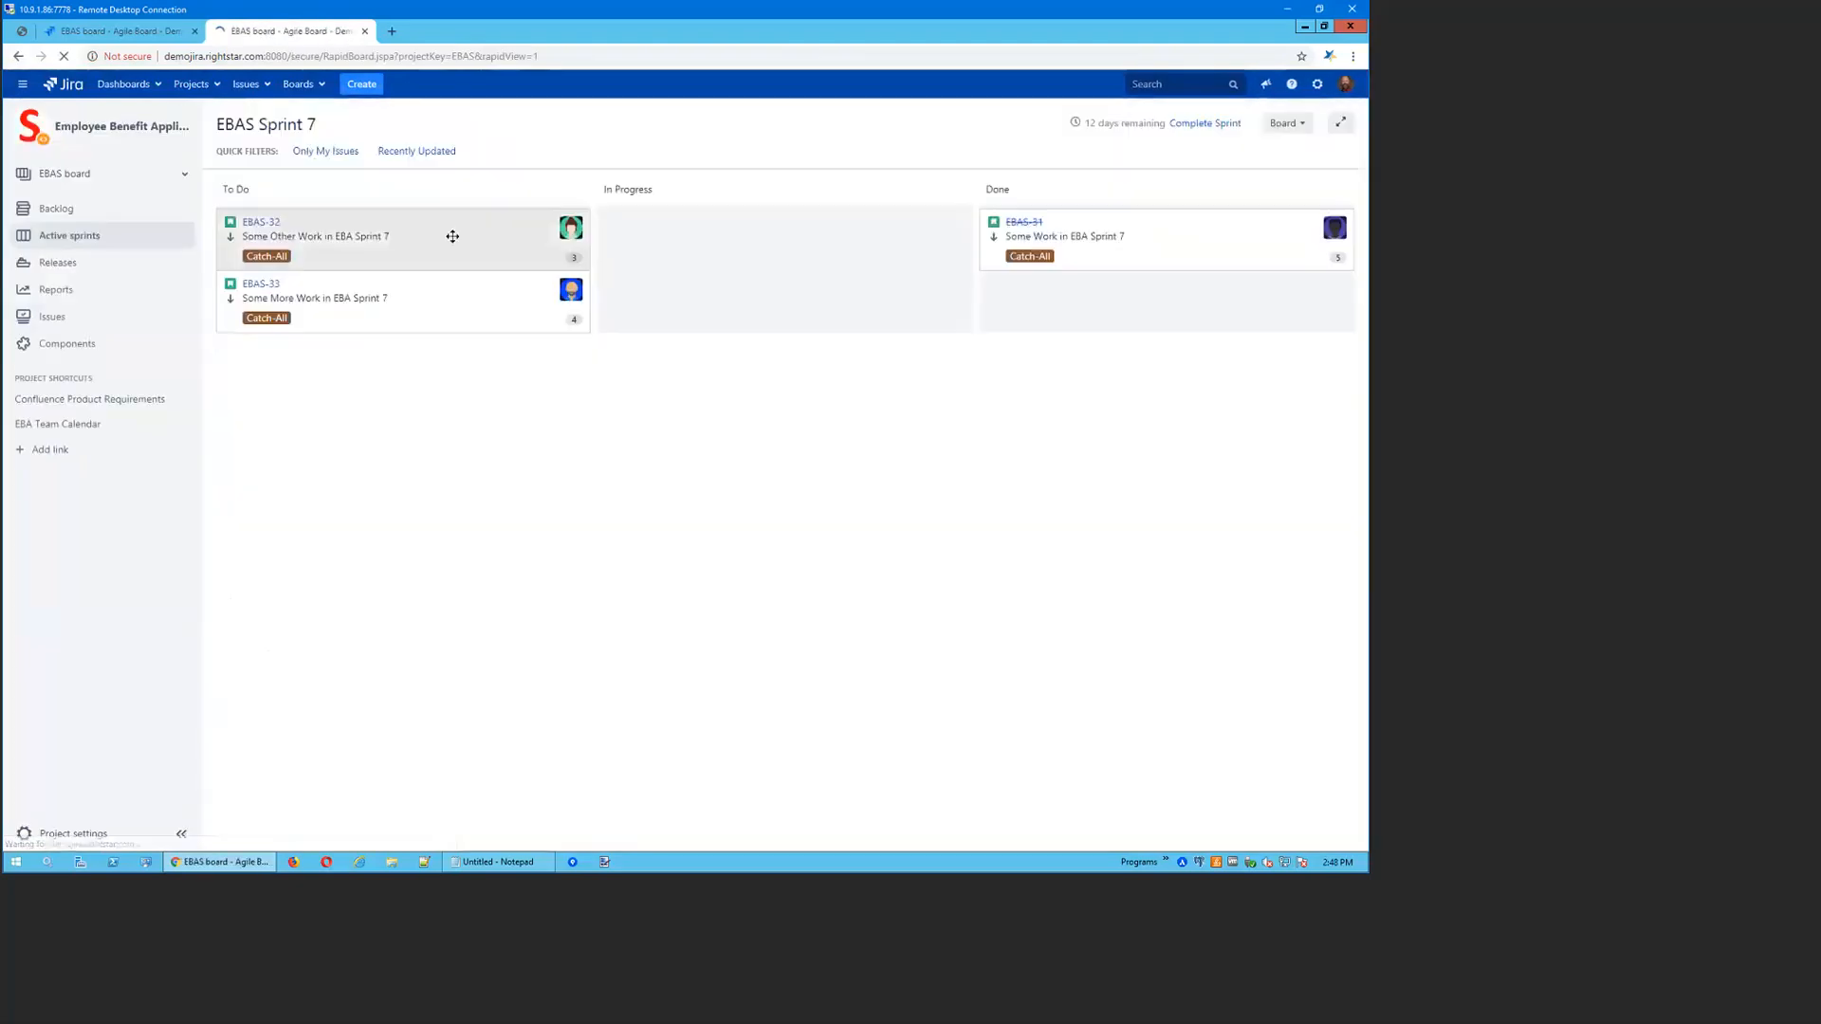
left_click_drag(452, 236, 706, 261)
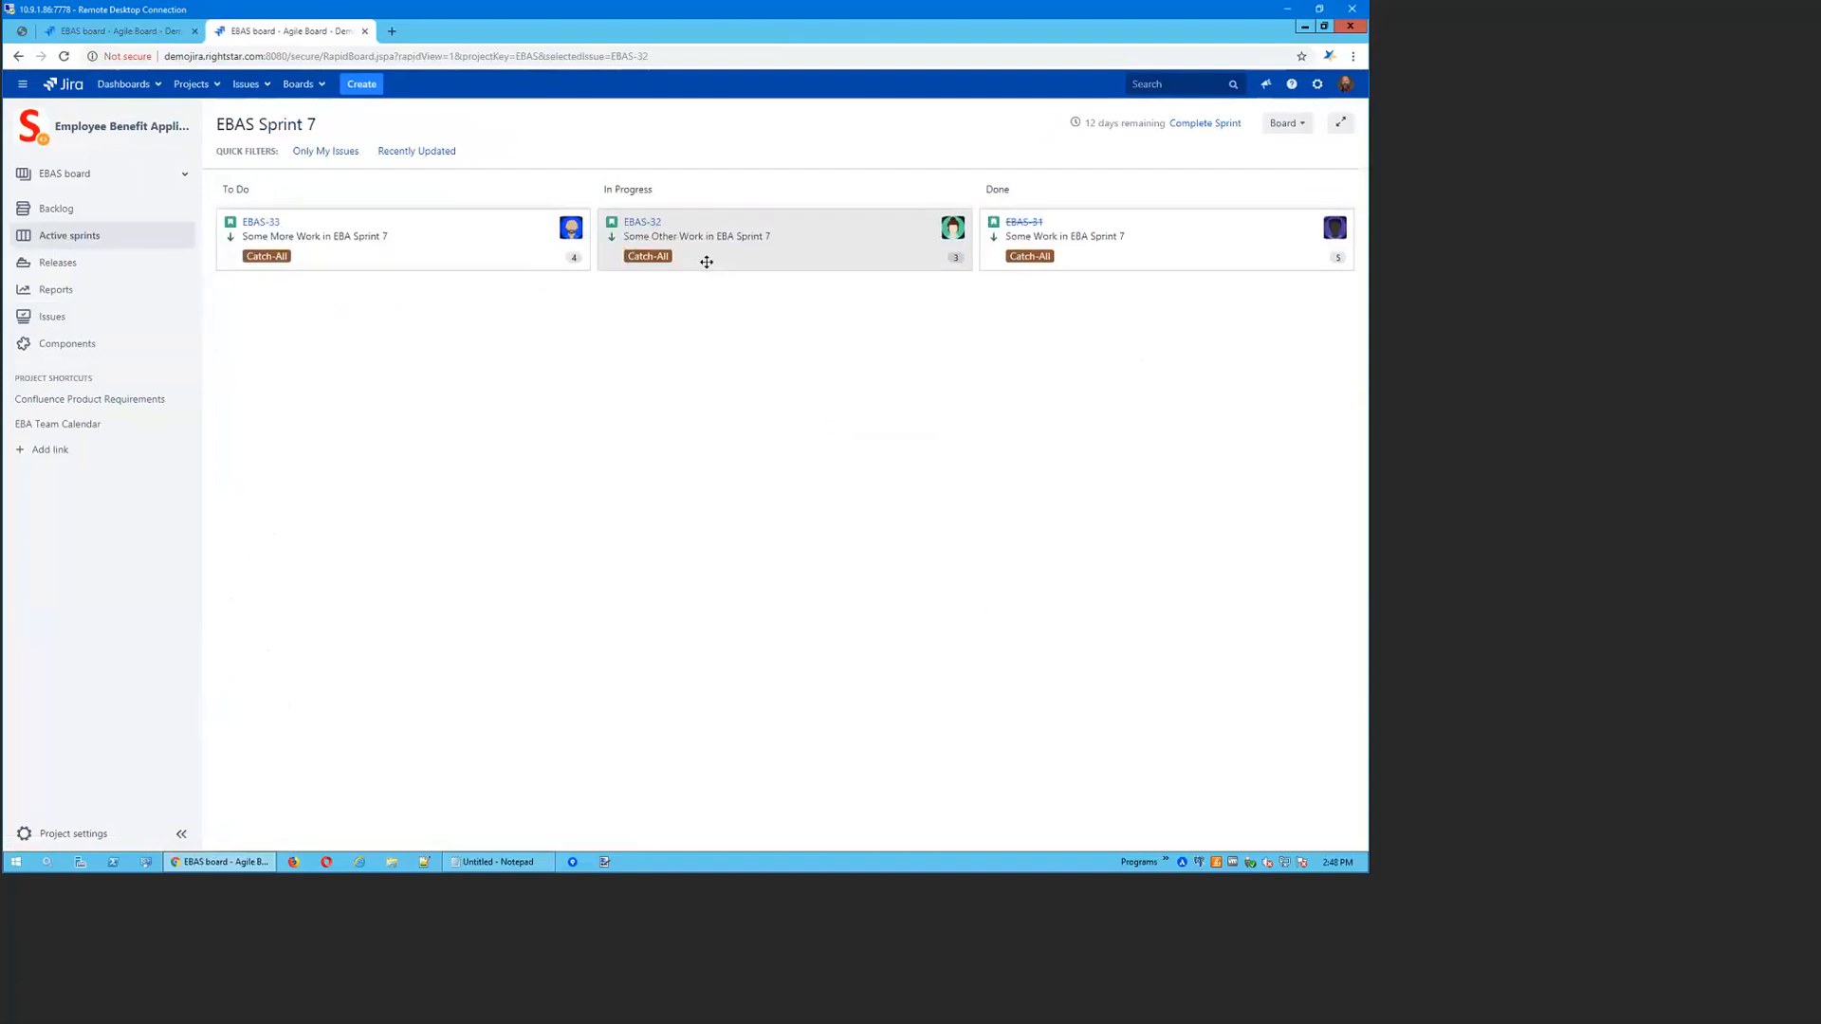
left_click_drag(447, 244, 1097, 267)
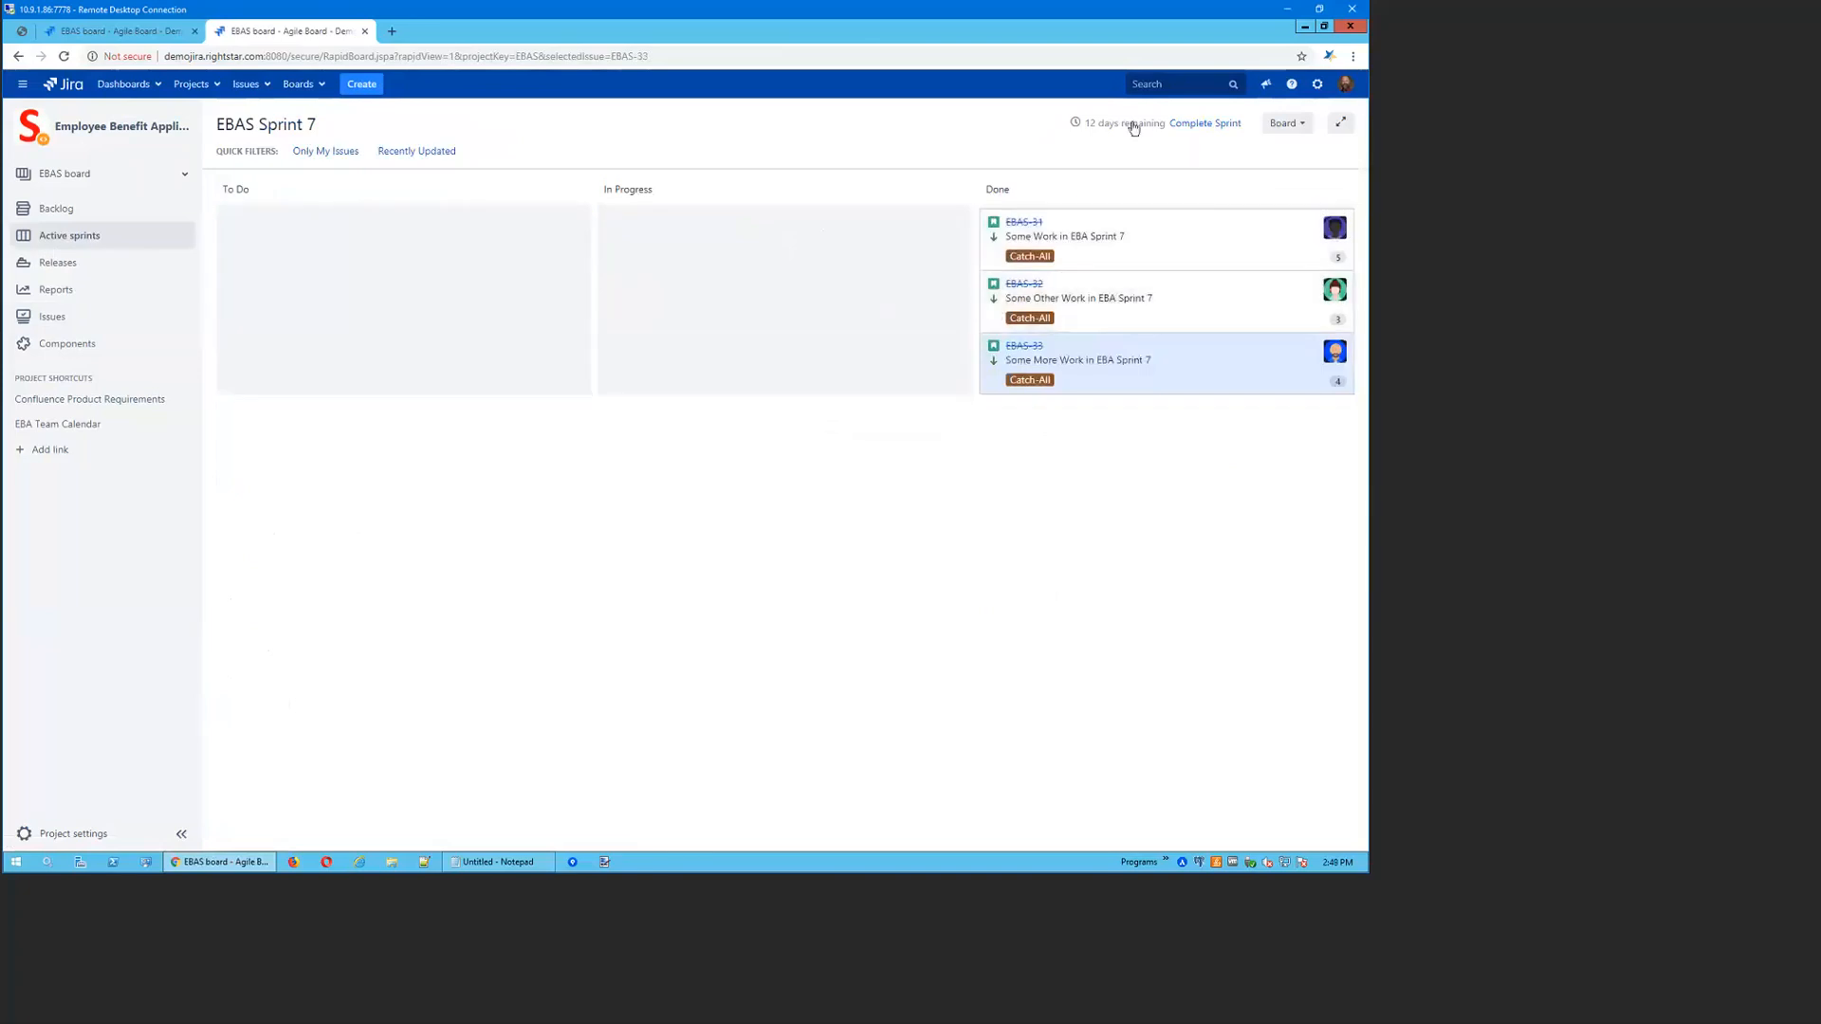
Check the start and projected end dates of EBAS Sprint 7, and complete the sprint
mouse_move(1127, 130)
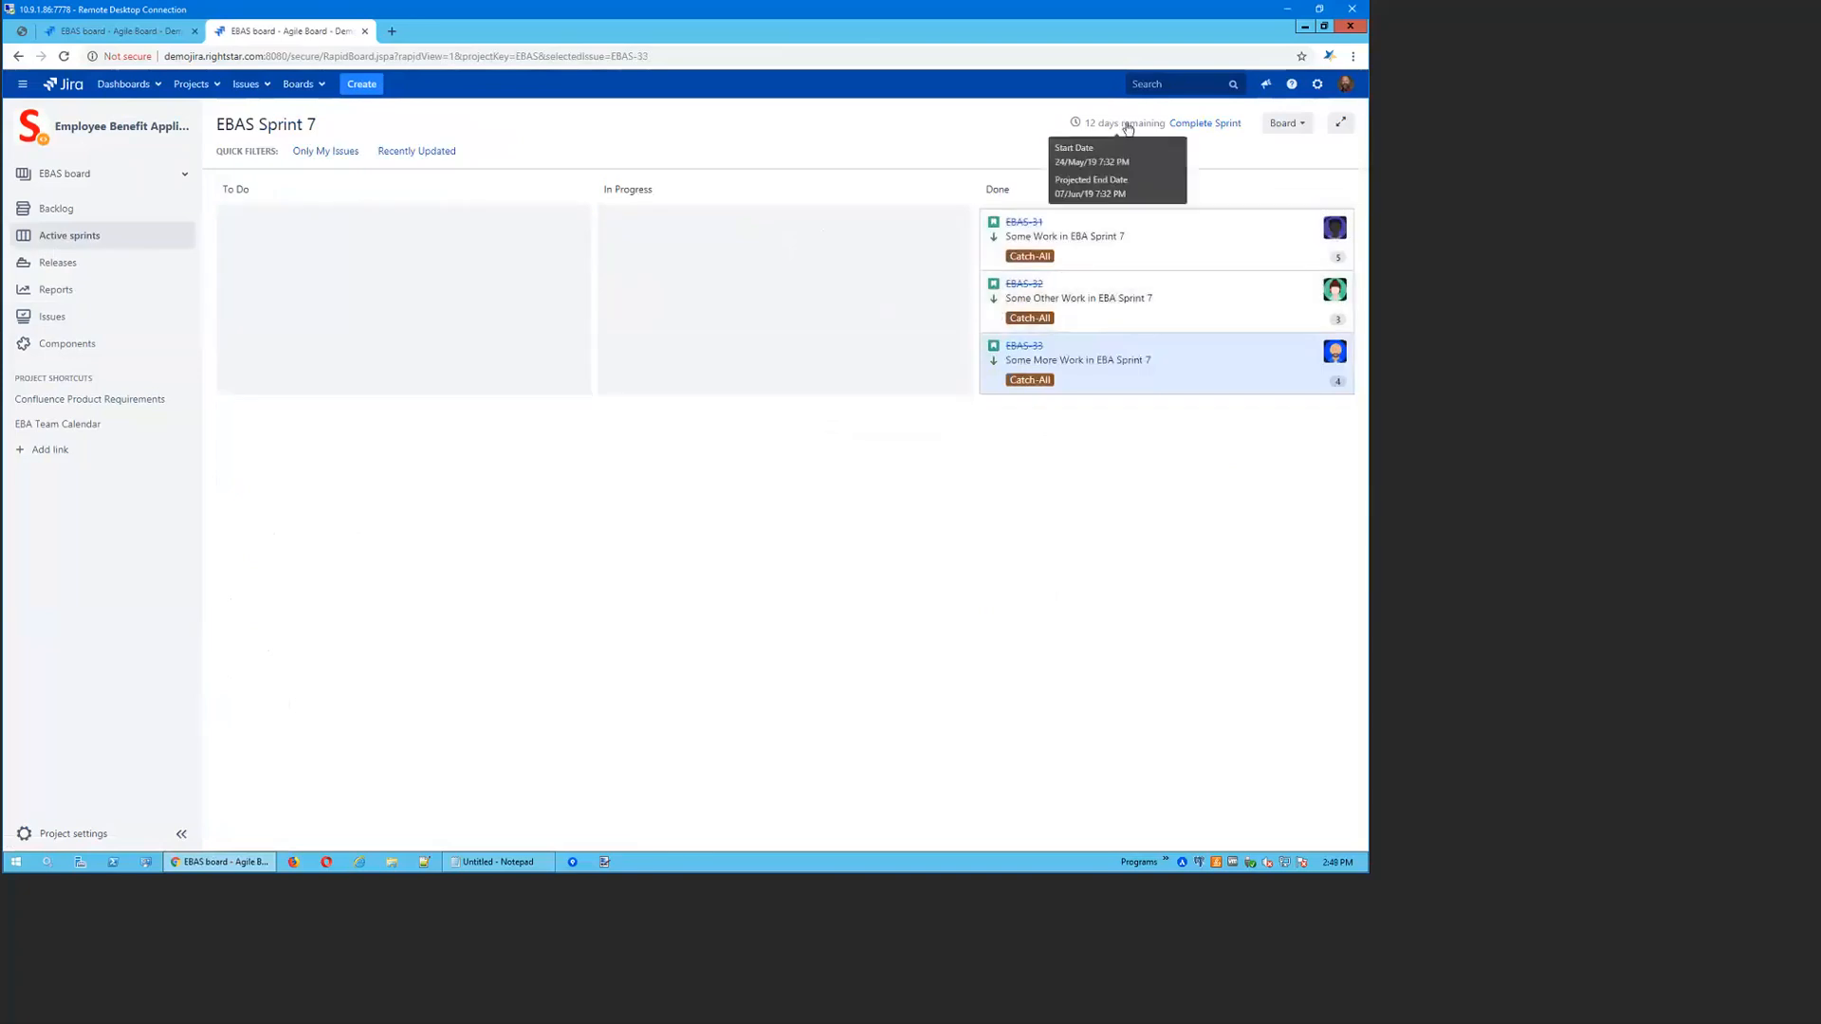
left_click(1215, 131)
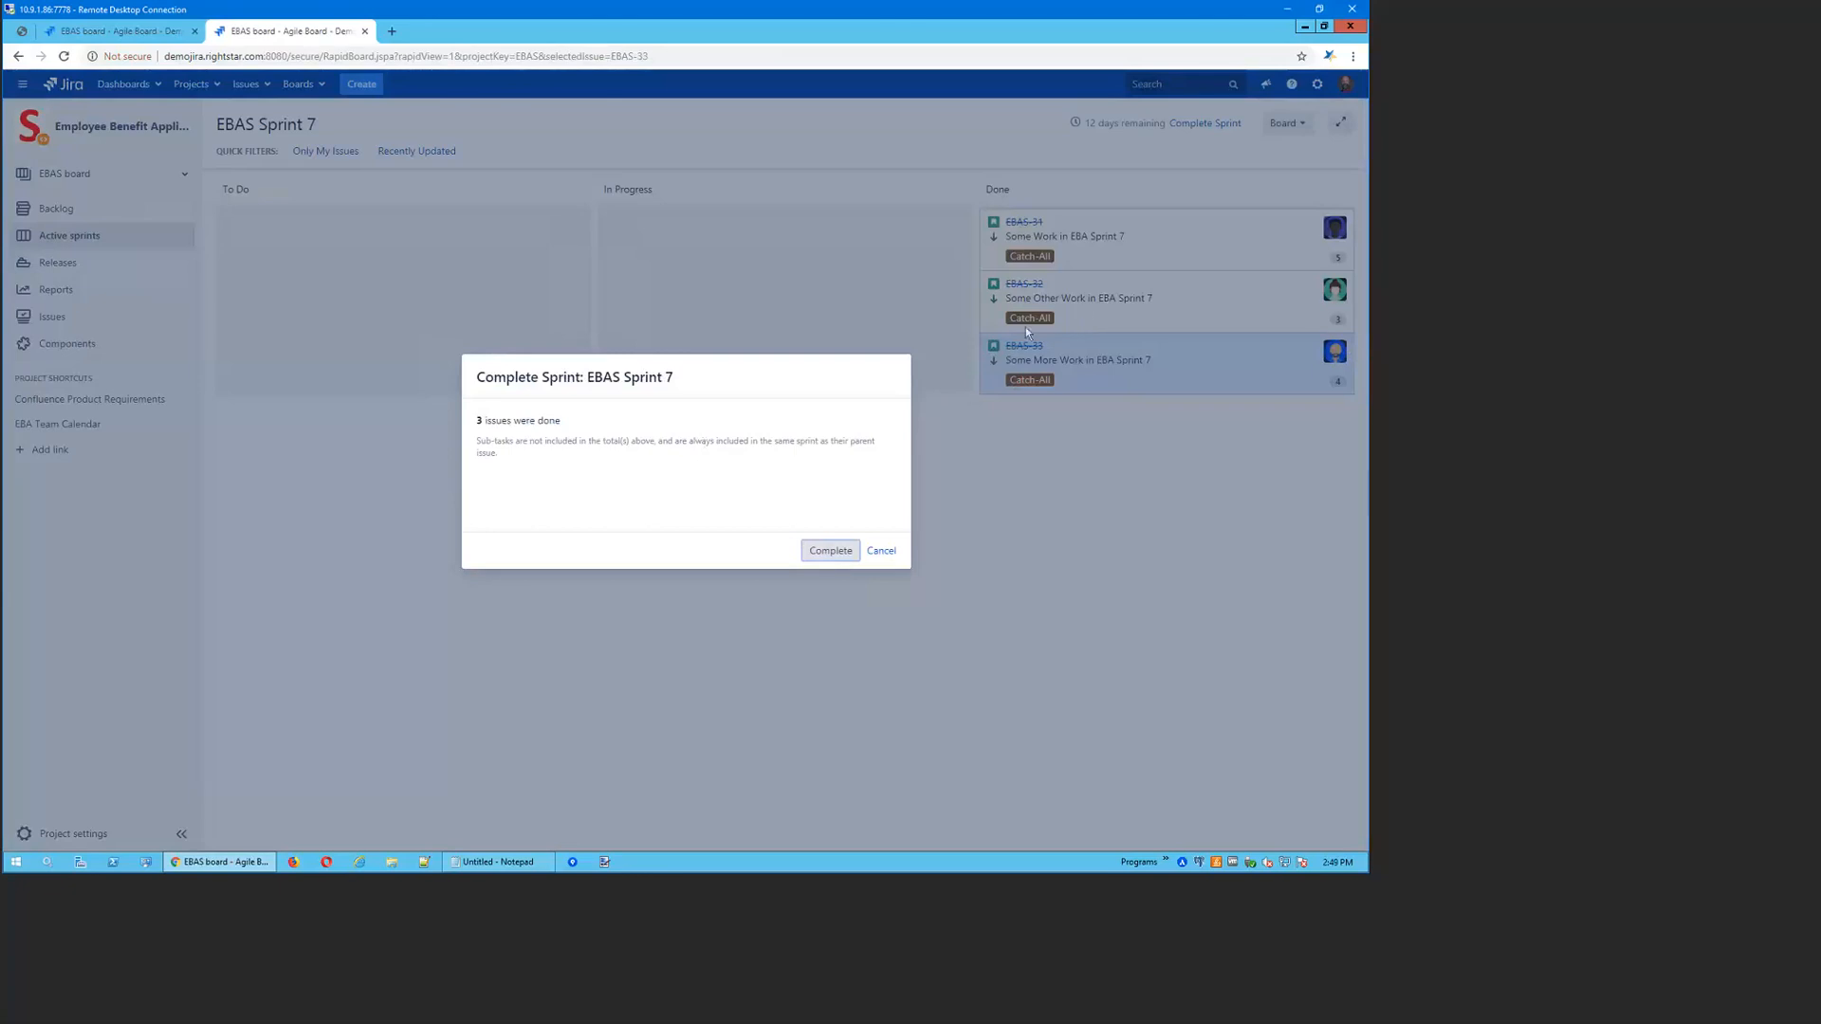
left_click(824, 553)
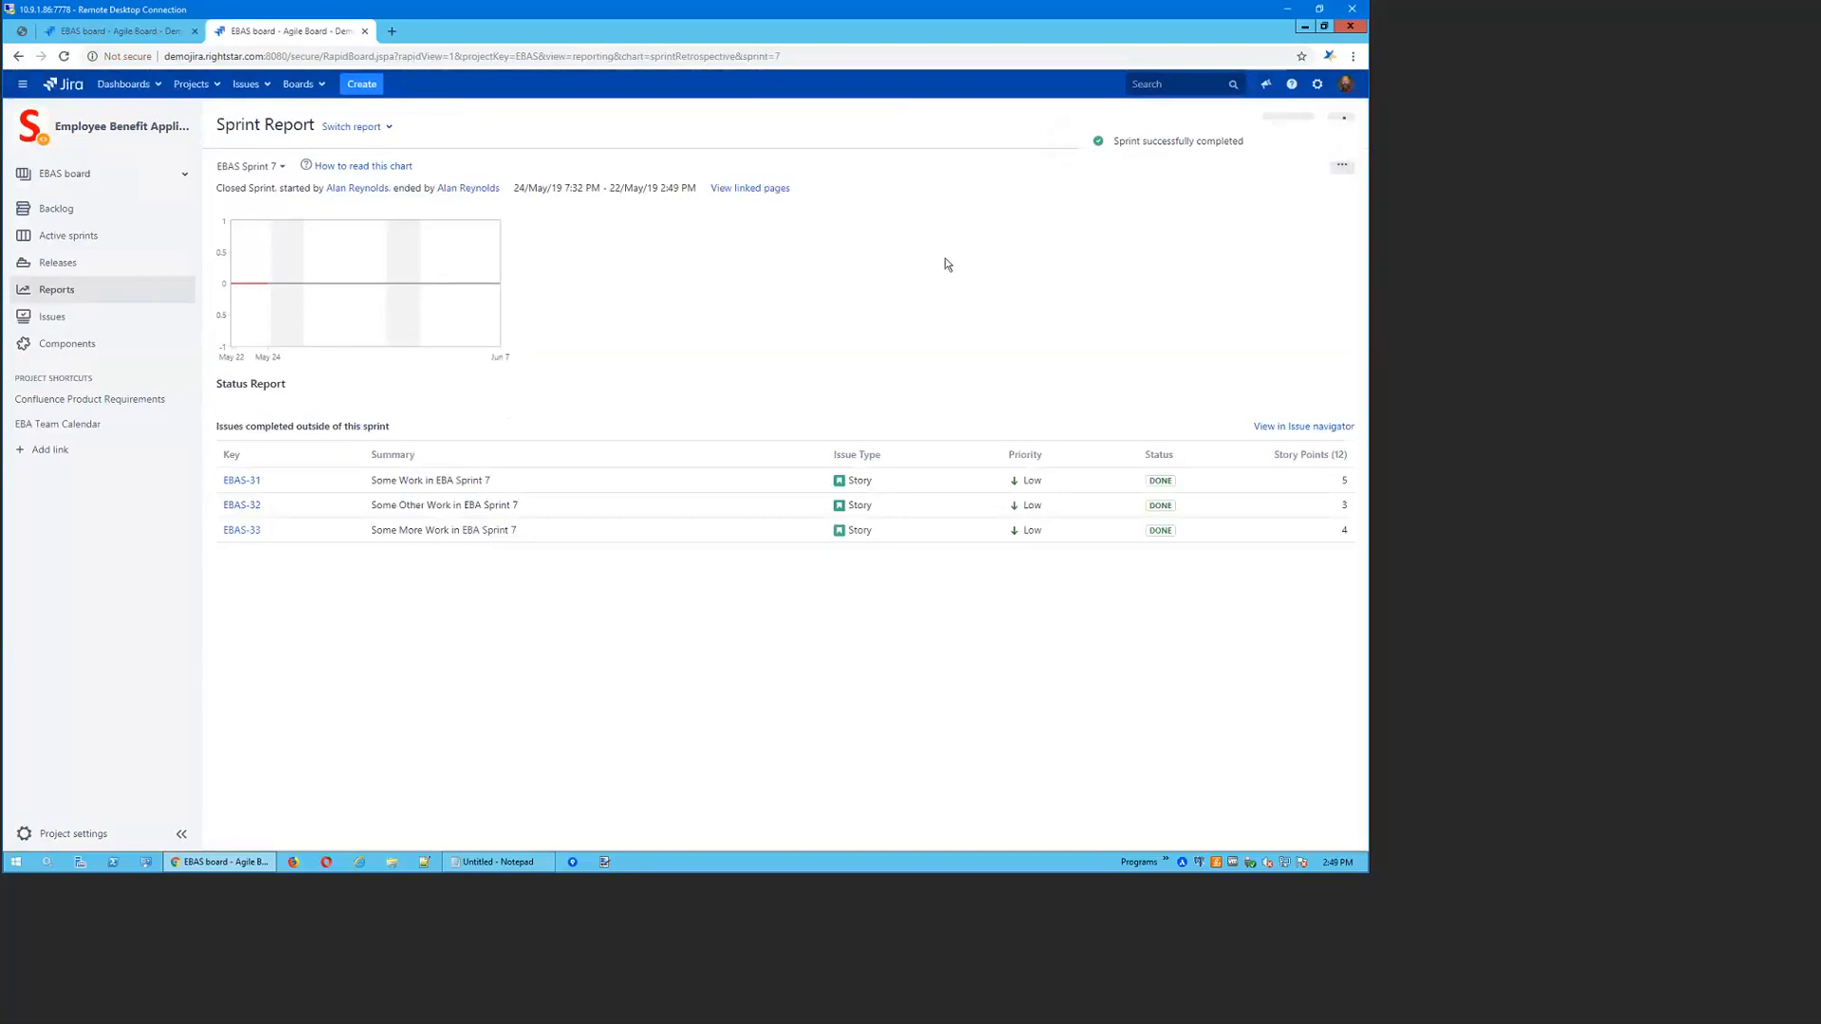
Create a Confluence retrospective page titled "SprintSeven Retrospective" from the linked pages of the EBAS Sprint 7 report
left_click(769, 189)
left_click(893, 240)
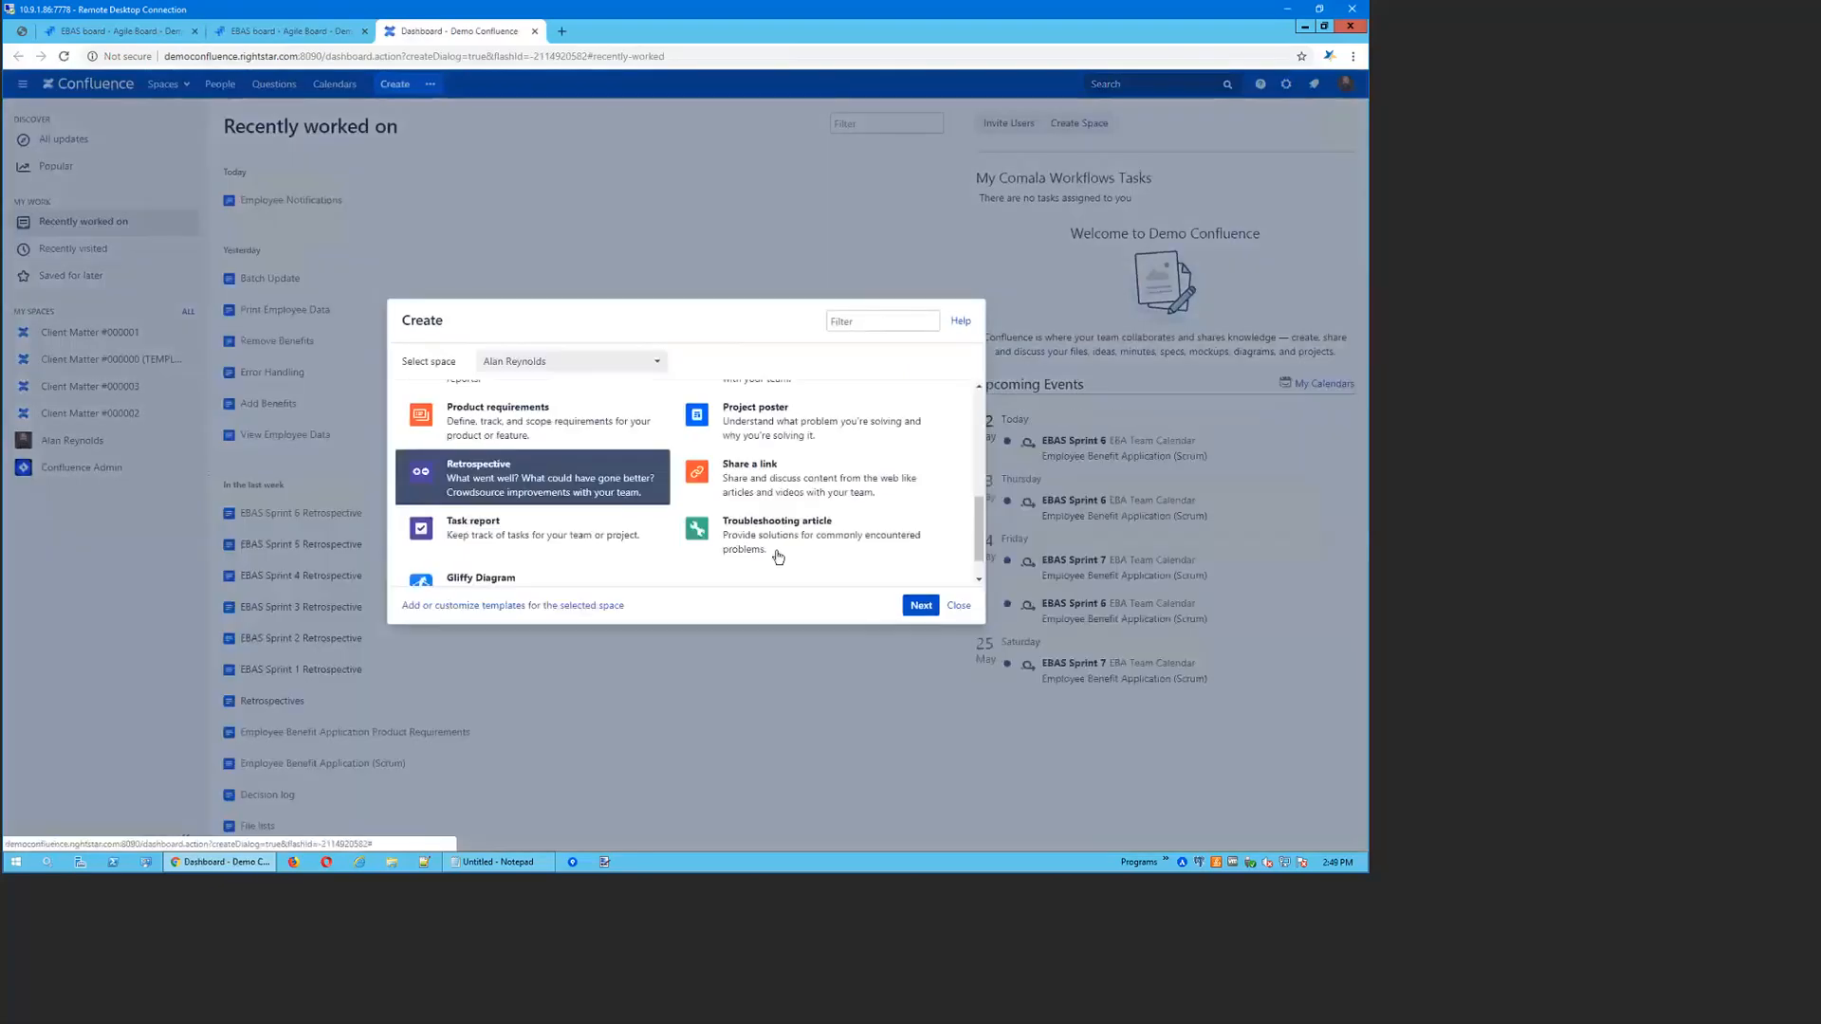
left_click(917, 606)
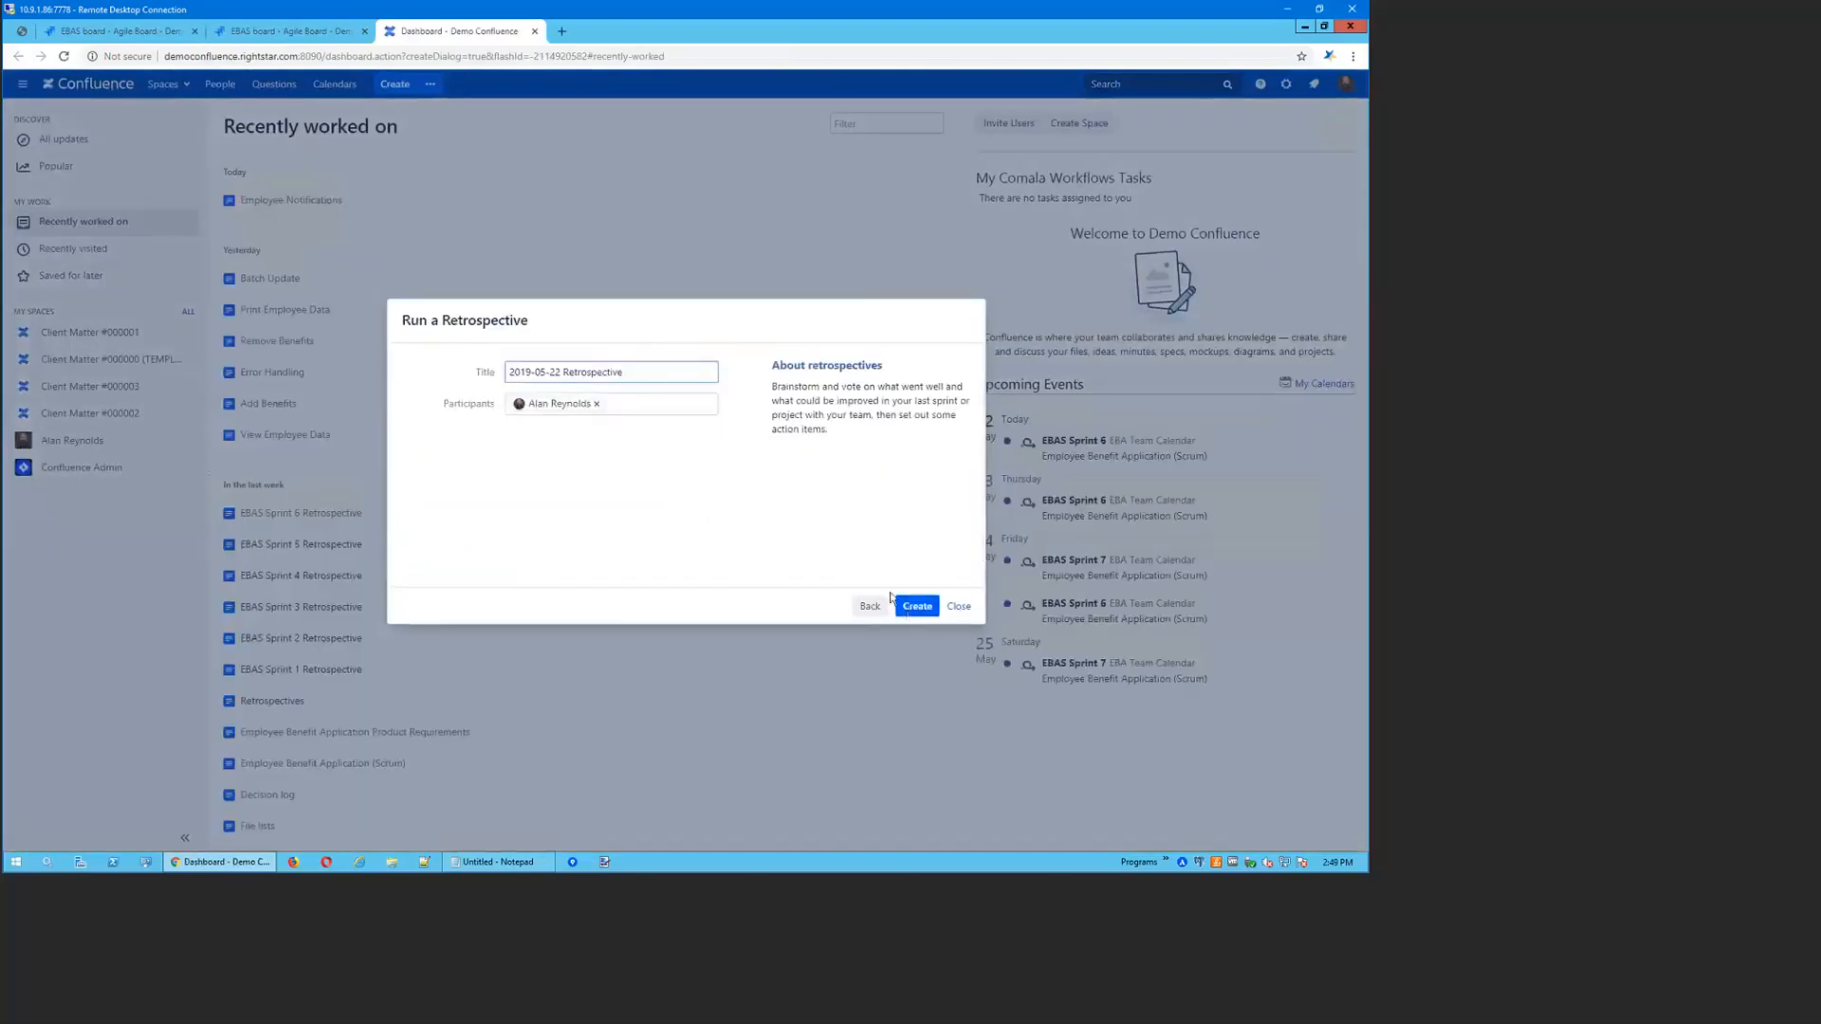
left_click_drag(560, 372, 304, 331)
type("SPrin")
key("BackSpace")
key("BackSpace")
key("BackSpace")
key("BackSpace")
type("printSeven")
left_click(916, 606)
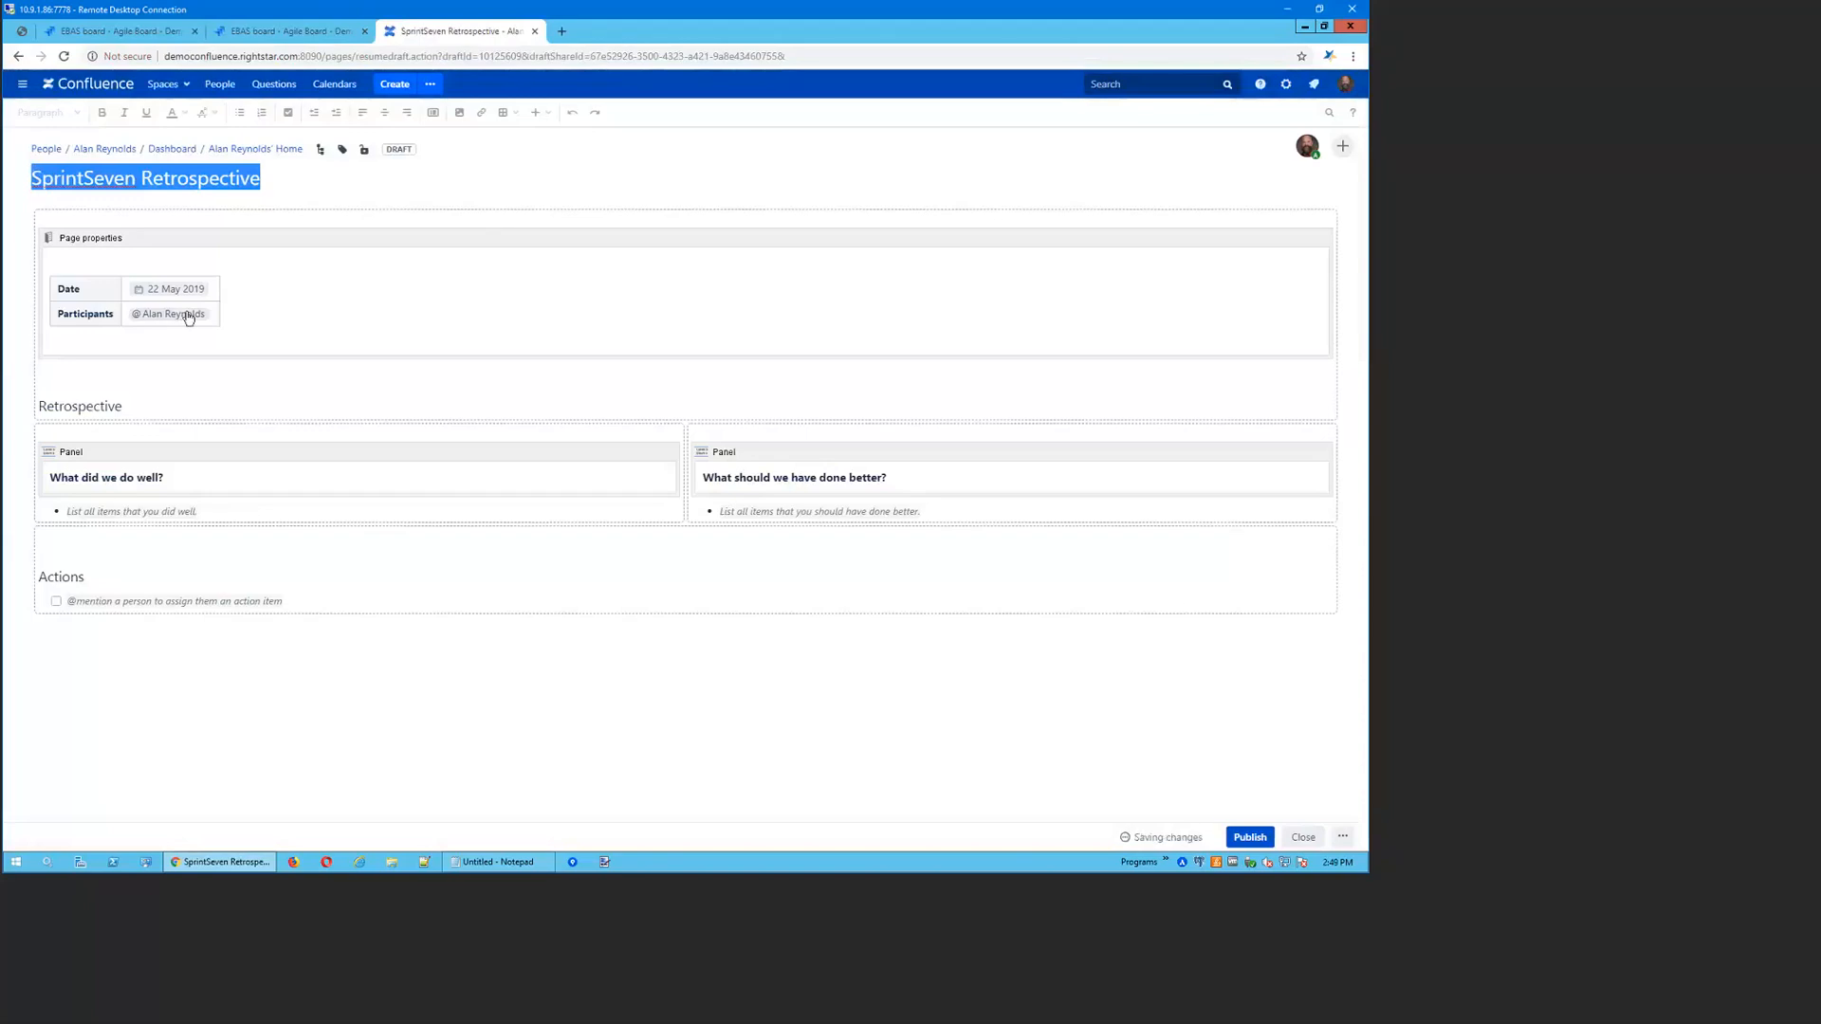
Show the retrospective's list placeholders for what went well and what should have been done better, and close the draft page
left_click(137, 511)
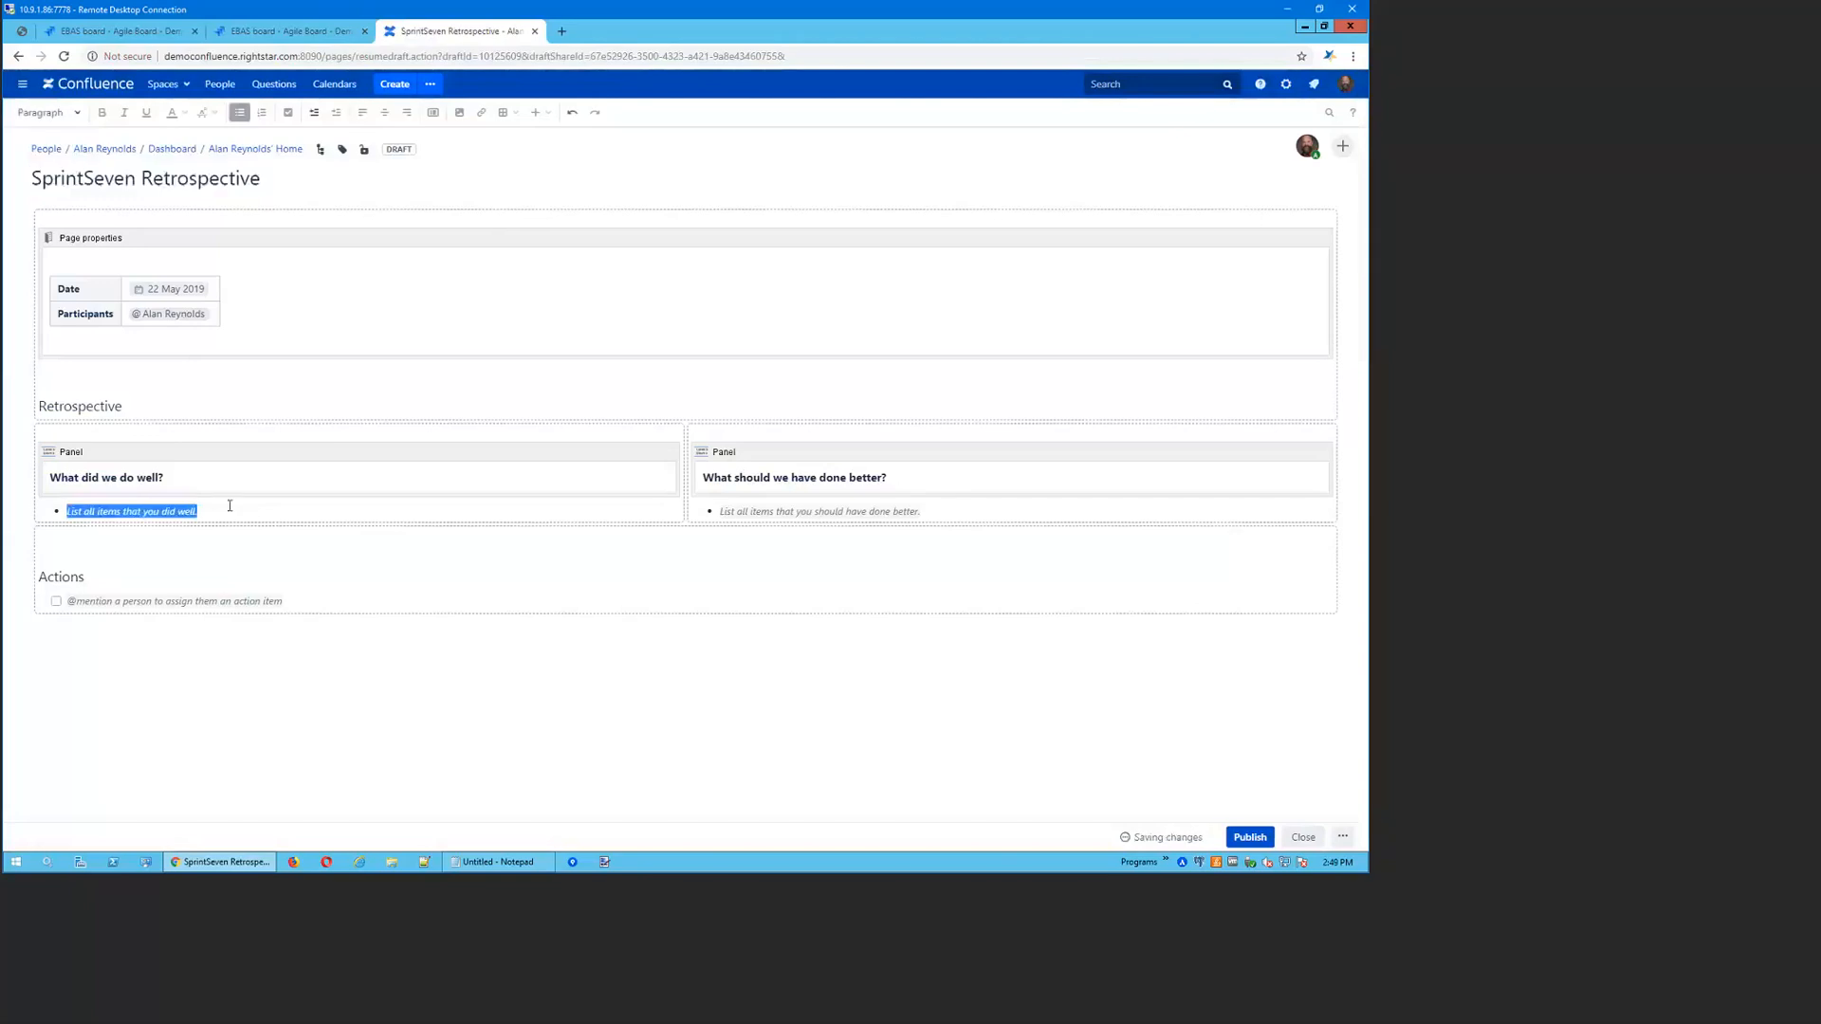
left_click(814, 512)
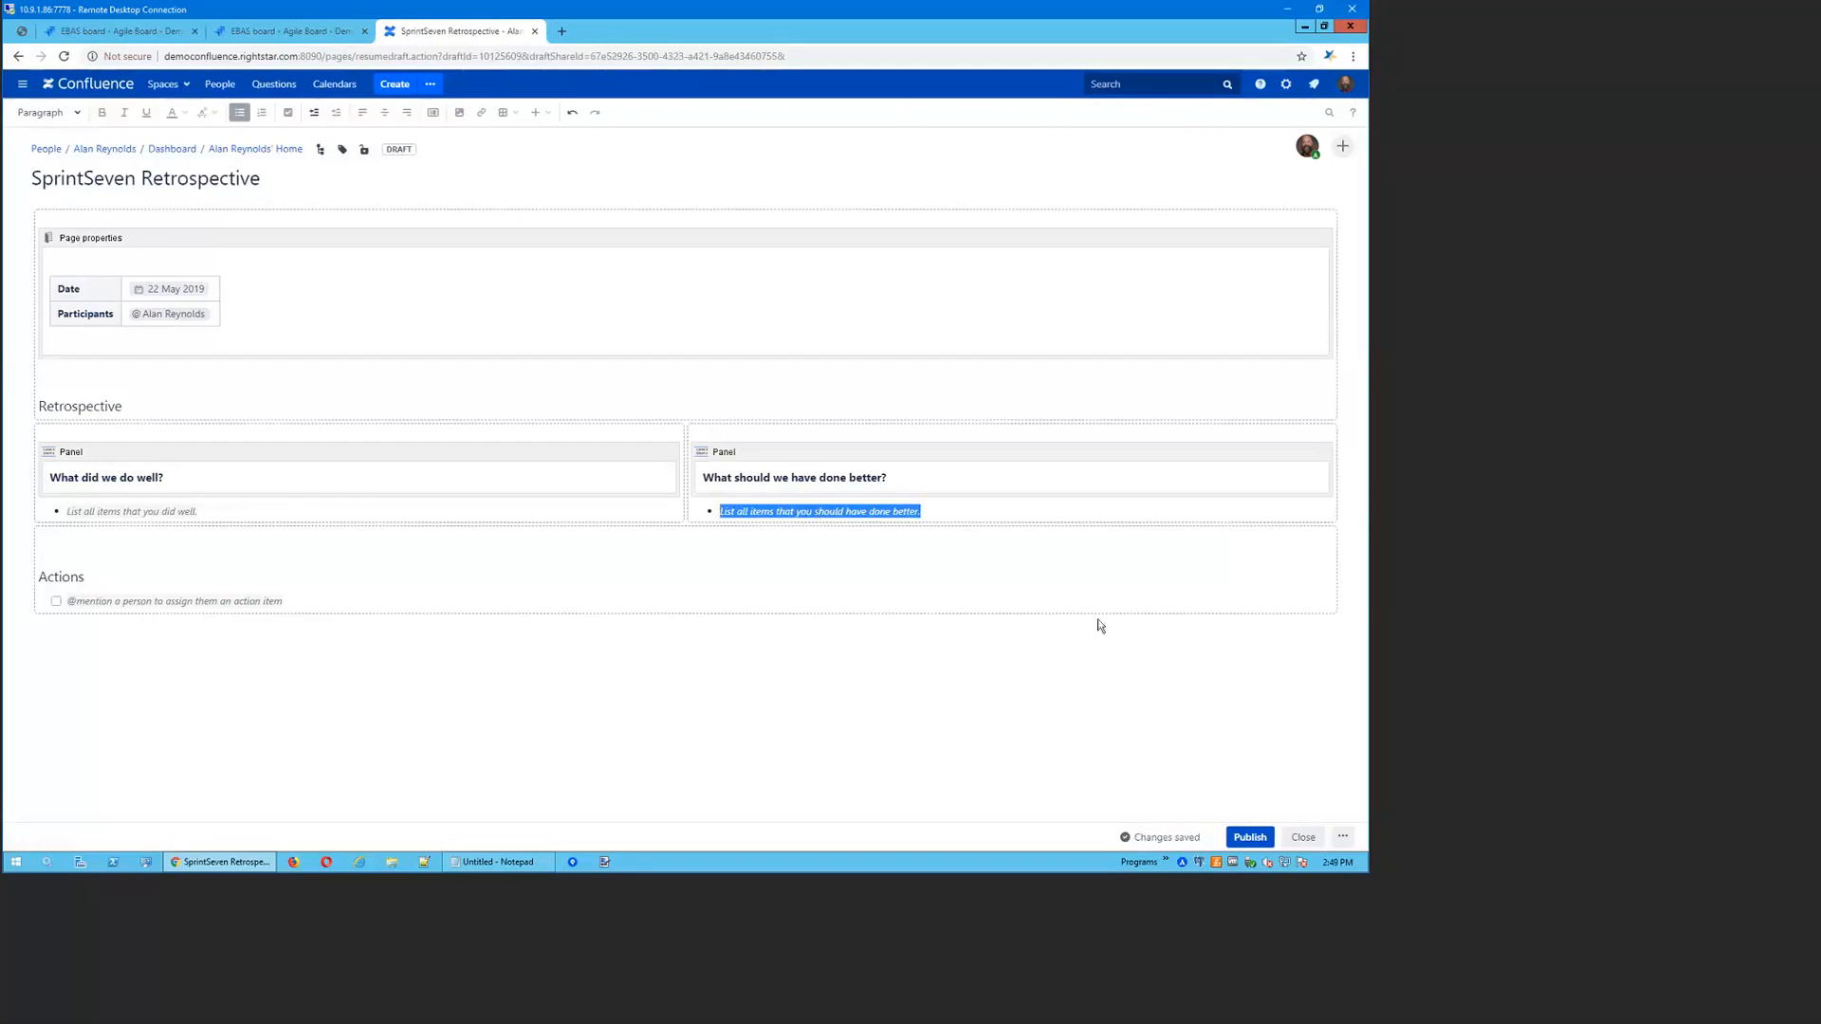
left_click(534, 31)
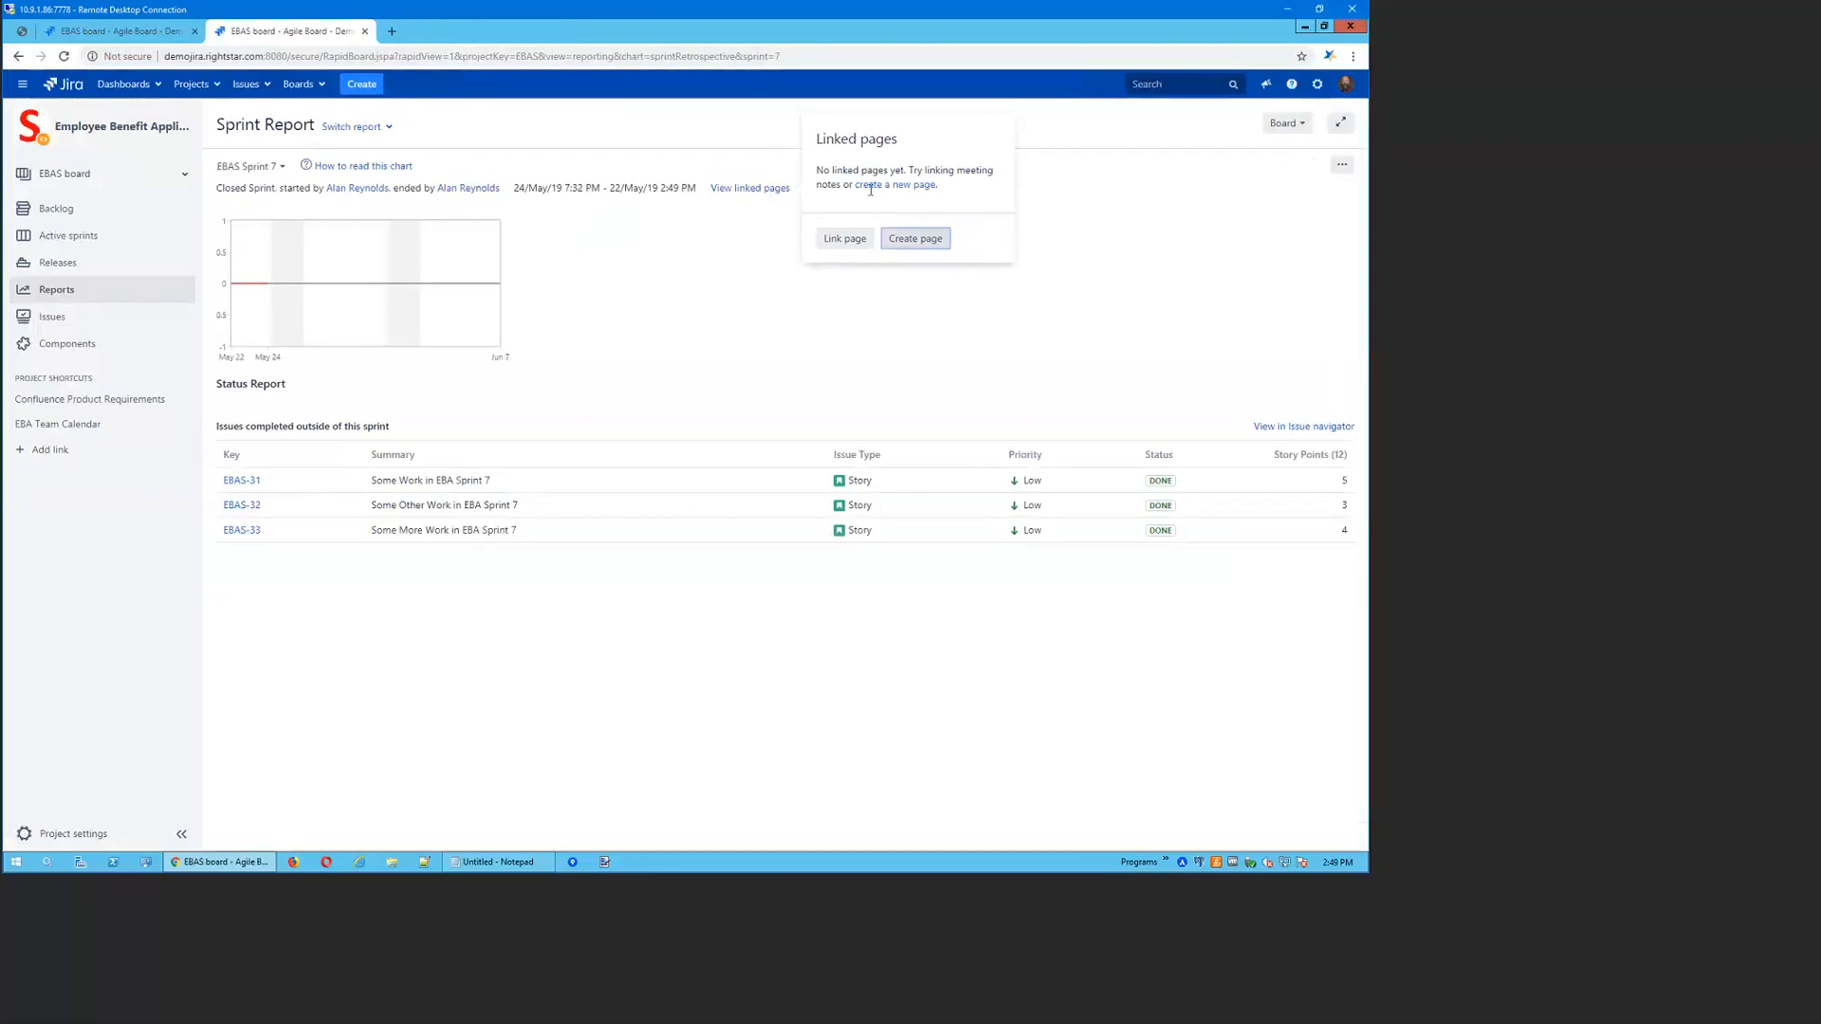
Close the duplicate EBAS board tab, and show which other reports are available from the EBAS Sprint 7 Sprint Report
left_click(835, 299)
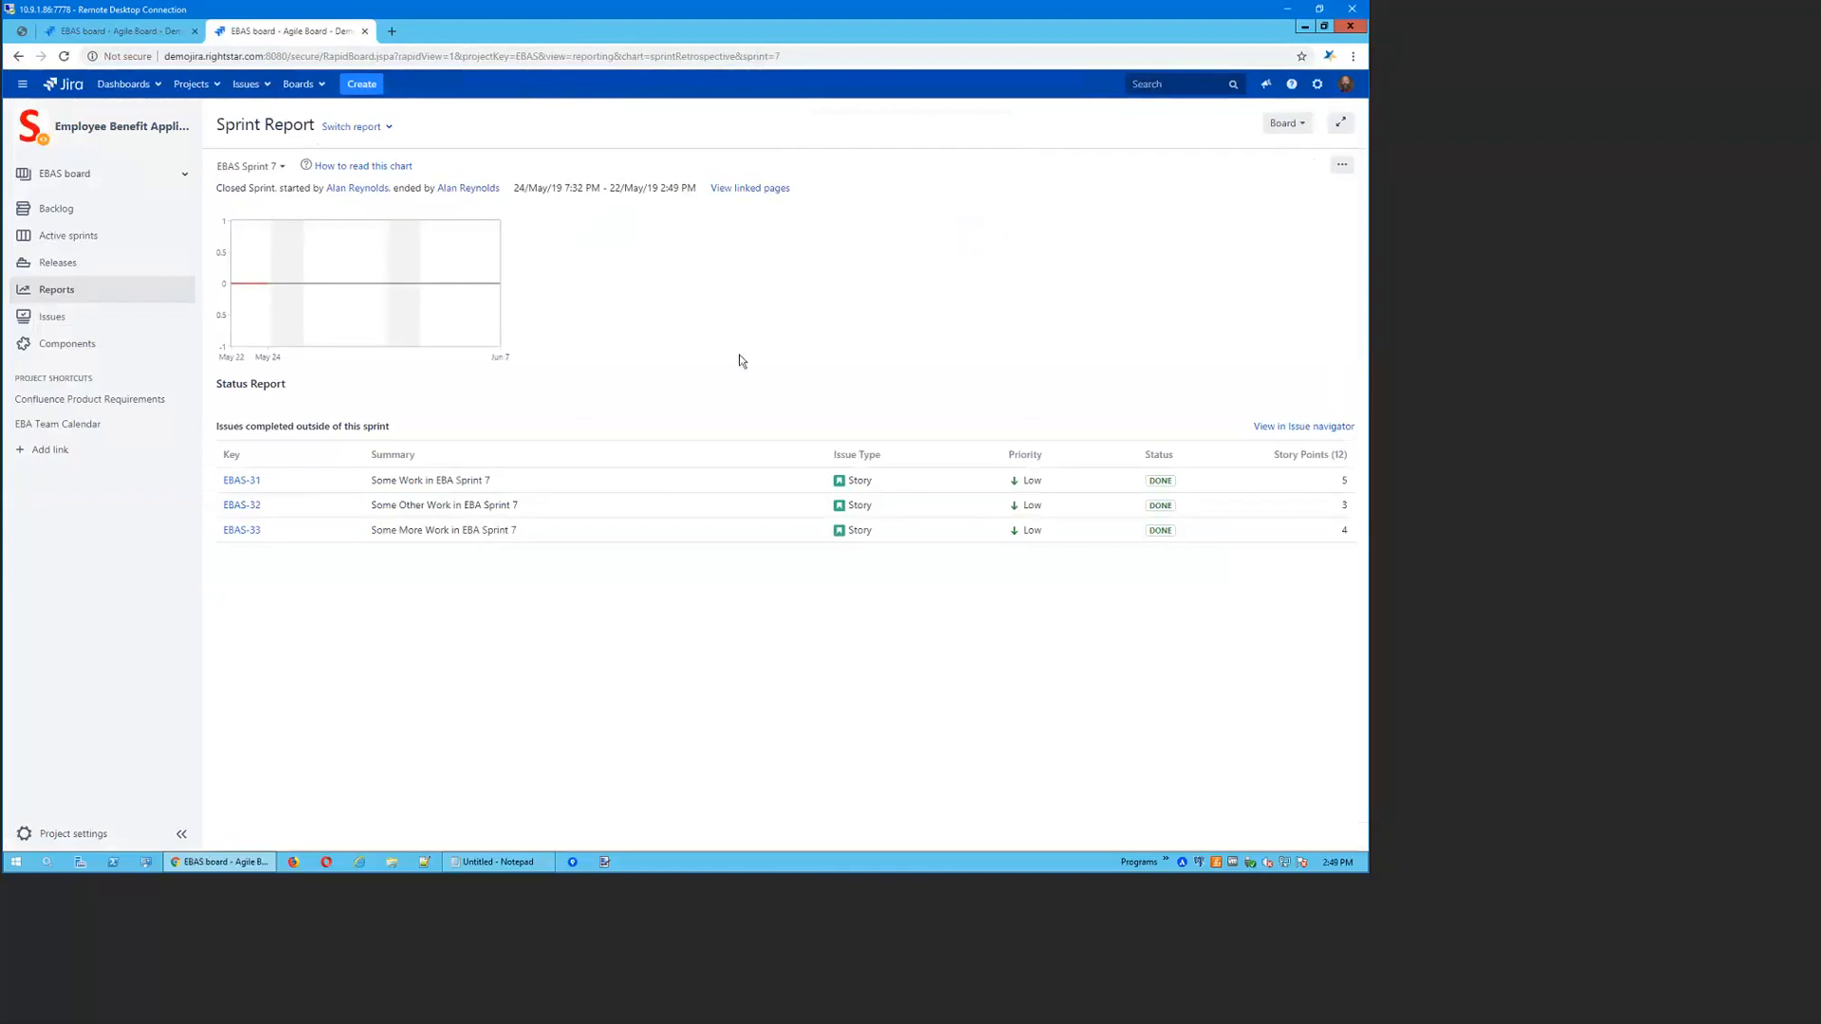
left_click(52, 294)
left_click(195, 31)
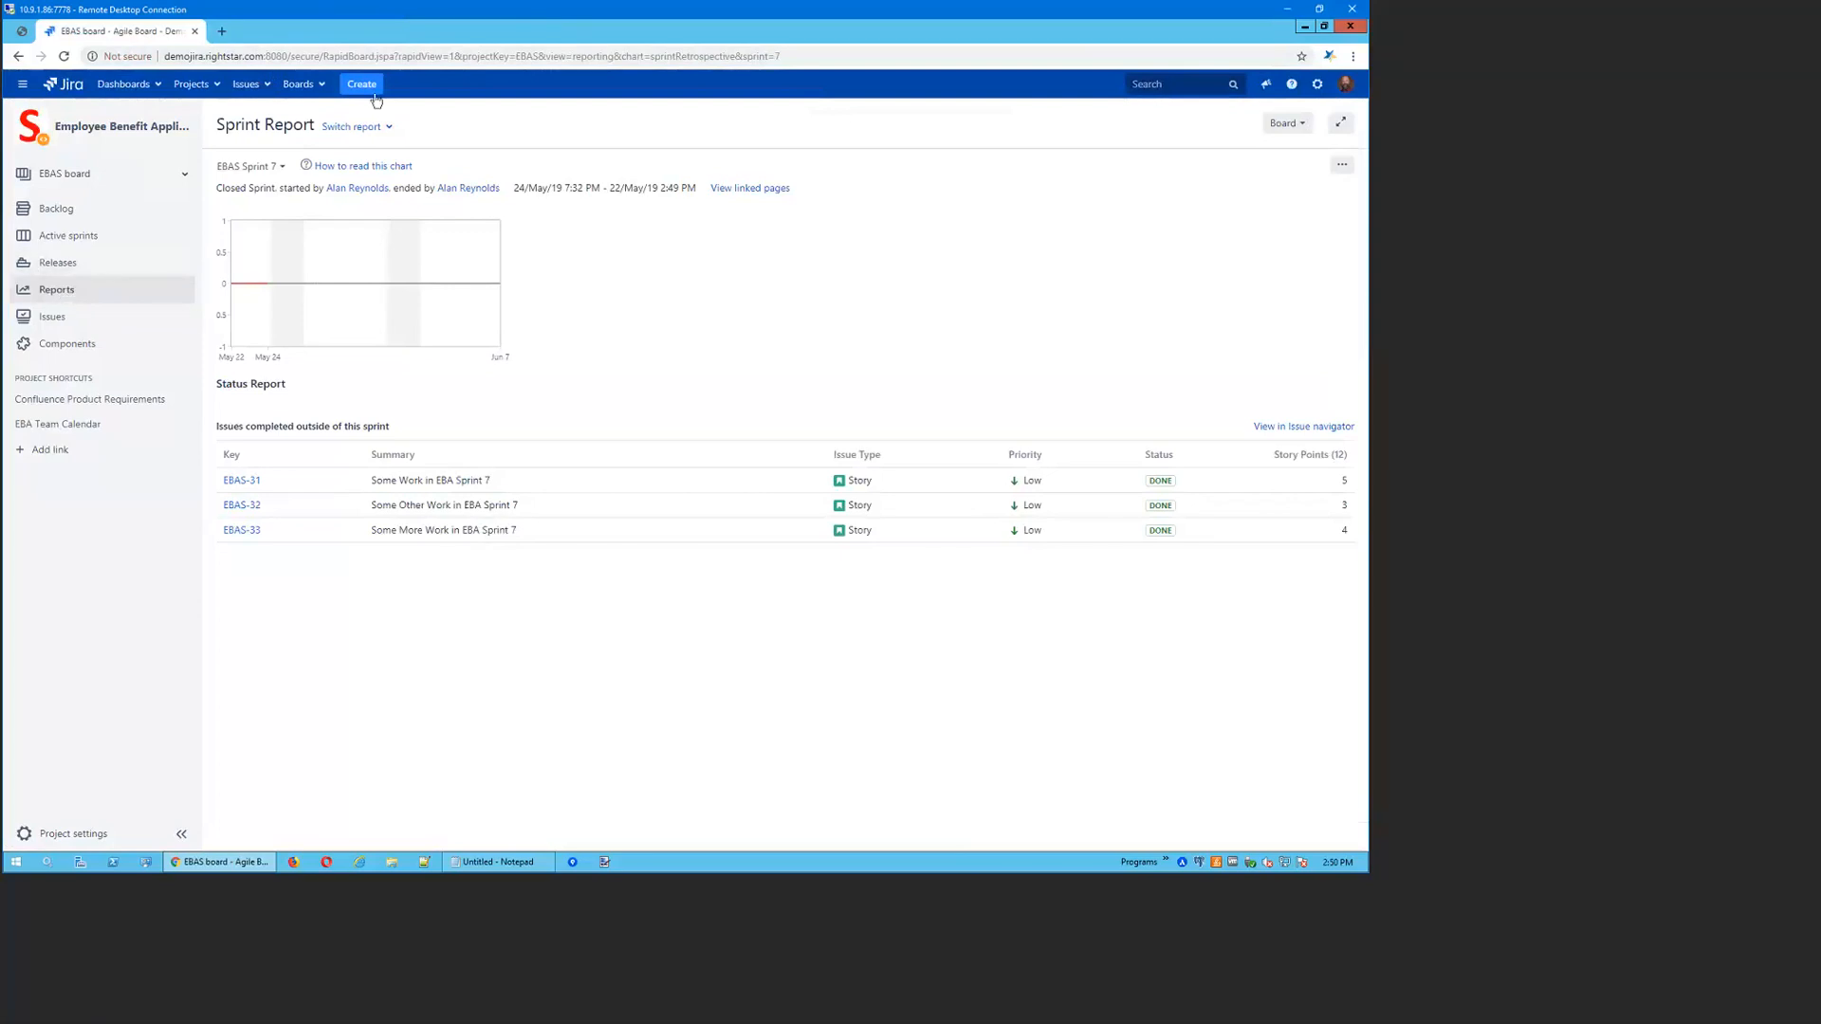
left_click(372, 127)
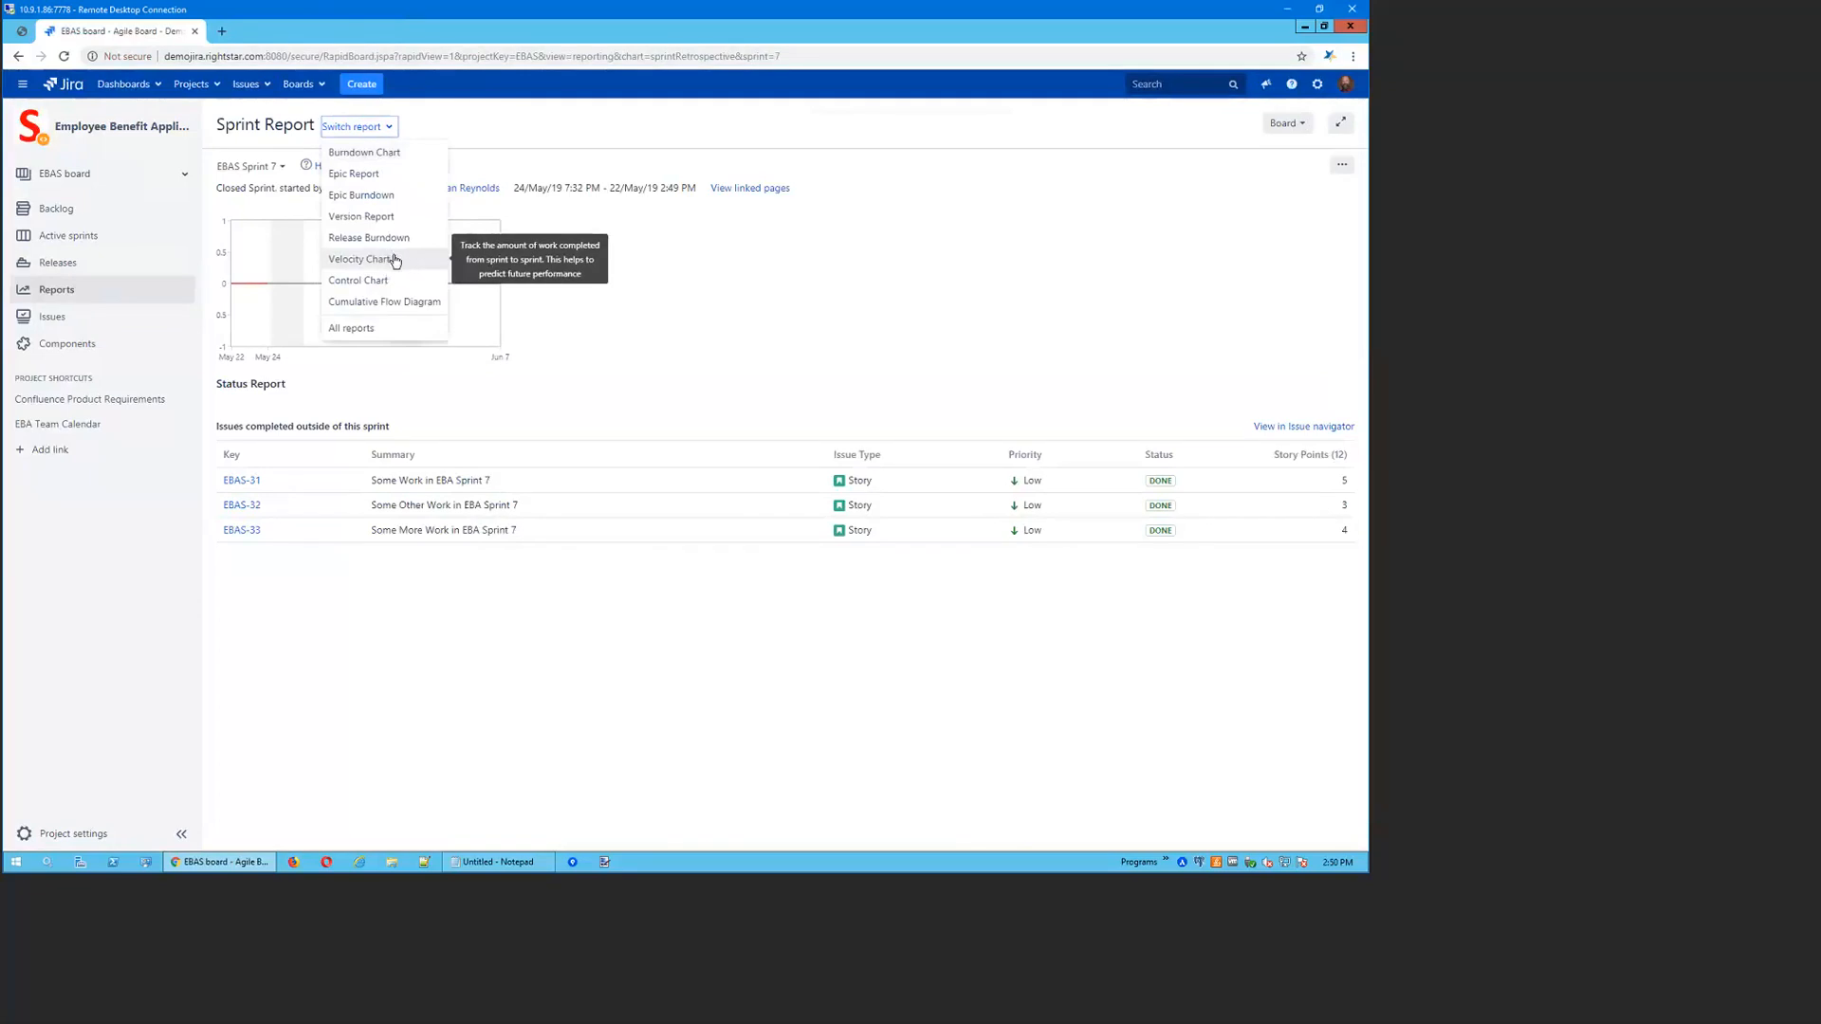
left_click(941, 275)
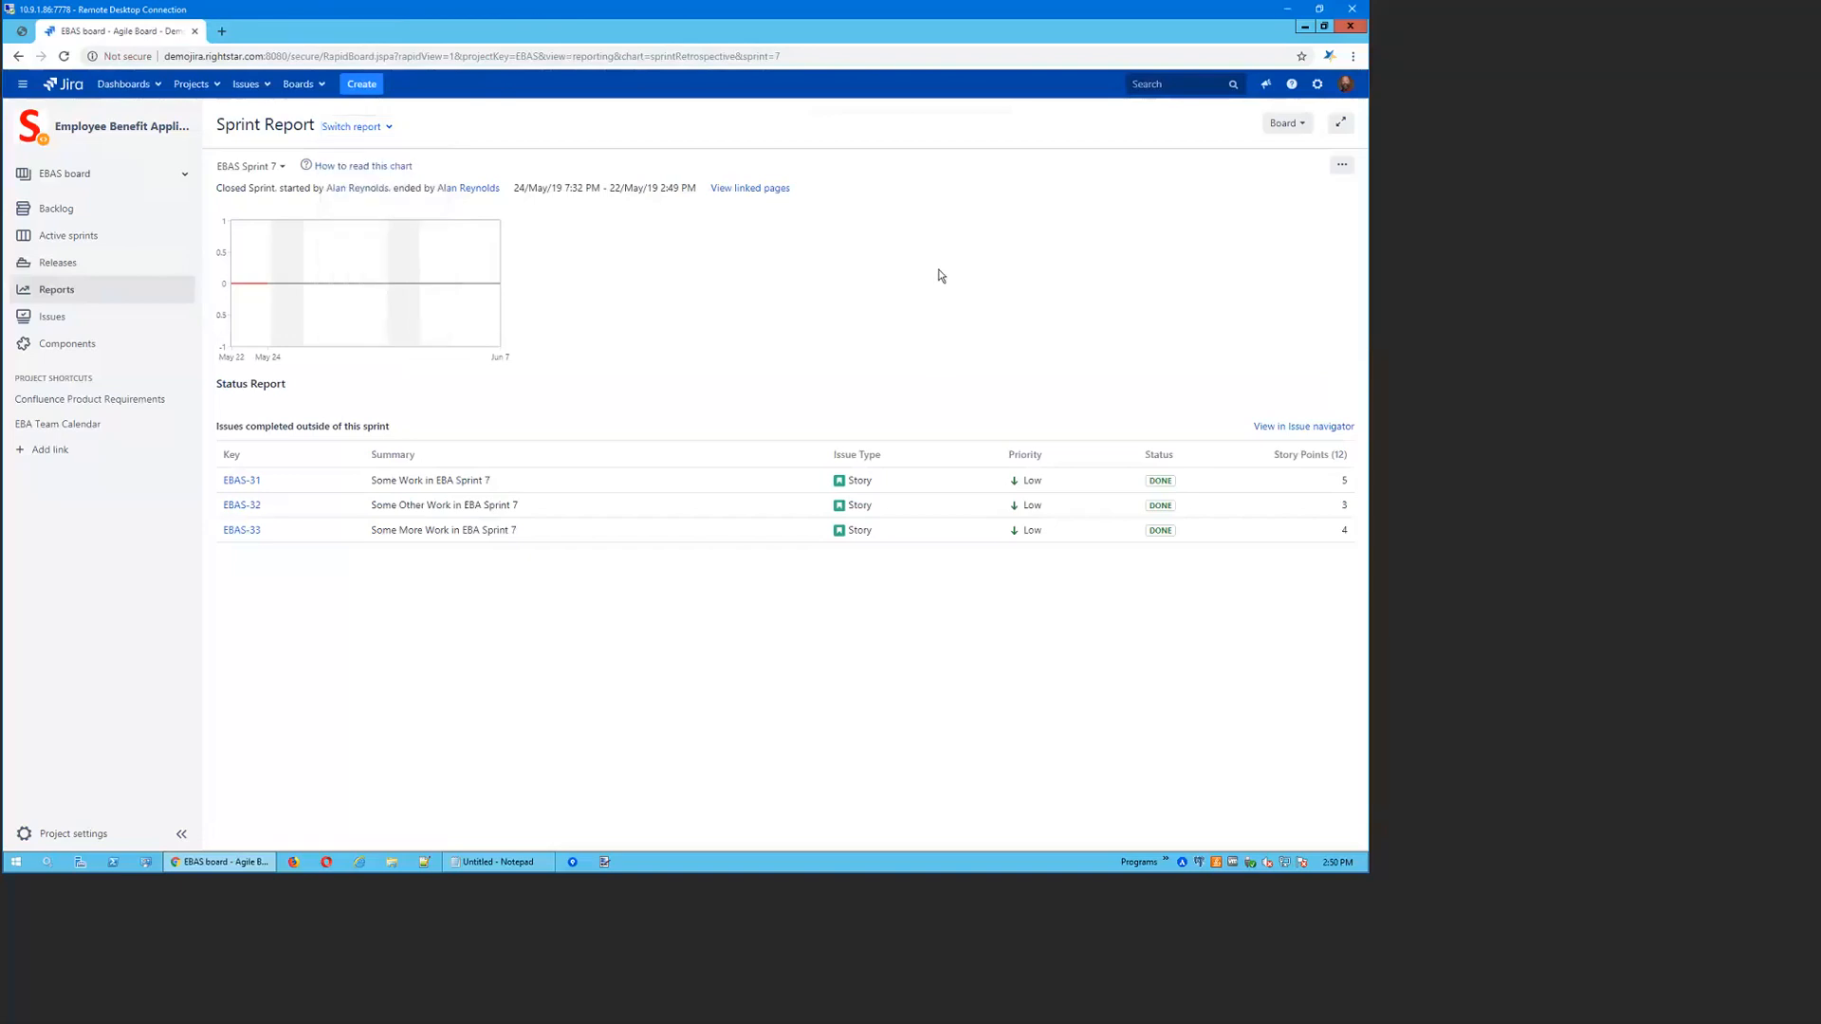
Open the issue search and filter it to the Employee Benefit Application (Scrum) project
left_click(248, 84)
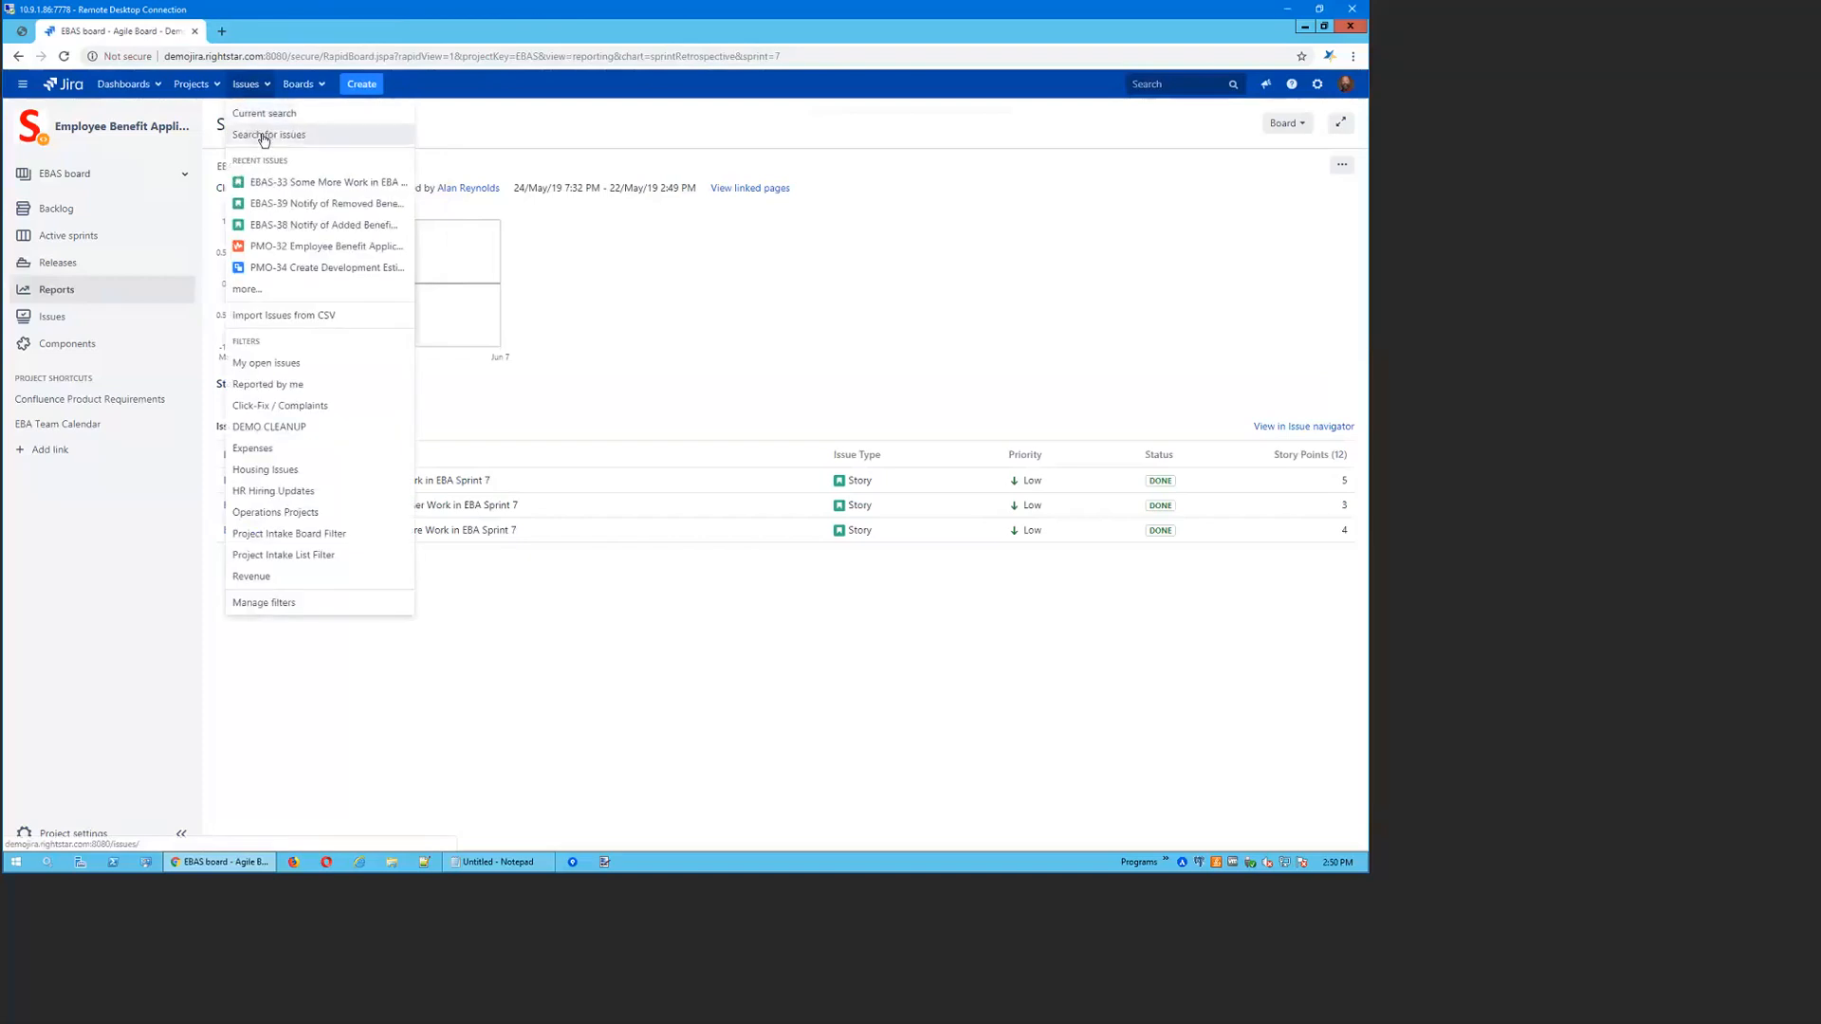
left_click(263, 136)
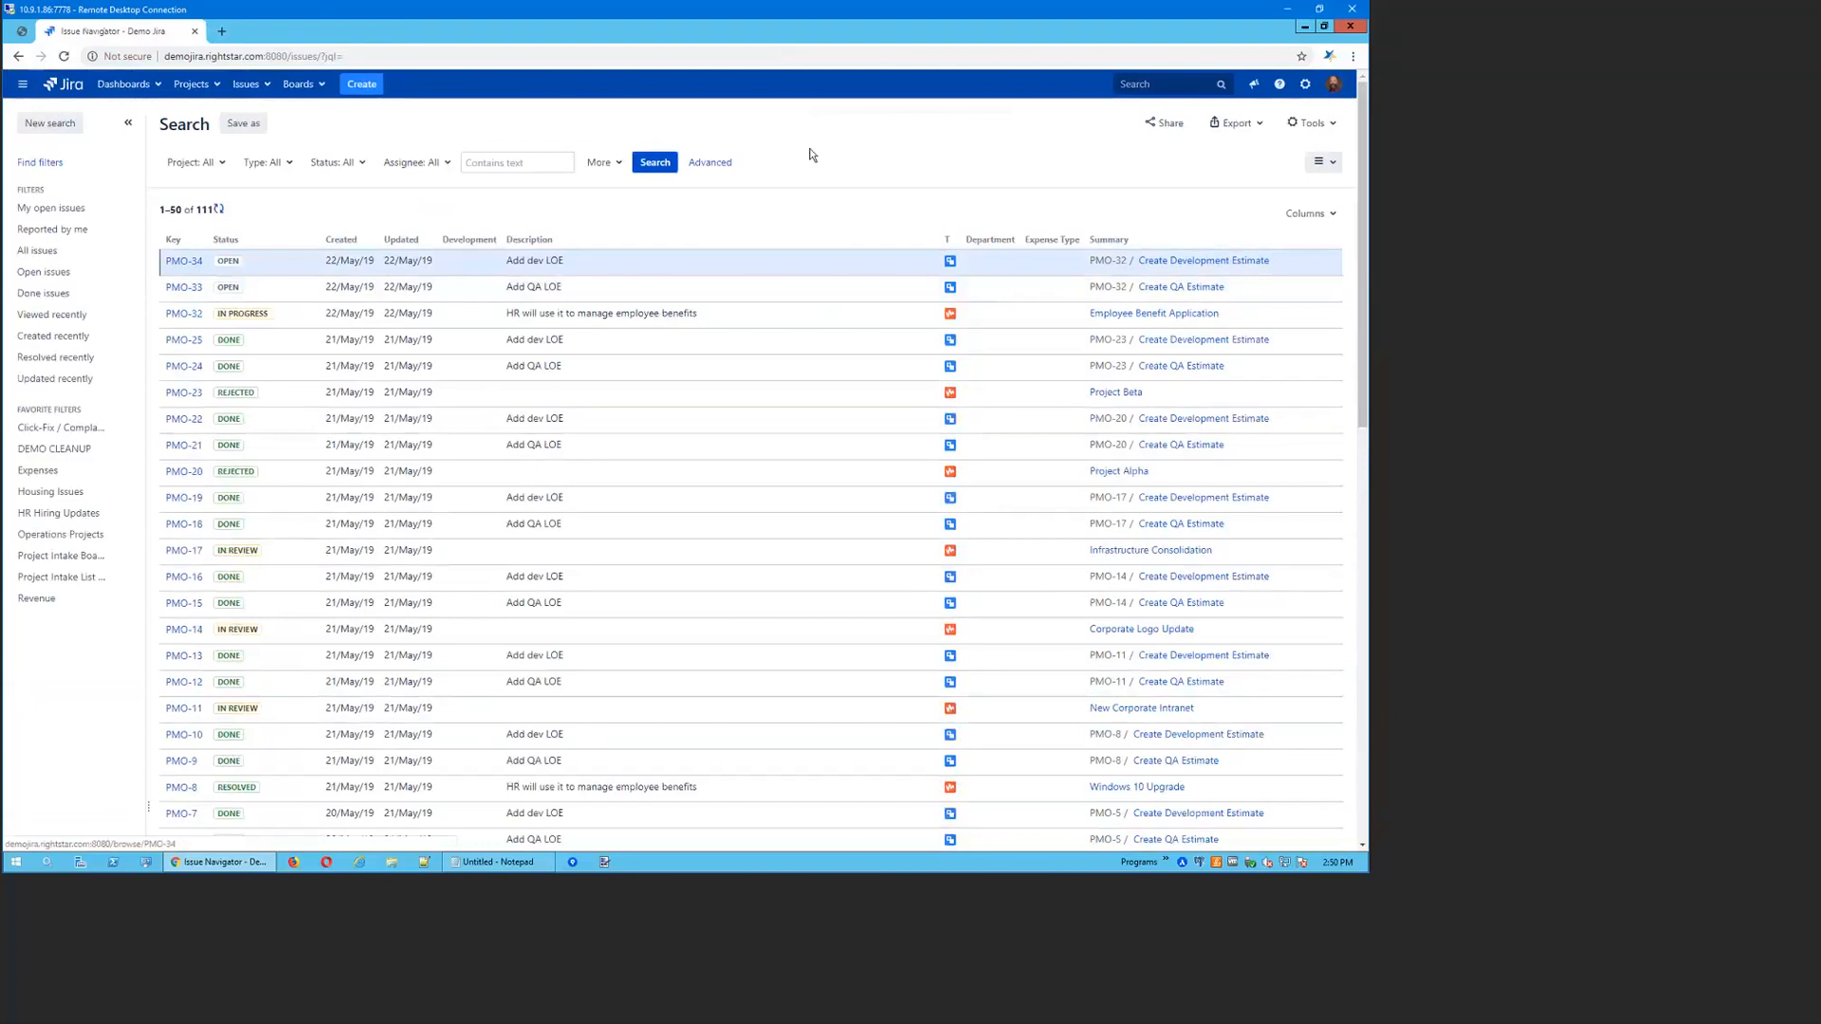
left_click(195, 163)
left_click(172, 242)
left_click(913, 183)
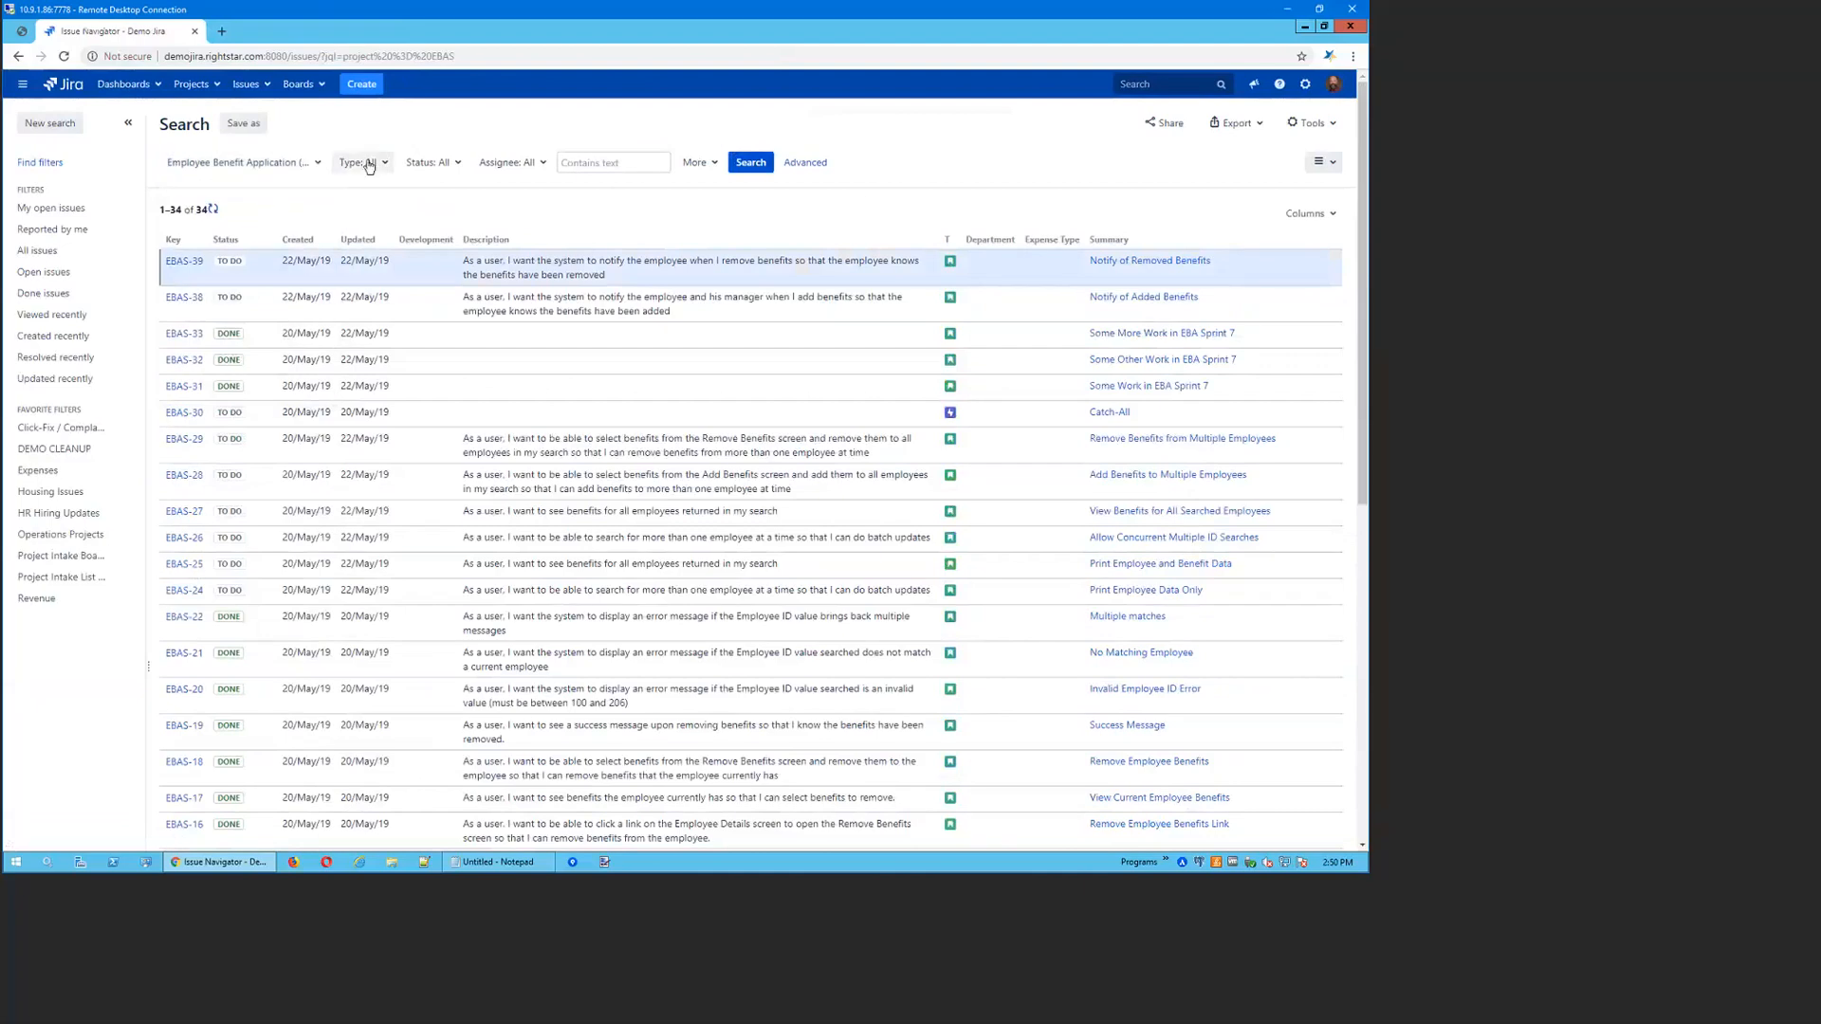
Restrict the issue search to All Standard Issue Types
left_click(362, 162)
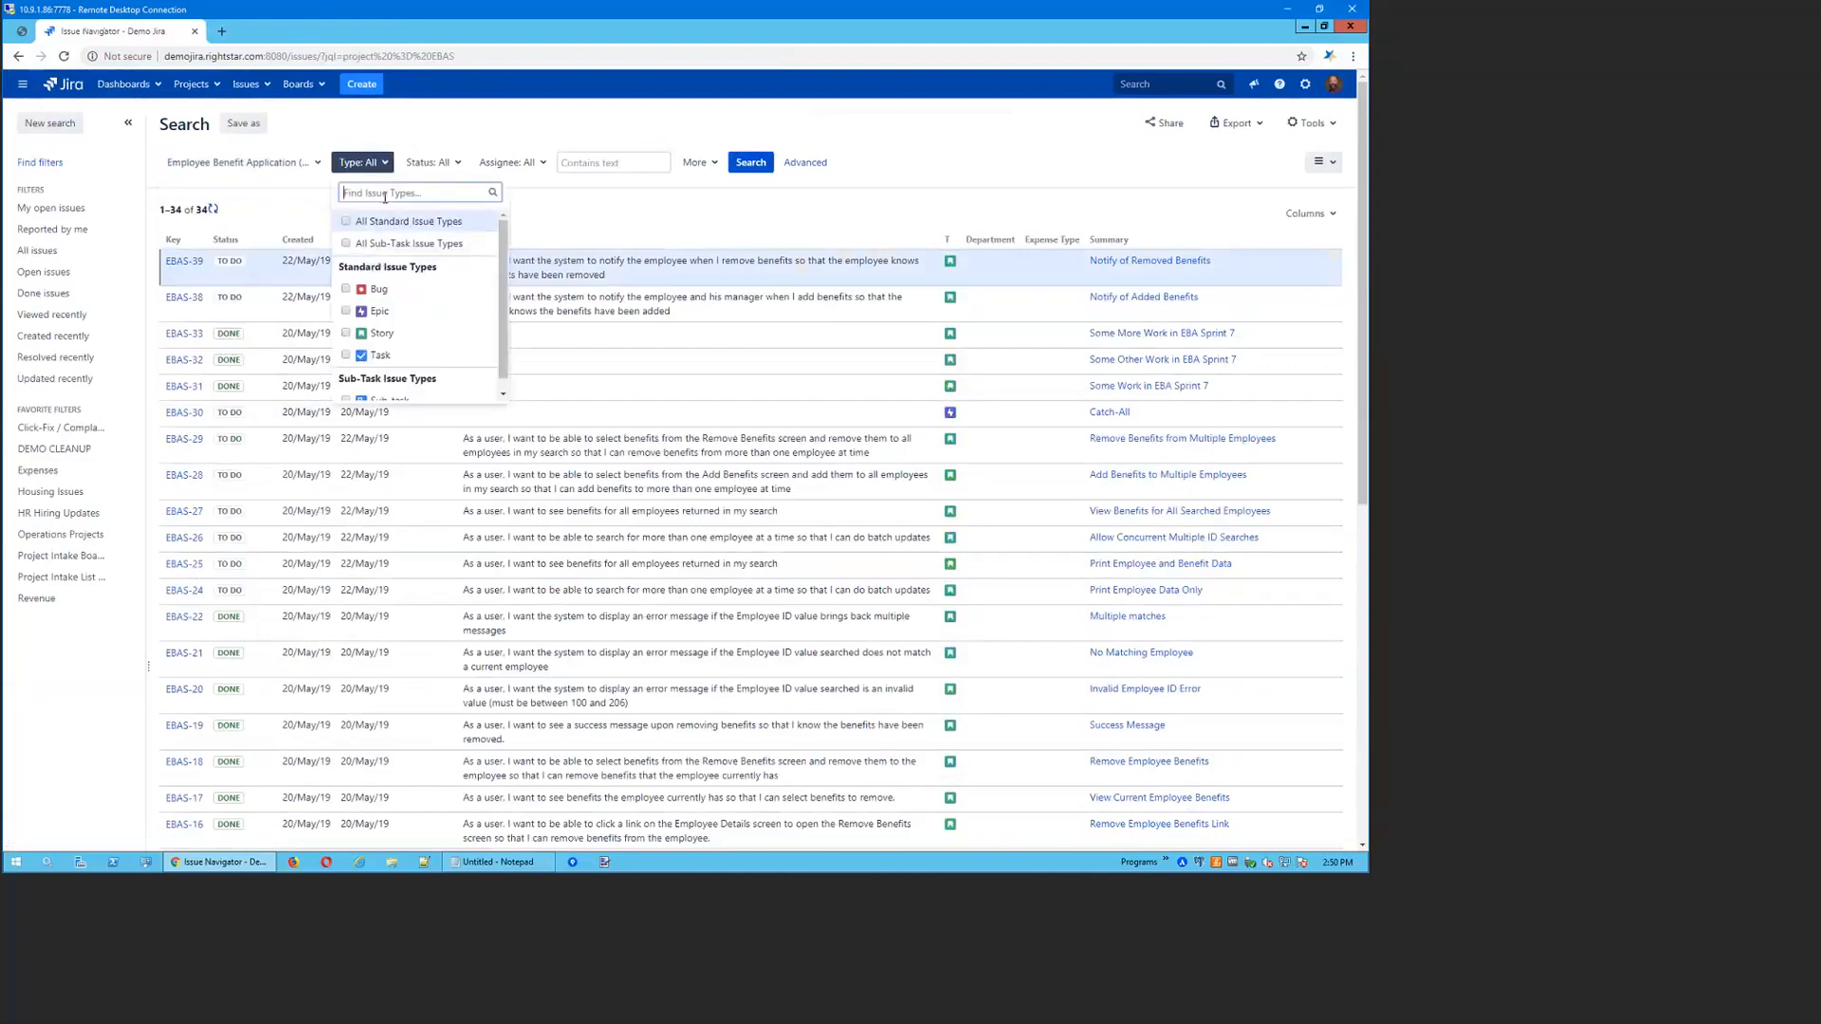
left_click(347, 222)
left_click(956, 192)
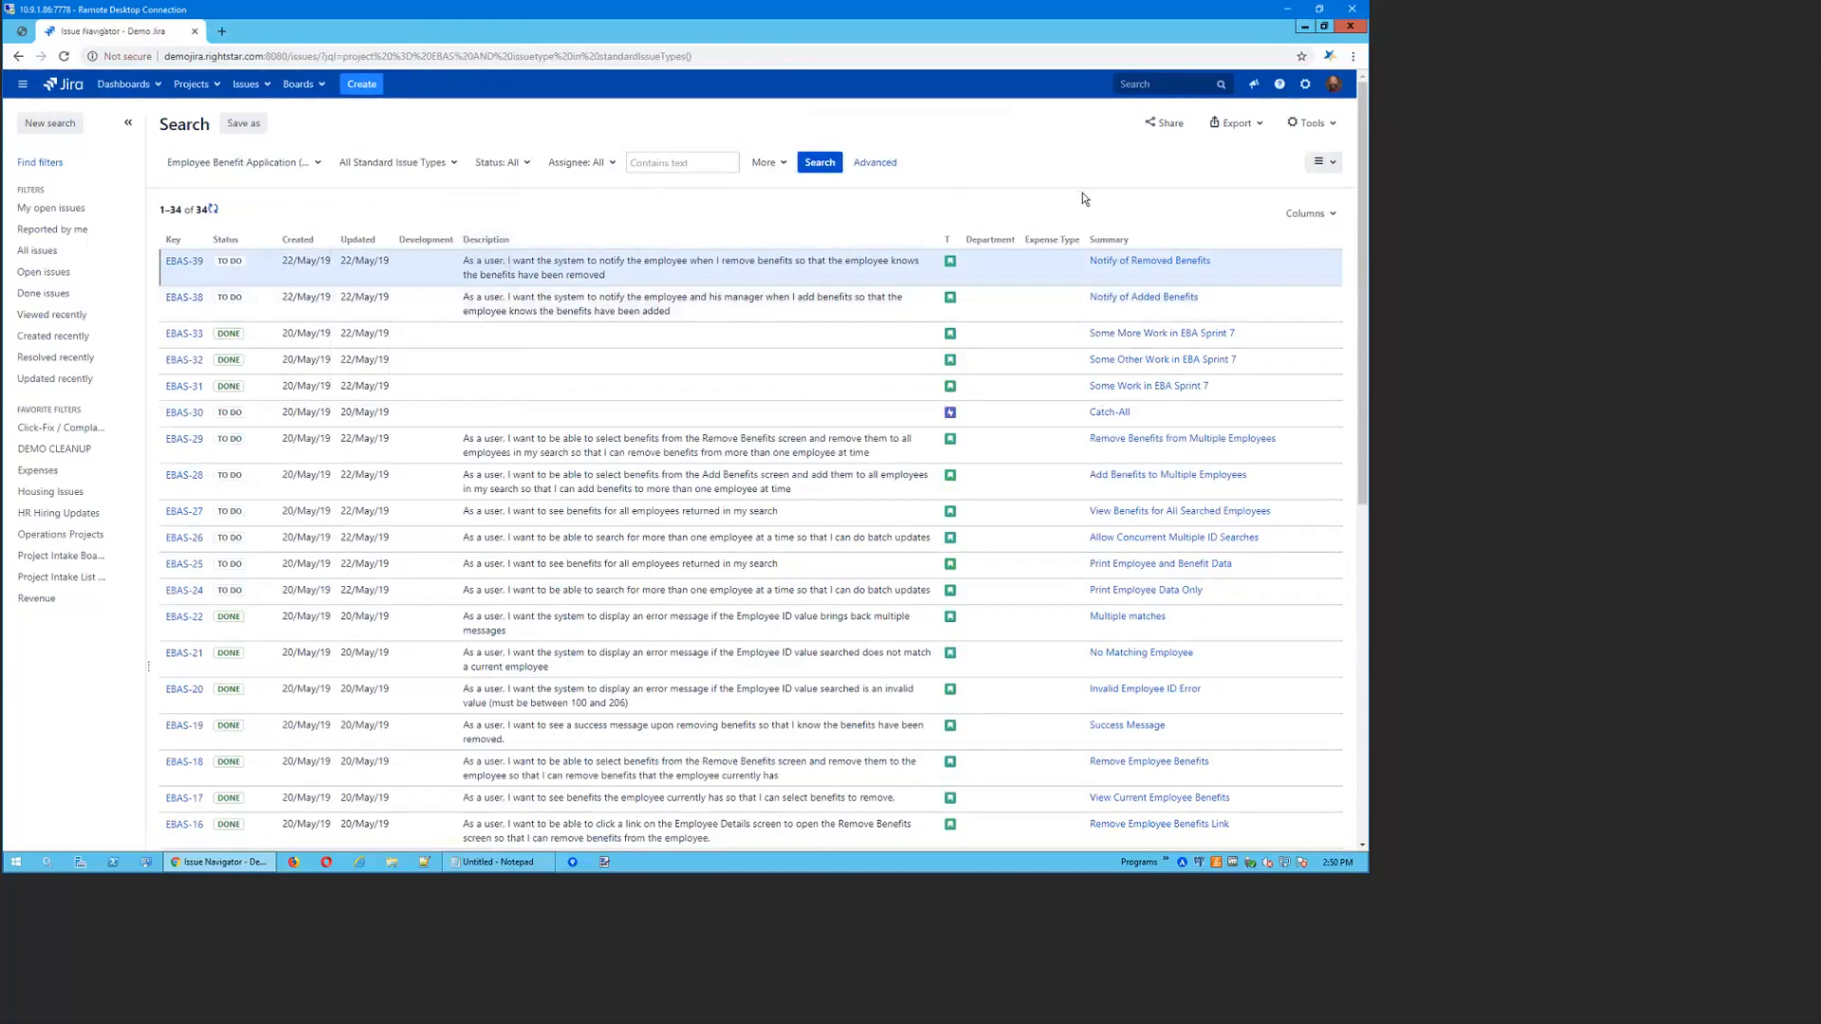
Show the tools and export formats available for the issue search results
left_click(1326, 124)
left_click(1234, 123)
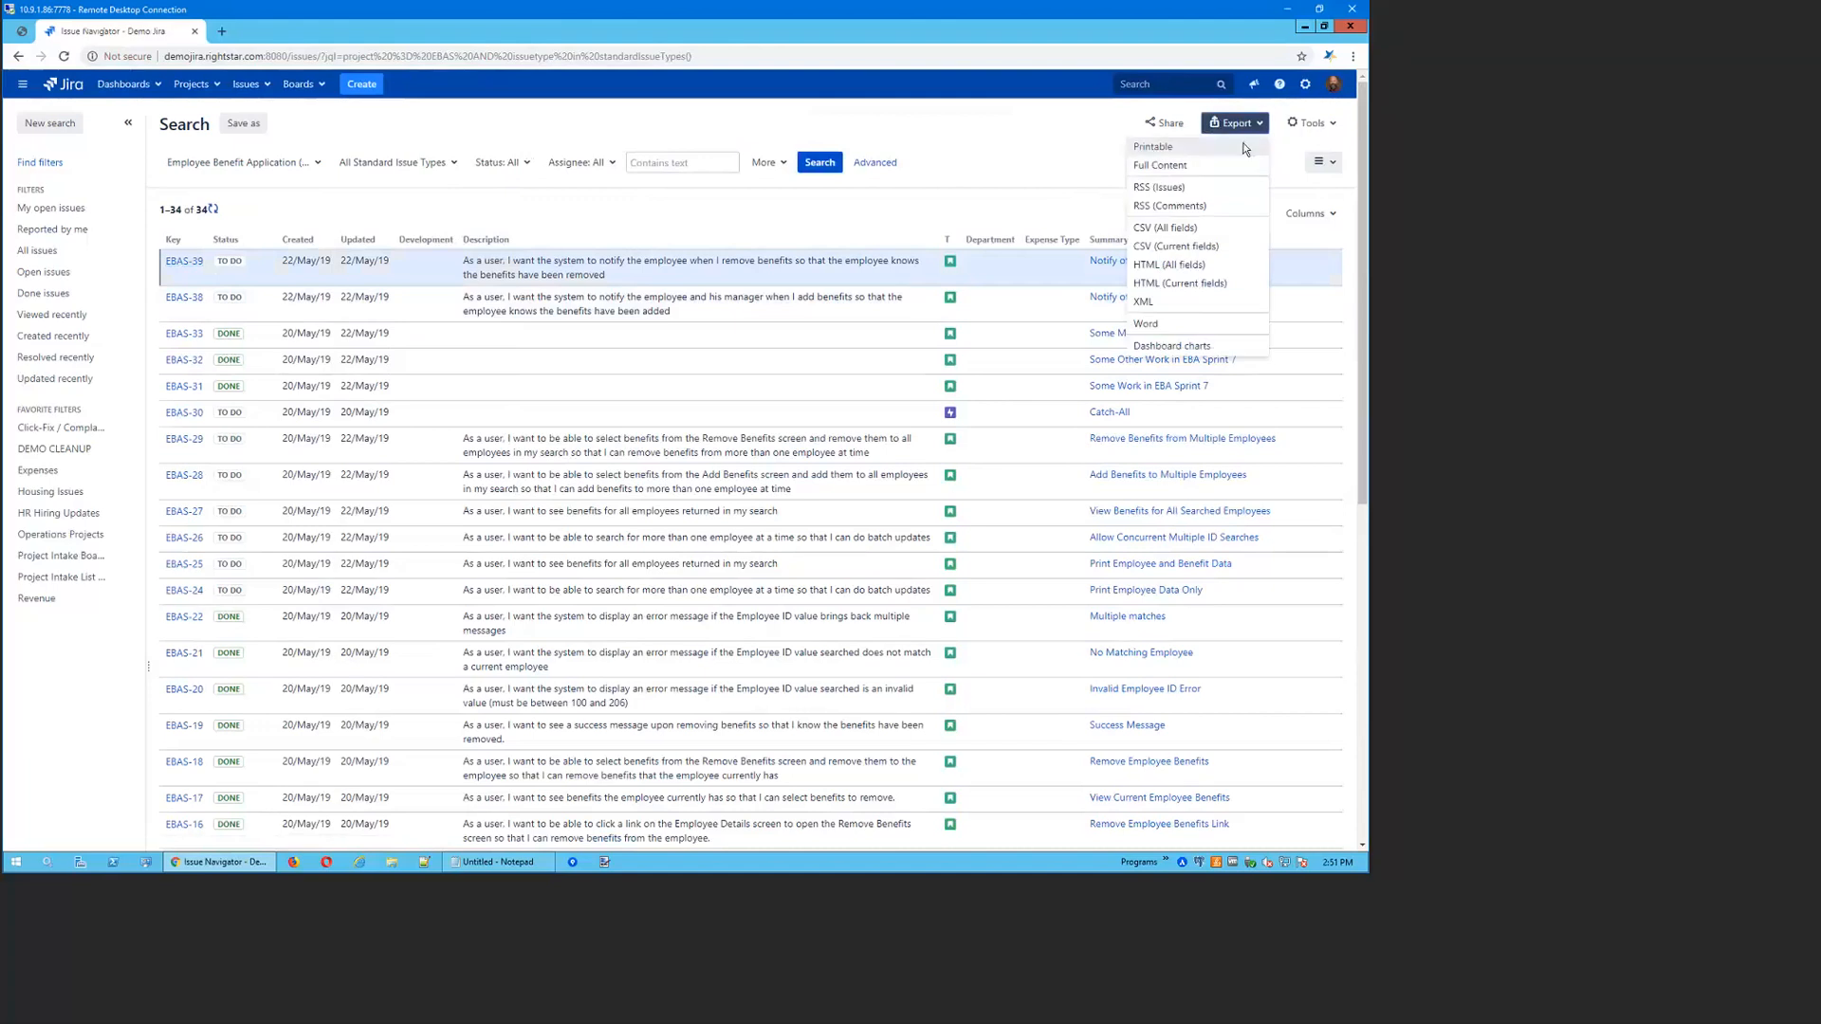
left_click(1050, 159)
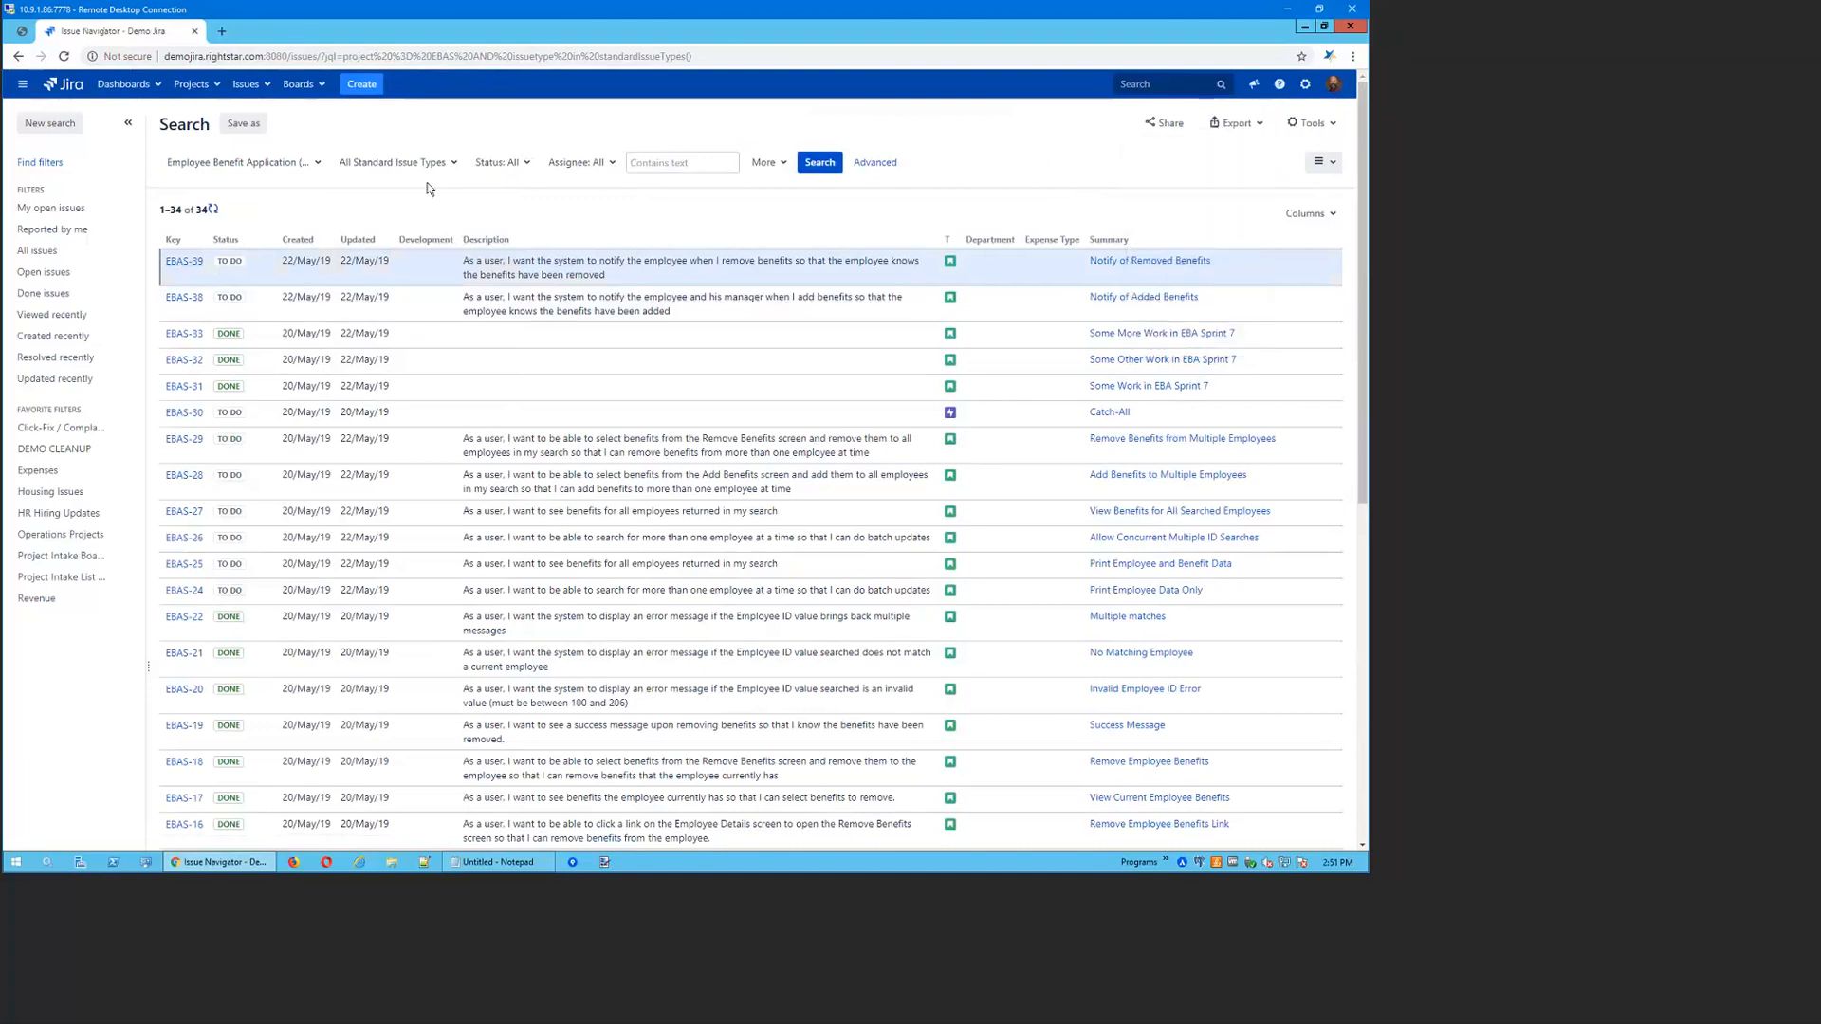
Save the current issue search as a filter named "Saved Filter"
left_click(240, 125)
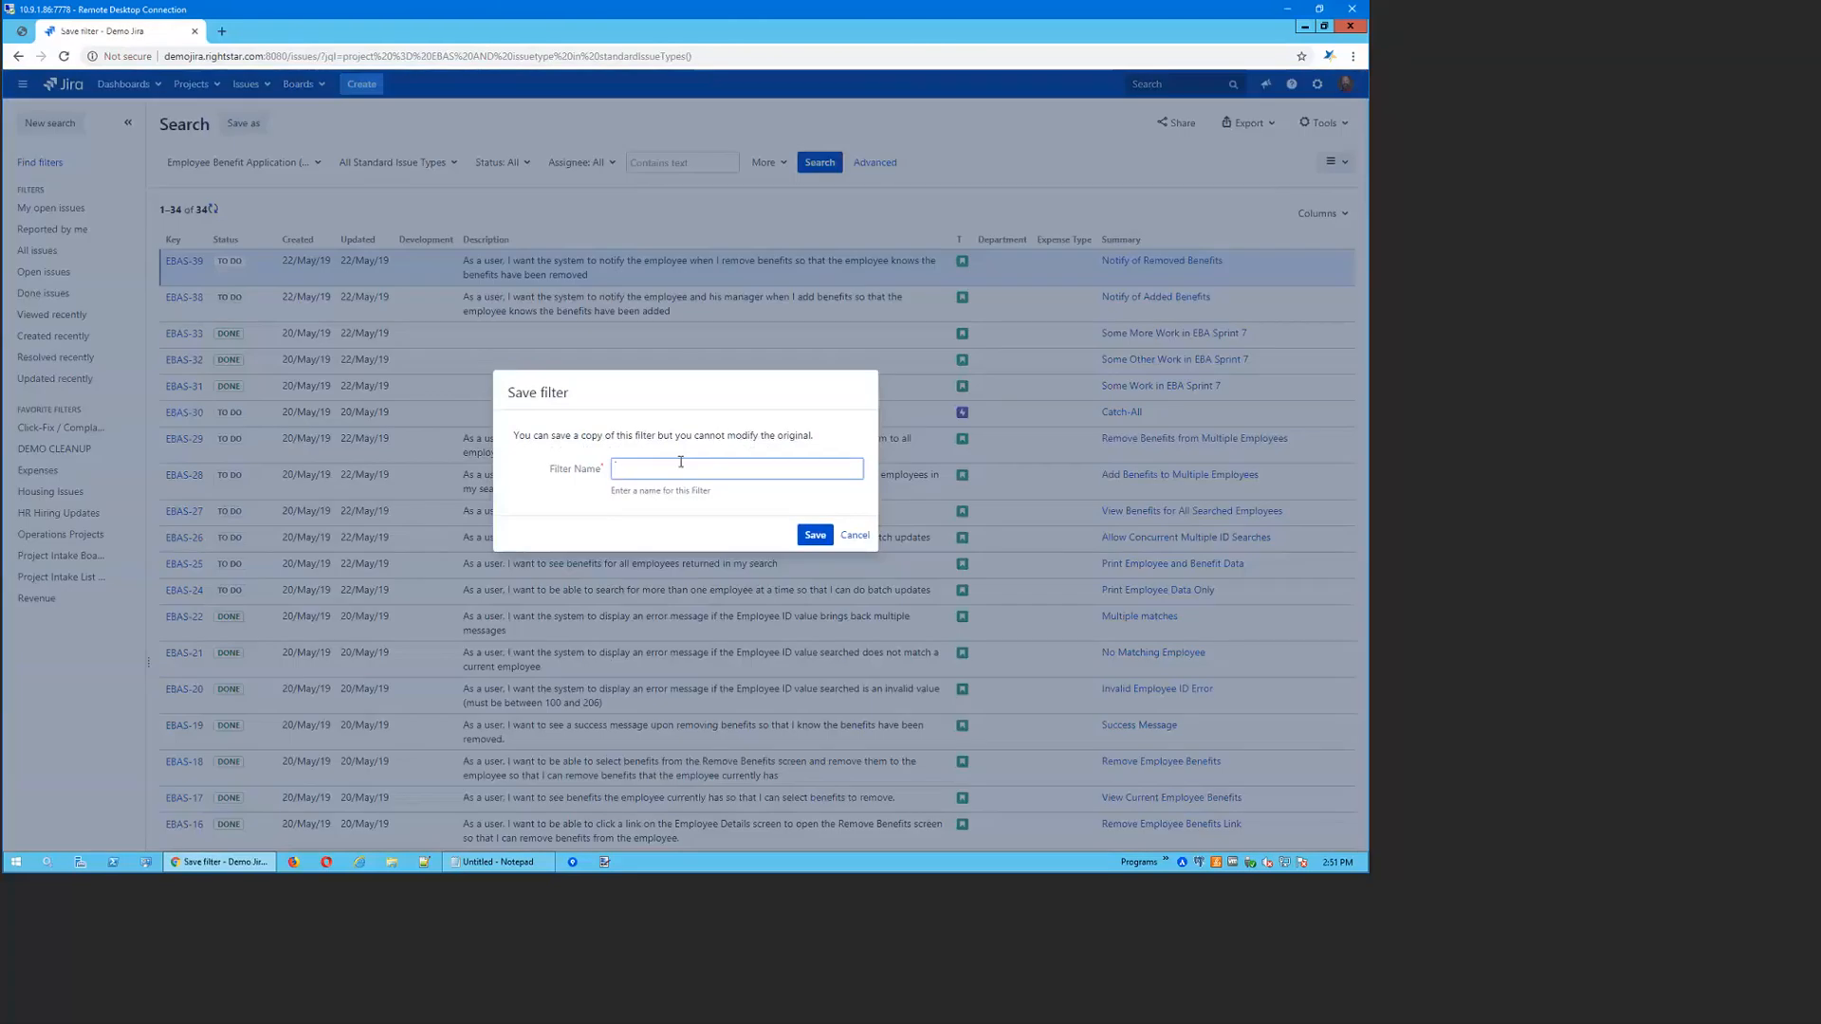
type("Sea")
type("ved F")
type("ilter")
left_click(815, 534)
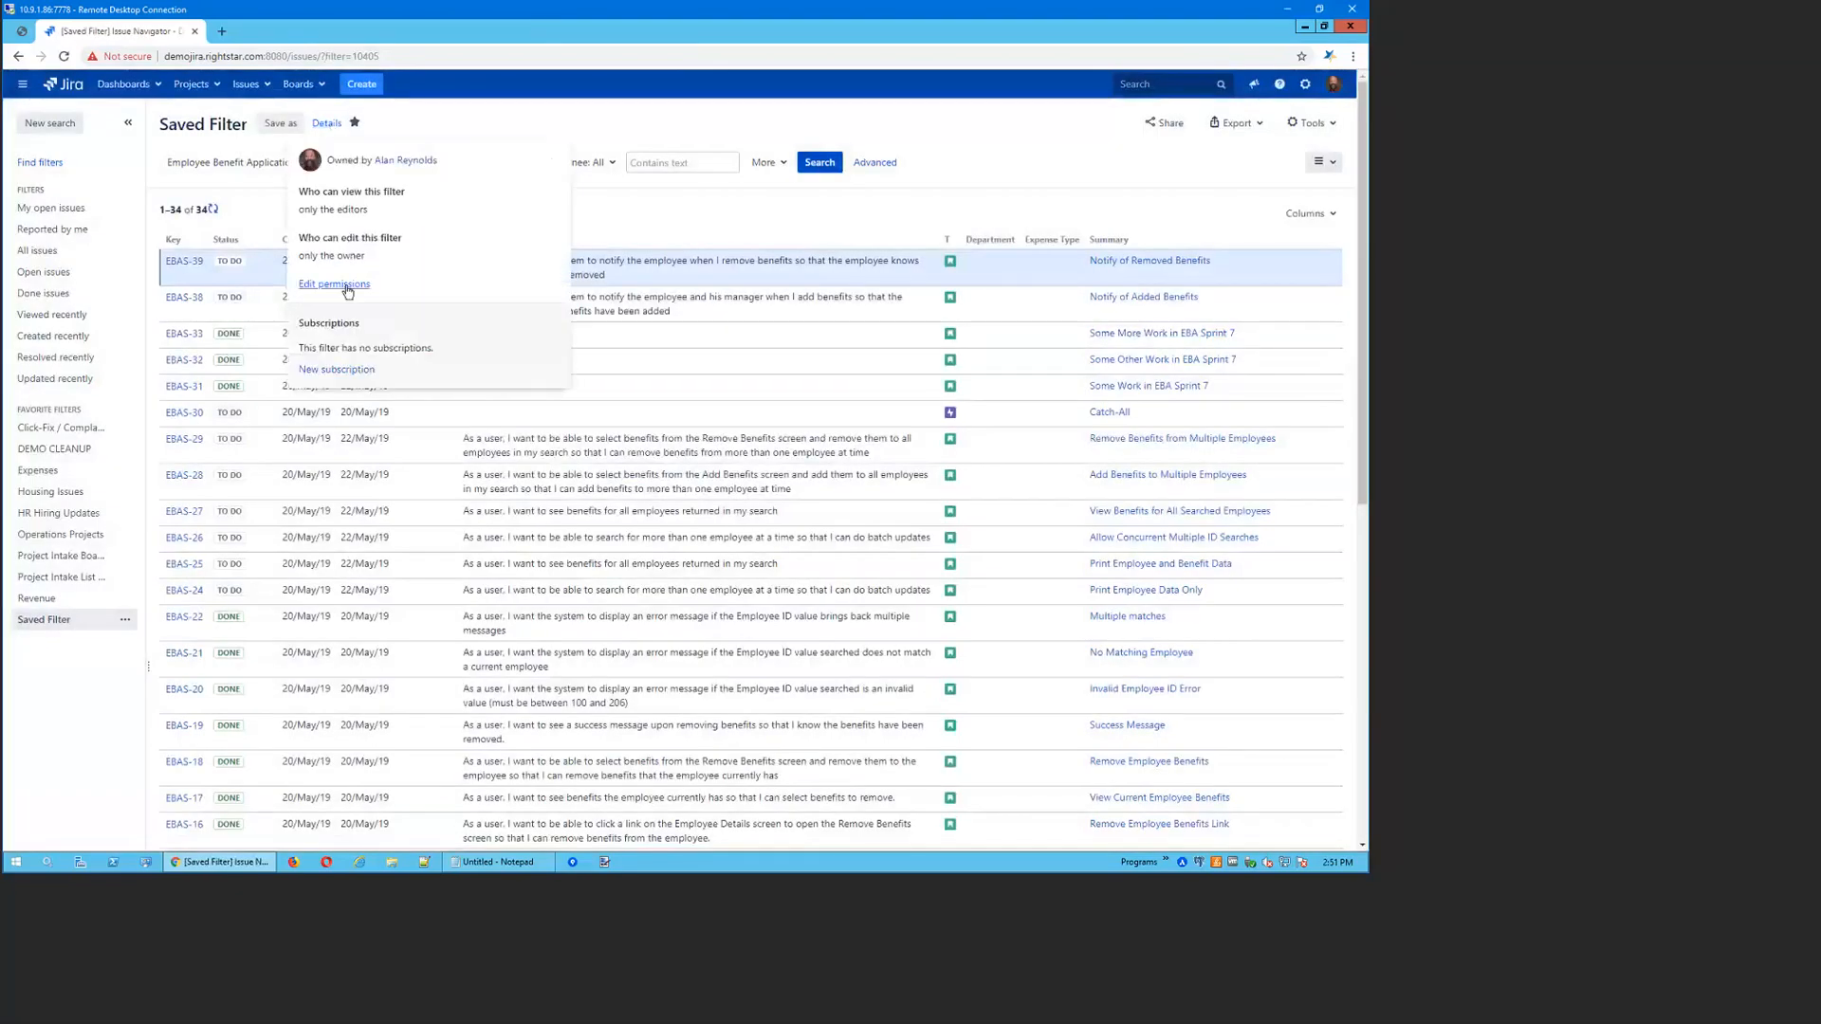
Show the recipient and schedule options of a new subscription to Saved Filter, and leave without subscribing
left_click(359, 373)
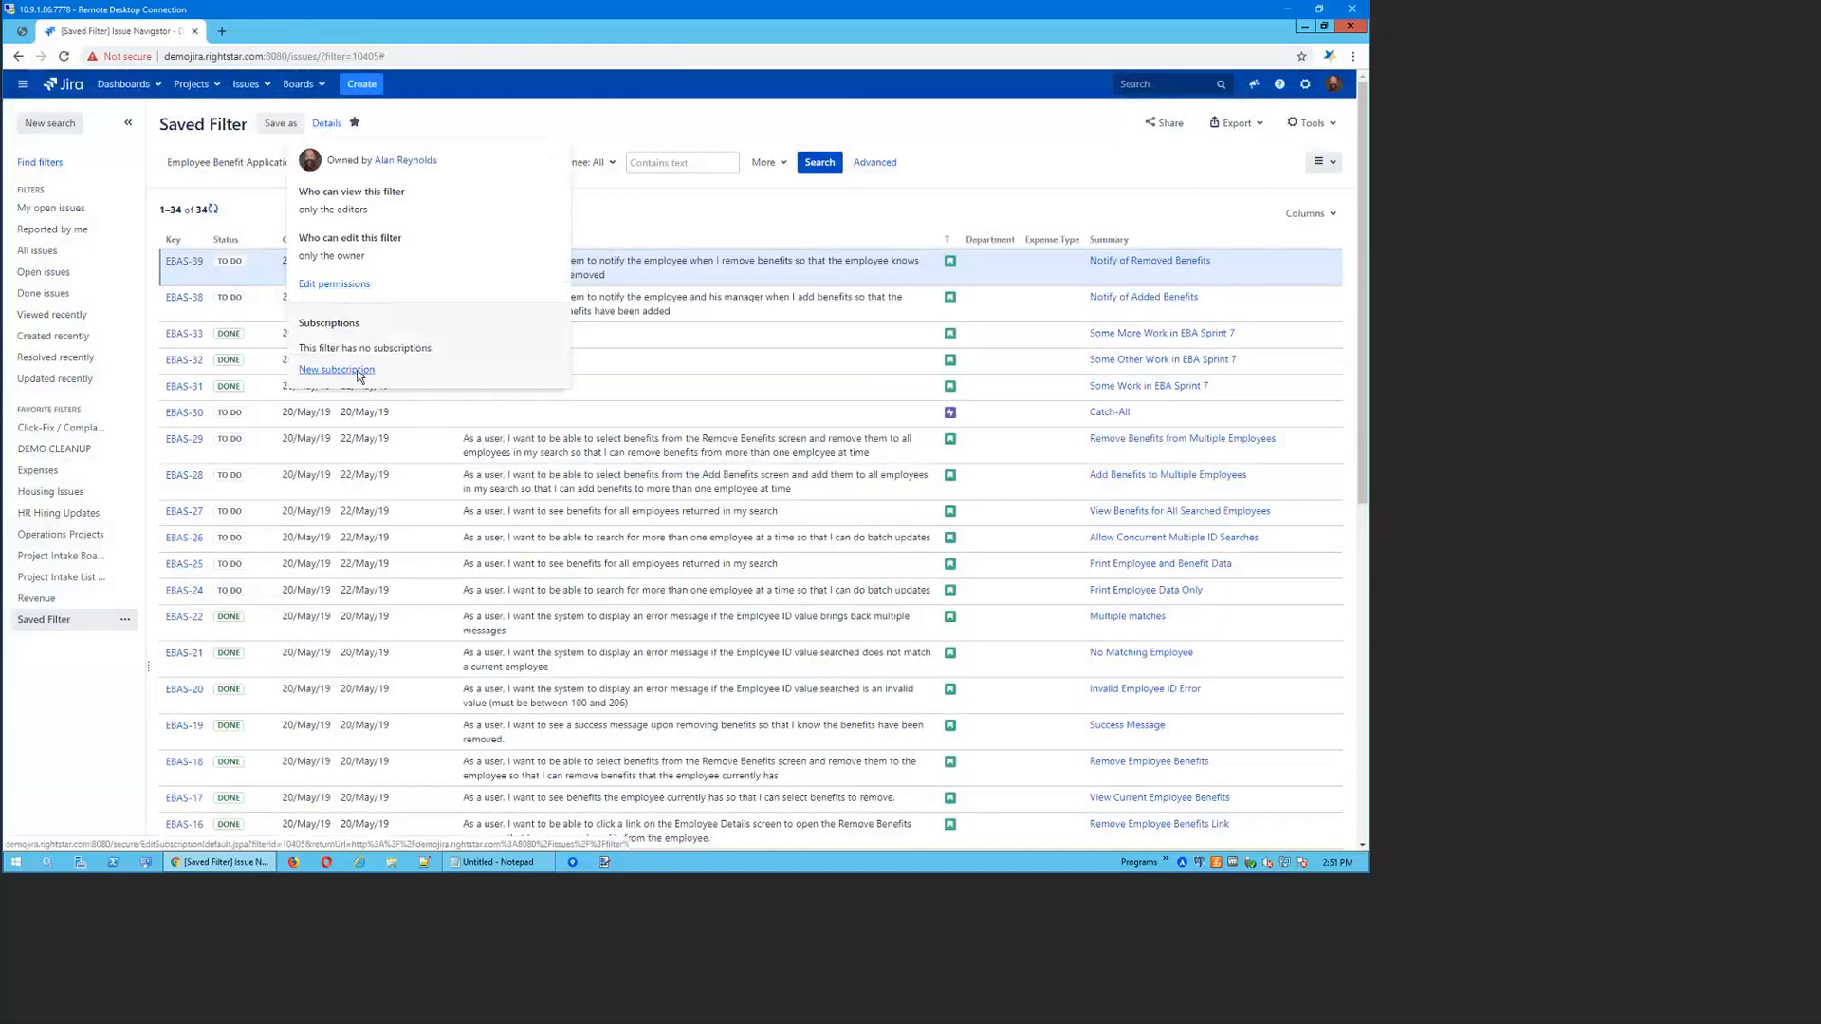
left_click(359, 372)
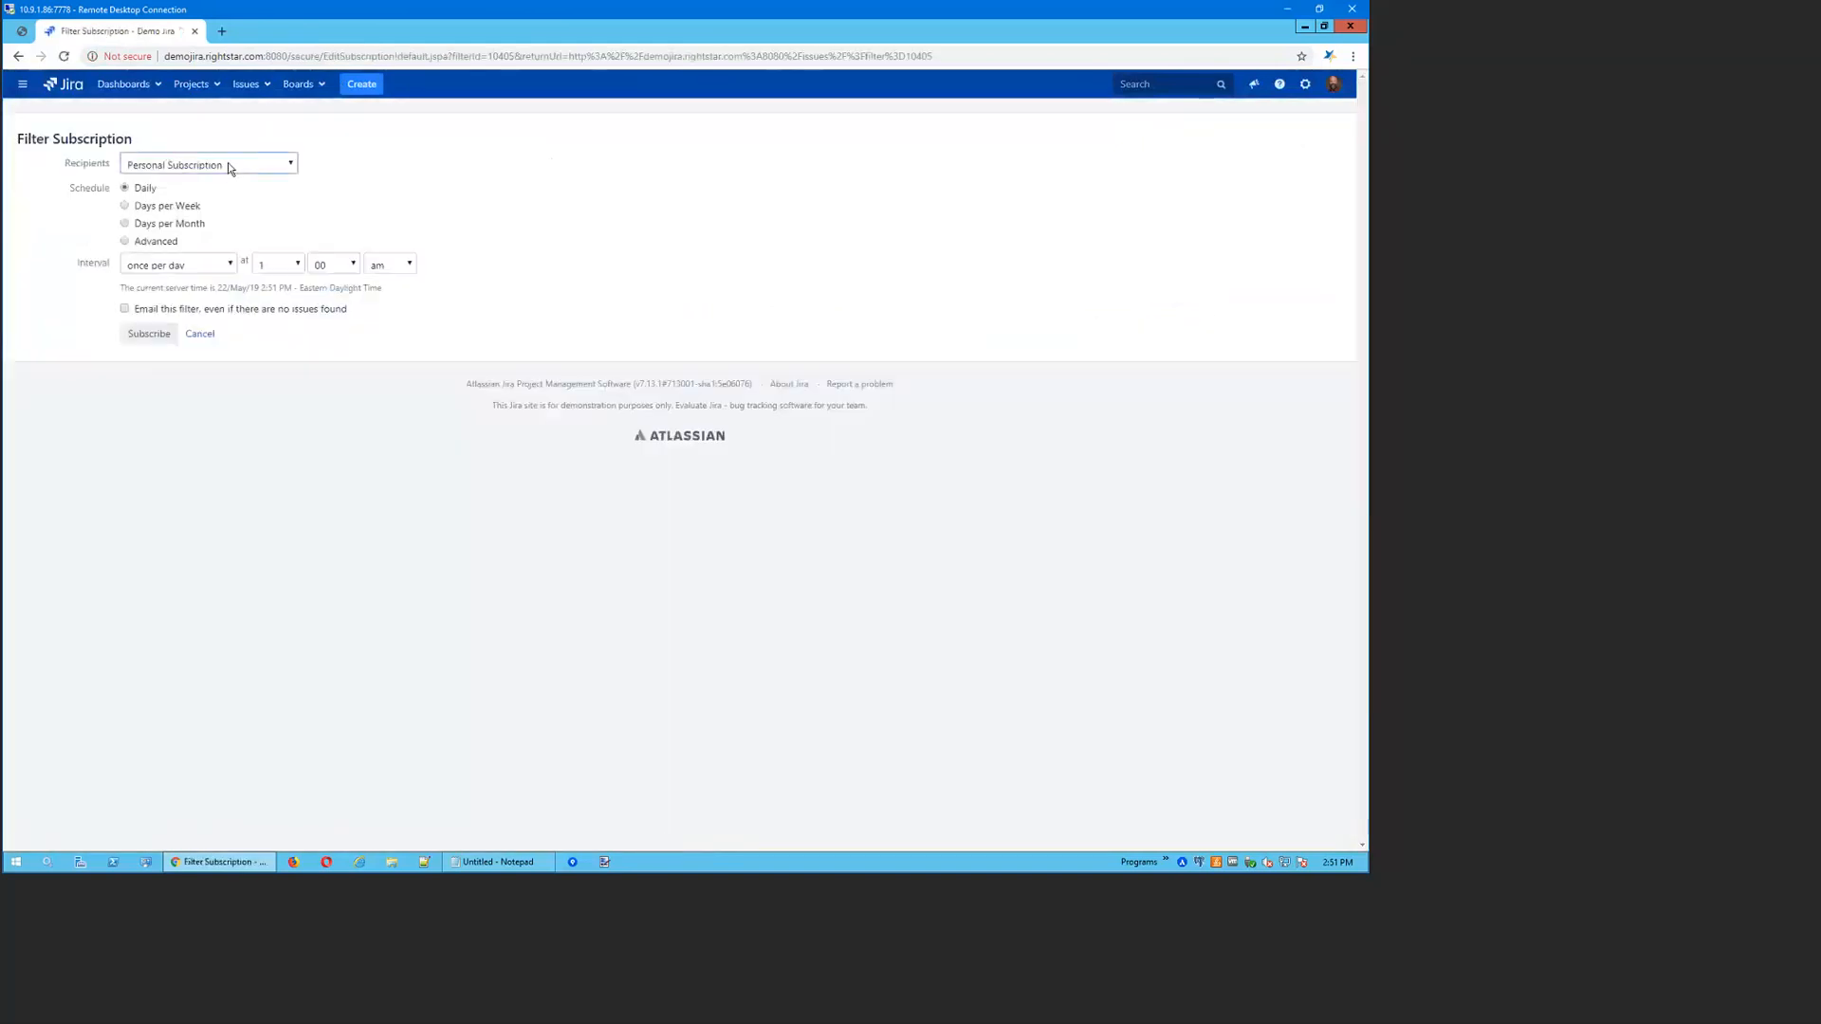
left_click(227, 162)
left_click(566, 205)
left_click(201, 334)
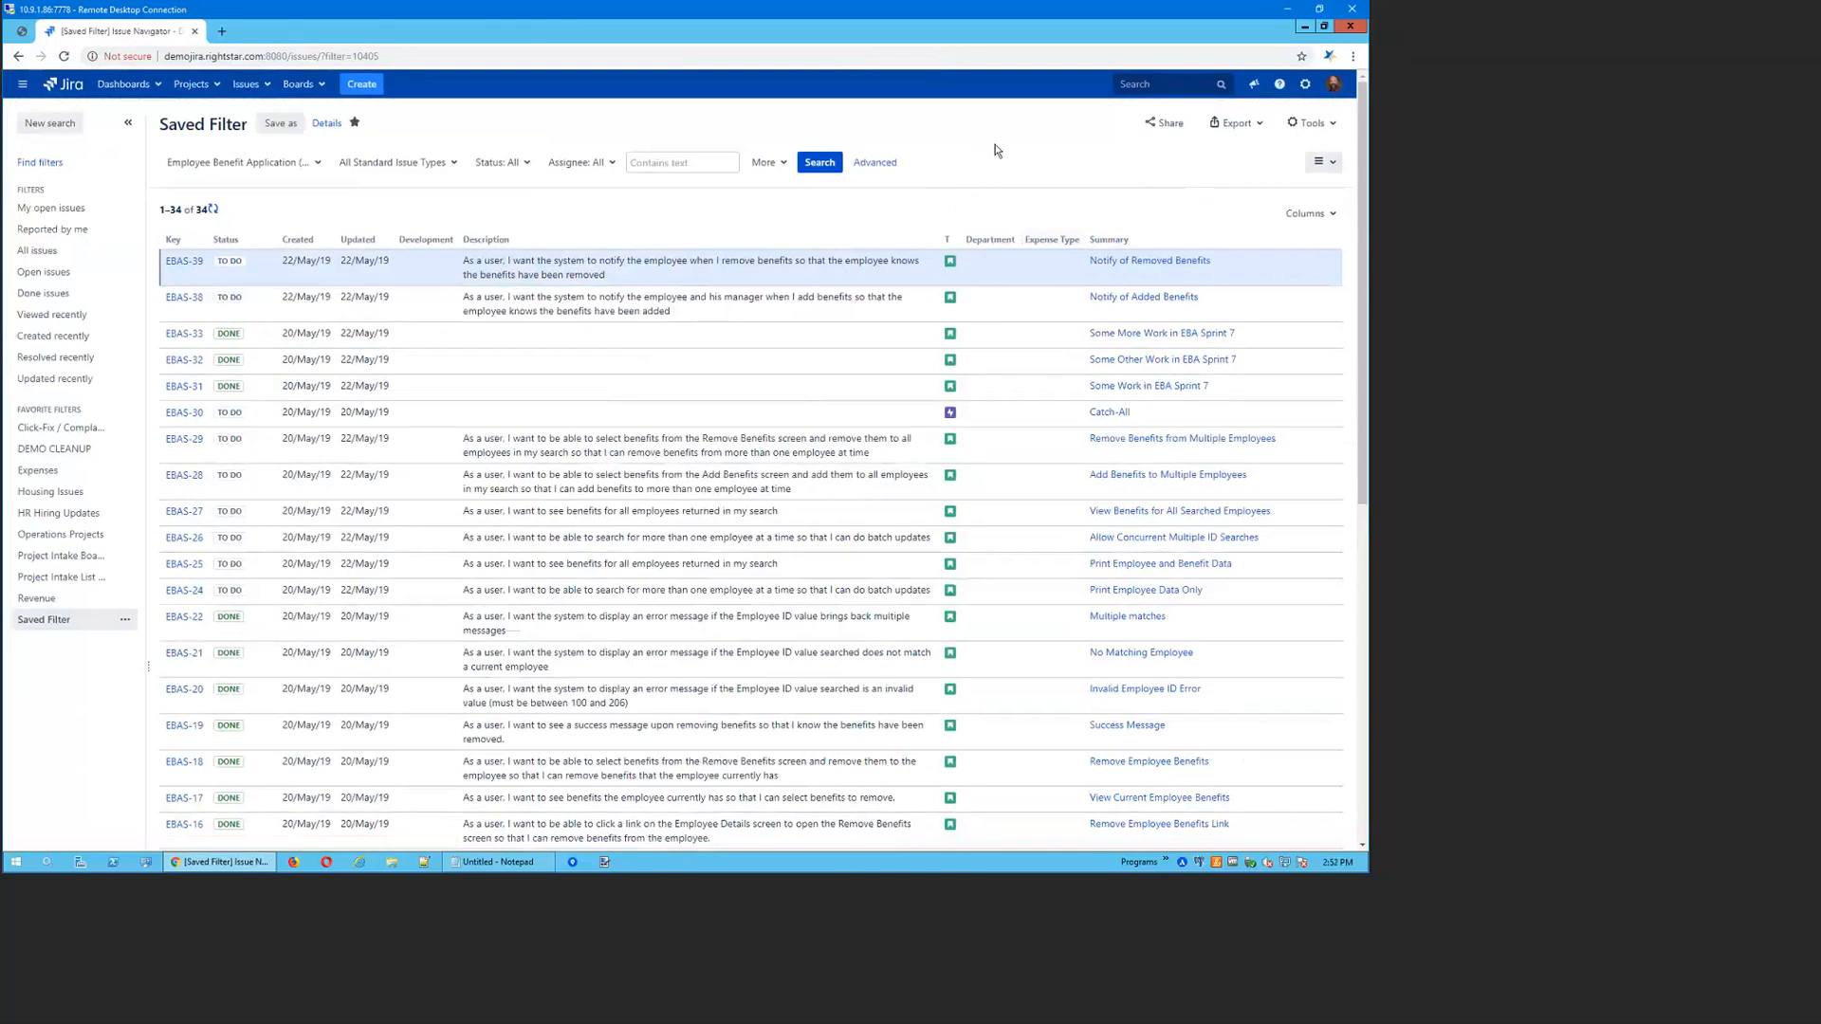
View the Jira Software Developer and Jira Service Desk Agent dashboards, switching between them to compare their gadgets
left_click(52, 90)
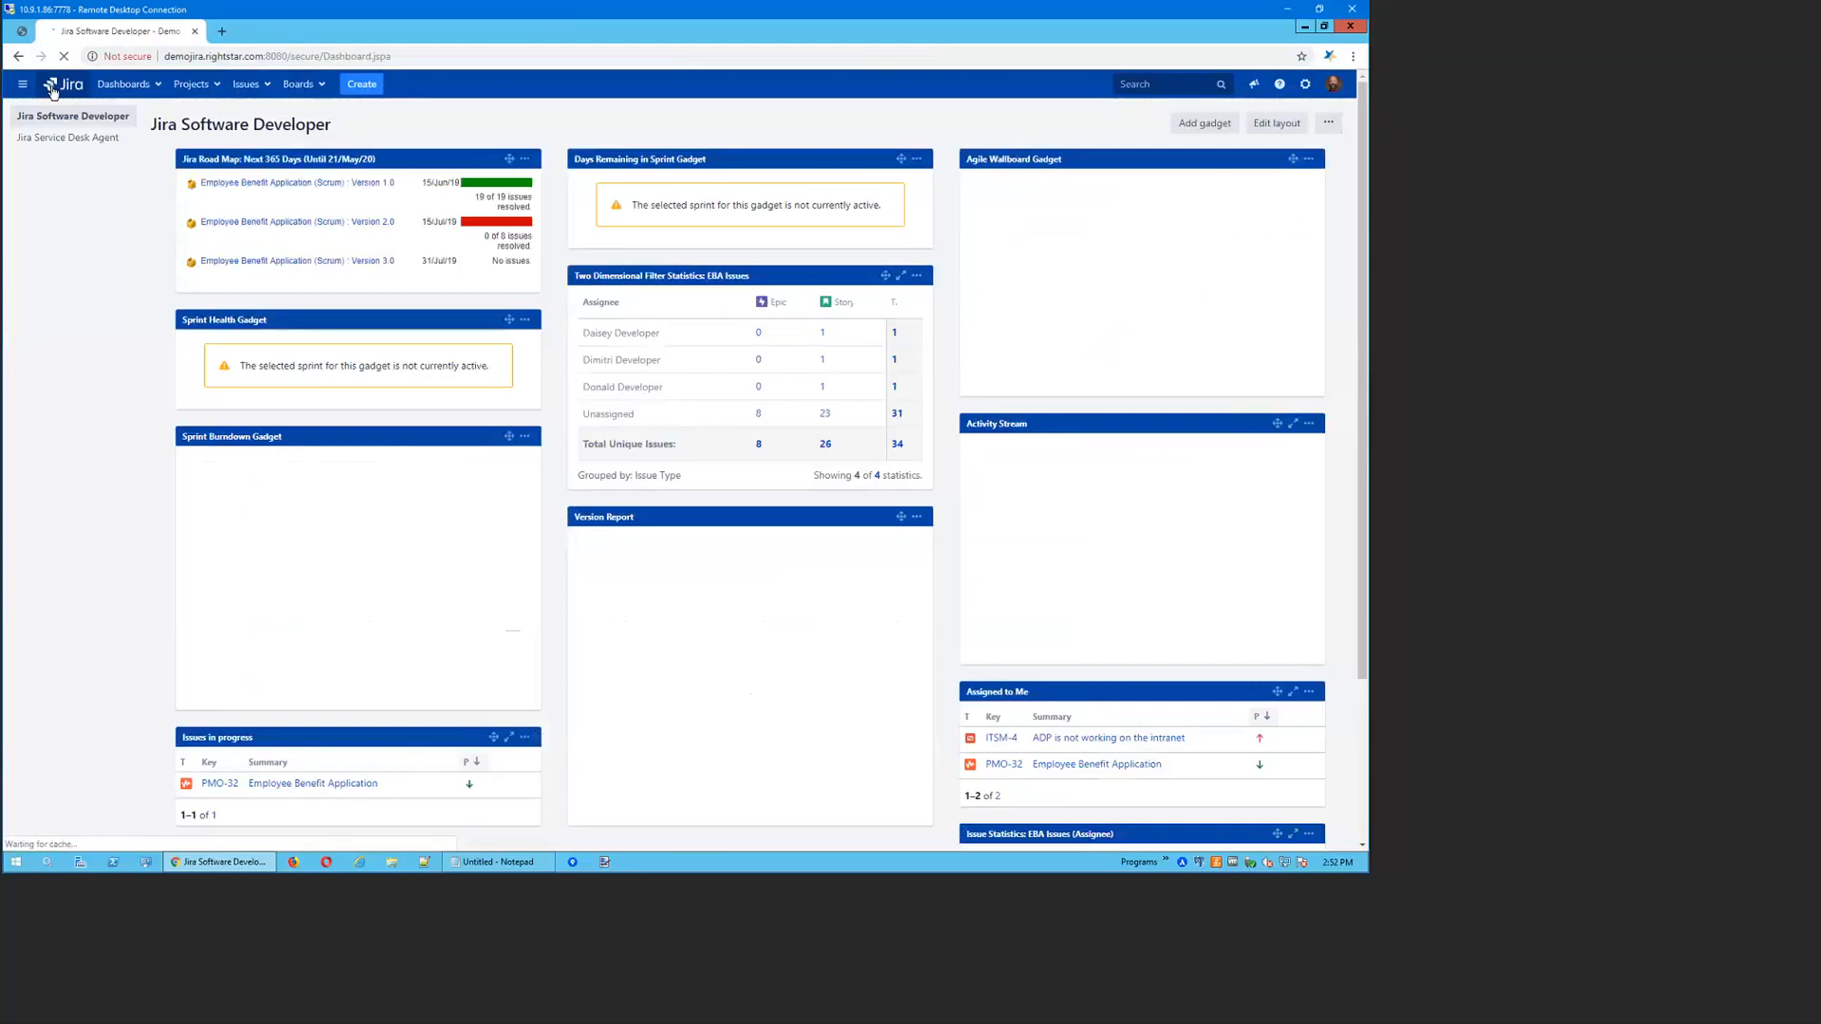
left_click(84, 139)
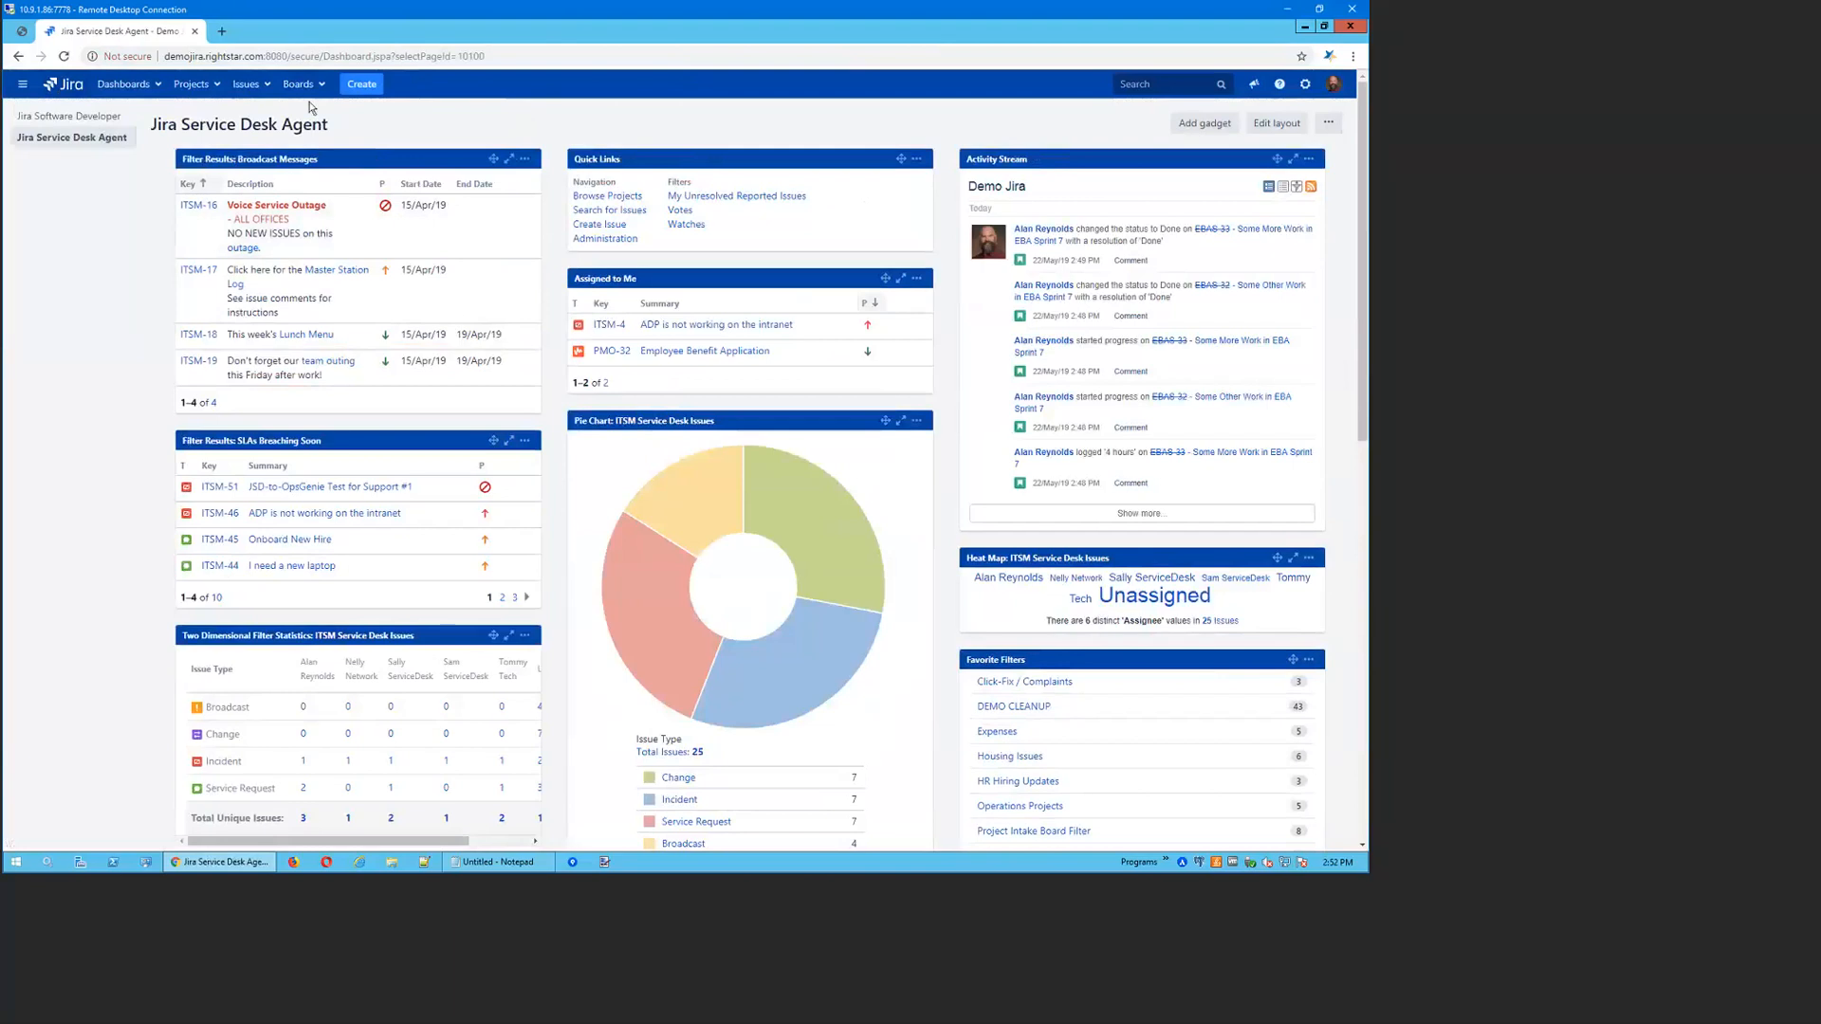
left_click(75, 116)
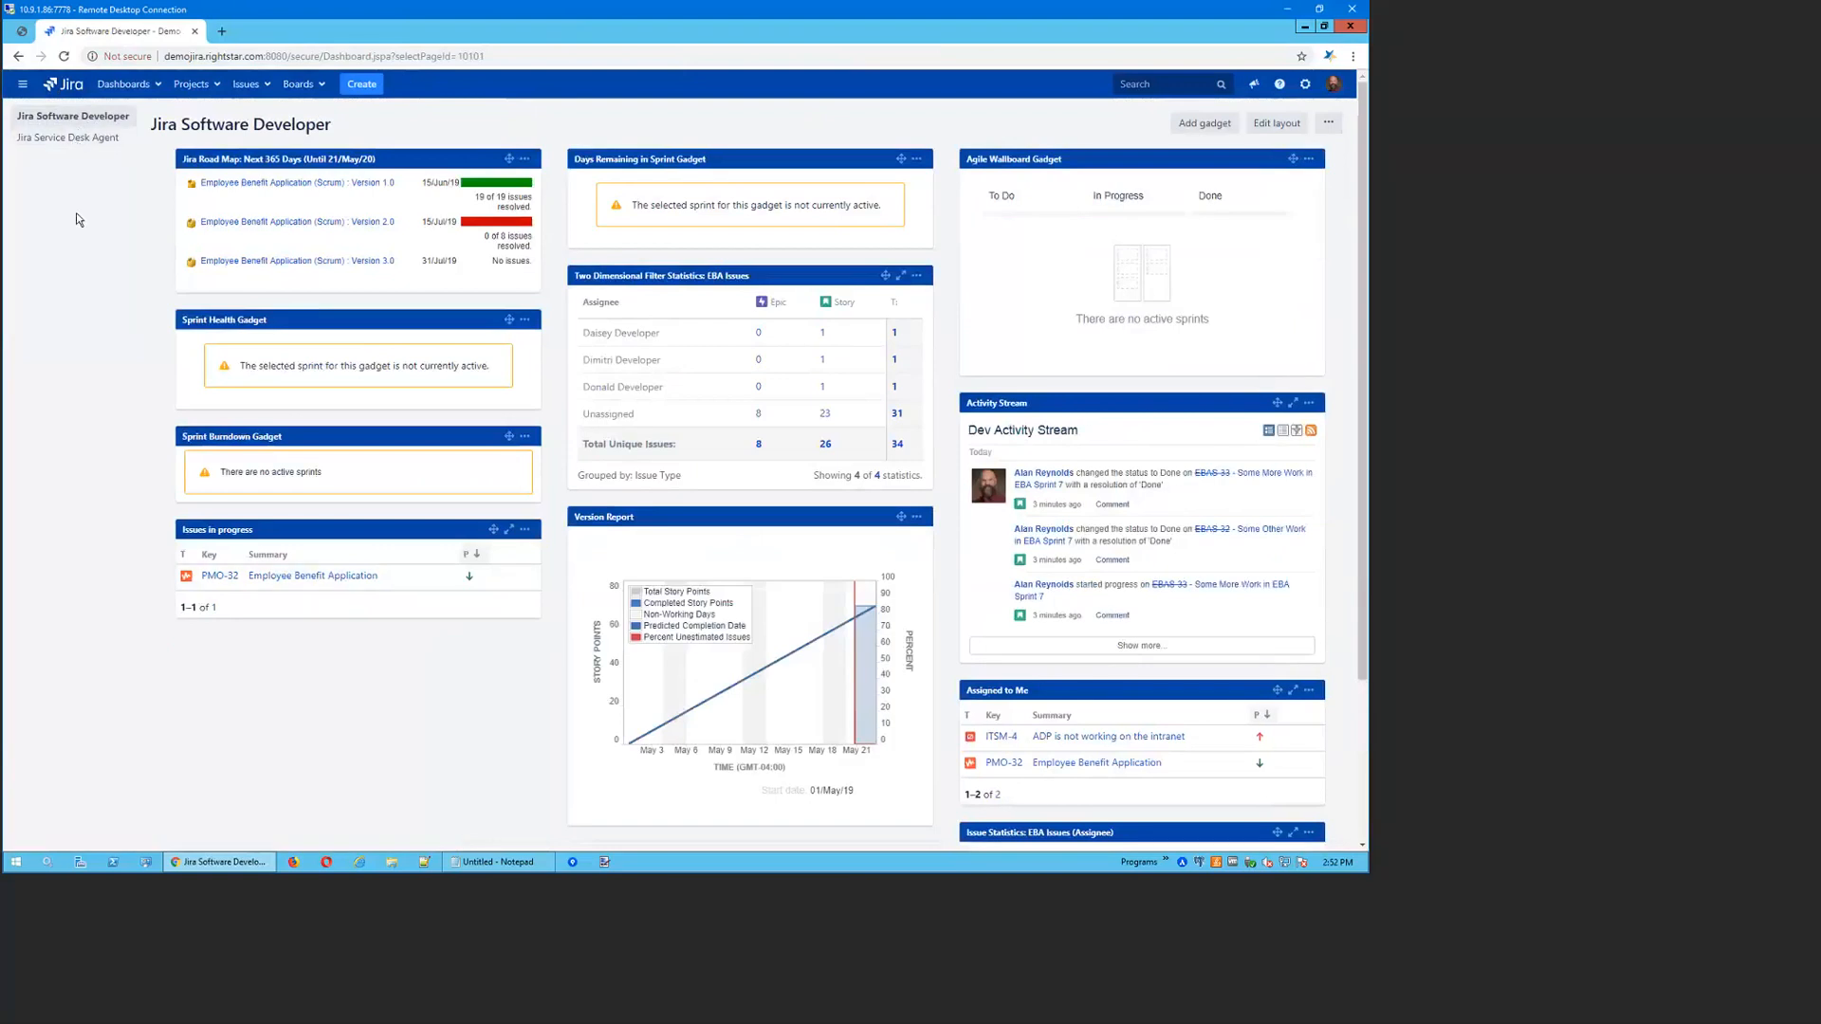
left_click(57, 137)
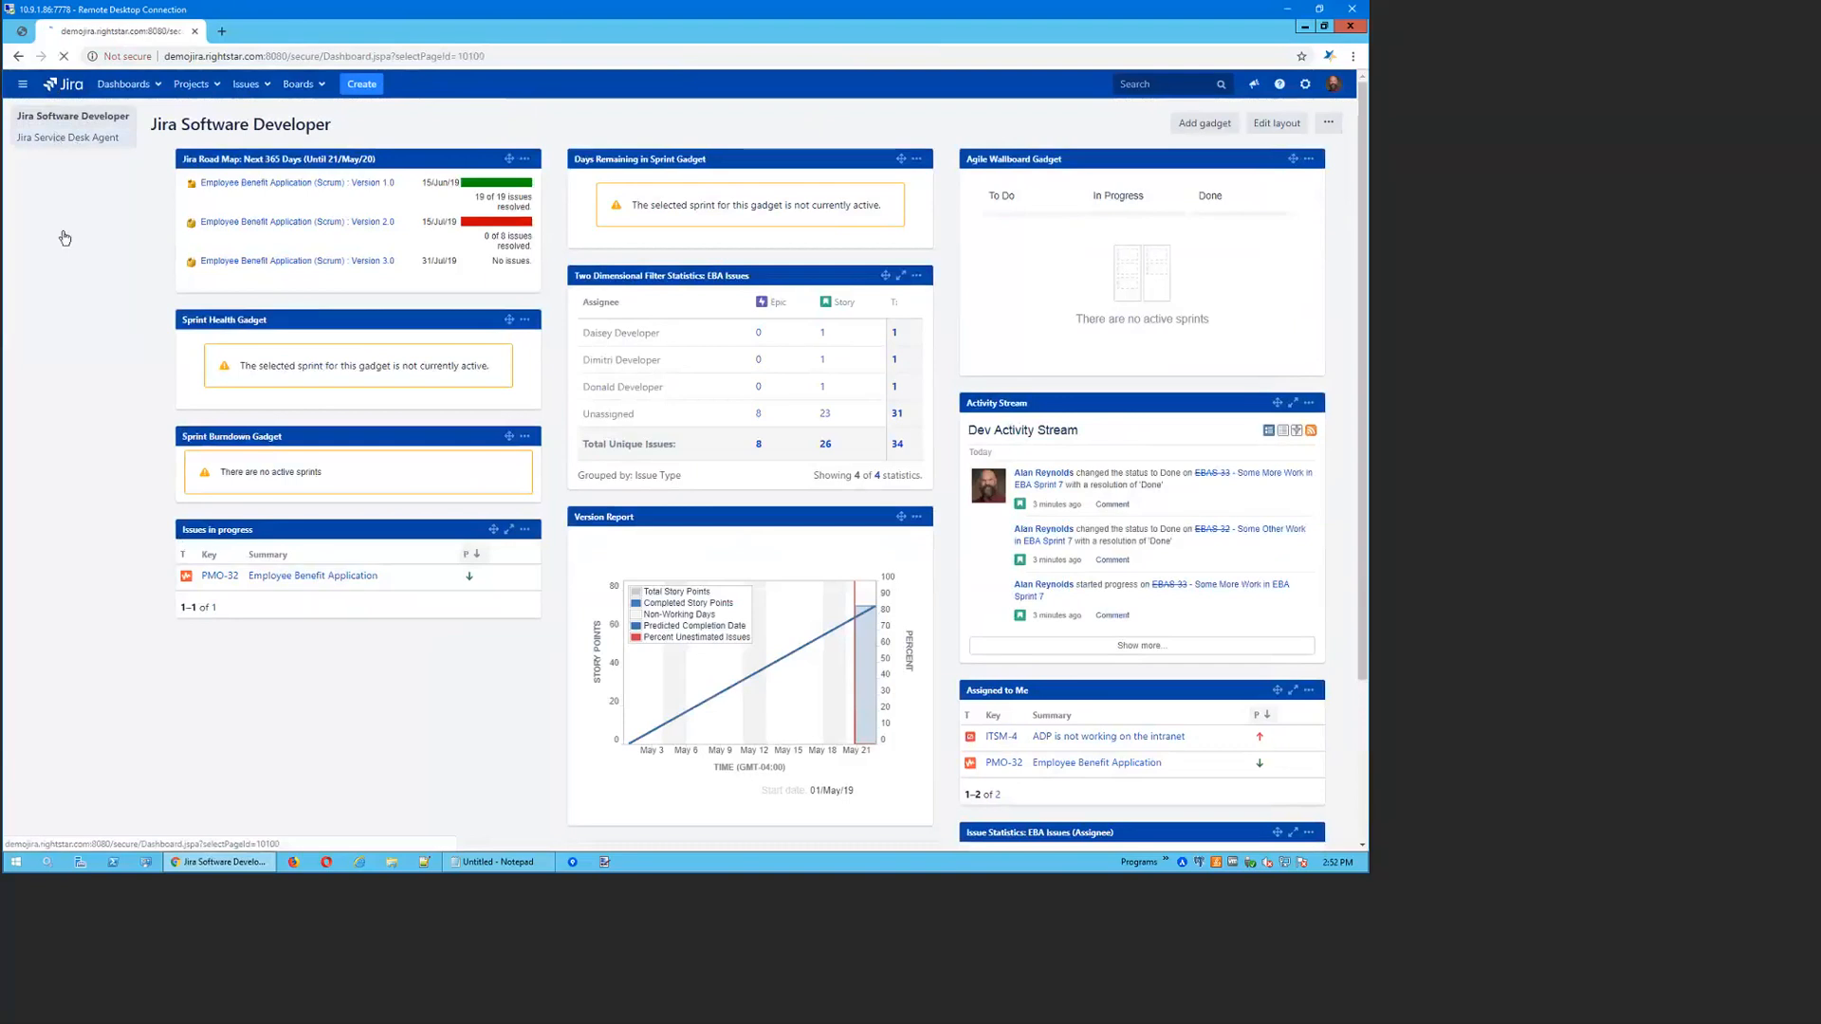